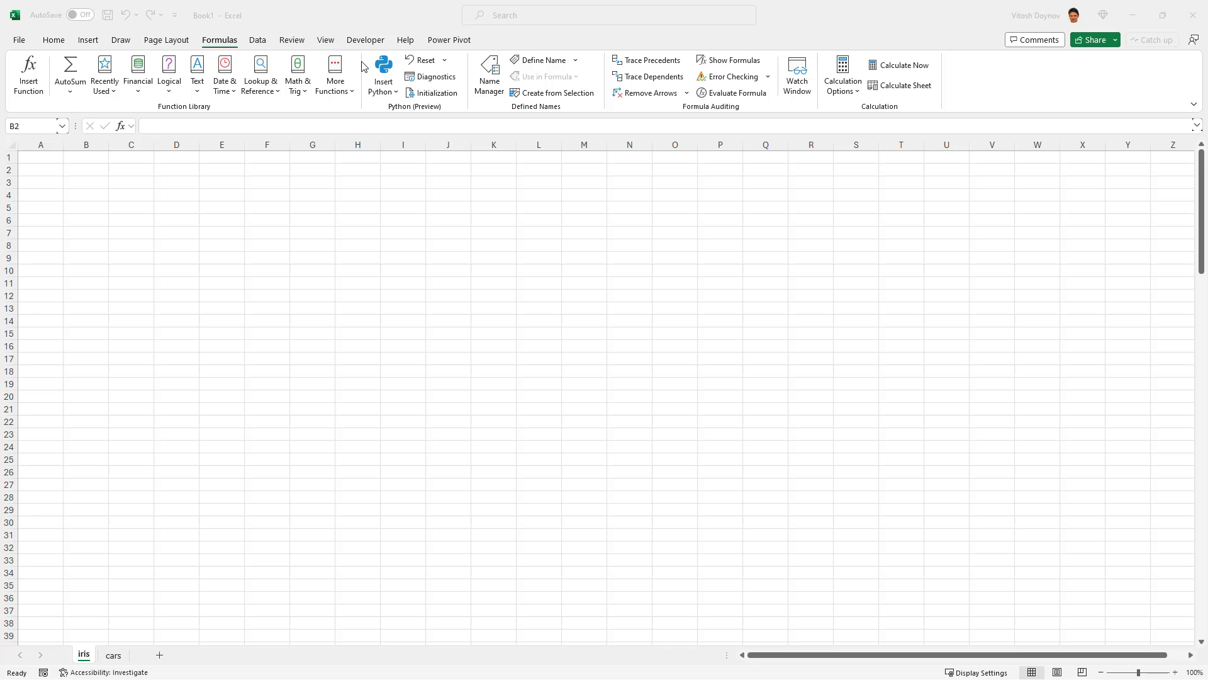
Open the Try Python samples pane from Insert Python on the Formulas tab
{"action": "left_click", "coordinate": [385, 94]}
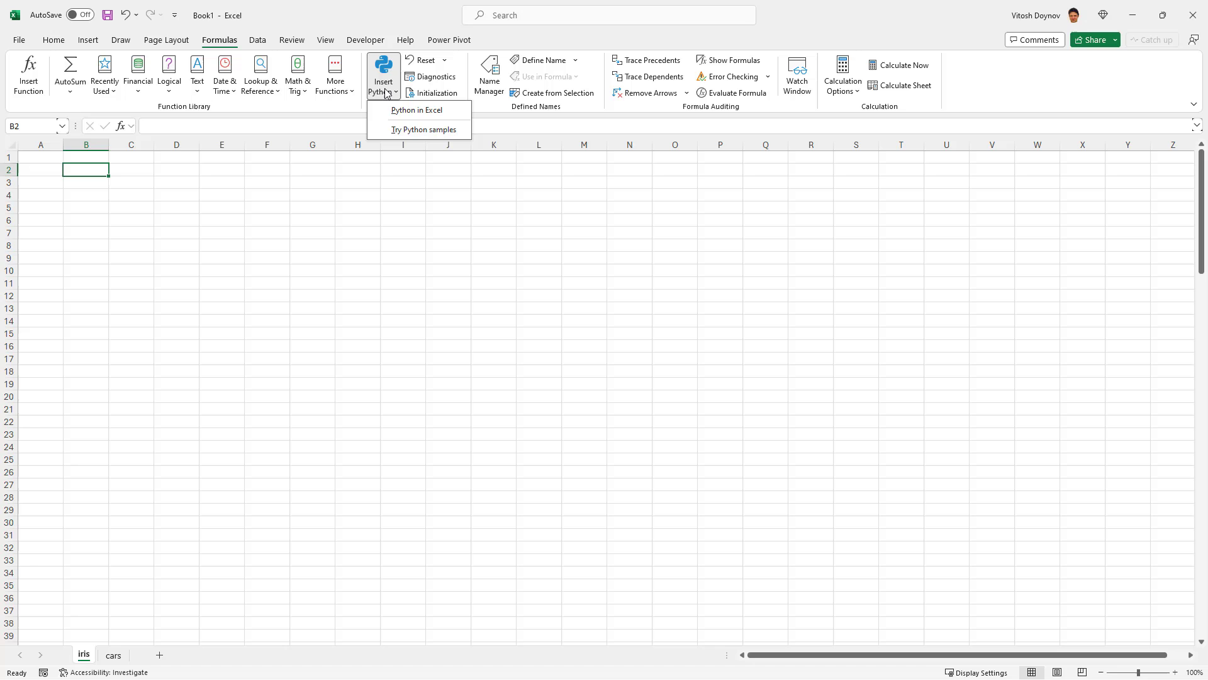
{"action": "left_click", "coordinate": [402, 129]}
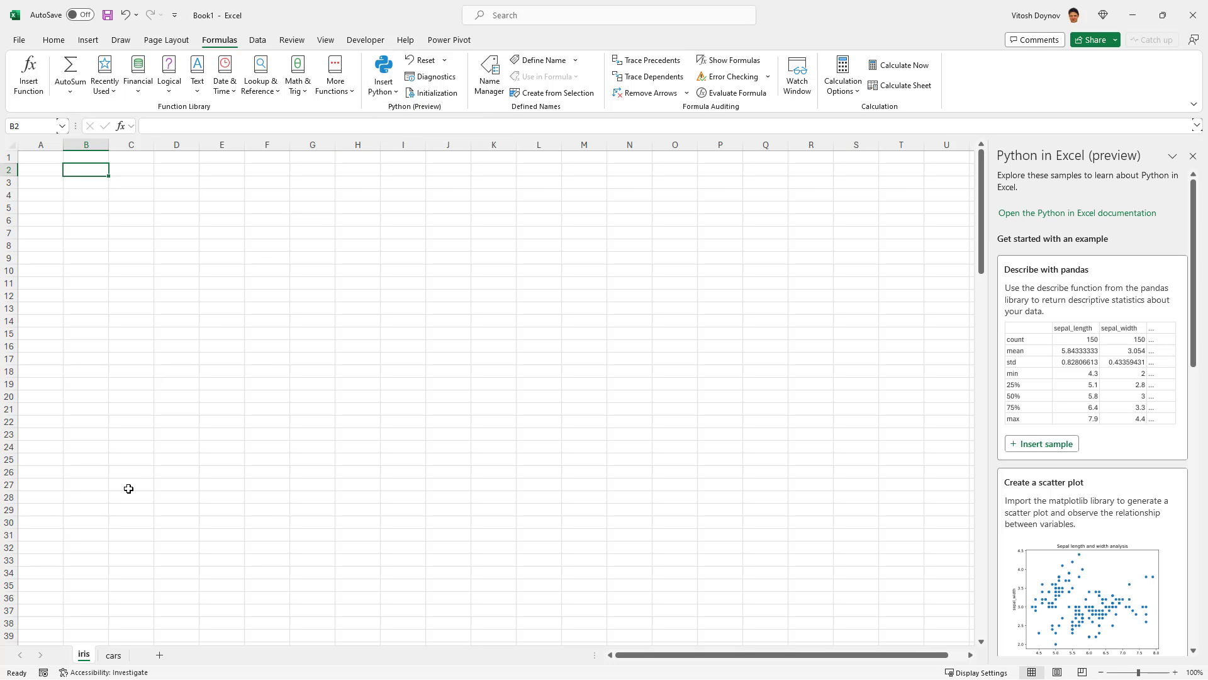
Insert the Generate a linear regression sample, adding a sheet with the Iris data set
{"action": "left_click", "coordinate": [390, 96]}
{"action": "left_click", "coordinate": [420, 130]}
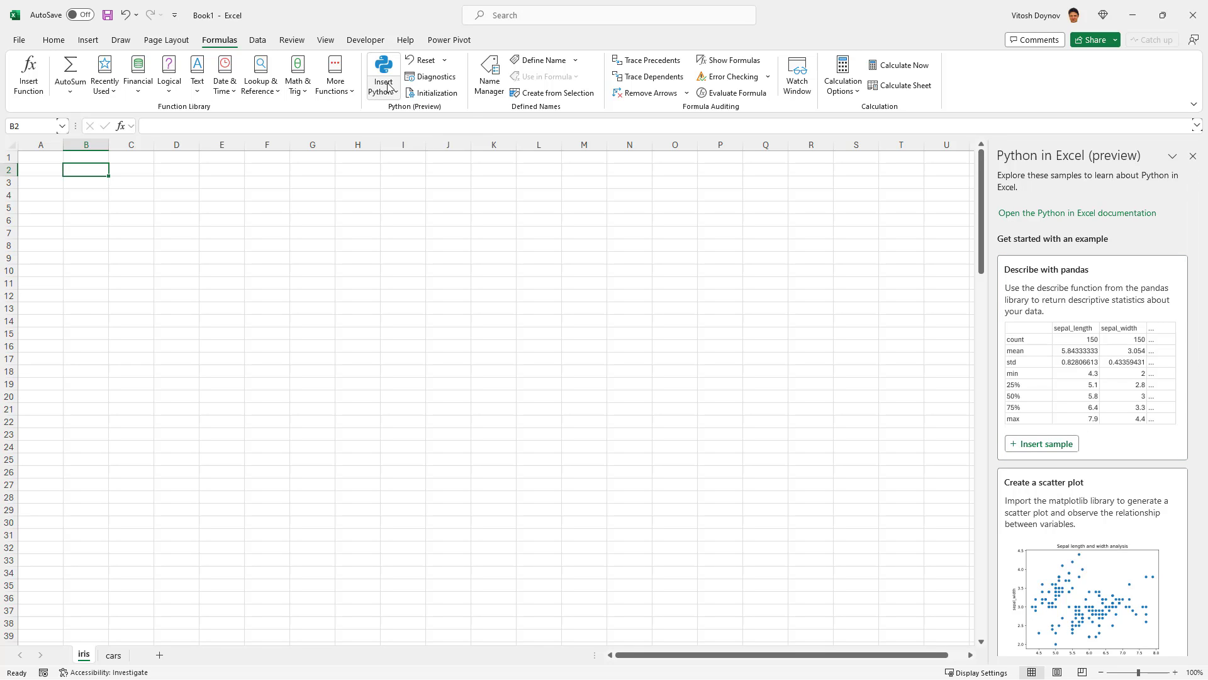
{"action": "scroll", "coordinate": [1108, 479], "scroll_direction": "down", "scroll_amount": 5}
{"action": "scroll", "coordinate": [1107, 512], "scroll_direction": "down", "scroll_amount": 6}
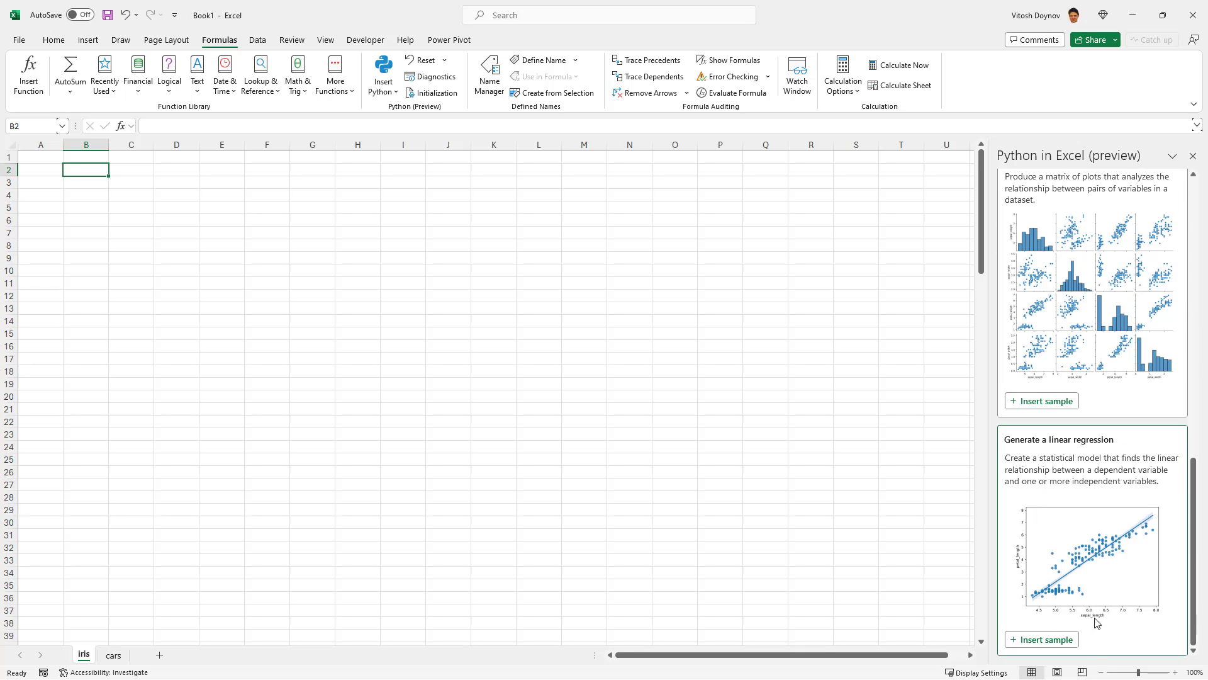
{"action": "left_click", "coordinate": [1047, 638]}
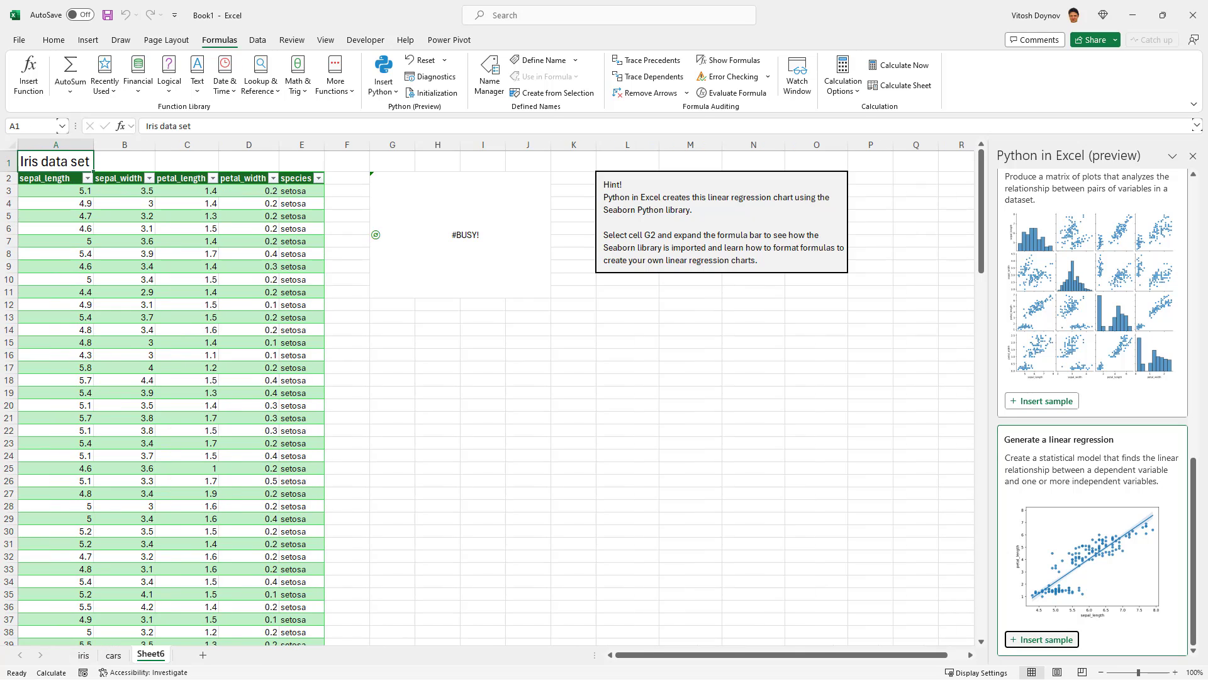
{"action": "left_click", "coordinate": [231, 260]}
Rerun the seaborn Python code in G2 to regenerate the regression chart
{"action": "left_click", "coordinate": [66, 177]}
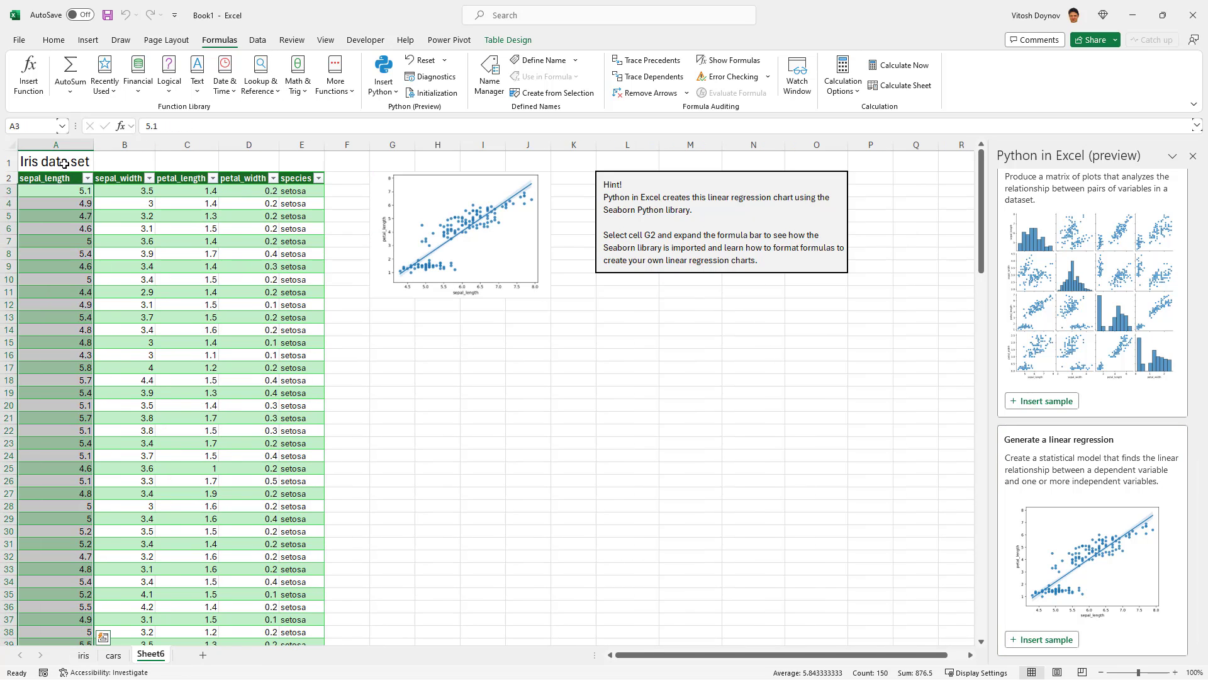
{"action": "left_click", "coordinate": [64, 164]}
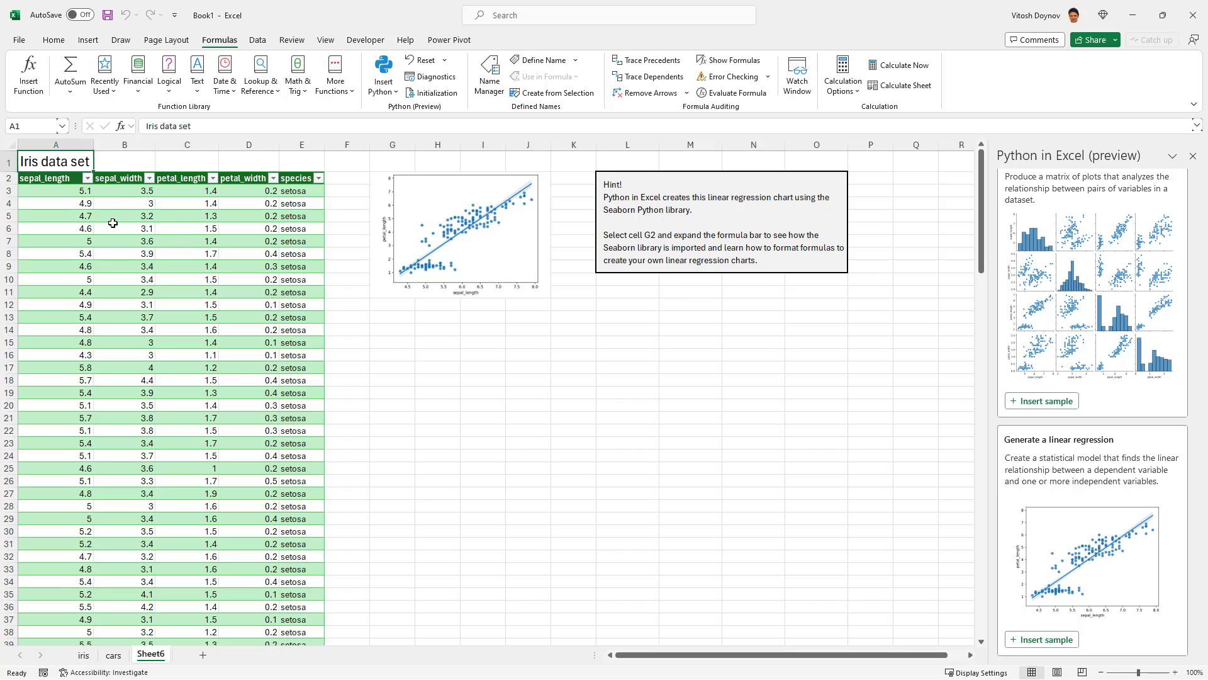
{"action": "left_click", "coordinate": [404, 271]}
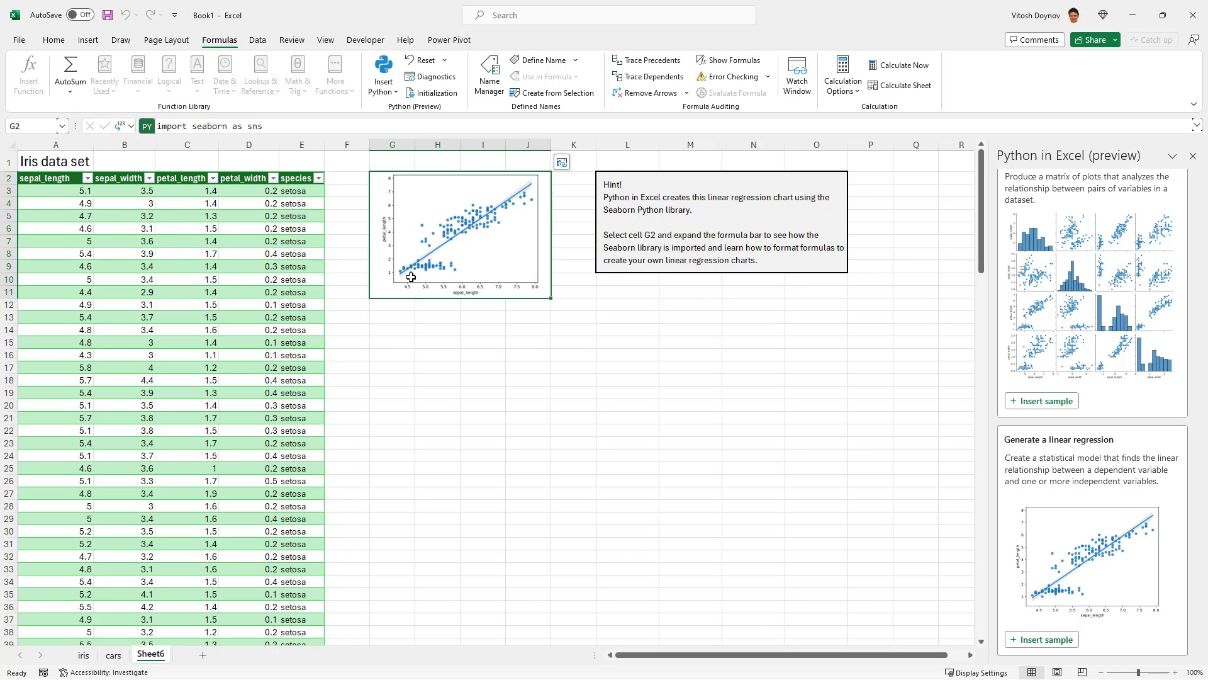
{"action": "left_click", "coordinate": [1197, 127]}
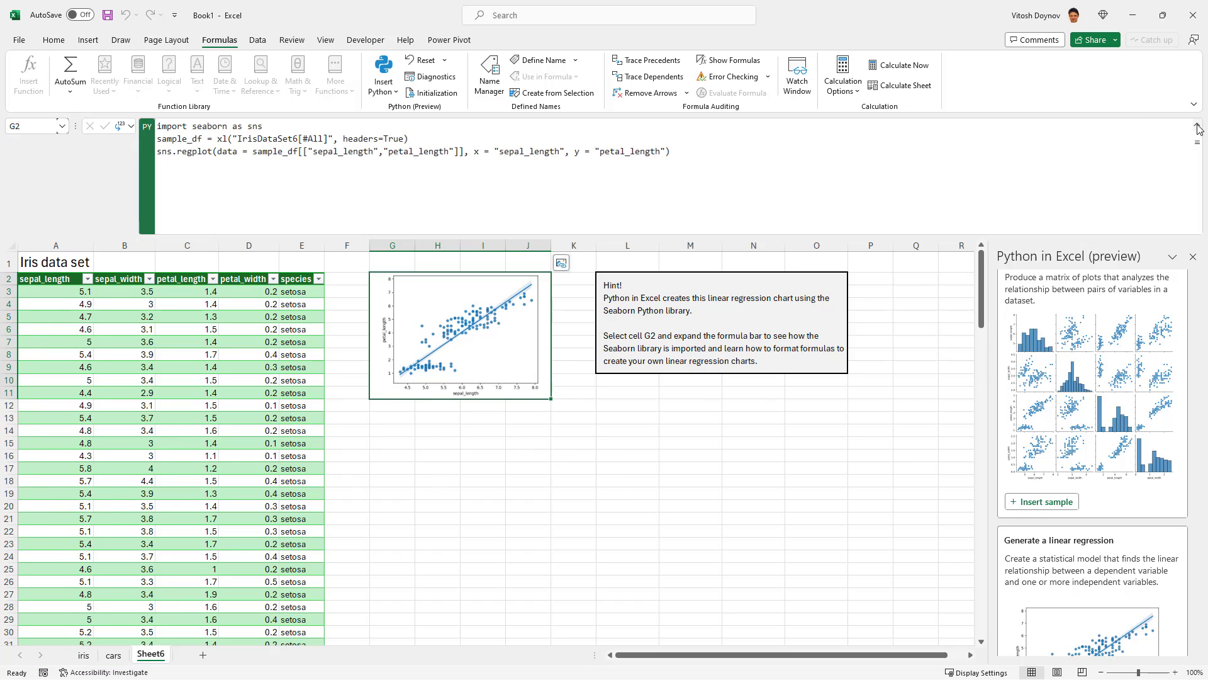
{"action": "left_click", "coordinate": [688, 156]}
{"action": "left_click", "coordinate": [230, 183]}
{"action": "key", "text": "ctrl+a"}
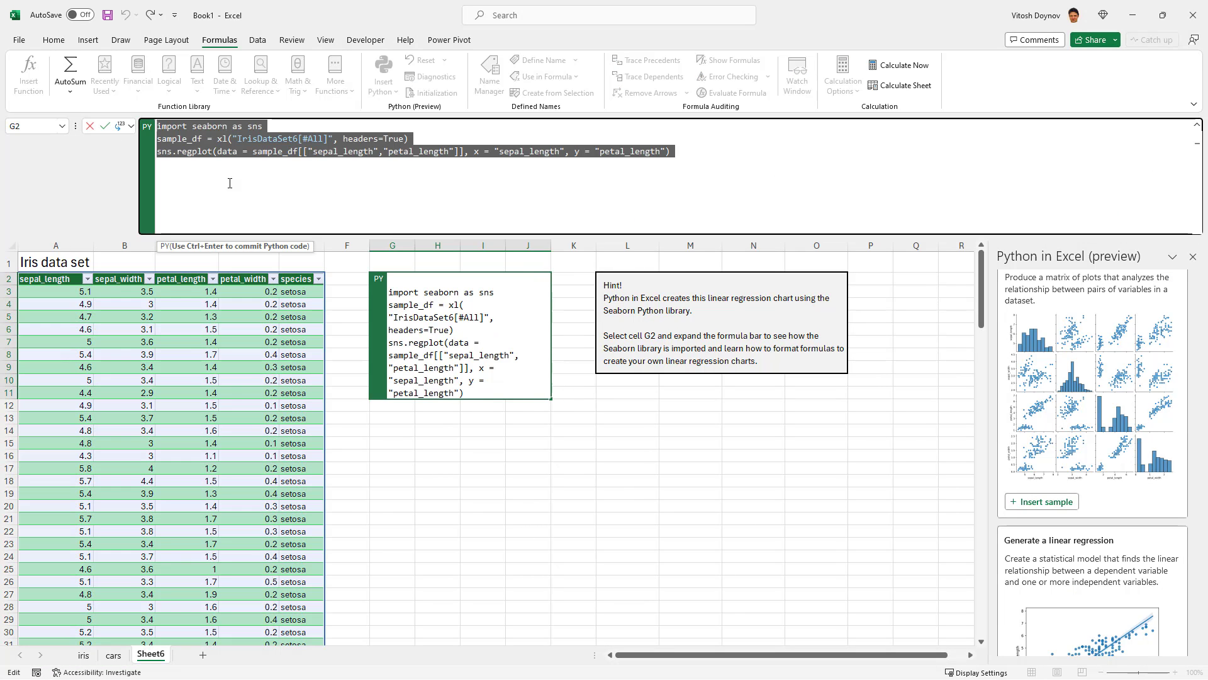
{"action": "key", "text": "ctrl+Return"}
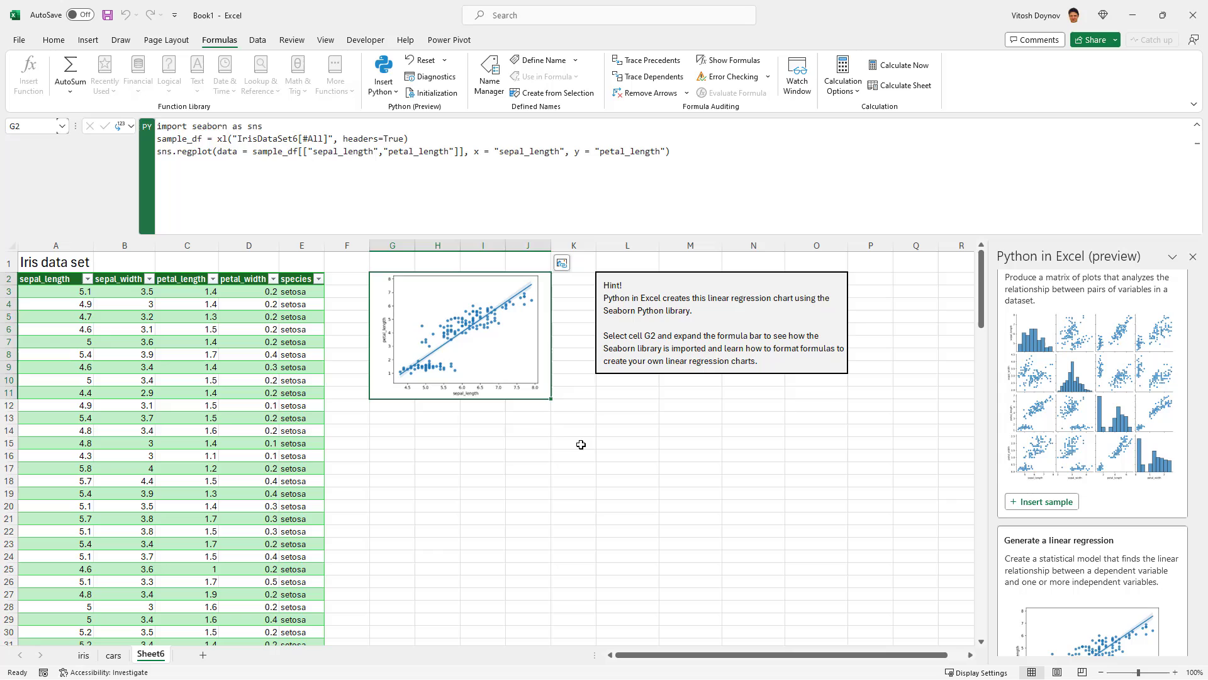
{"action": "left_click", "coordinate": [581, 443]}
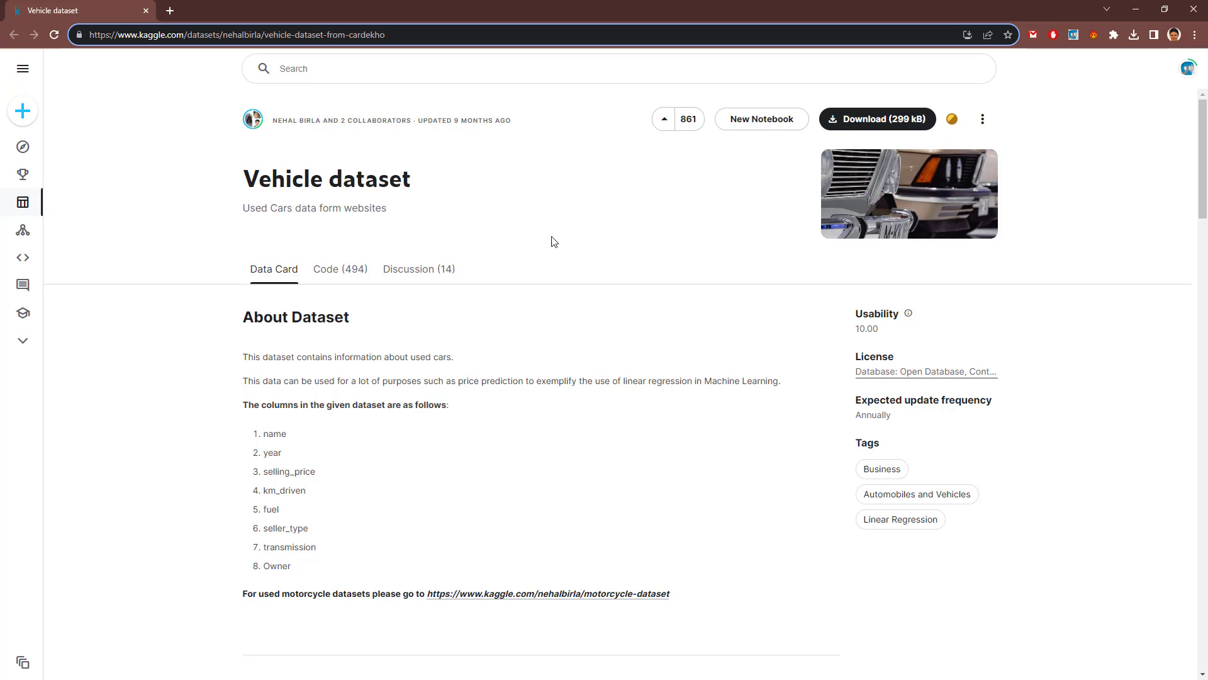
{"action": "scroll", "coordinate": [654, 327], "scroll_direction": "down", "scroll_amount": 15}
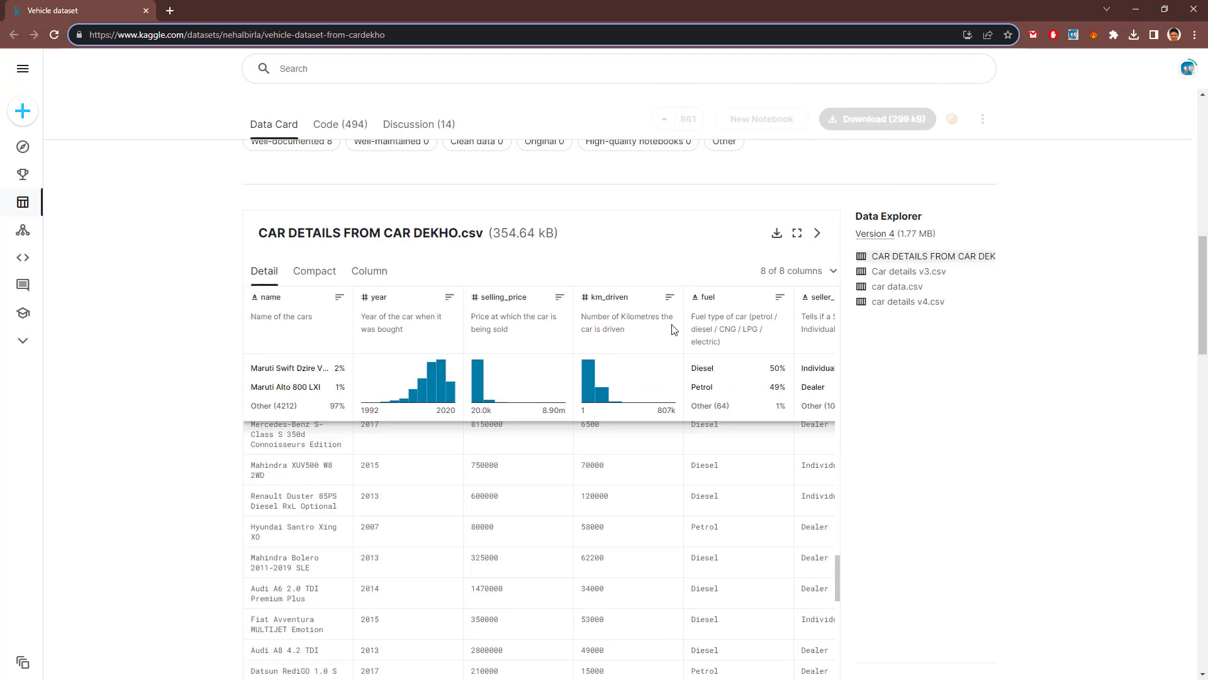
{"action": "scroll", "coordinate": [671, 327], "scroll_direction": "up", "scroll_amount": 15}
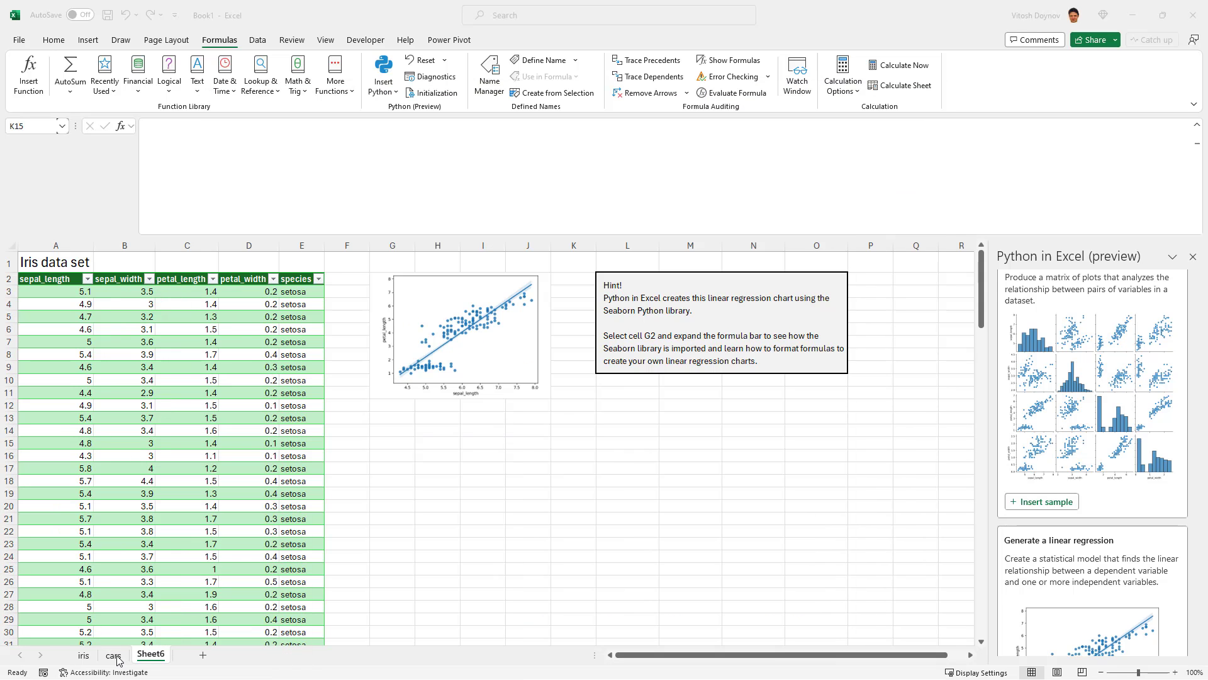
Look through the cars and iris sheets
{"action": "left_click", "coordinate": [113, 656]}
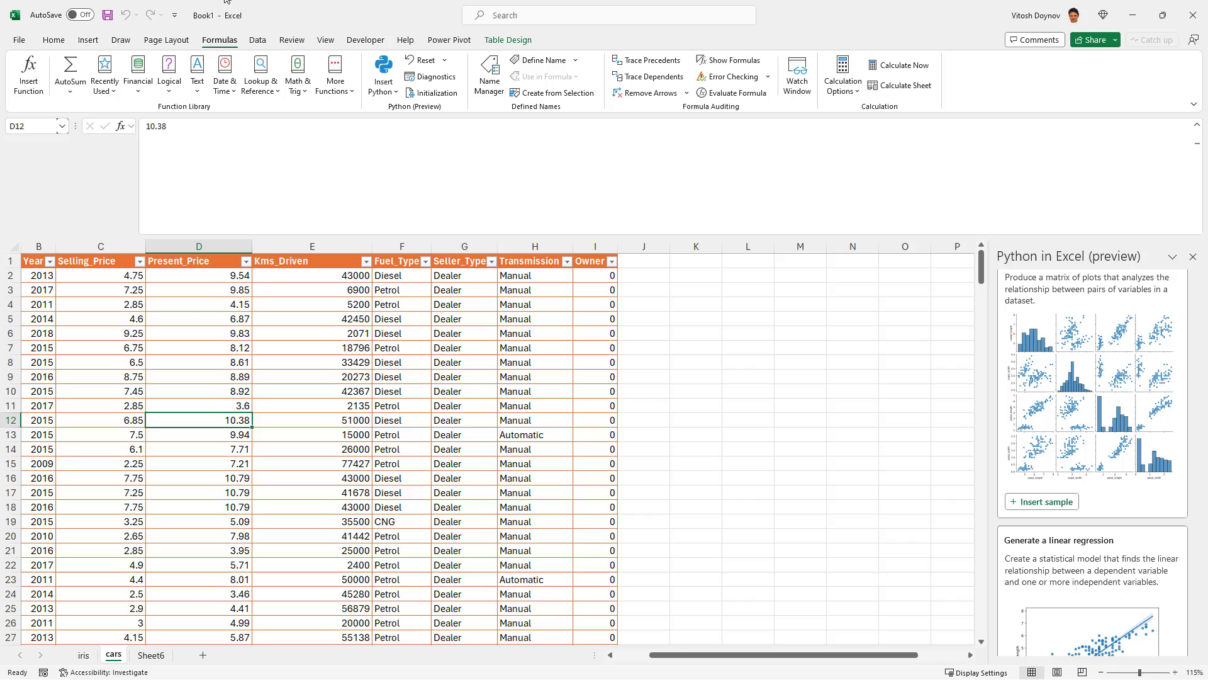
{"action": "left_click", "coordinate": [1198, 126]}
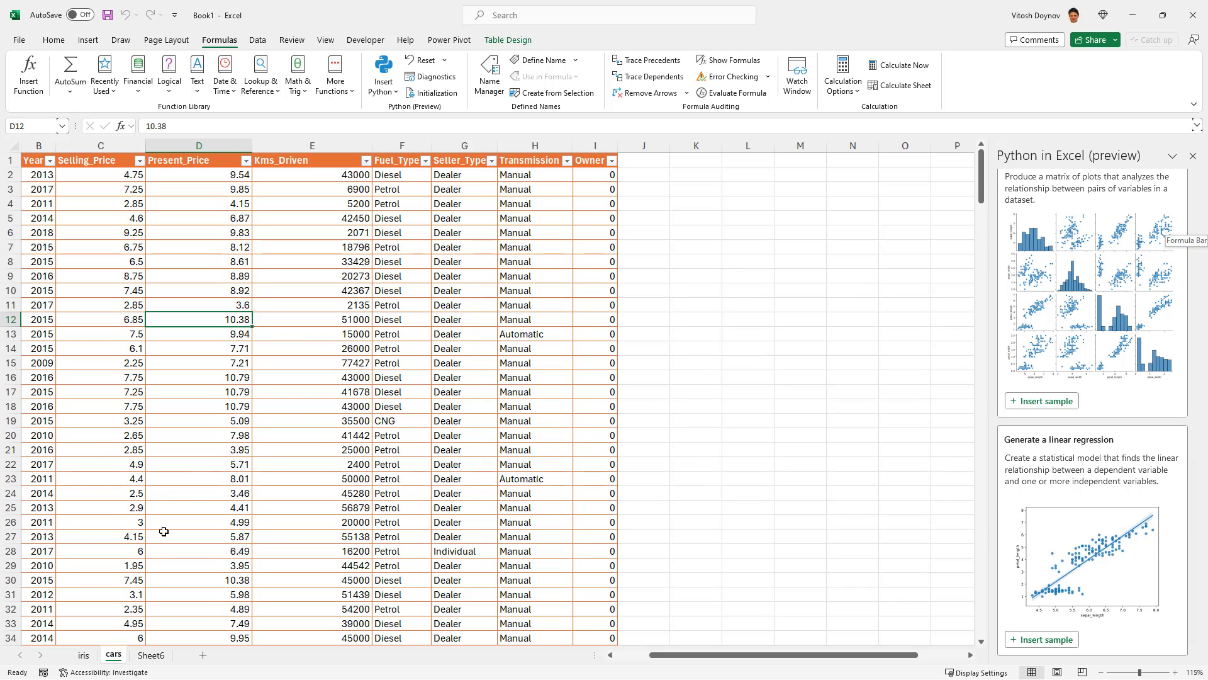
{"action": "left_click", "coordinate": [84, 656]}
{"action": "left_click", "coordinate": [117, 656]}
{"action": "left_click", "coordinate": [83, 657]}
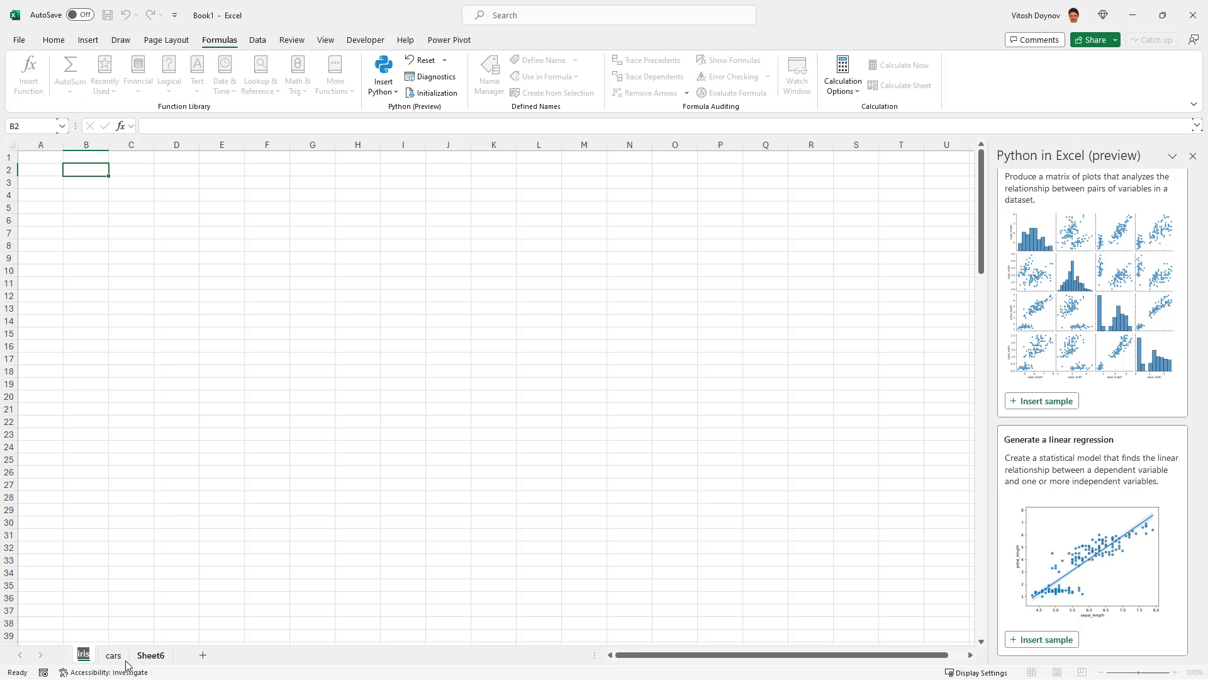
Recommit the Python code in Sheet6's G2, then return to the cars sheet
{"action": "left_click", "coordinate": [151, 655]}
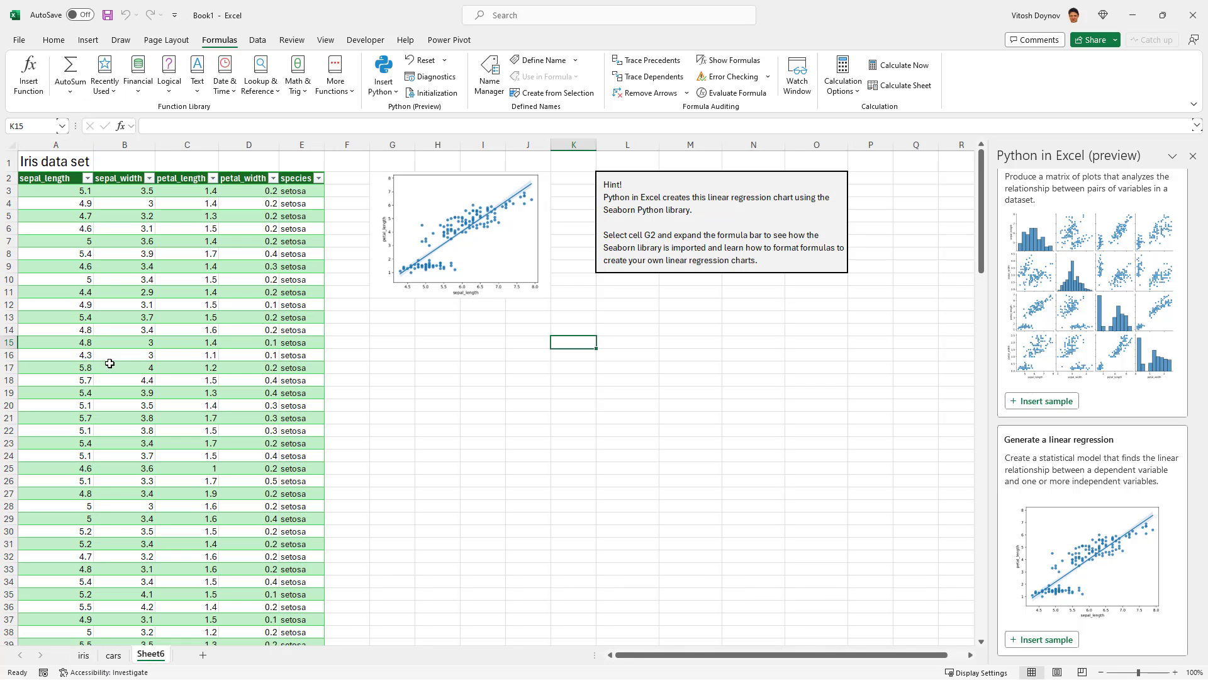
{"action": "left_click", "coordinate": [436, 215]}
{"action": "left_click", "coordinate": [1197, 126]}
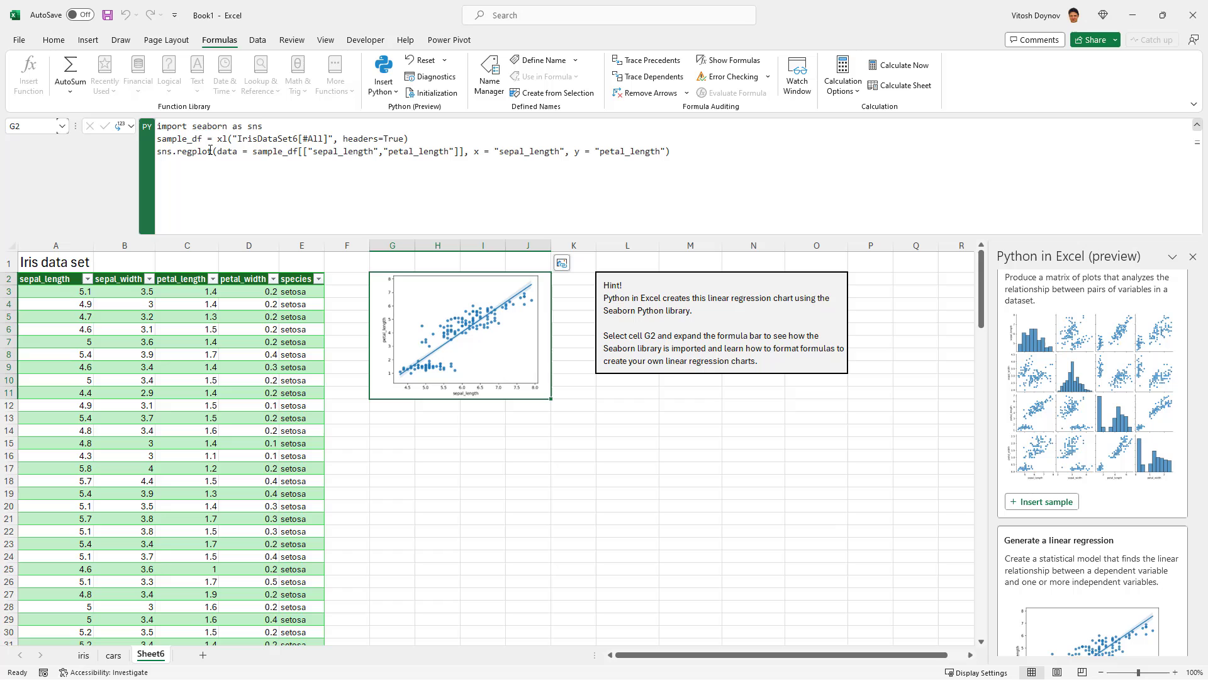
{"action": "left_click", "coordinate": [665, 185]}
{"action": "key", "text": "ctrl+shift+Home"}
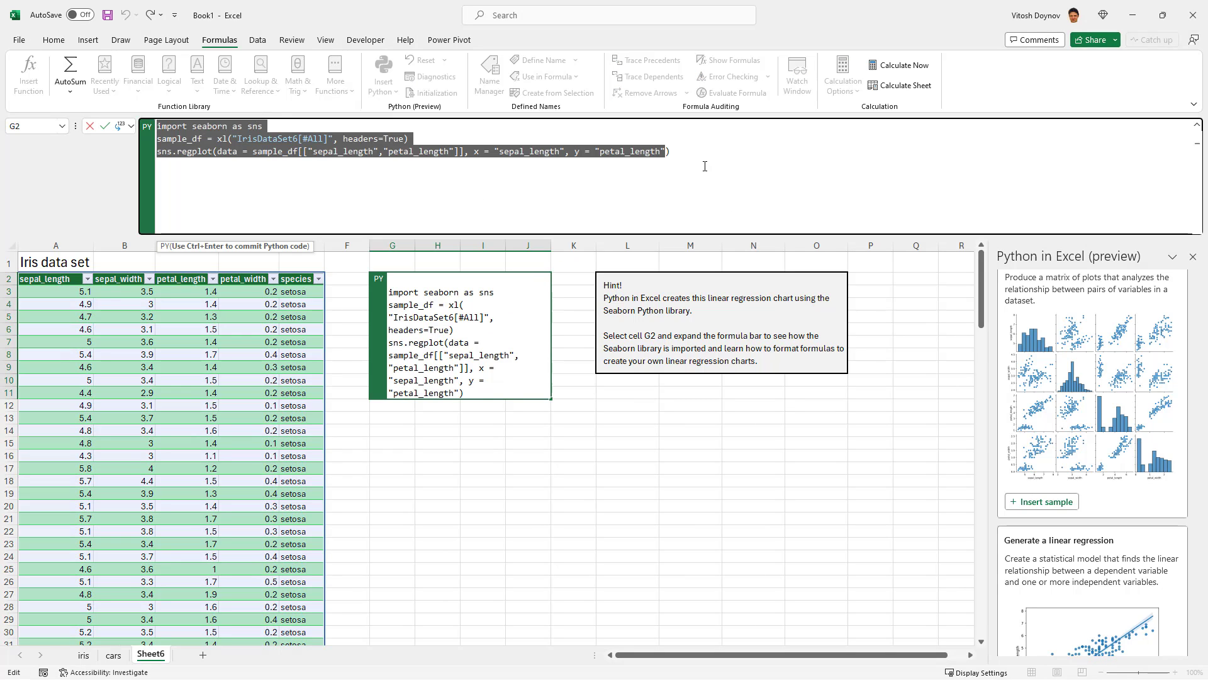
{"action": "key", "text": "ctrl+Return"}
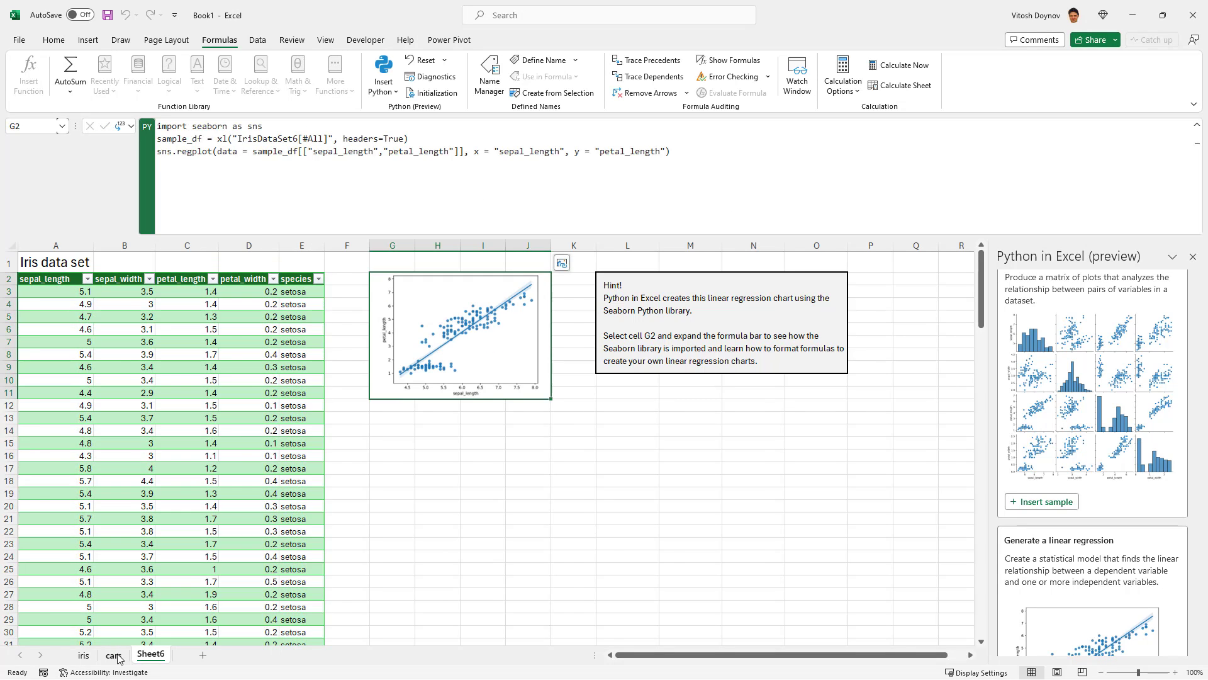
{"action": "left_click", "coordinate": [114, 655]}
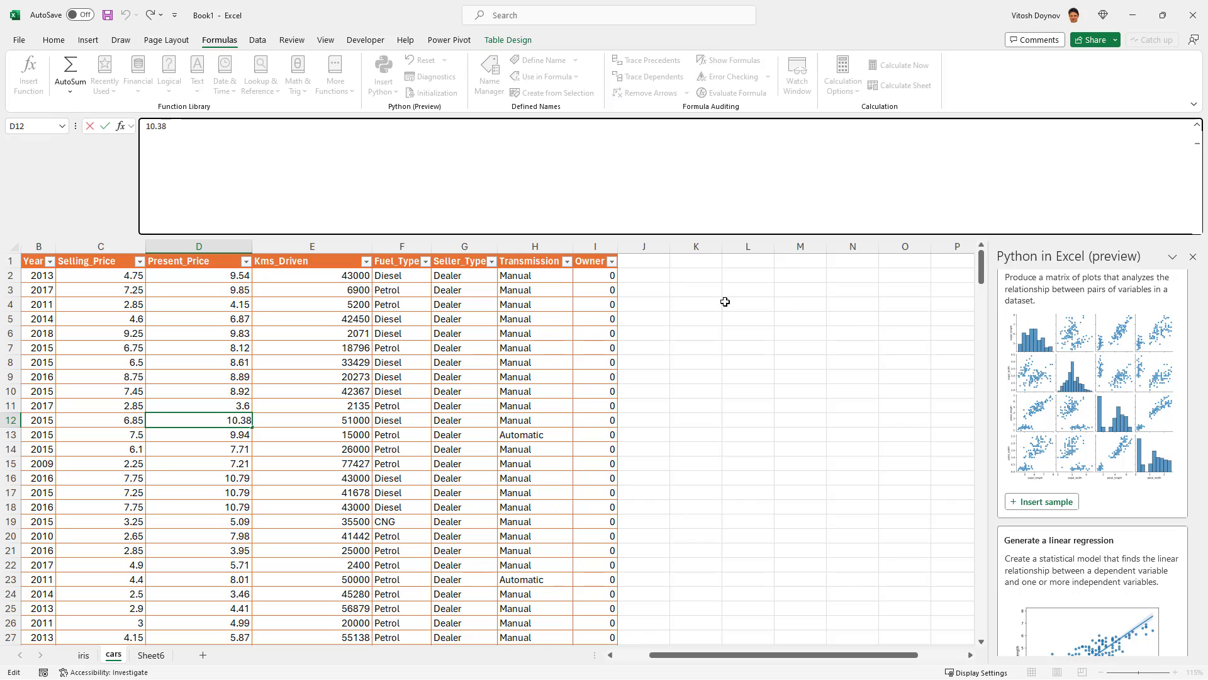
Merge K3:O13 on the cars sheet into one empty block, undoing an earlier K3:L6 merge
{"action": "left_click_drag", "start_coordinate": [707, 288], "coordinate": [768, 327]}
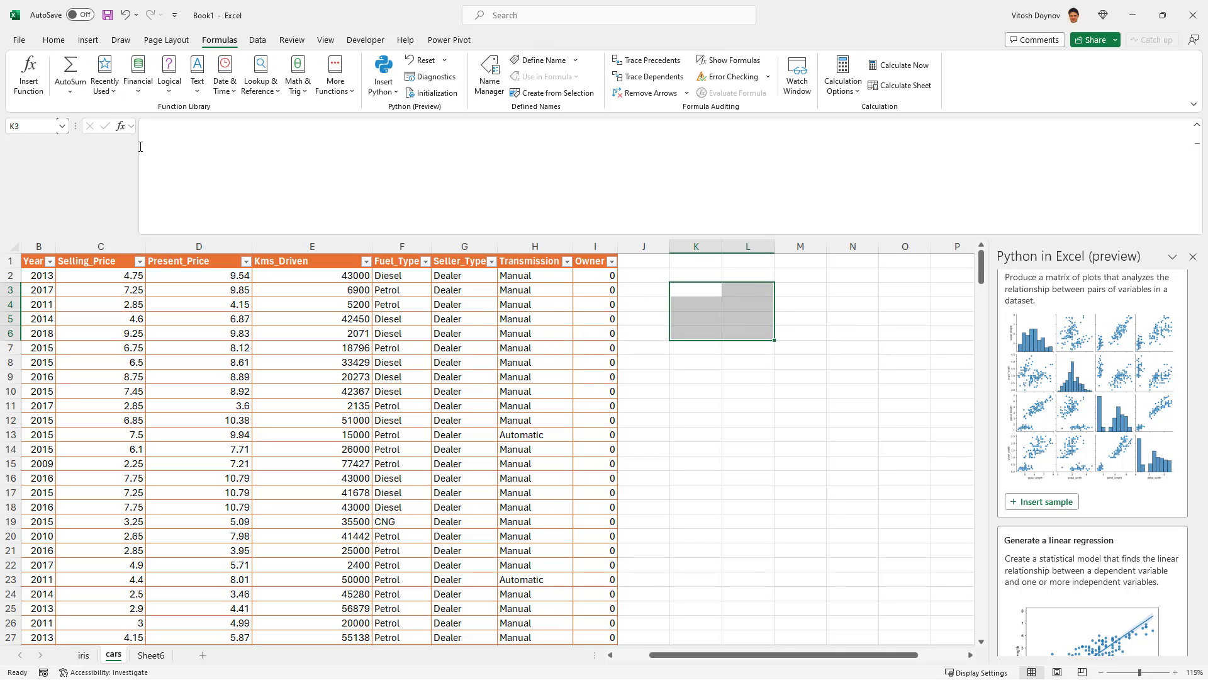
{"action": "left_click", "coordinate": [53, 40]}
{"action": "left_click", "coordinate": [395, 85]}
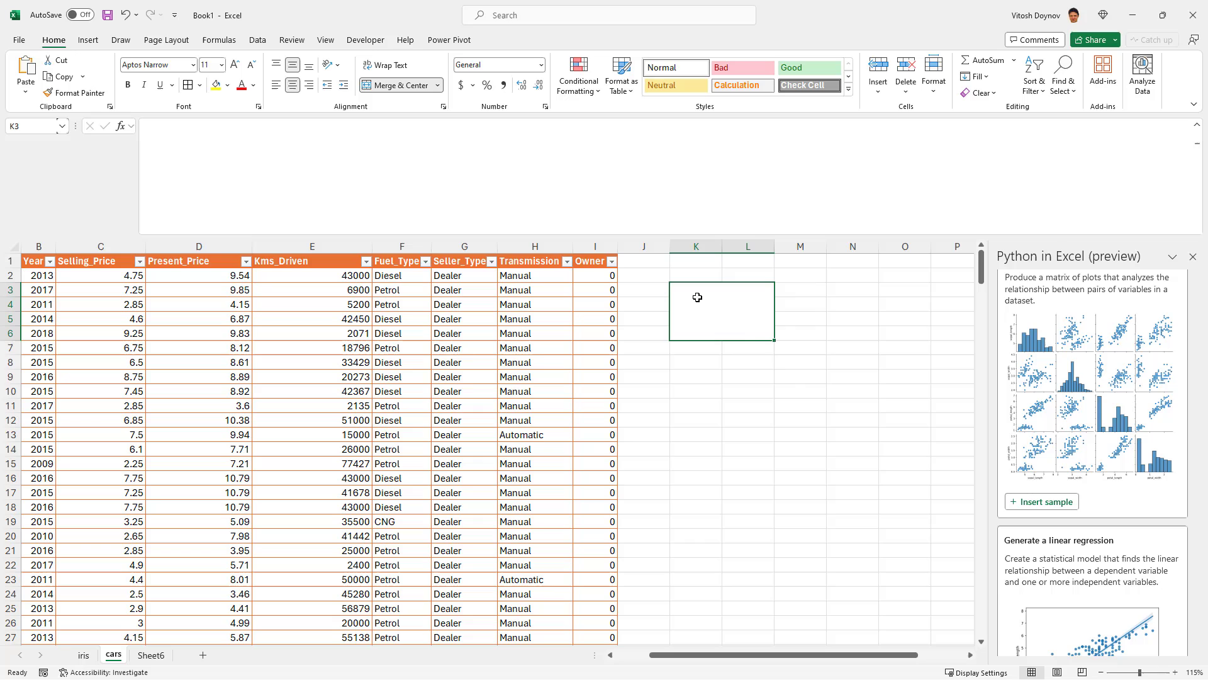
{"action": "left_click_drag", "start_coordinate": [698, 296], "coordinate": [881, 436]}
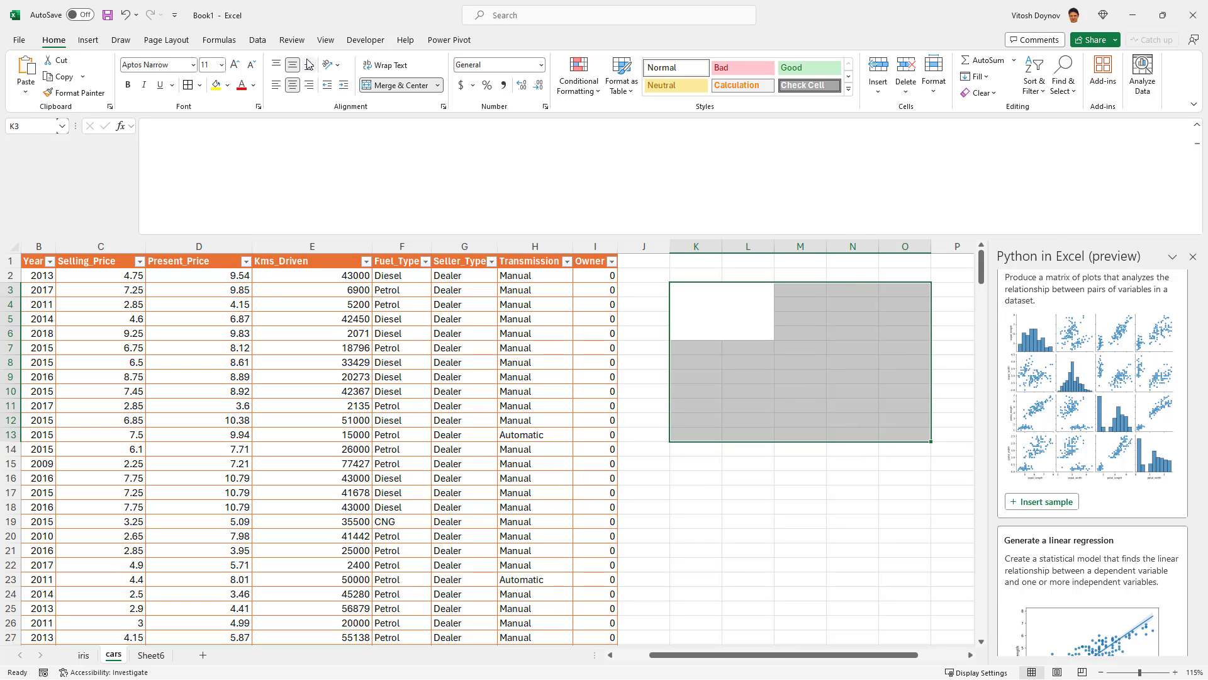
{"action": "left_click", "coordinate": [397, 85]}
{"action": "left_click", "coordinate": [398, 89]}
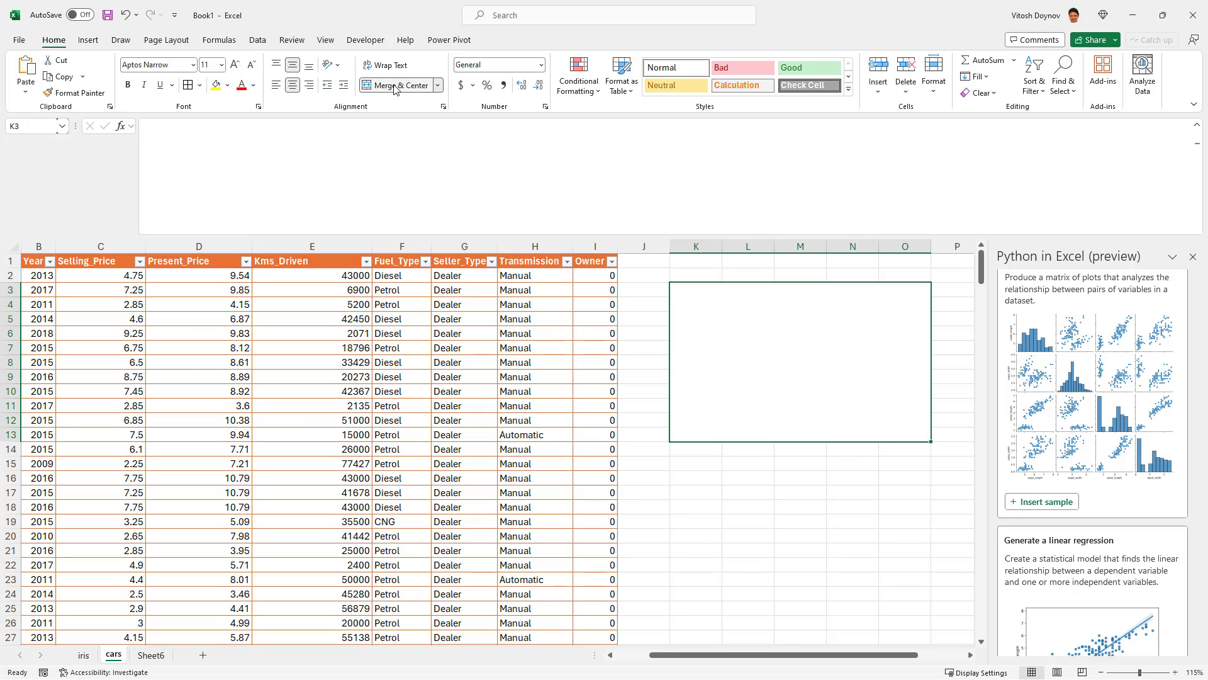
{"action": "double_click", "coordinate": [762, 318]}
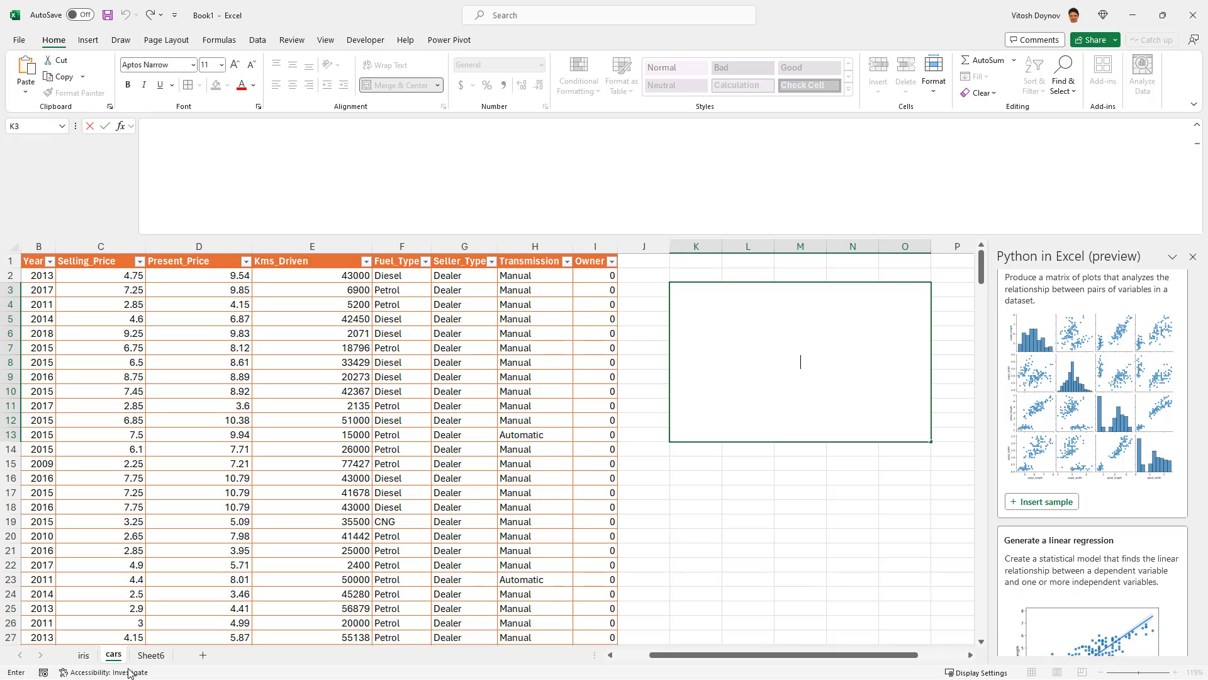
{"action": "key", "text": "Escape"}
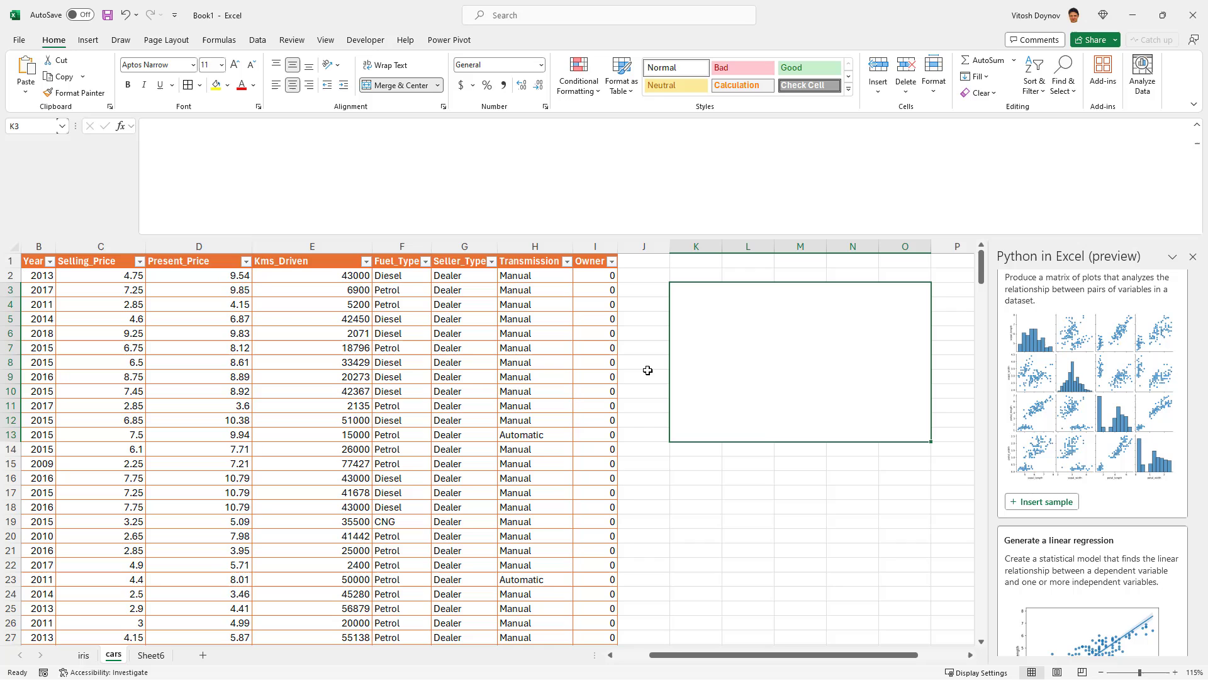
Permanently delete the empty iris sheet and show Sheet6 with its Iris regression chart
{"action": "left_click", "coordinate": [89, 658]}
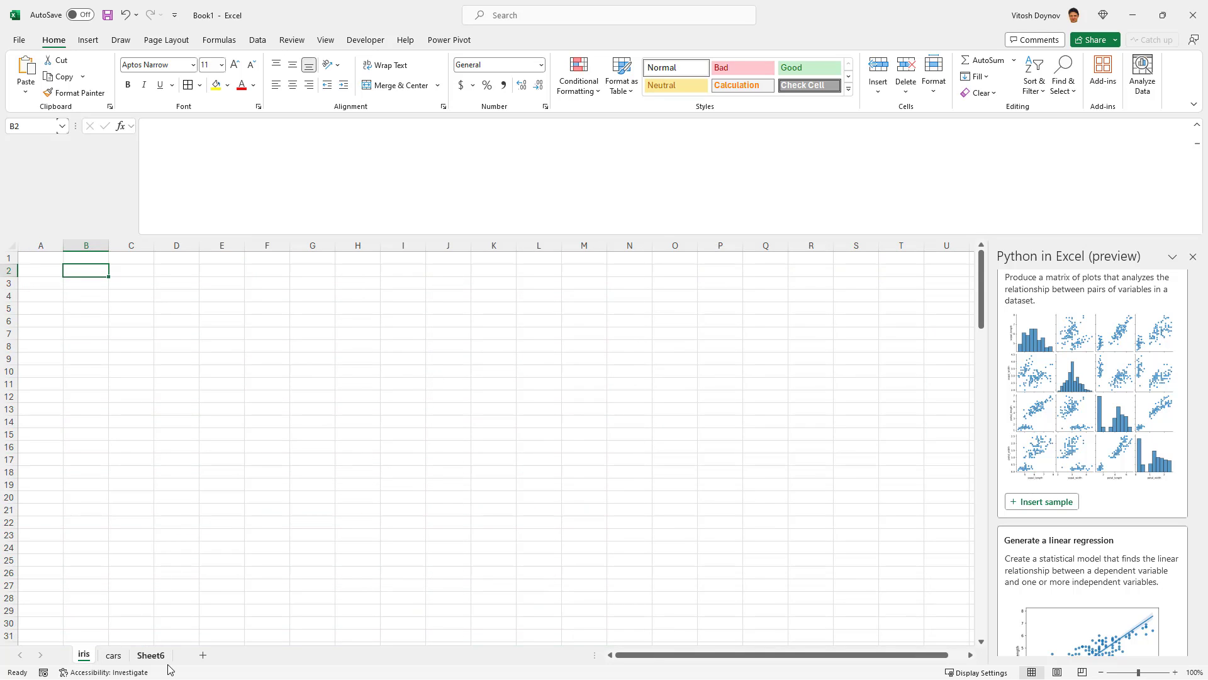
{"action": "left_click", "coordinate": [150, 657]}
{"action": "right_click", "coordinate": [85, 656]}
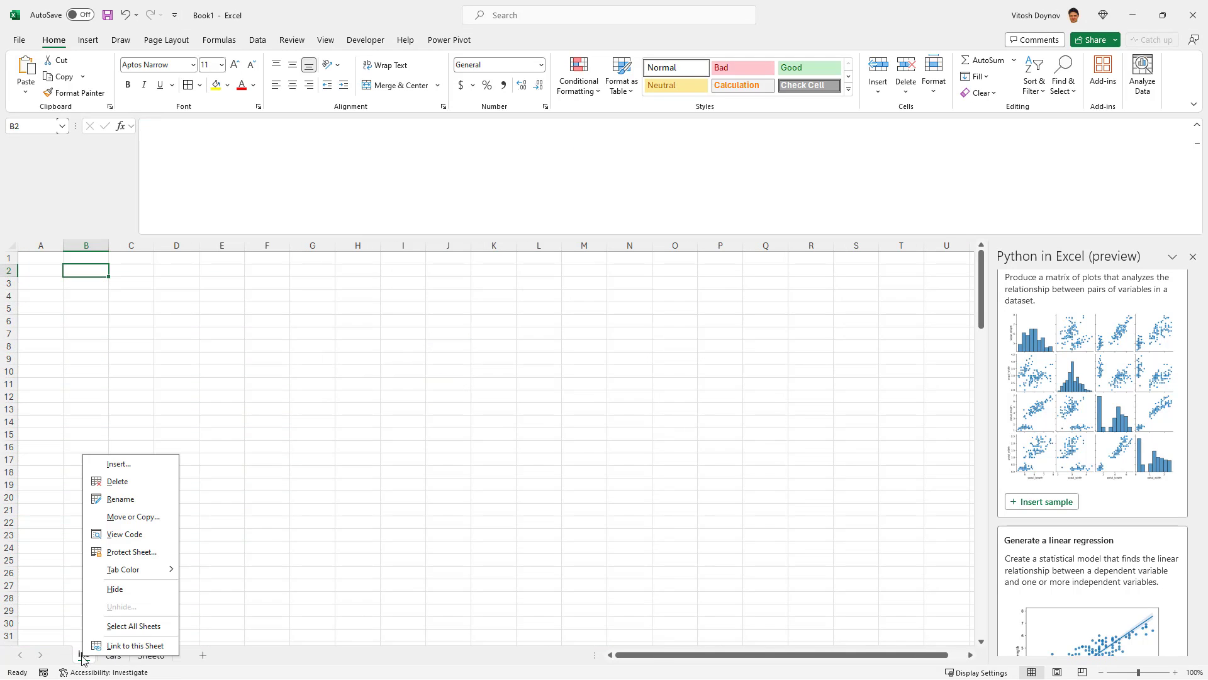
{"action": "left_click", "coordinate": [123, 484]}
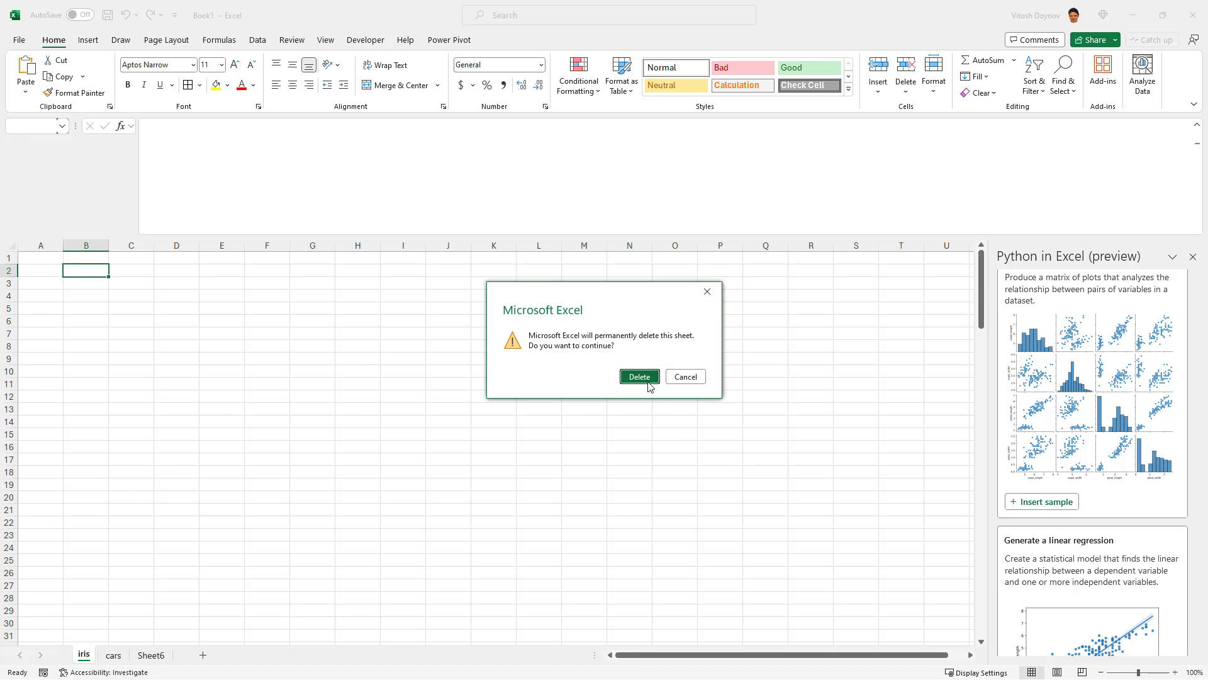
{"action": "left_click", "coordinate": [649, 380]}
{"action": "left_click", "coordinate": [123, 655]}
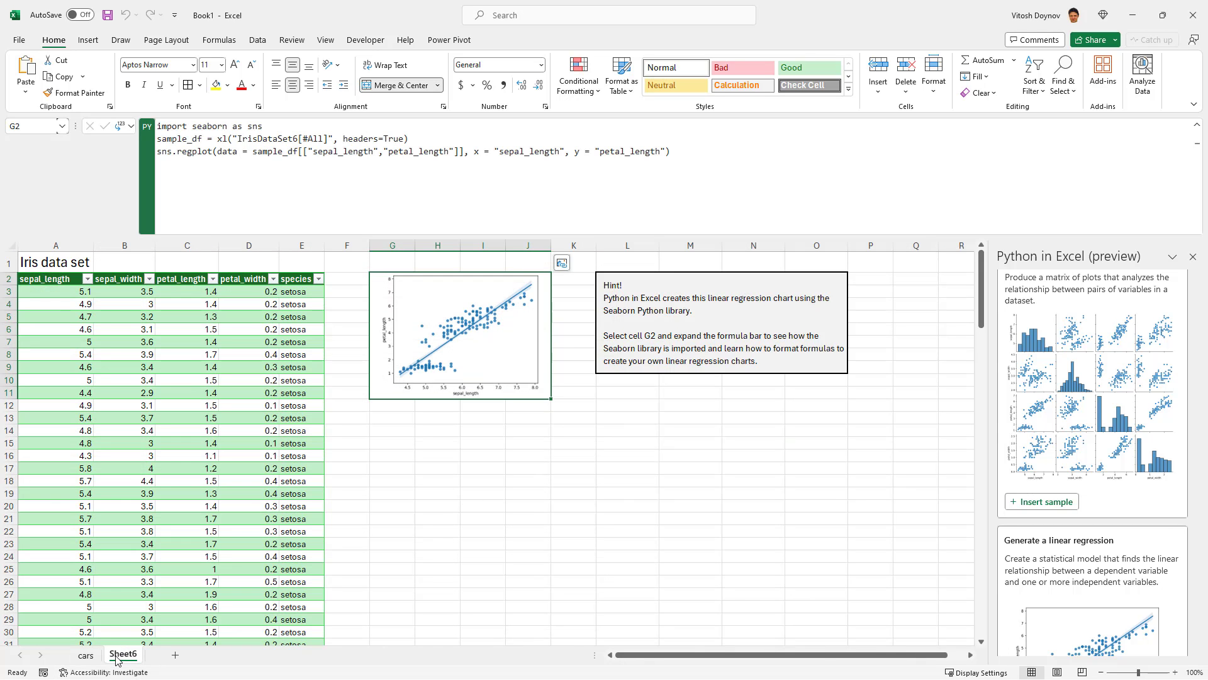
{"action": "left_click", "coordinate": [374, 84]}
{"action": "scroll", "coordinate": [392, 280], "scroll_direction": "up", "scroll_amount": 1, "text": "ctrl"}
{"action": "scroll", "coordinate": [278, 288], "scroll_direction": "up", "scroll_amount": 4, "text": "ctrl"}
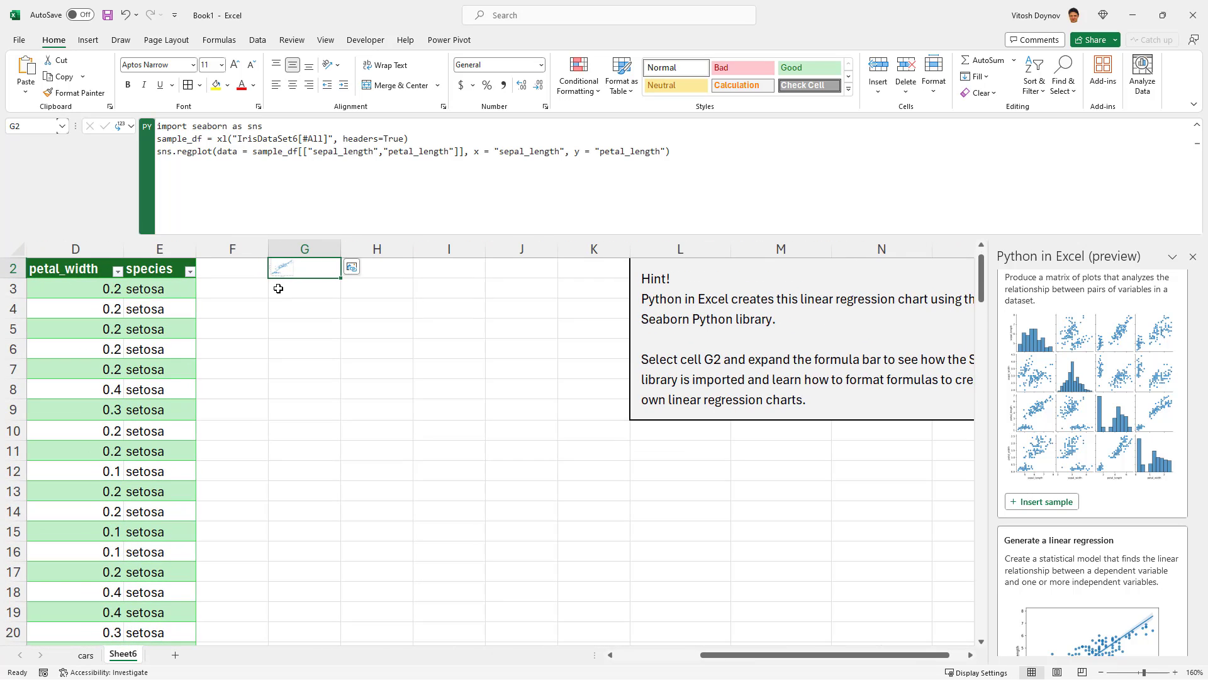
{"action": "scroll", "coordinate": [217, 317], "scroll_direction": "up", "scroll_amount": 2, "text": "ctrl"}
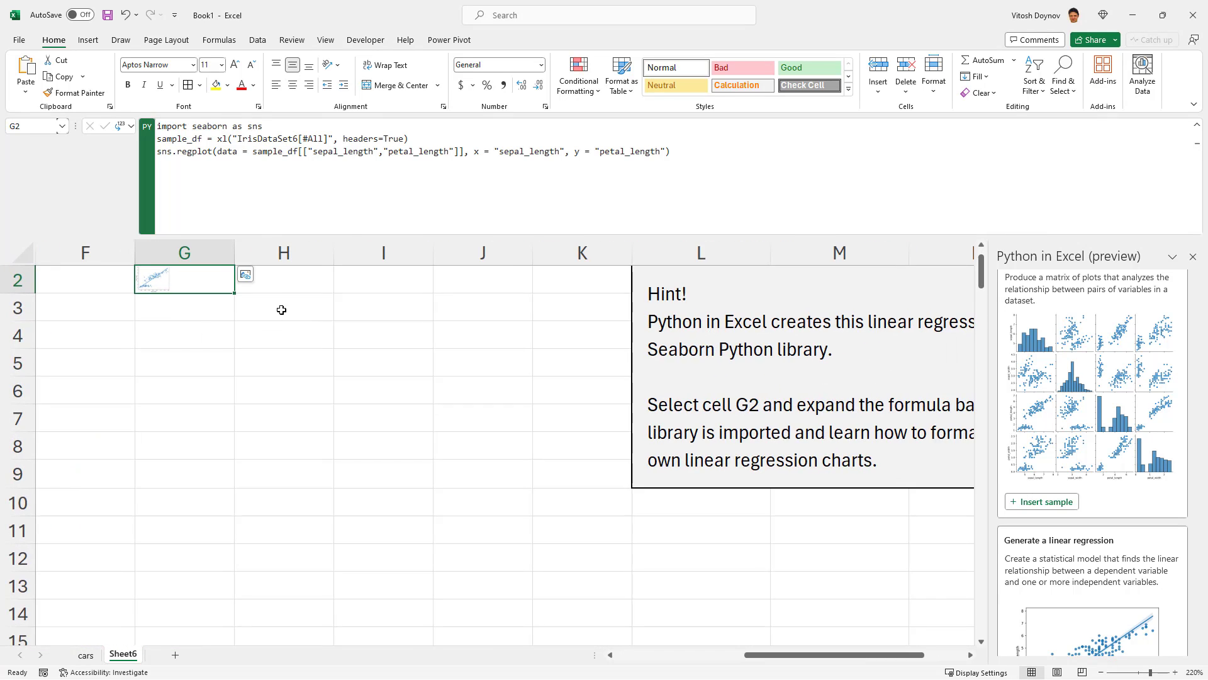
{"action": "scroll", "coordinate": [172, 353], "scroll_direction": "down", "scroll_amount": 7, "text": "ctrl"}
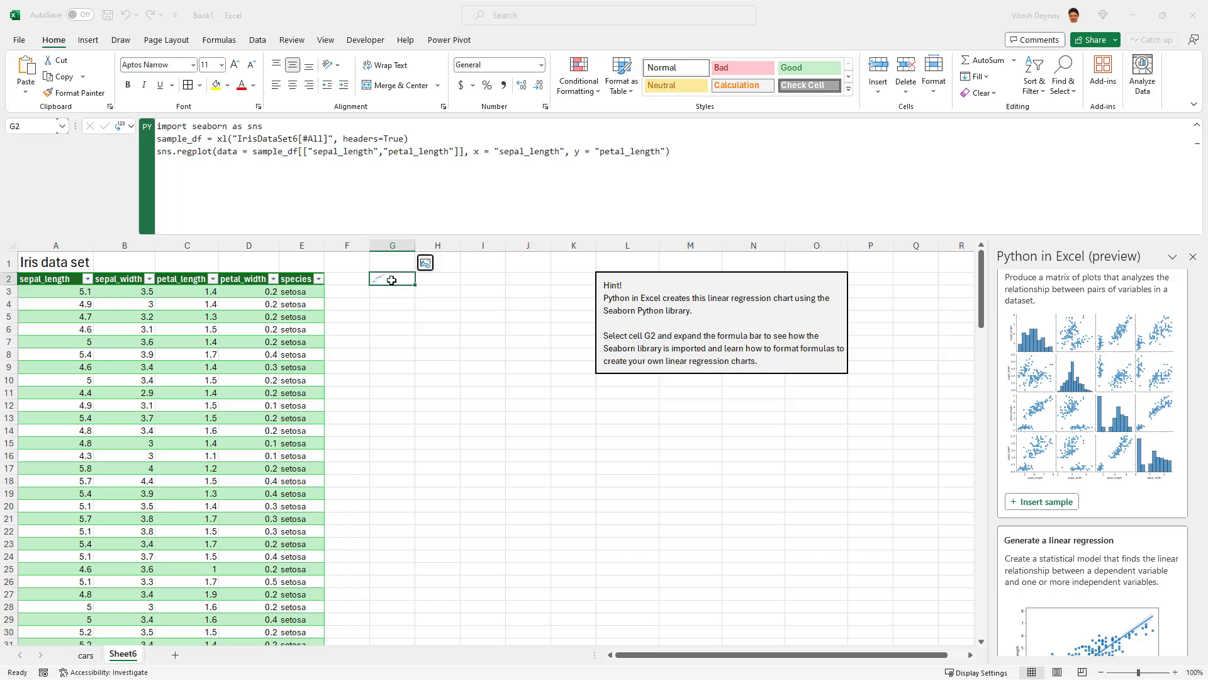
{"action": "left_click_drag", "start_coordinate": [393, 281], "coordinate": [522, 391]}
{"action": "left_click", "coordinate": [397, 85]}
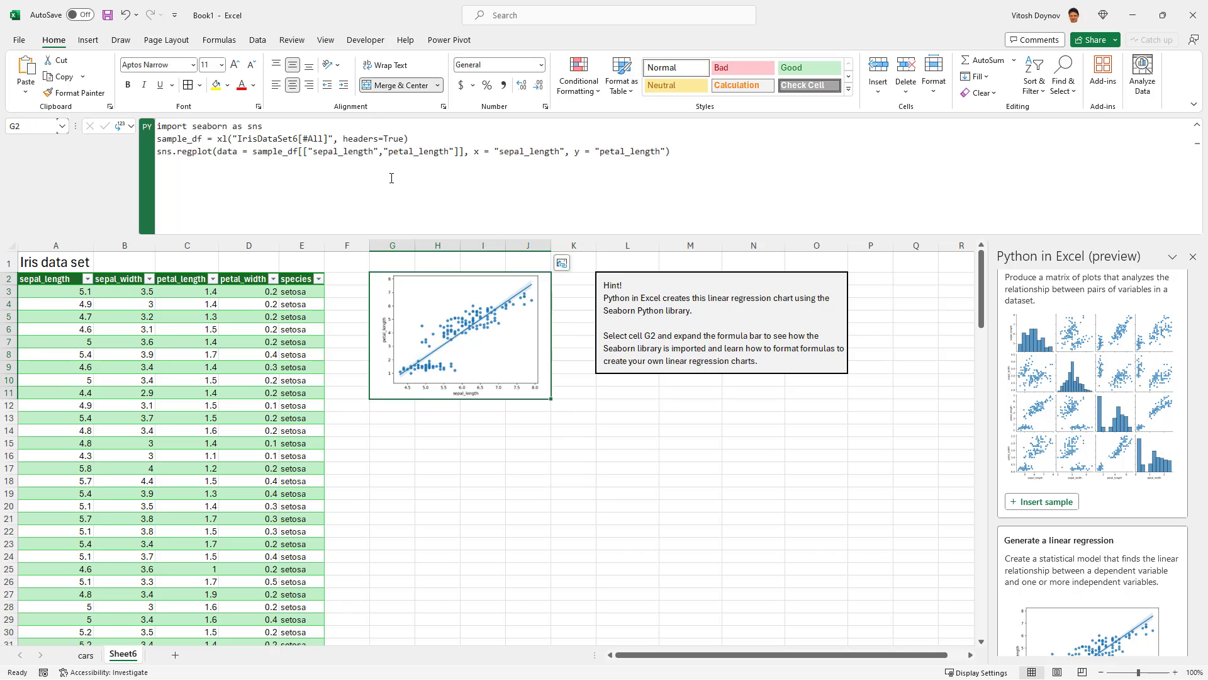
Copy the seaborn code from G2 and rename Sheet6 to iris
{"action": "left_click", "coordinate": [717, 157]}
{"action": "key", "text": "ctrl+a"}
{"action": "key", "text": "ctrl+c"}
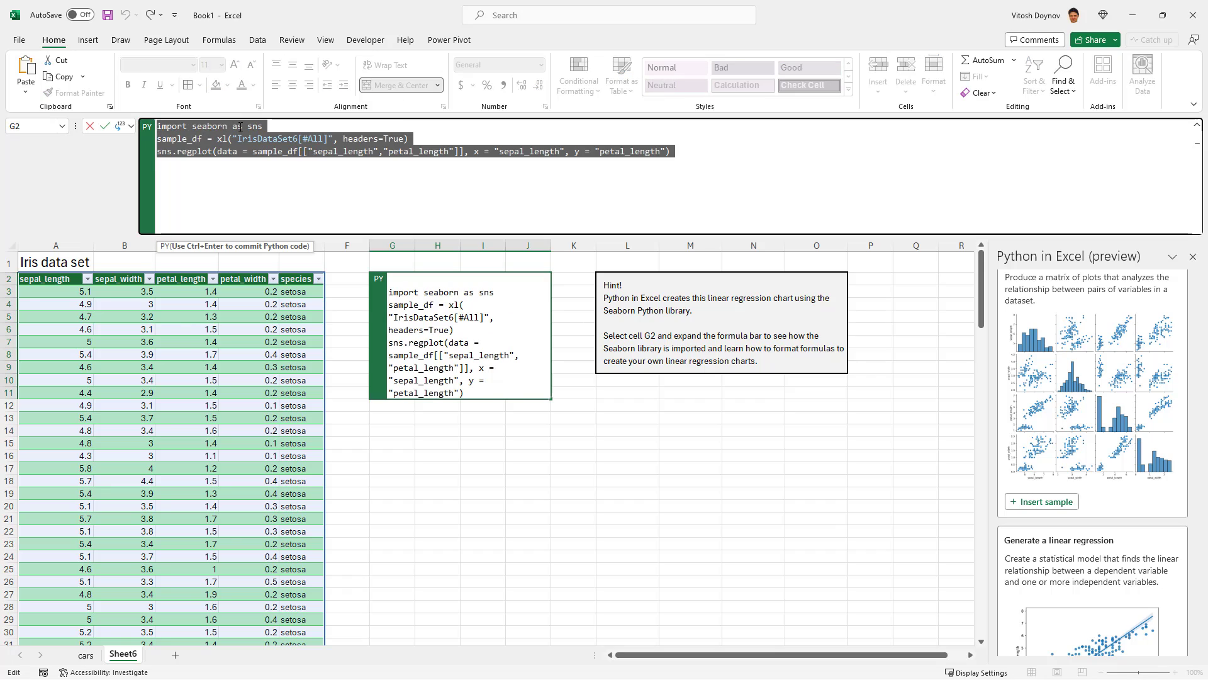
{"action": "left_click", "coordinate": [131, 656]}
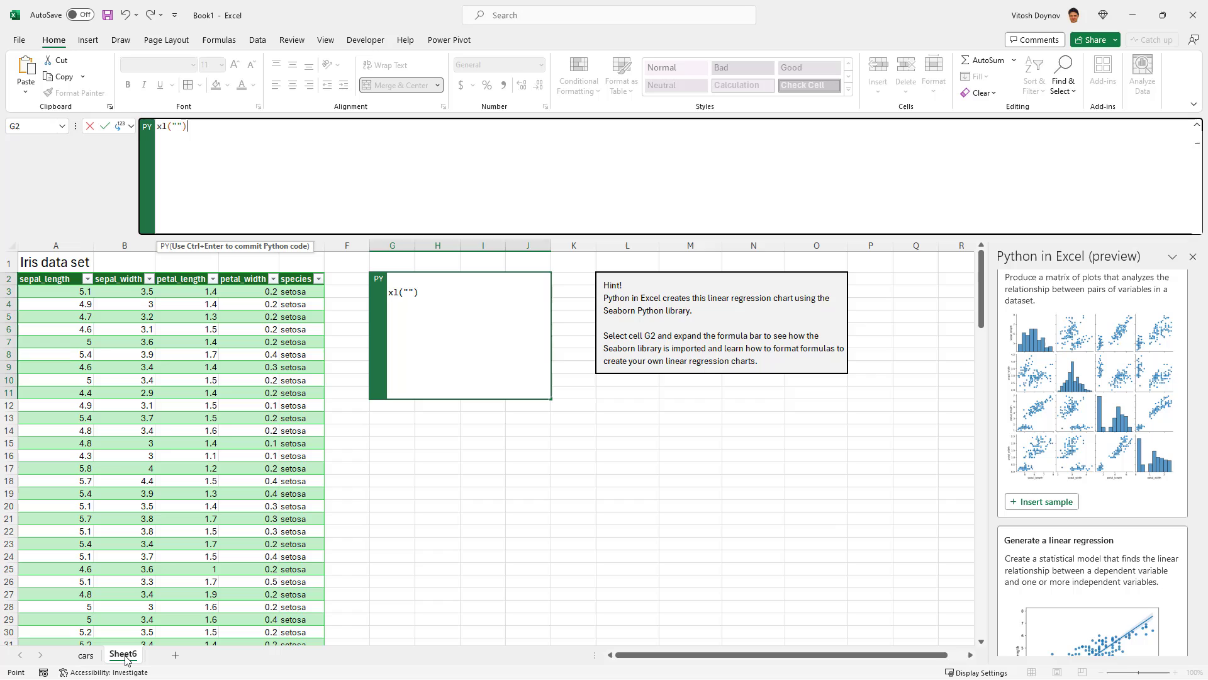
{"action": "type", "text": "iri"}
{"action": "key", "text": "Escape"}
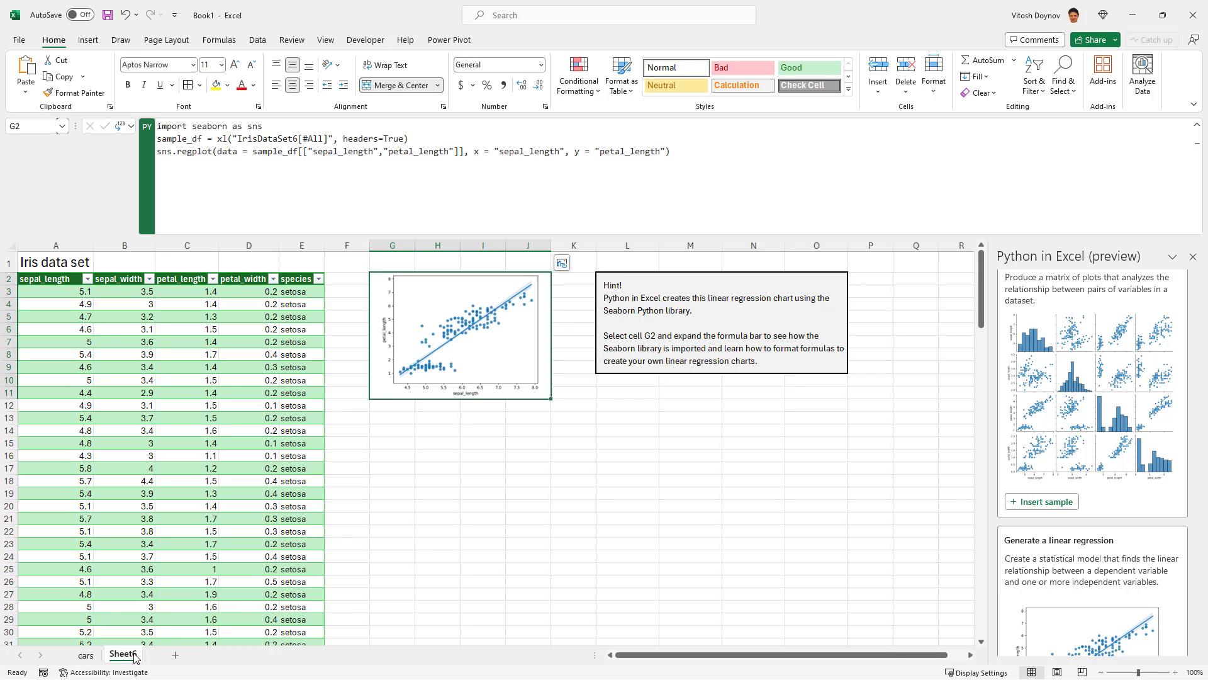
{"action": "double_click", "coordinate": [118, 655]}
{"action": "type", "text": "iris"}
{"action": "key", "text": "Return"}
Paste the seaborn code into K3 on the cars sheet
{"action": "left_click", "coordinate": [81, 659]}
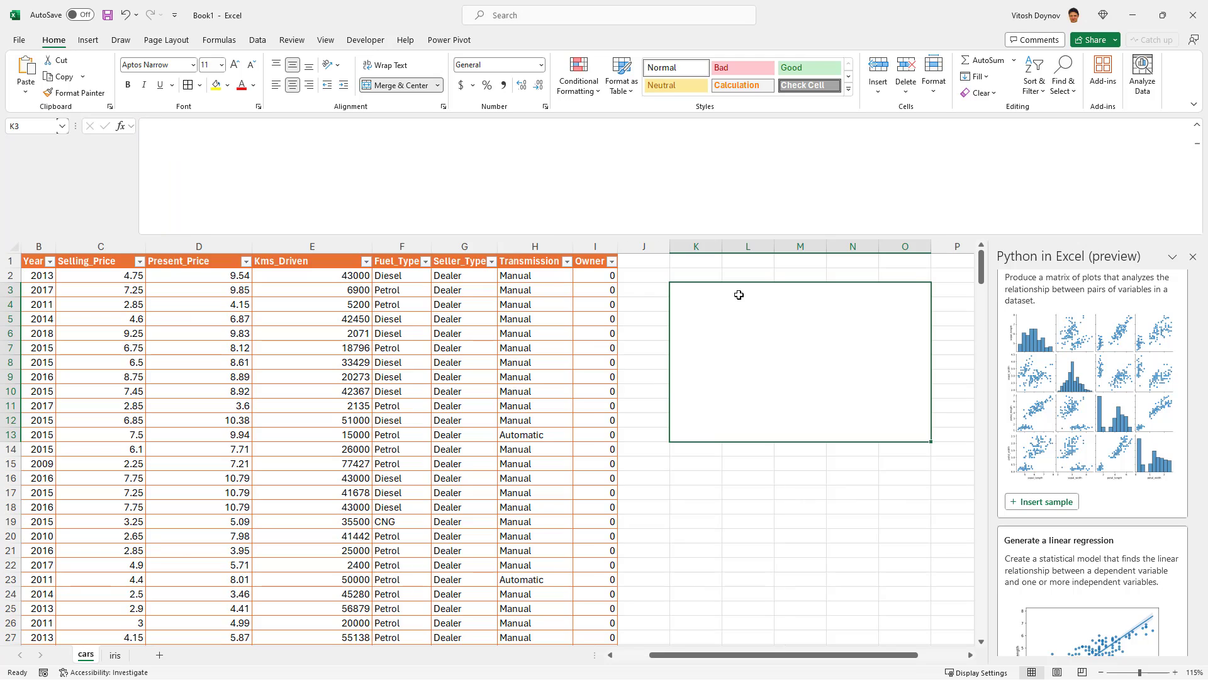
{"action": "left_click", "coordinate": [474, 181]}
{"action": "key", "text": "ctrl+v"}
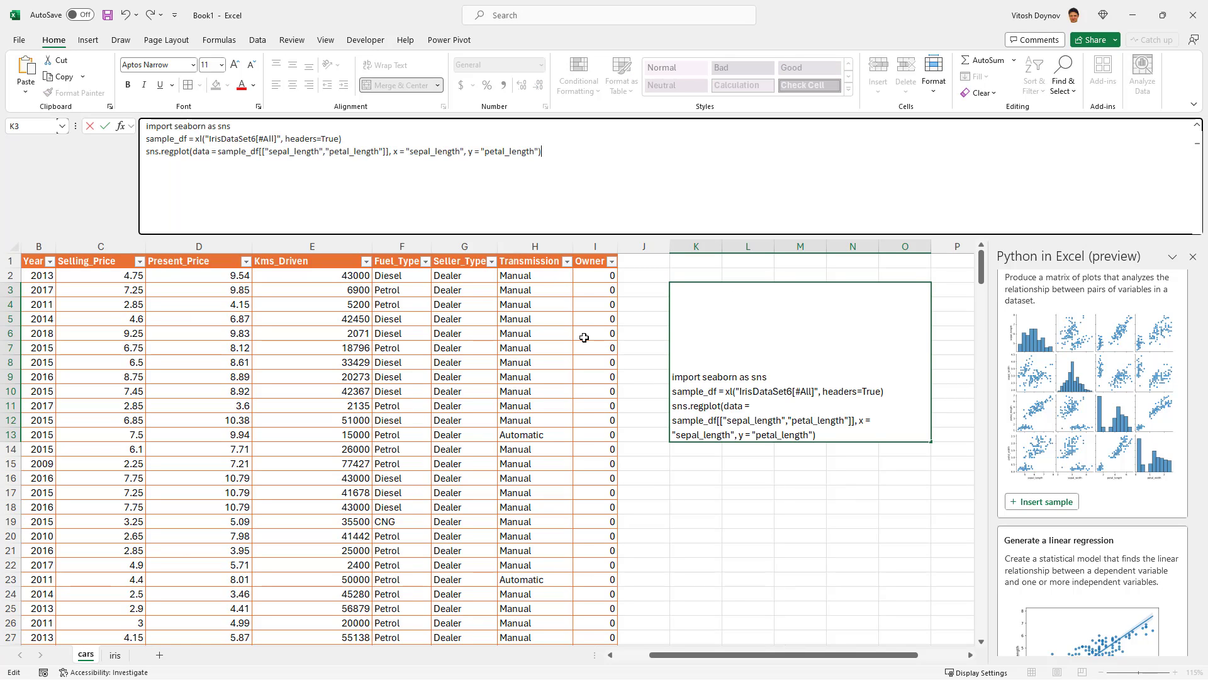
{"action": "key", "text": "ctrl+Return"}
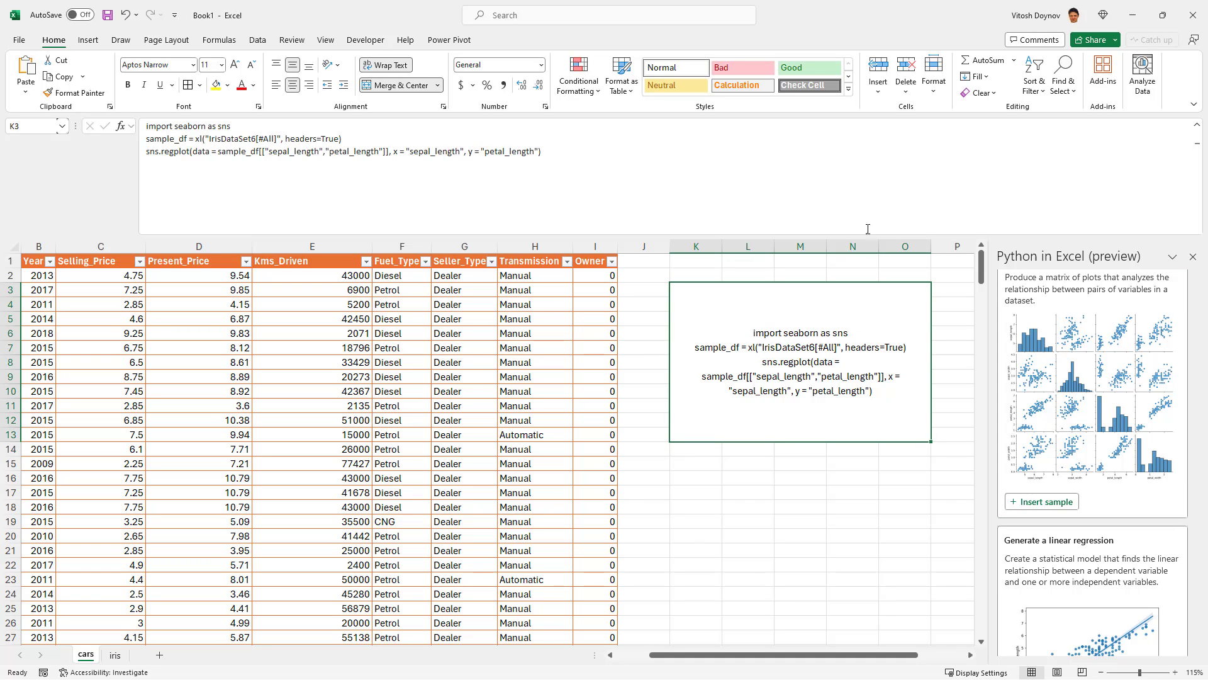
Select the whole cars table and widen the Name Box to read its name
{"action": "left_click_drag", "start_coordinate": [859, 226], "coordinate": [854, 159]}
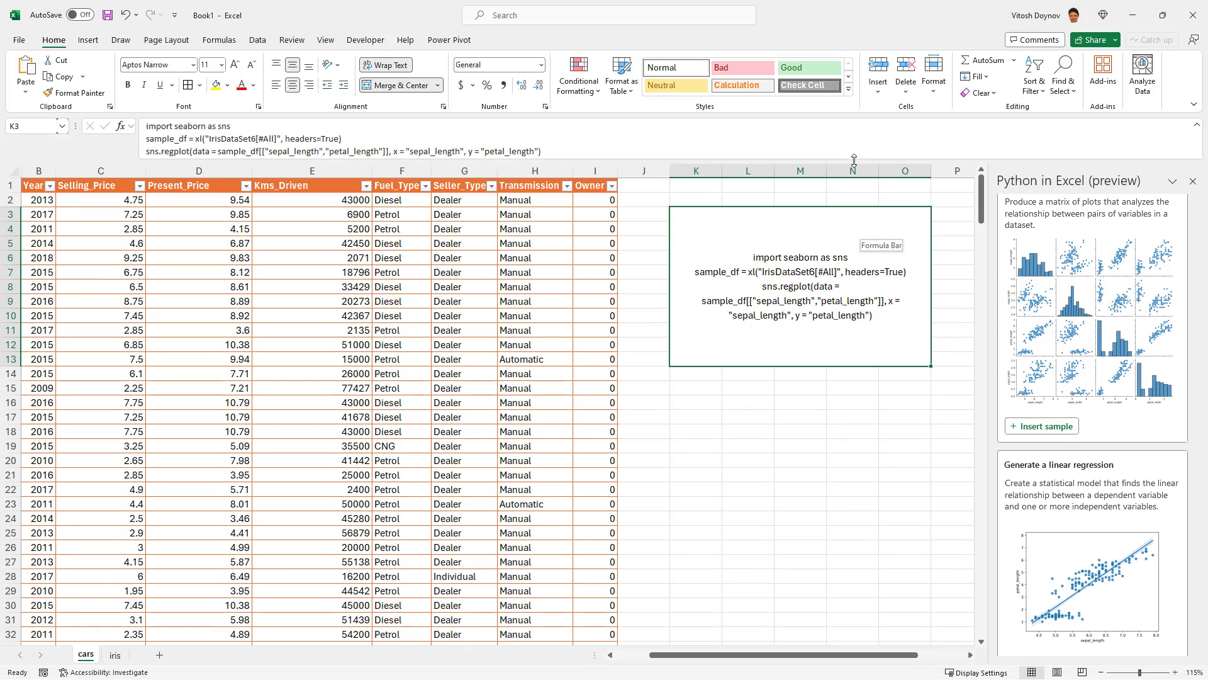
{"action": "left_click", "coordinate": [161, 345]}
{"action": "key", "text": "ctrl+a"}
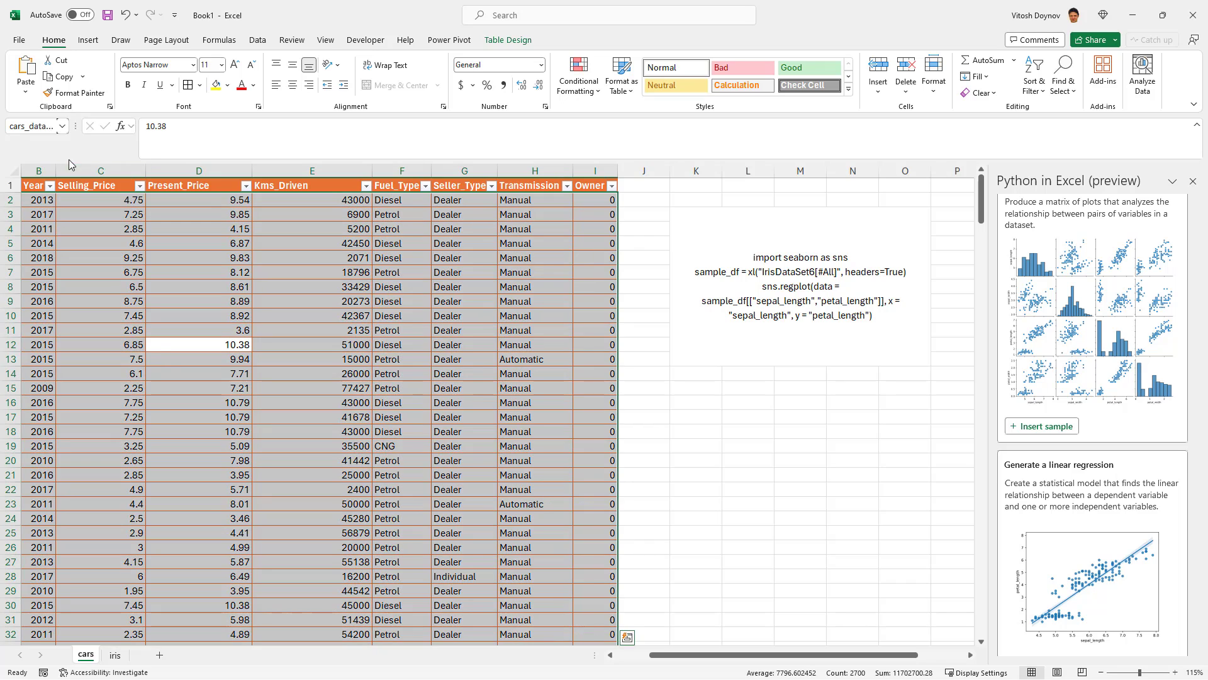
{"action": "left_click_drag", "start_coordinate": [76, 126], "coordinate": [143, 125]}
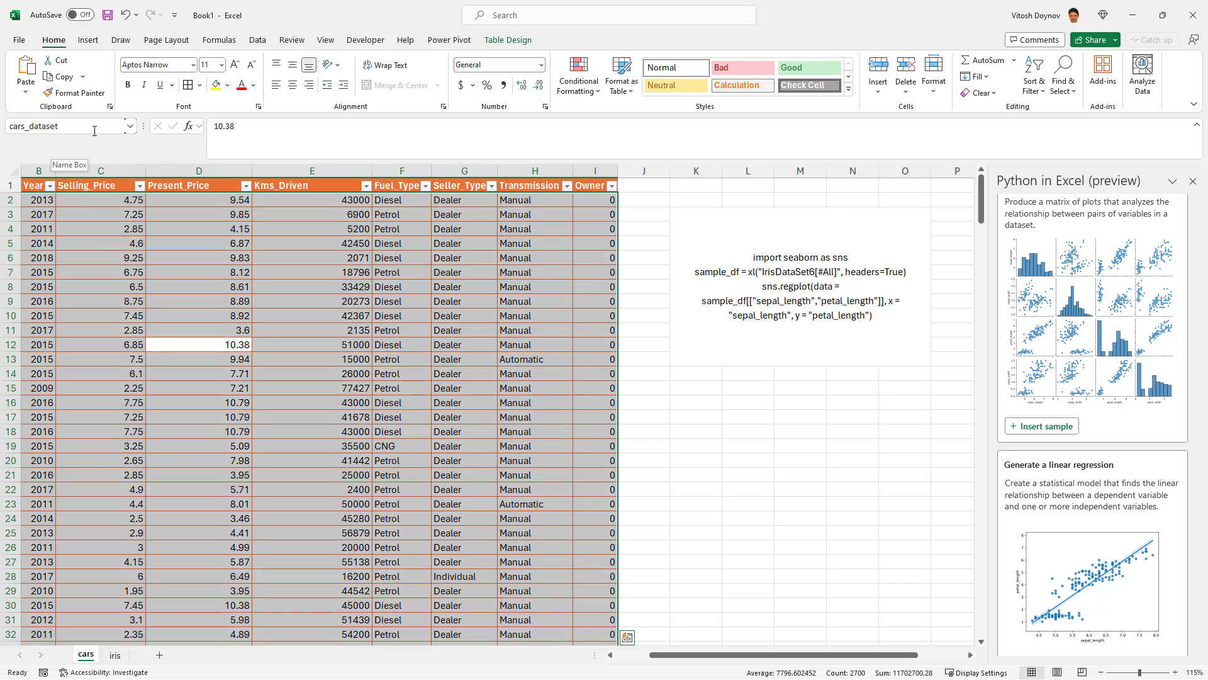
{"action": "left_click", "coordinate": [85, 251]}
{"action": "key", "text": "ctrl+a"}
Pick cars_dataset from the Name Box list, then open K3's code for editing
{"action": "left_click", "coordinate": [94, 126]}
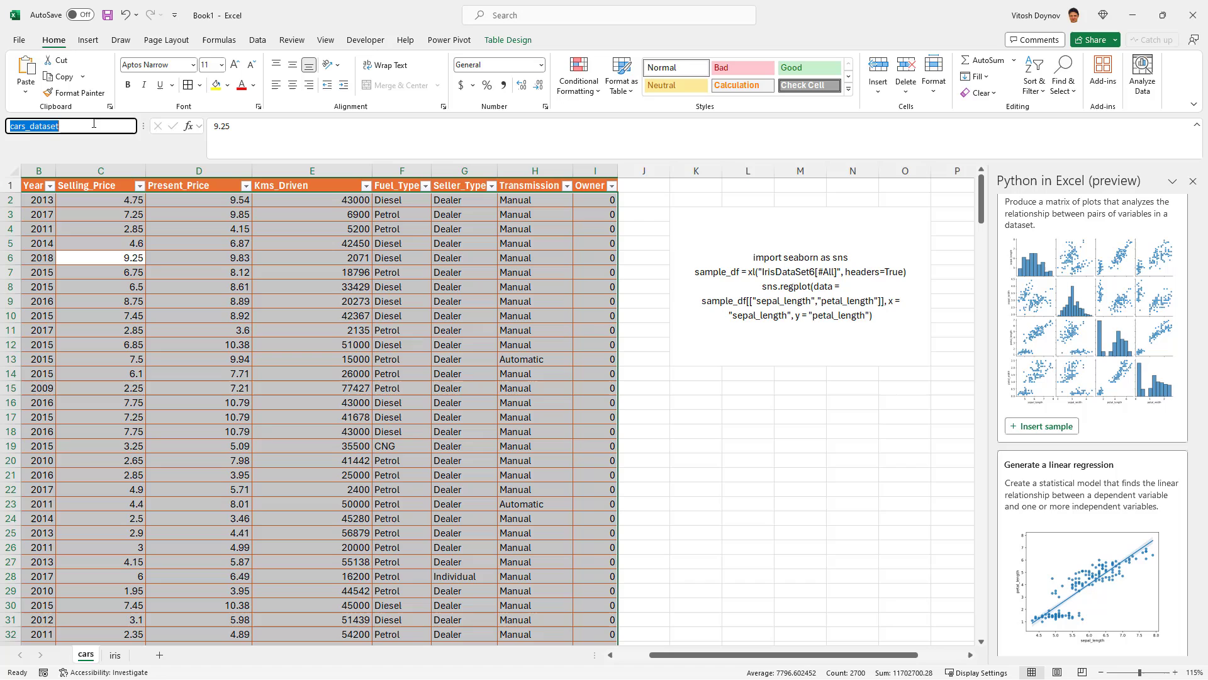
{"action": "left_click", "coordinate": [112, 125]}
{"action": "left_click", "coordinate": [130, 127]}
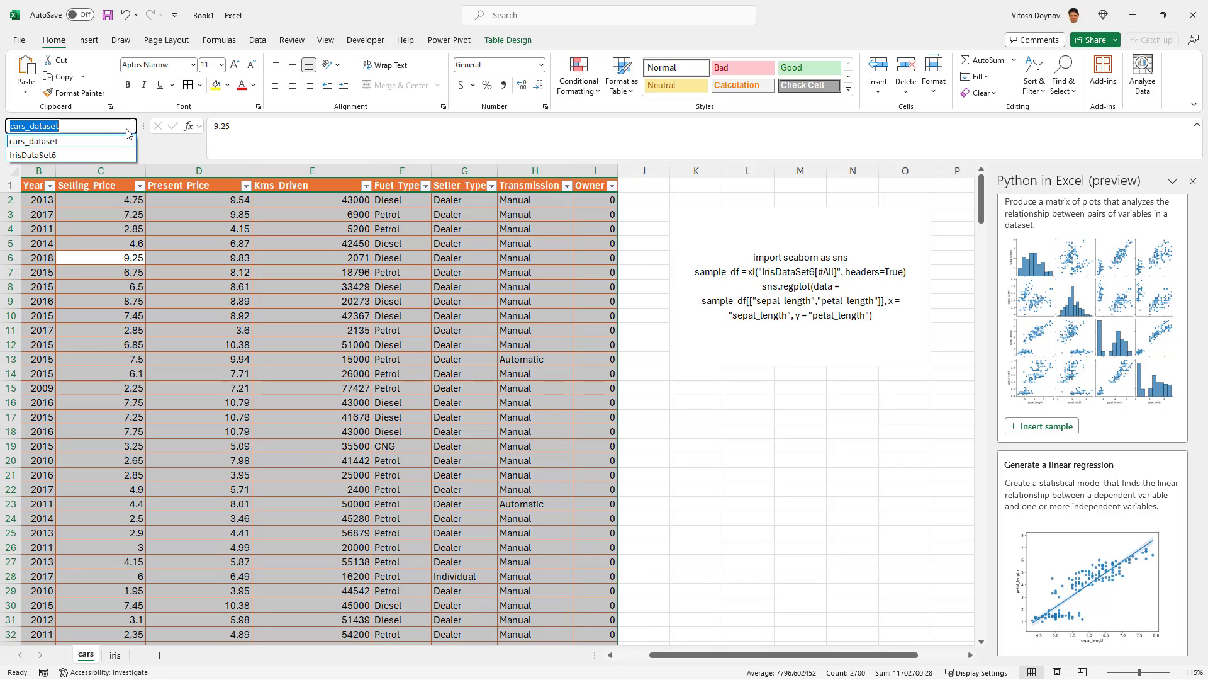
{"action": "left_click", "coordinate": [52, 142]}
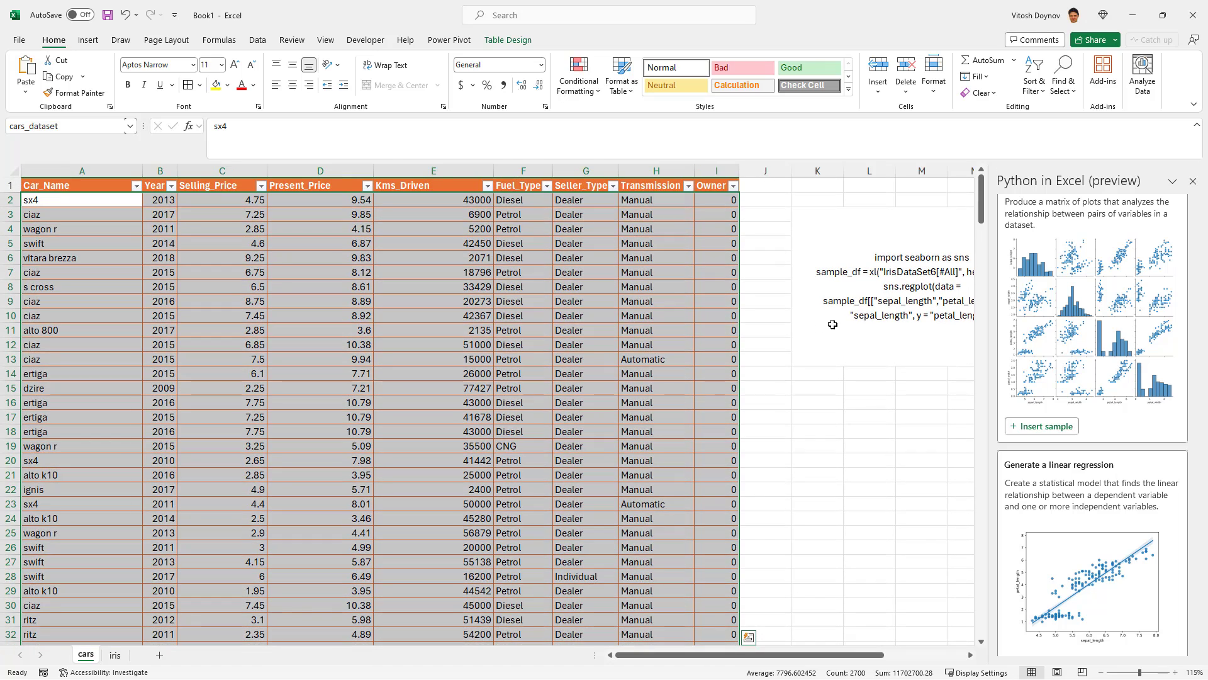
{"action": "left_click", "coordinate": [881, 308]}
{"action": "left_click", "coordinate": [304, 128]}
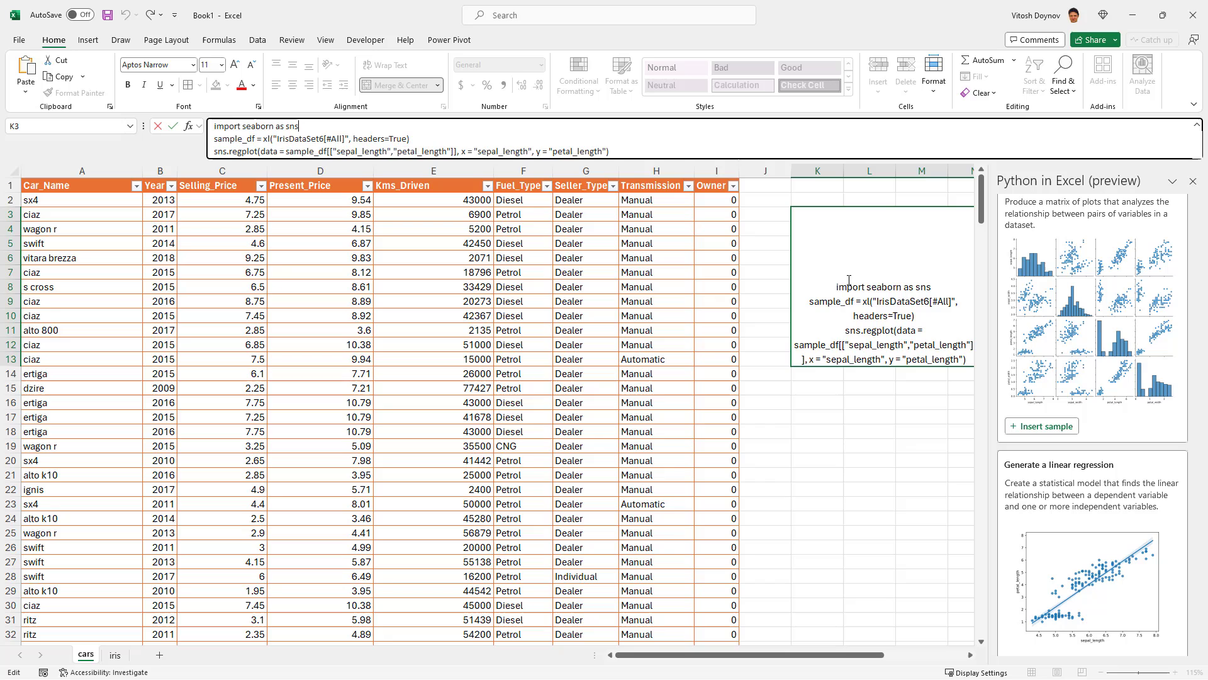
Close the samples pane and make K3 a Python cell holding the pasted seaborn code
{"action": "left_click", "coordinate": [1193, 181]}
{"action": "double_click", "coordinate": [871, 276]}
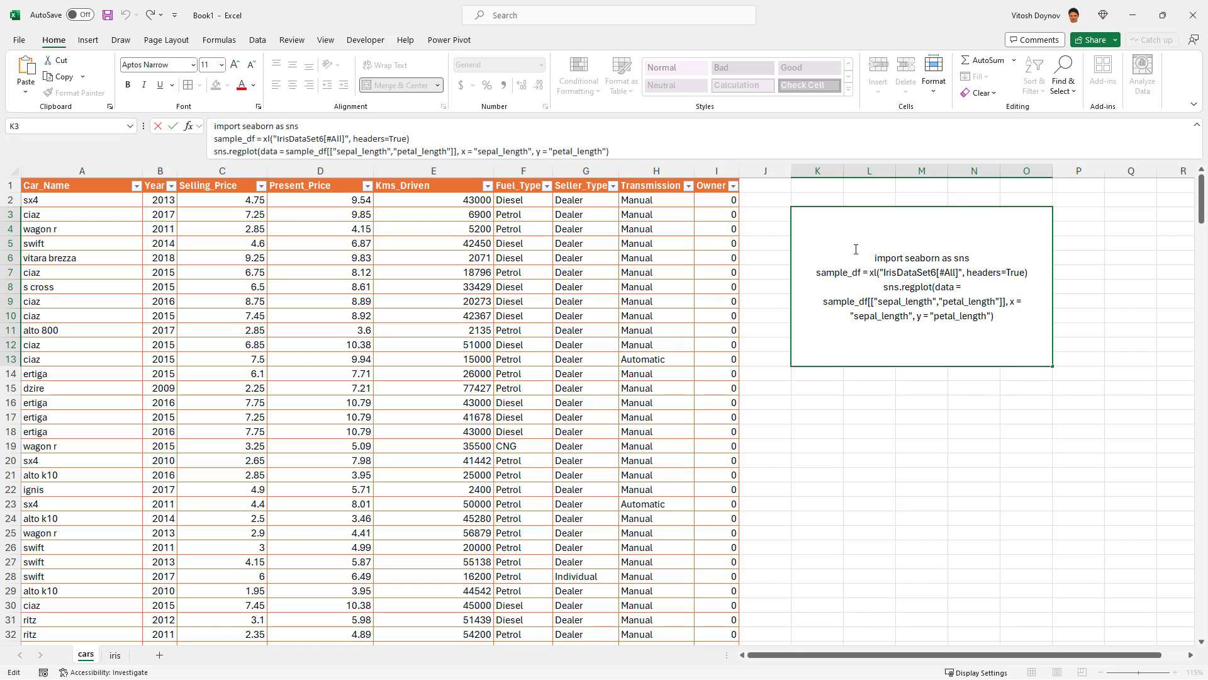
{"action": "key", "text": "ctrl+alt+shift+p"}
{"action": "key", "text": "Return"}
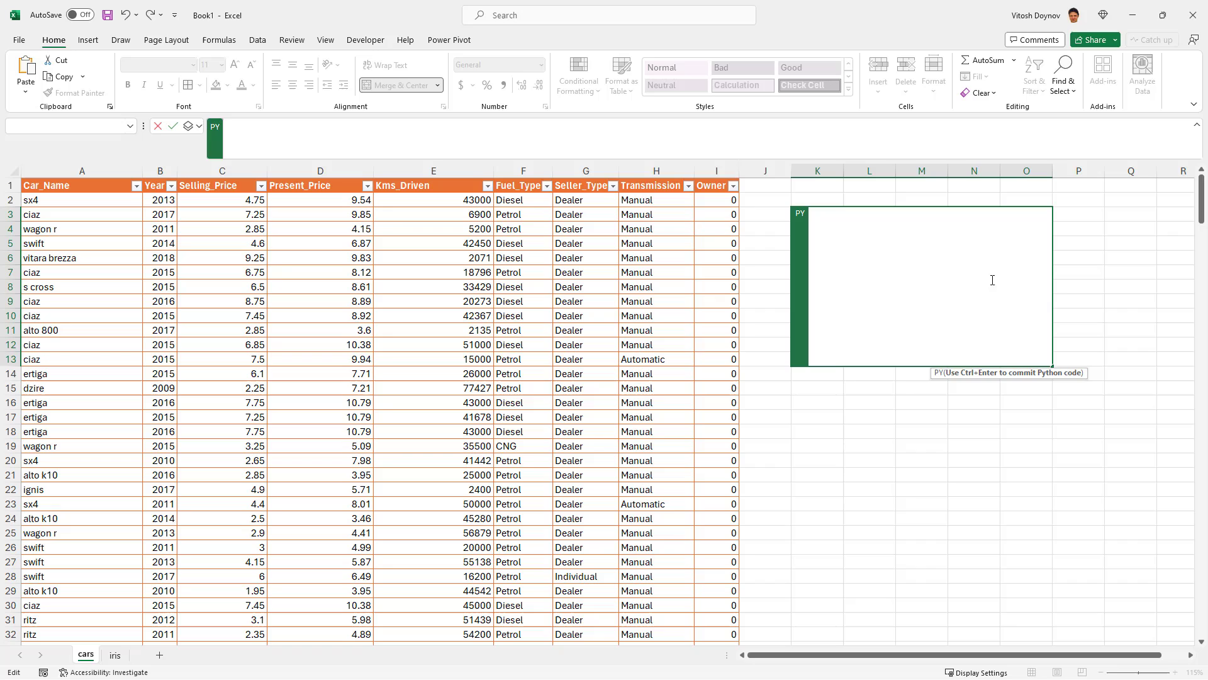
{"action": "type", "text": "import seaborn as sns sample_df = xl(\"IrisDataSet6[#All]\", headers=True) sns.regplot(data = sample_df[[\"sepal_length\",\"petal_length\"]], x = \"sepal_length\", y = \"petal_length\")"}
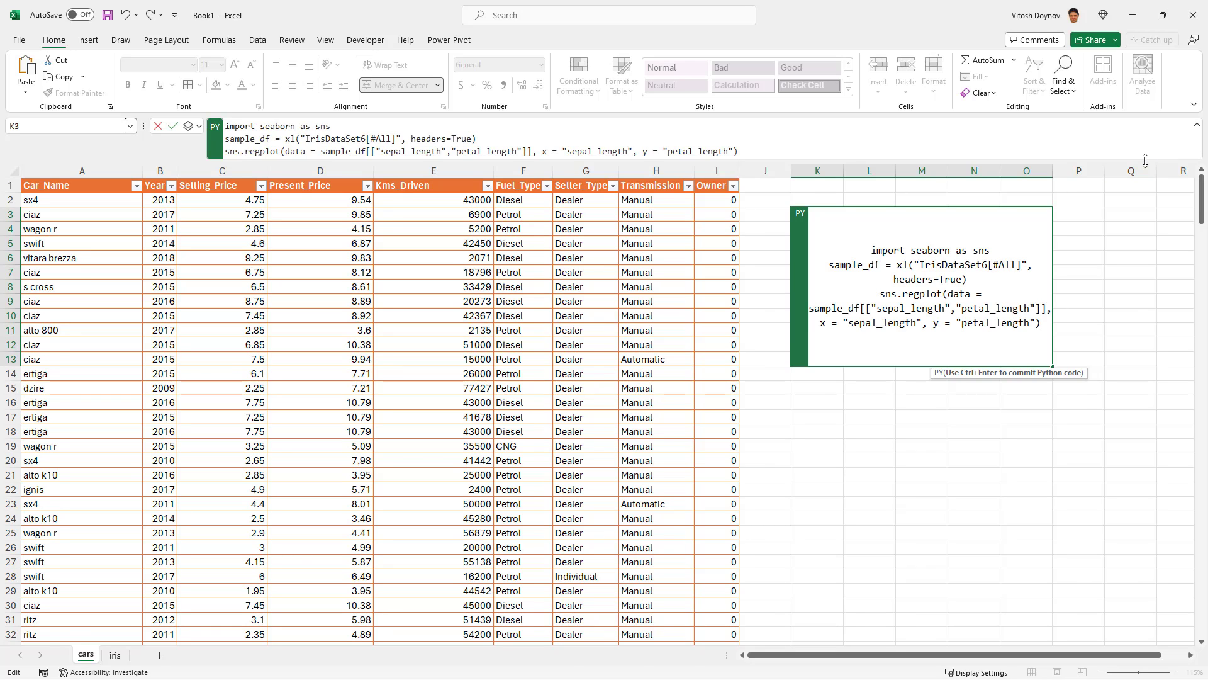
Try replacing the IrisDataSet6[#All] reference with the cars data, then cancel and reopen K3's code
{"action": "left_click_drag", "start_coordinate": [1157, 165], "coordinate": [1156, 190]}
{"action": "double_click", "coordinate": [340, 141]}
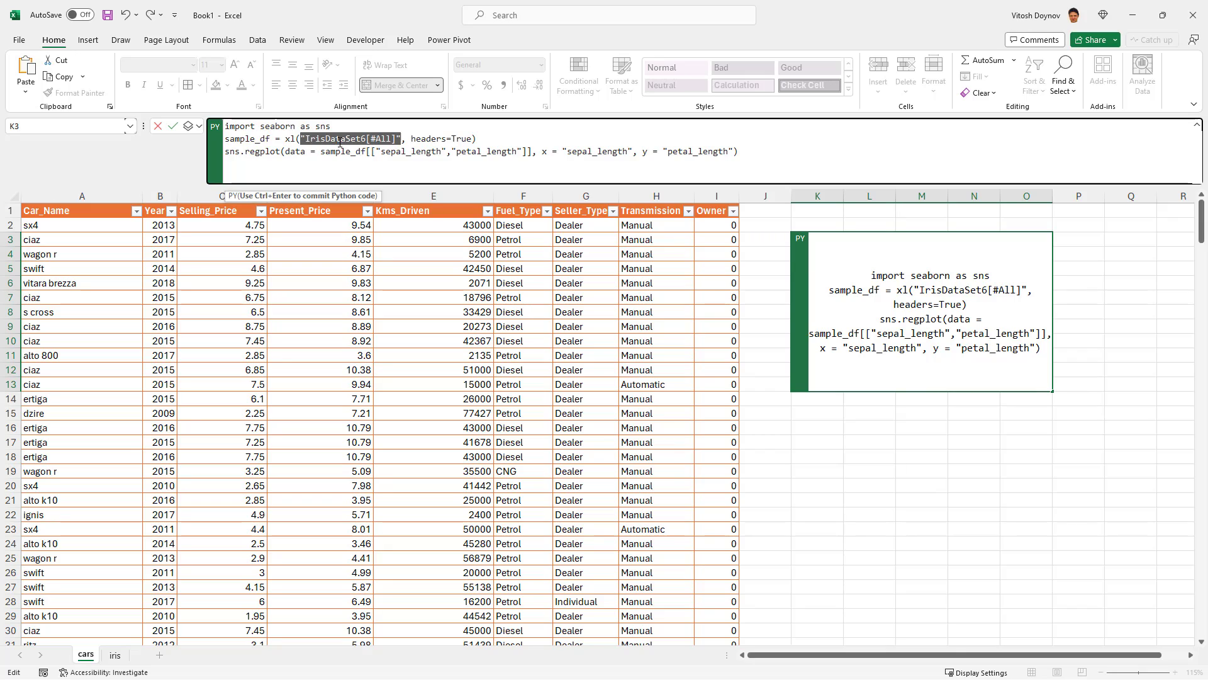
{"action": "left_click_drag", "start_coordinate": [397, 139], "coordinate": [305, 144]}
{"action": "key", "text": "Delete"}
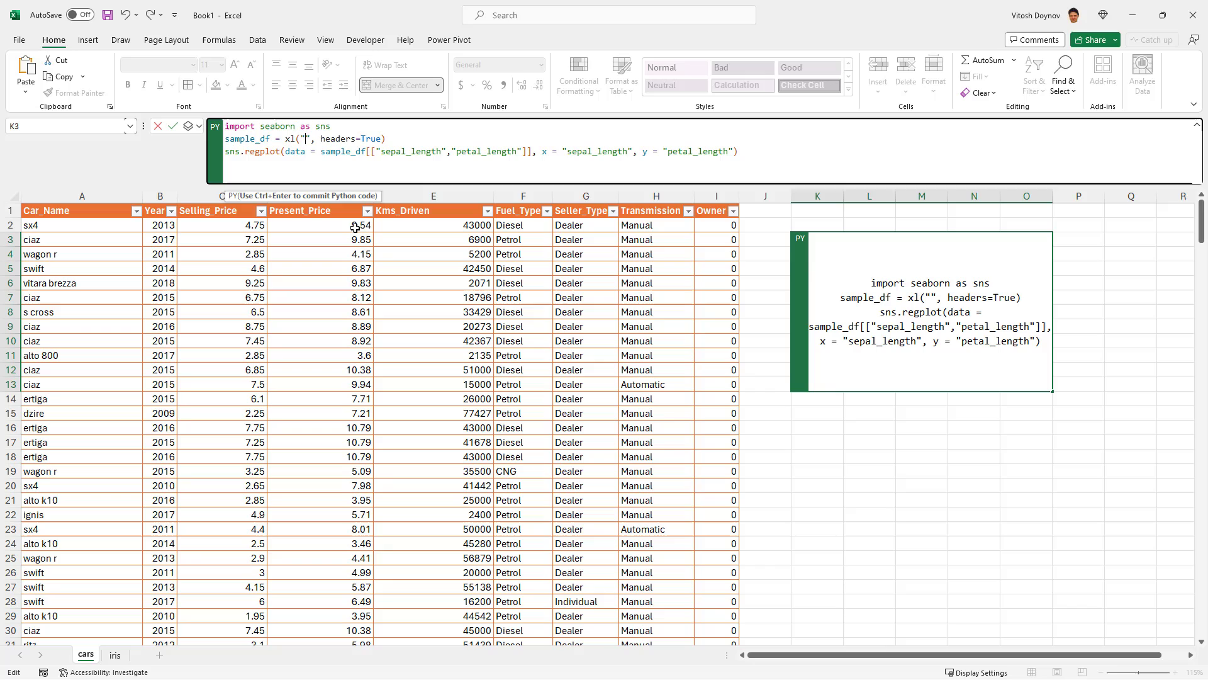
{"action": "key", "text": "Return"}
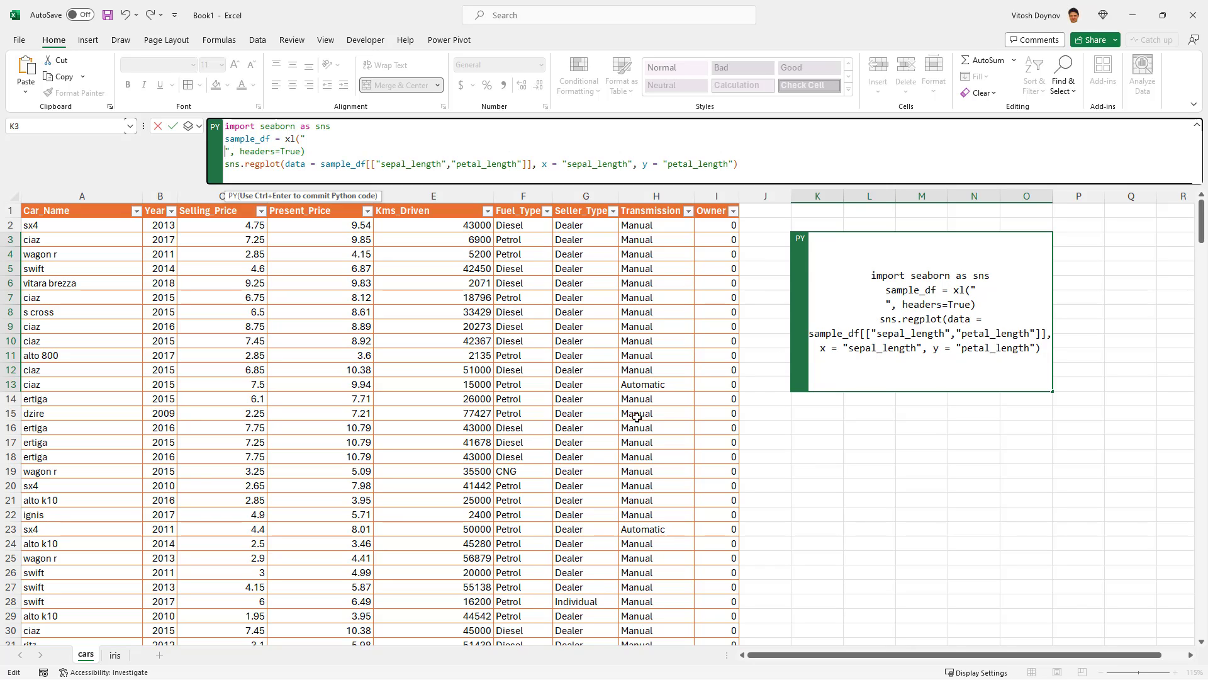
{"action": "left_click", "coordinate": [534, 454]}
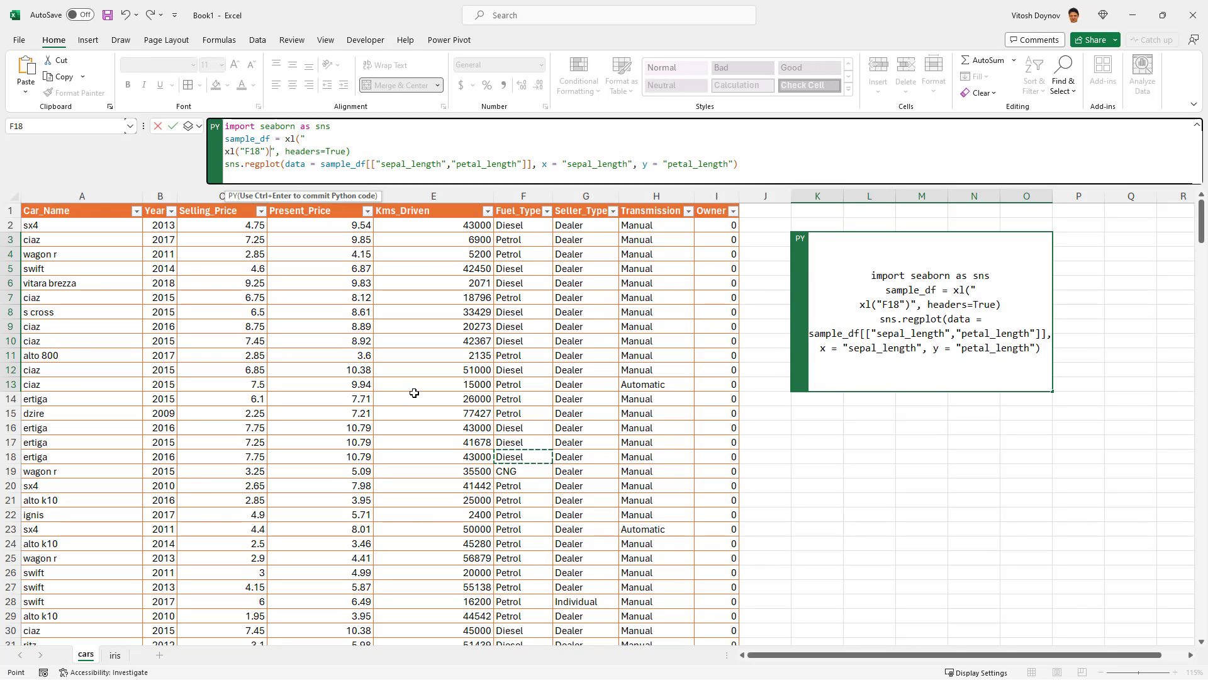
{"action": "key", "text": "Escape"}
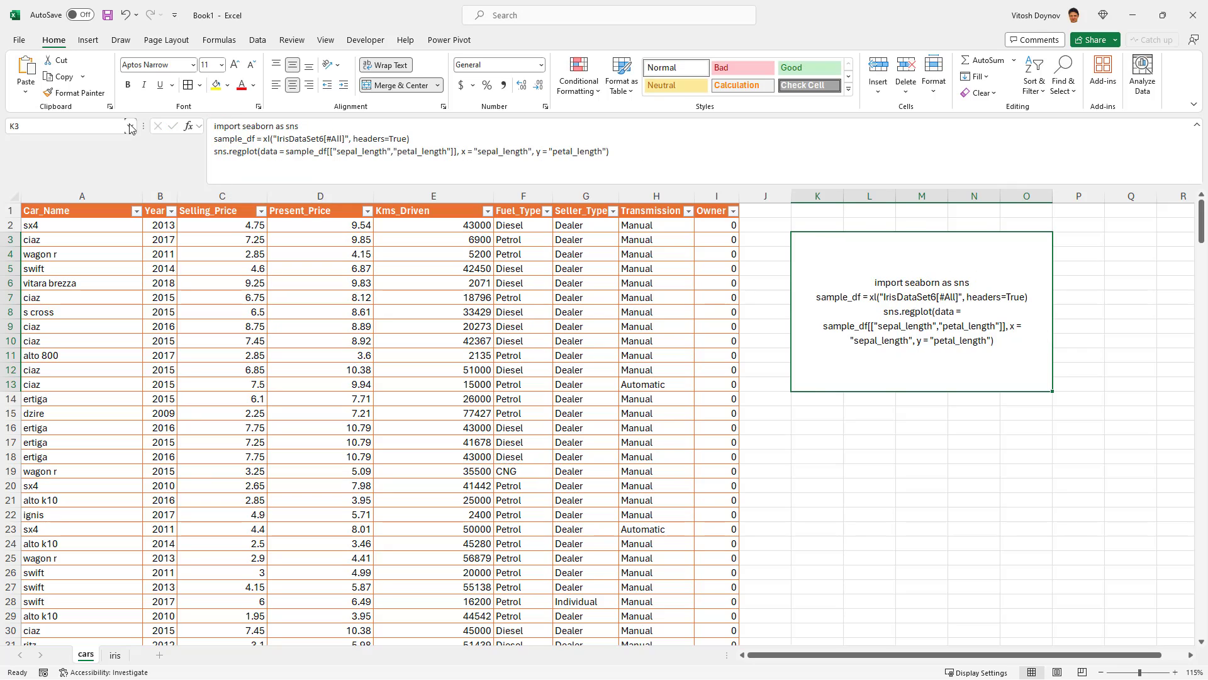
{"action": "left_click", "coordinate": [129, 126]}
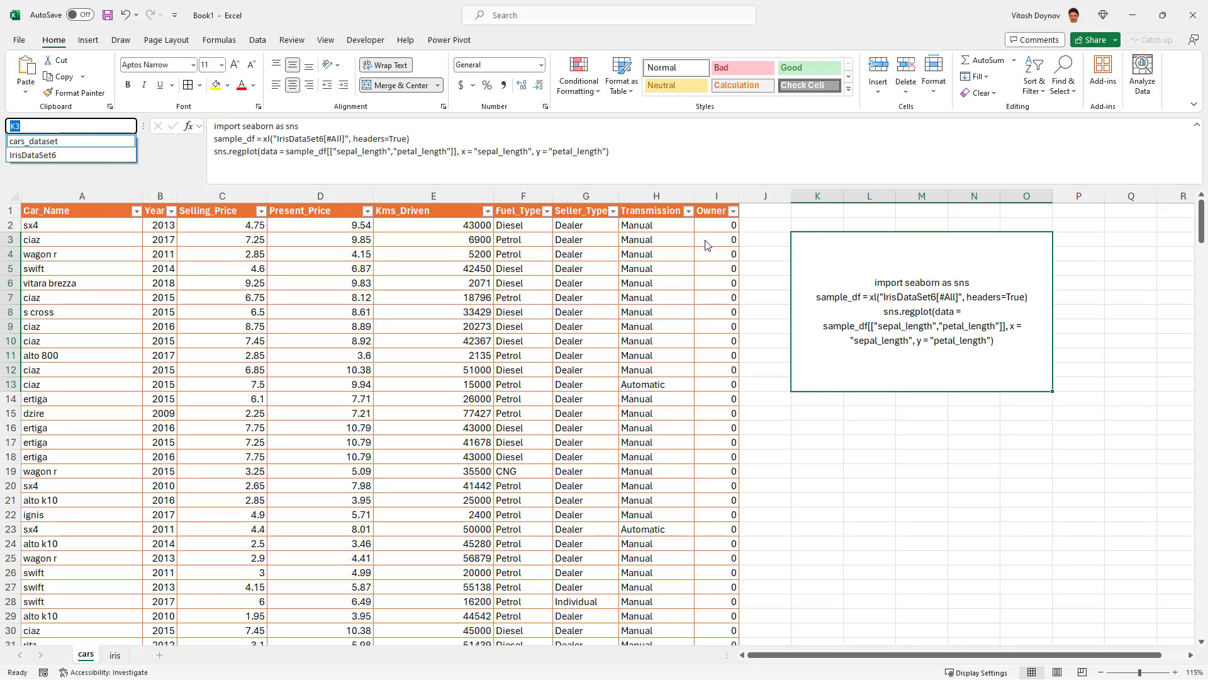
{"action": "key", "text": "Escape"}
{"action": "left_click", "coordinate": [316, 137]}
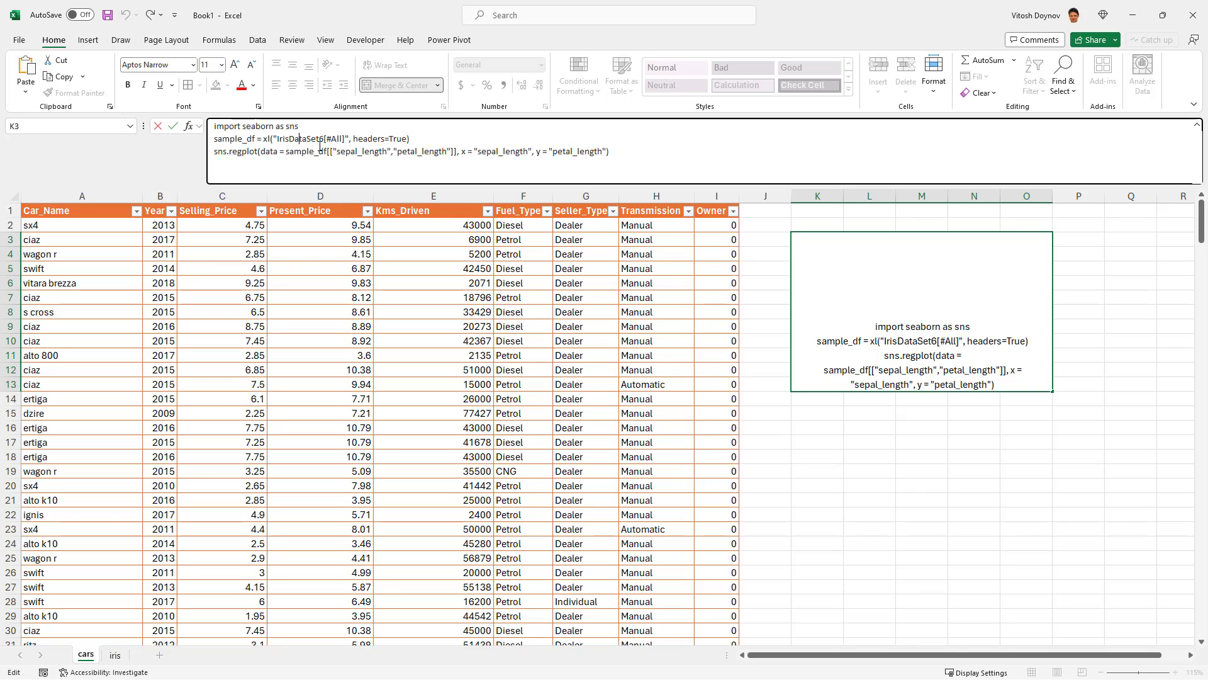
Run the seaborn code in K3 as a Python cell
{"action": "key", "text": "ctrl+alt+shift+p"}
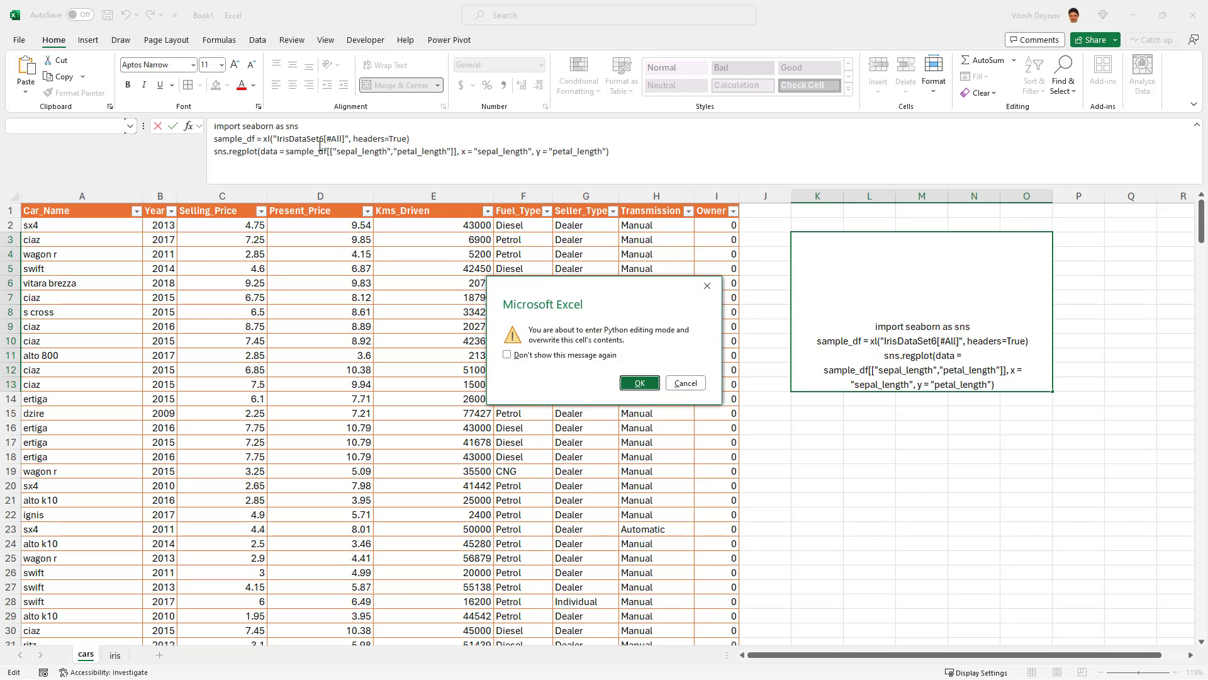
{"action": "key", "text": "Return"}
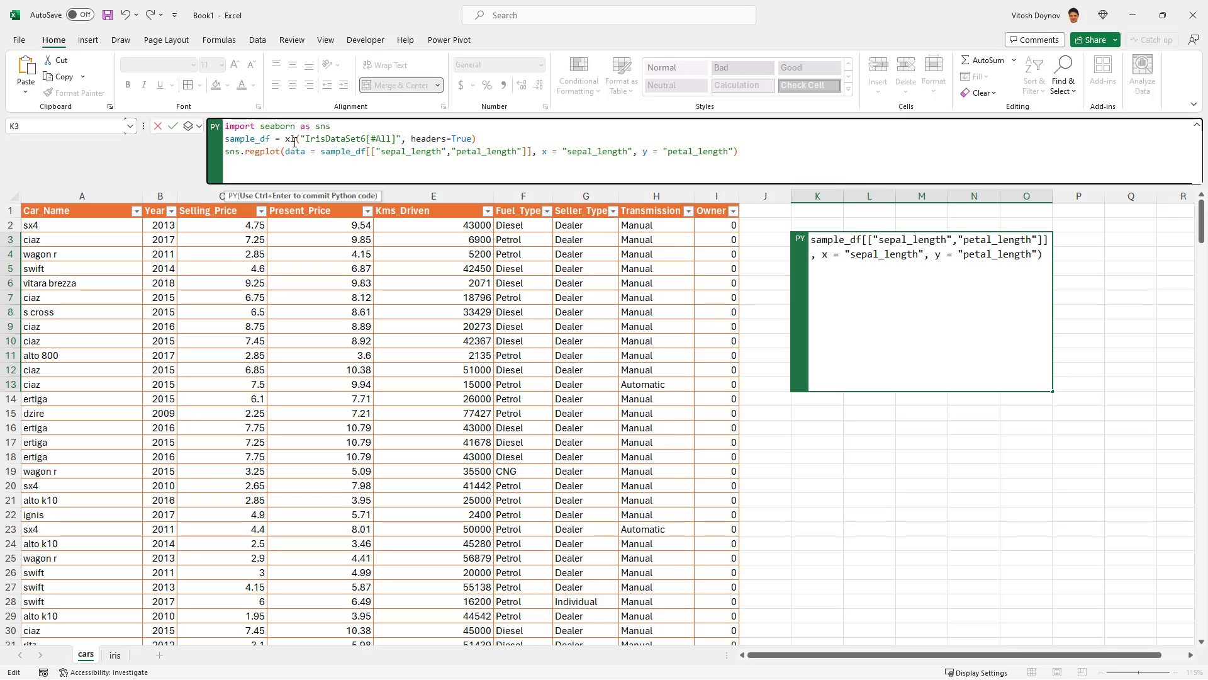
{"action": "key", "text": "ctrl+Return"}
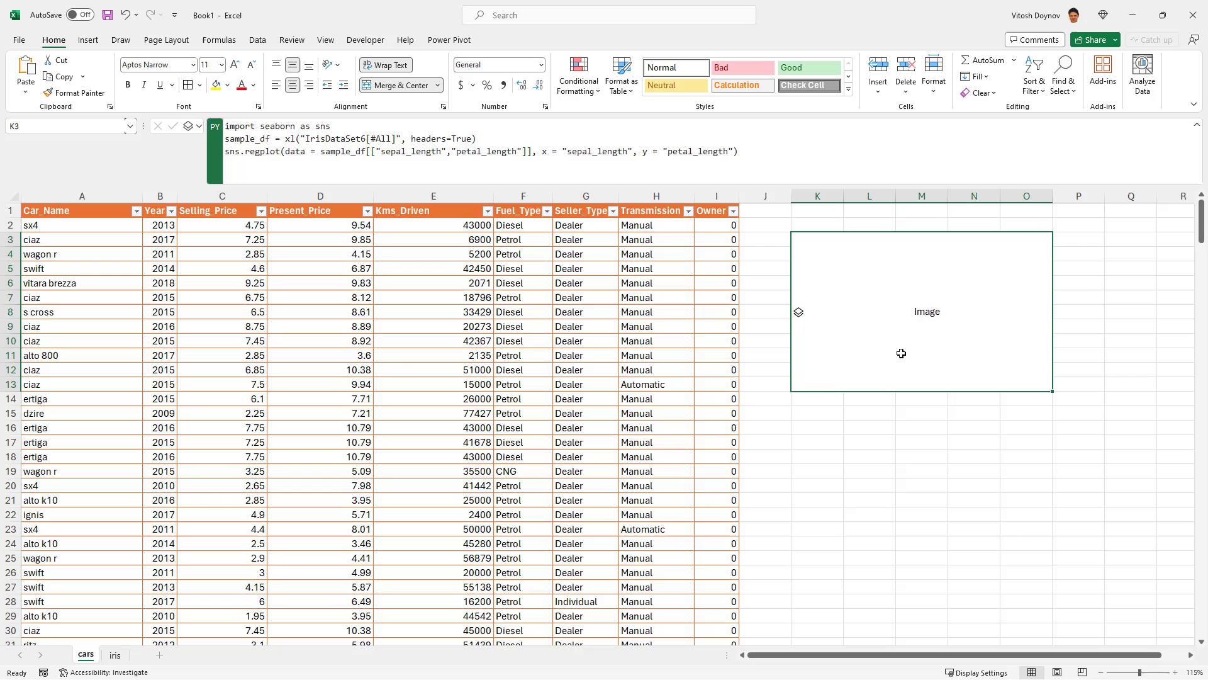
Compare with the iris sheet, then inspect K3's returned Image (555, 433) card
{"action": "left_click", "coordinate": [115, 655]}
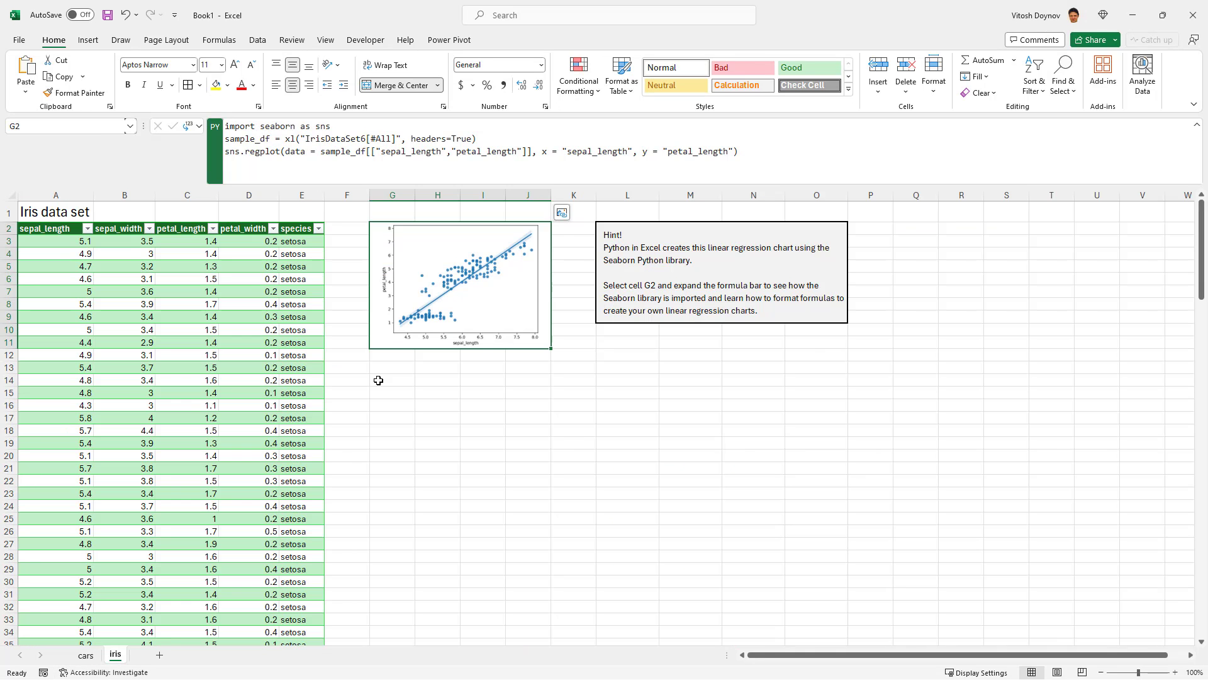
{"action": "left_click", "coordinate": [95, 656]}
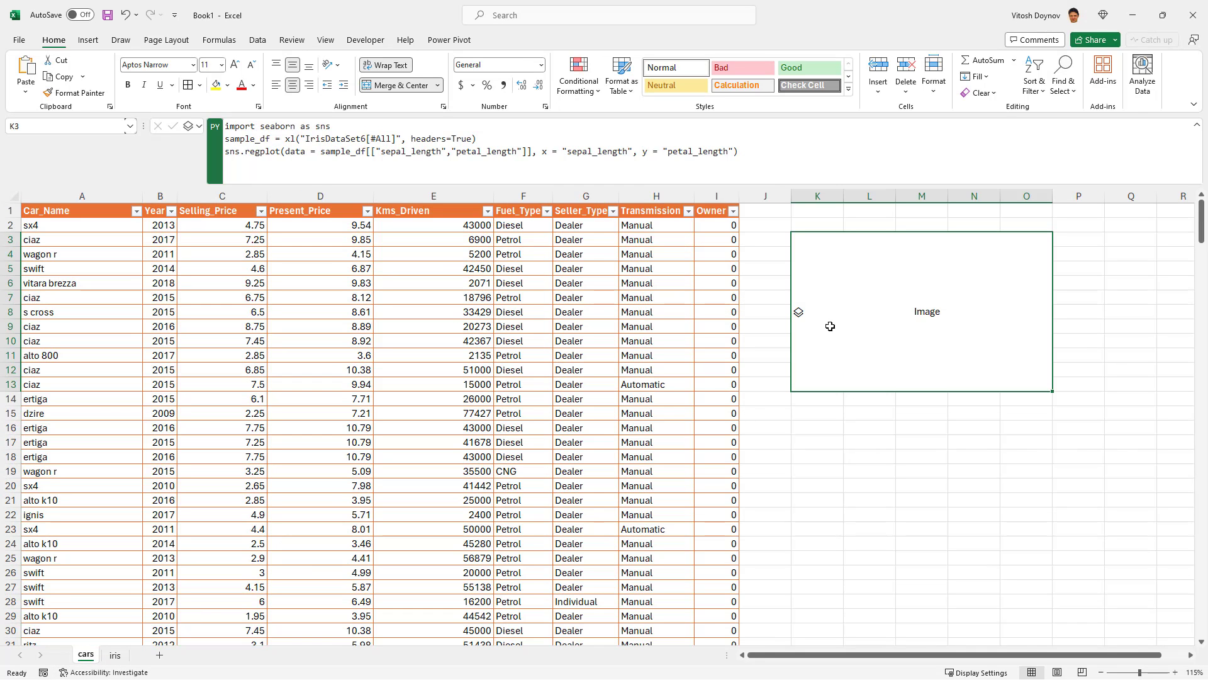
{"action": "left_click", "coordinate": [798, 312]}
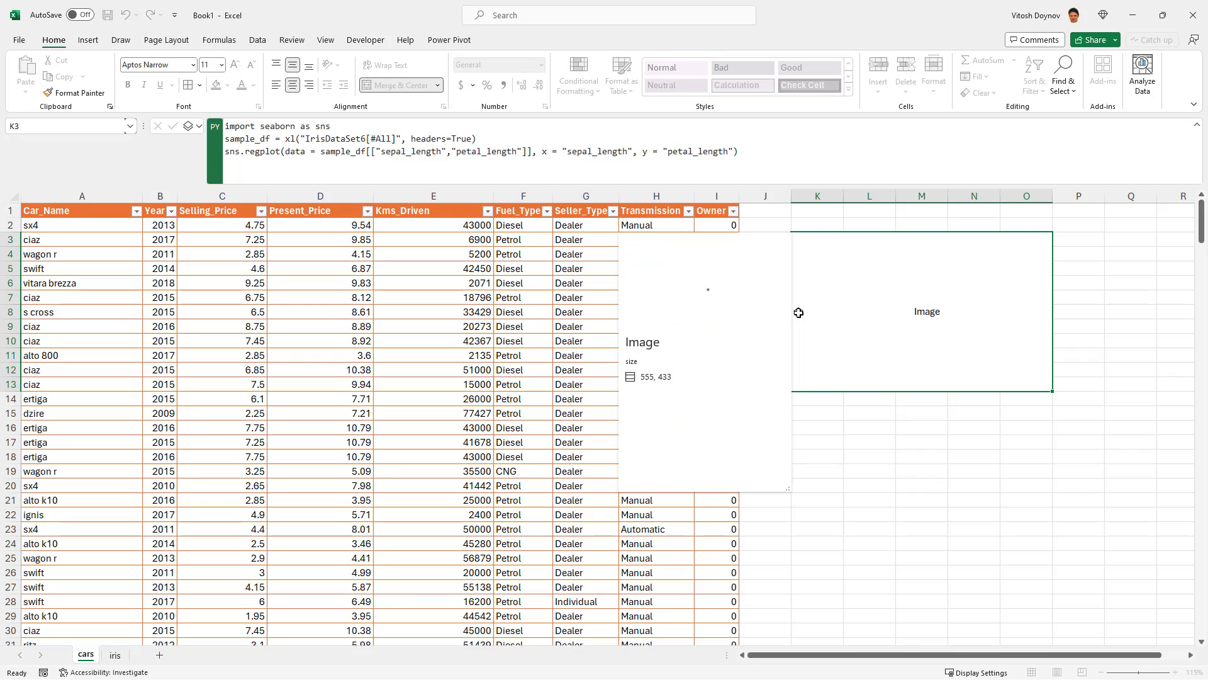
{"action": "left_click", "coordinate": [901, 291]}
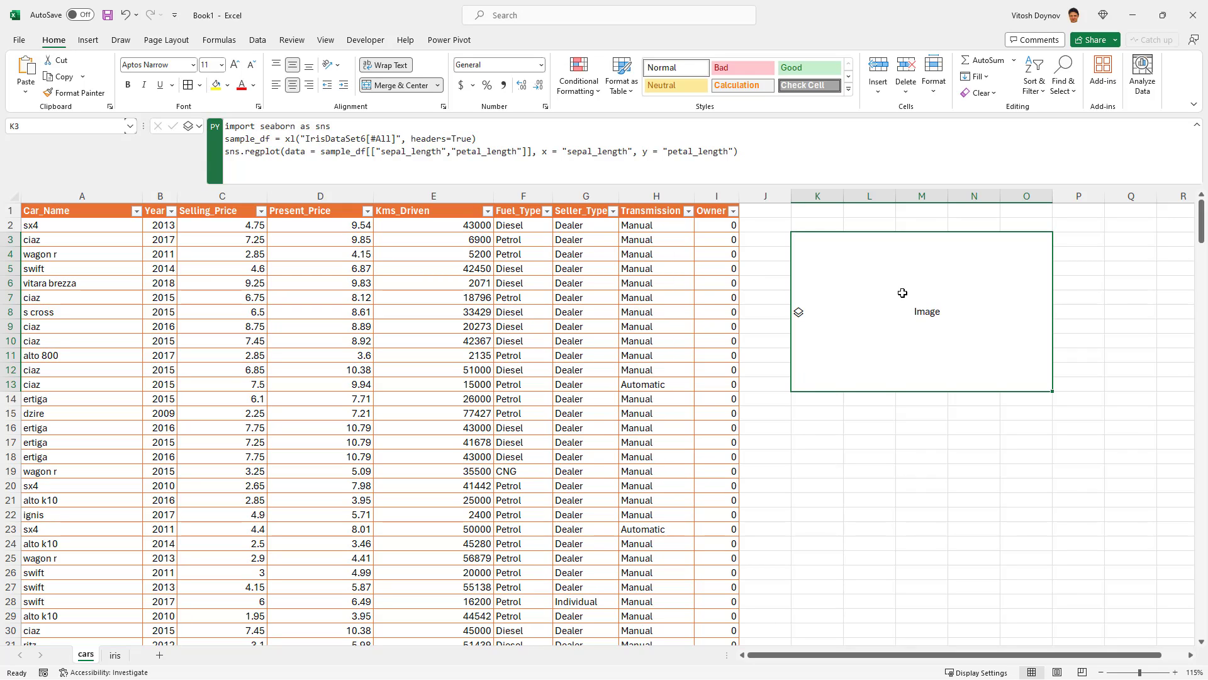
{"action": "double_click", "coordinate": [914, 305]}
{"action": "key", "text": "Escape"}
Merge K3:Q17 into one block and preview the regression image
{"action": "left_click_drag", "start_coordinate": [863, 280], "coordinate": [1130, 442]}
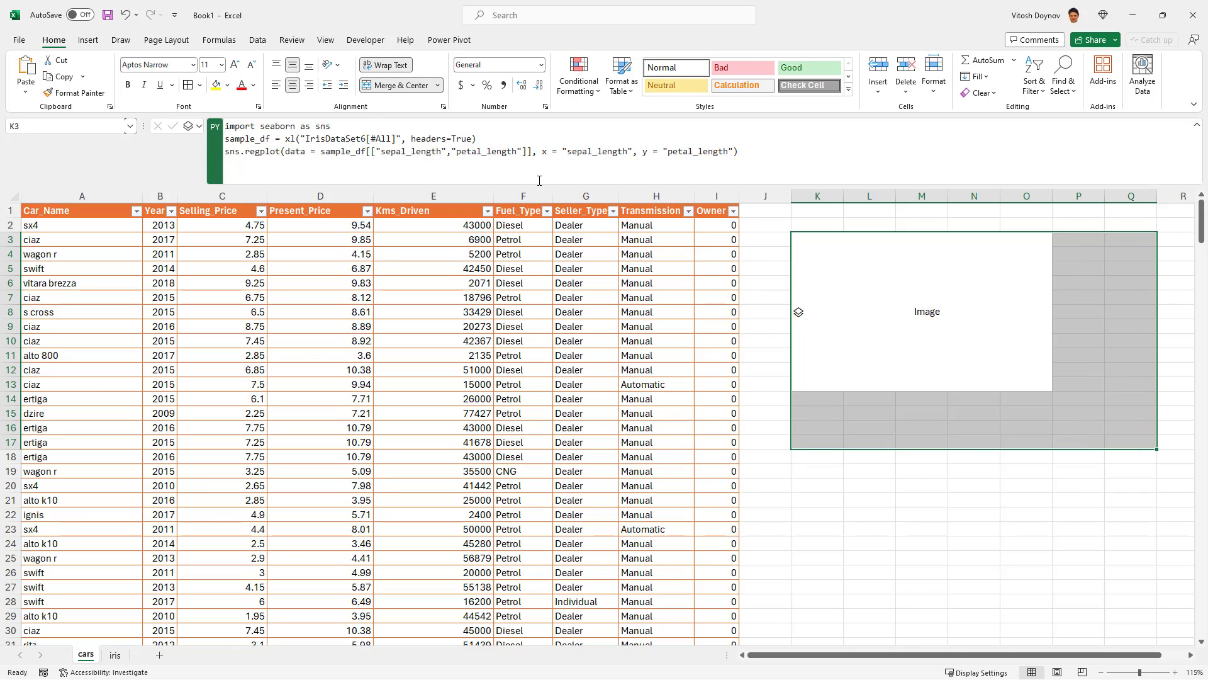
{"action": "left_click", "coordinate": [376, 92]}
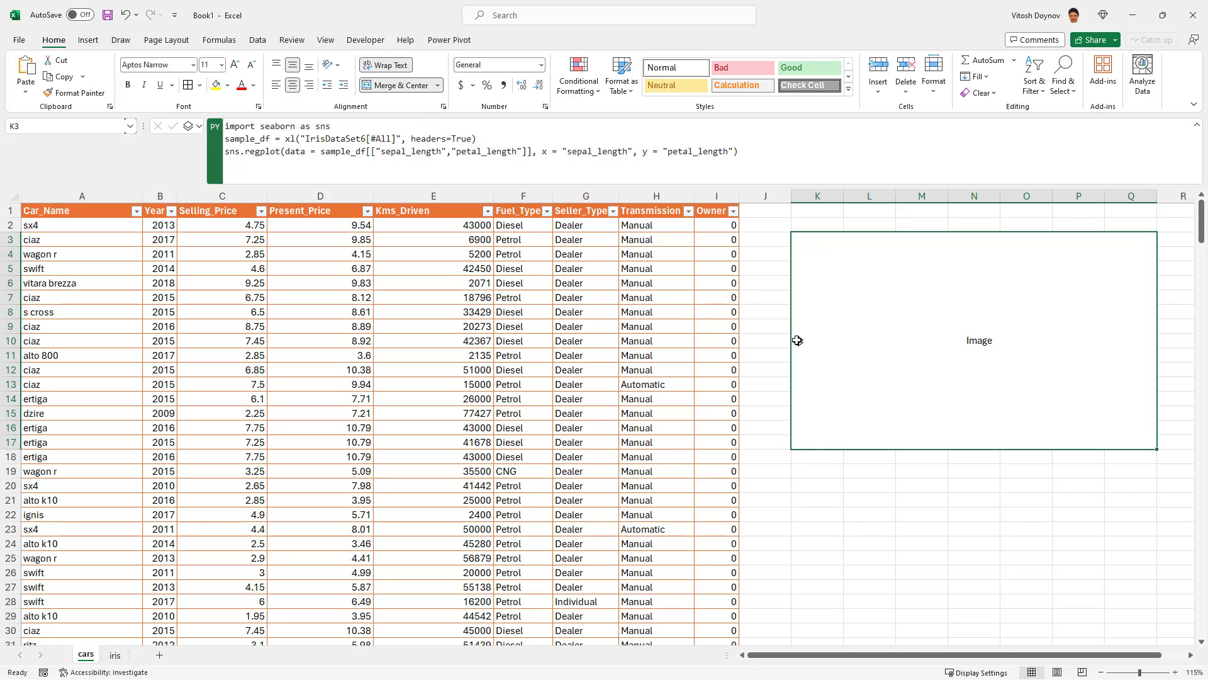
{"action": "left_click", "coordinate": [798, 339]}
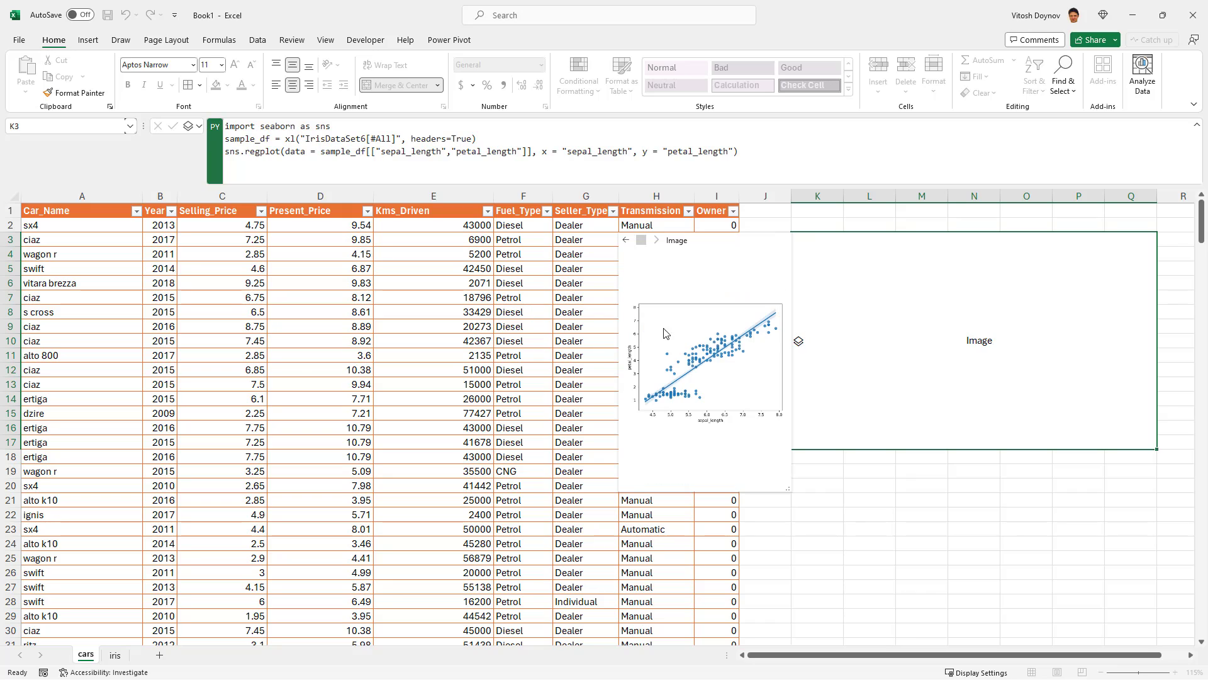
{"action": "left_click", "coordinate": [192, 126]}
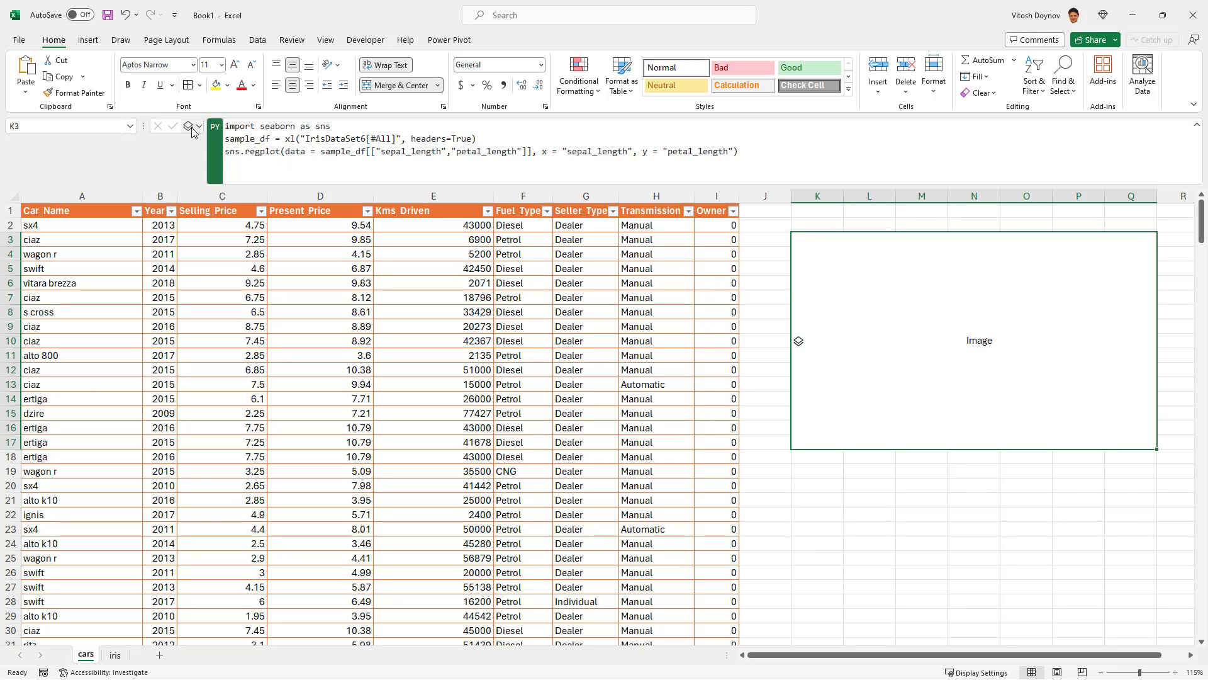
Set K3's Python output to Excel Value so the sepal_length vs petal_length chart displays in-cell
{"action": "left_click", "coordinate": [191, 126]}
{"action": "left_click", "coordinate": [214, 181]}
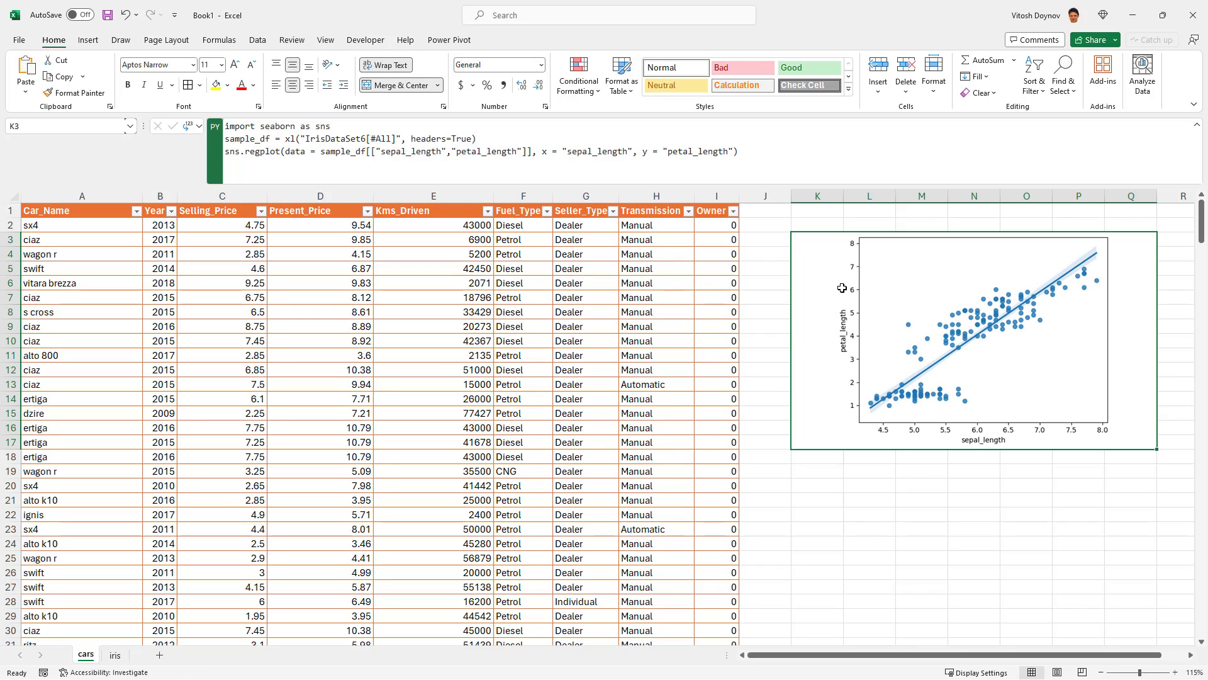
{"action": "left_click", "coordinate": [198, 127]}
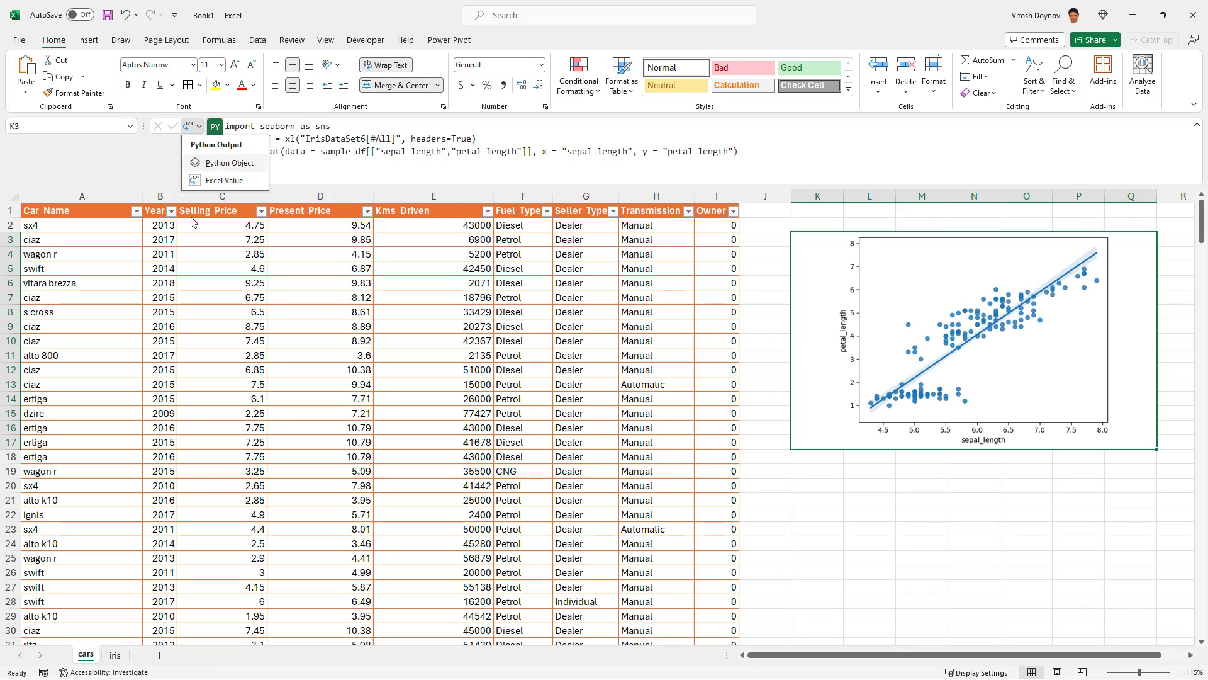
{"action": "left_click", "coordinate": [224, 164]}
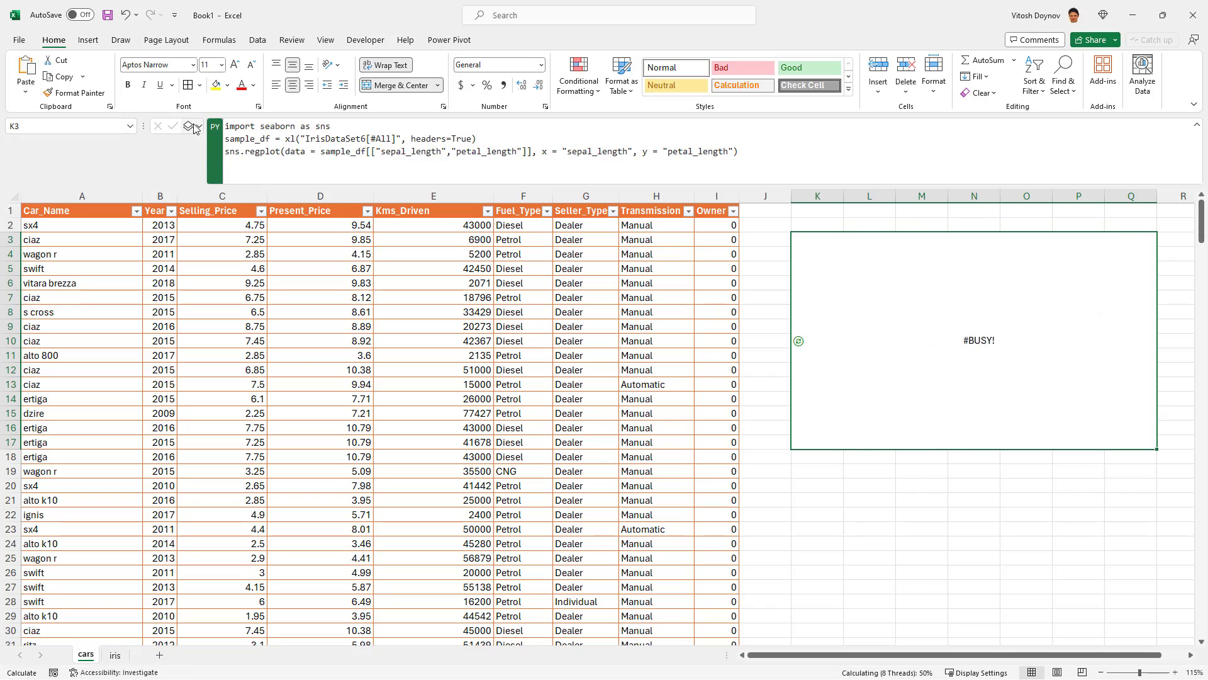
{"action": "left_click", "coordinate": [798, 340]}
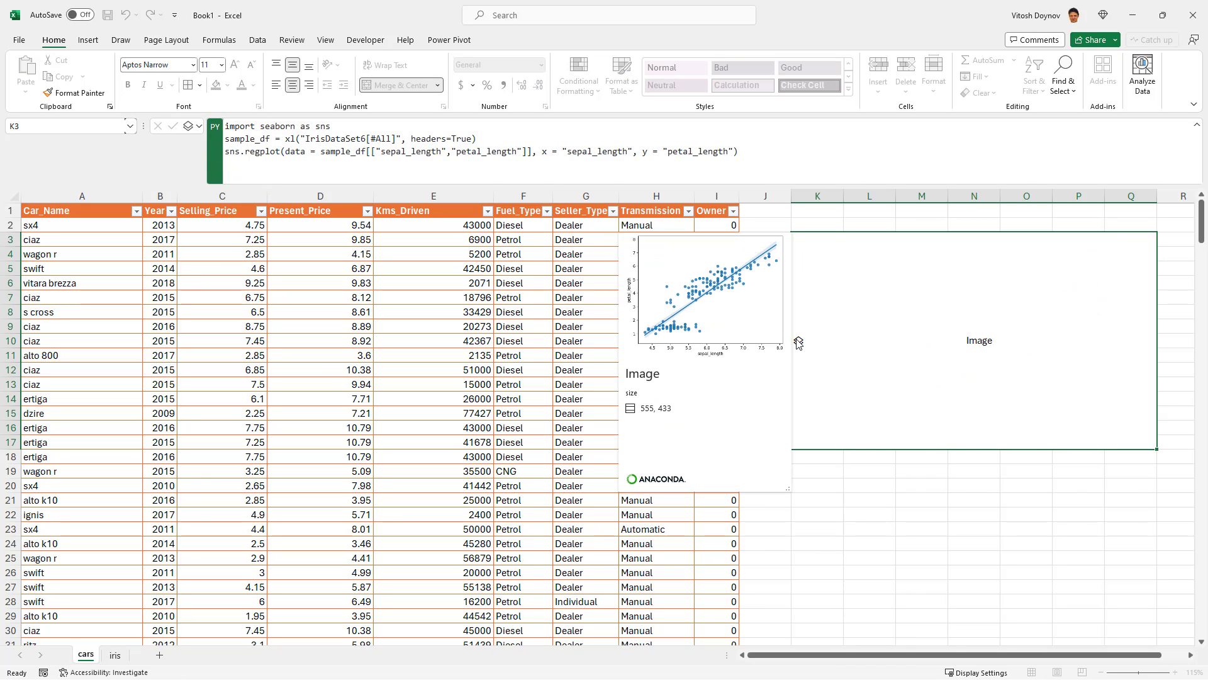
{"action": "left_click", "coordinate": [191, 129]}
{"action": "left_click", "coordinate": [199, 127]}
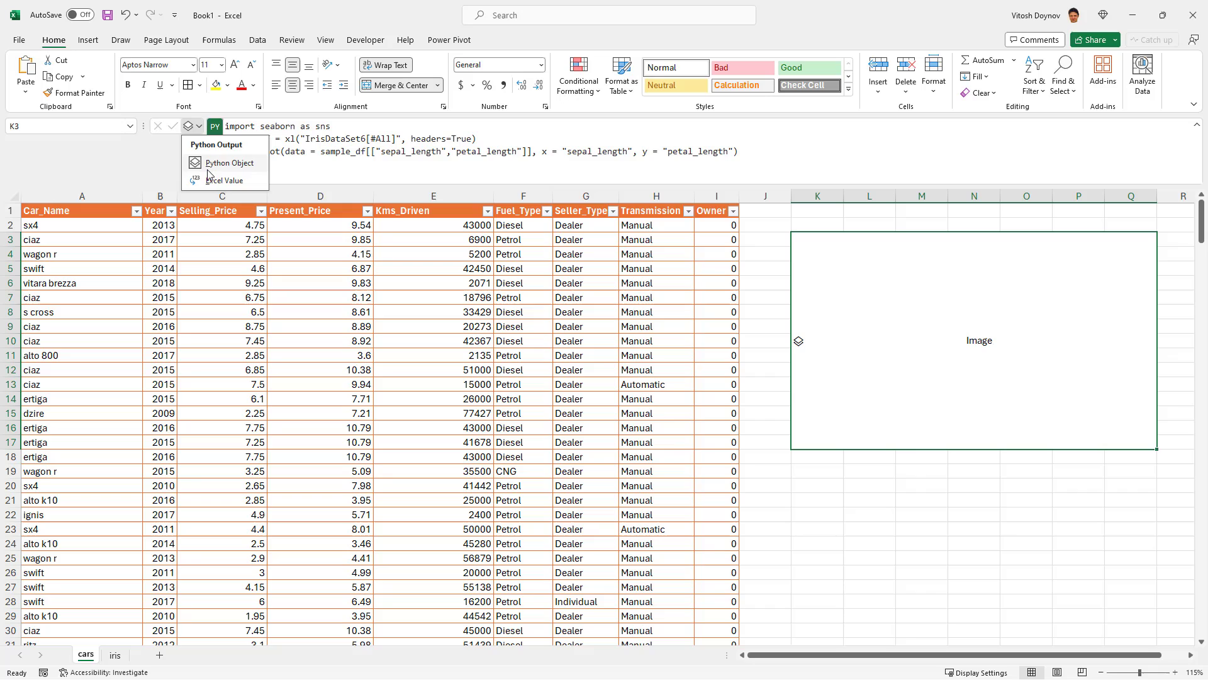
{"action": "left_click", "coordinate": [222, 178]}
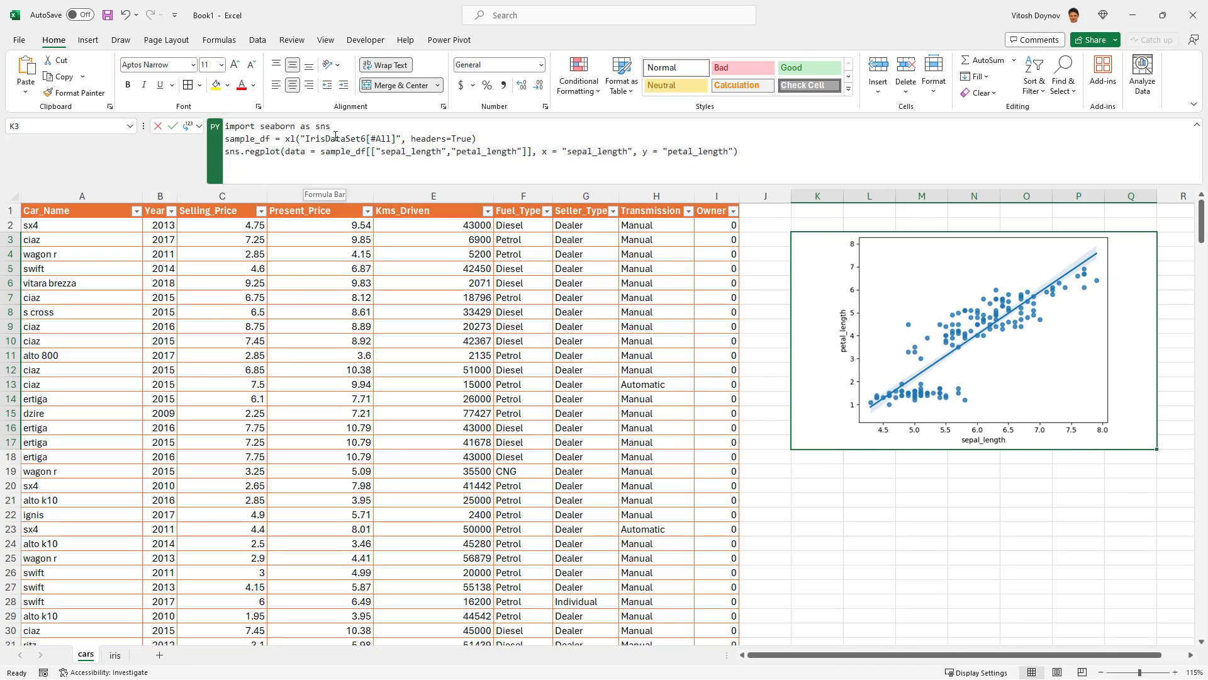
Point K3's xl() reference to cars_dataset and delete the old sepal_length column names
{"action": "left_click", "coordinate": [310, 138]}
{"action": "left_click_drag", "start_coordinate": [309, 139], "coordinate": [306, 139]}
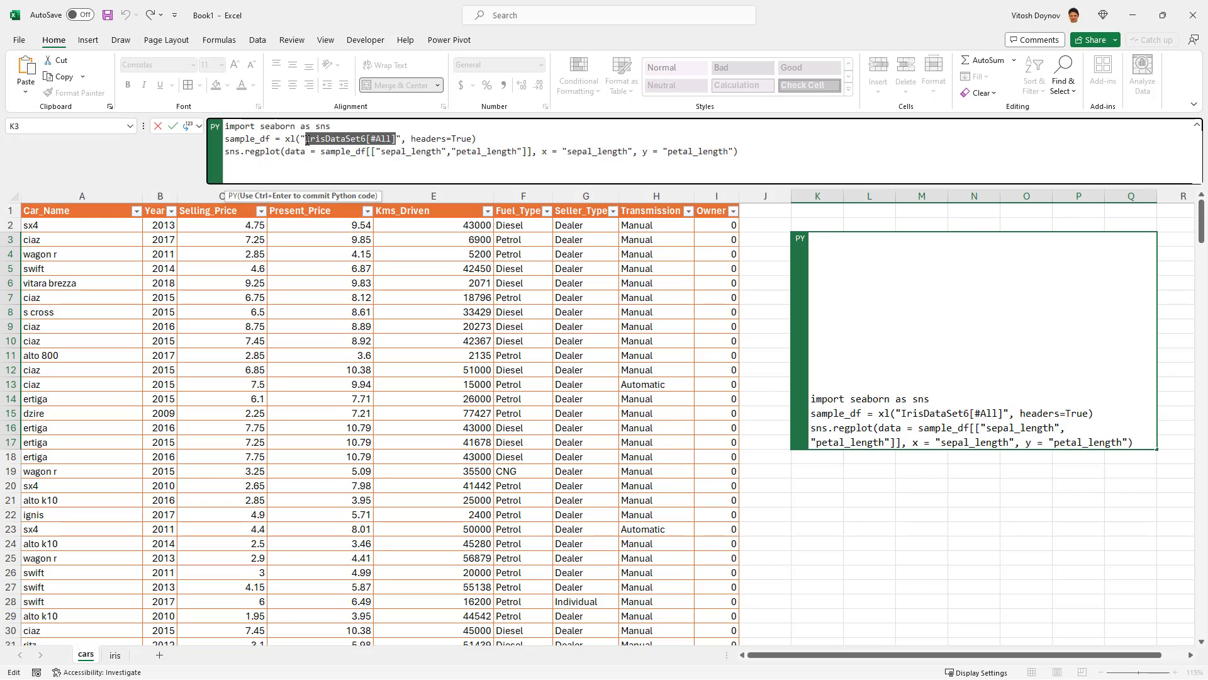
{"action": "type", "text": "cars_"}
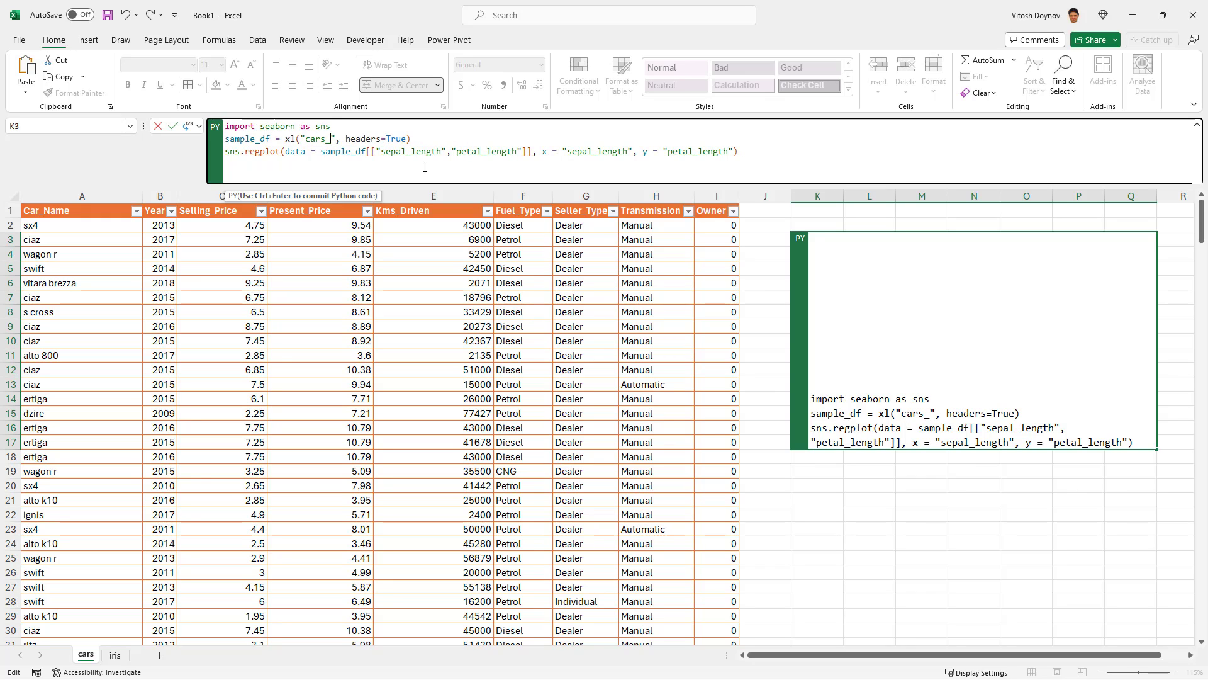
{"action": "type", "text": "dataset"}
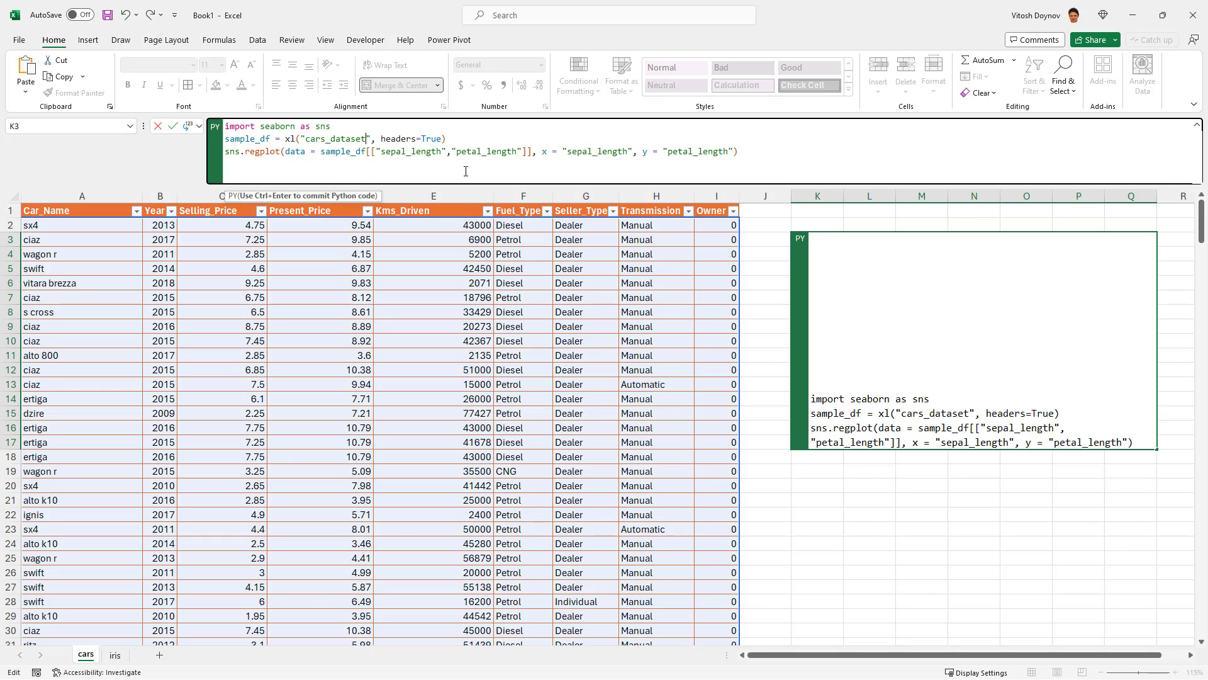
{"action": "left_click_drag", "start_coordinate": [457, 152], "coordinate": [516, 151]}
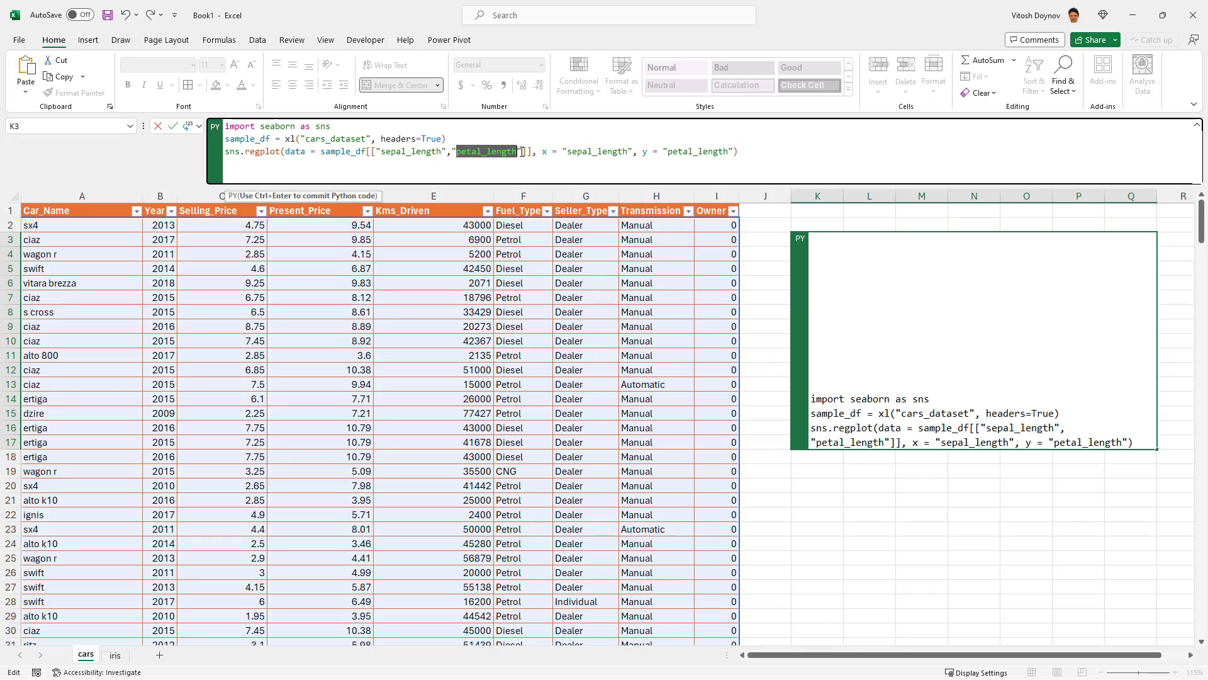
{"action": "left_click_drag", "start_coordinate": [381, 152], "coordinate": [444, 155]}
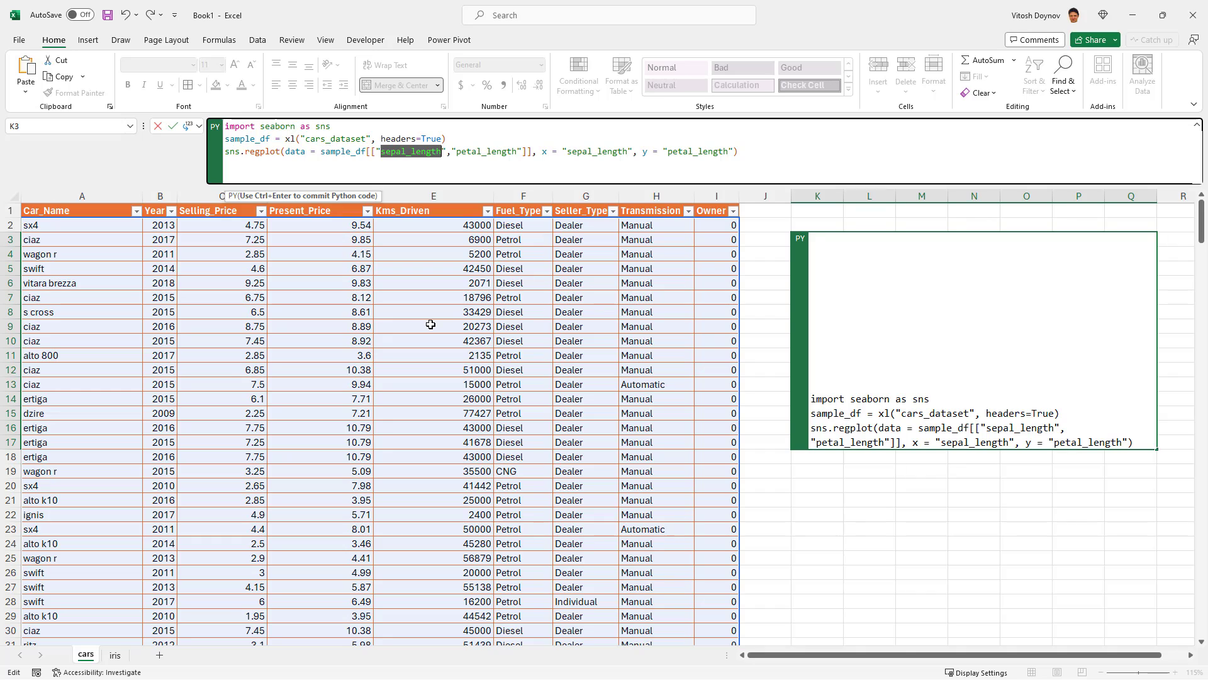
{"action": "key", "text": "Left"}
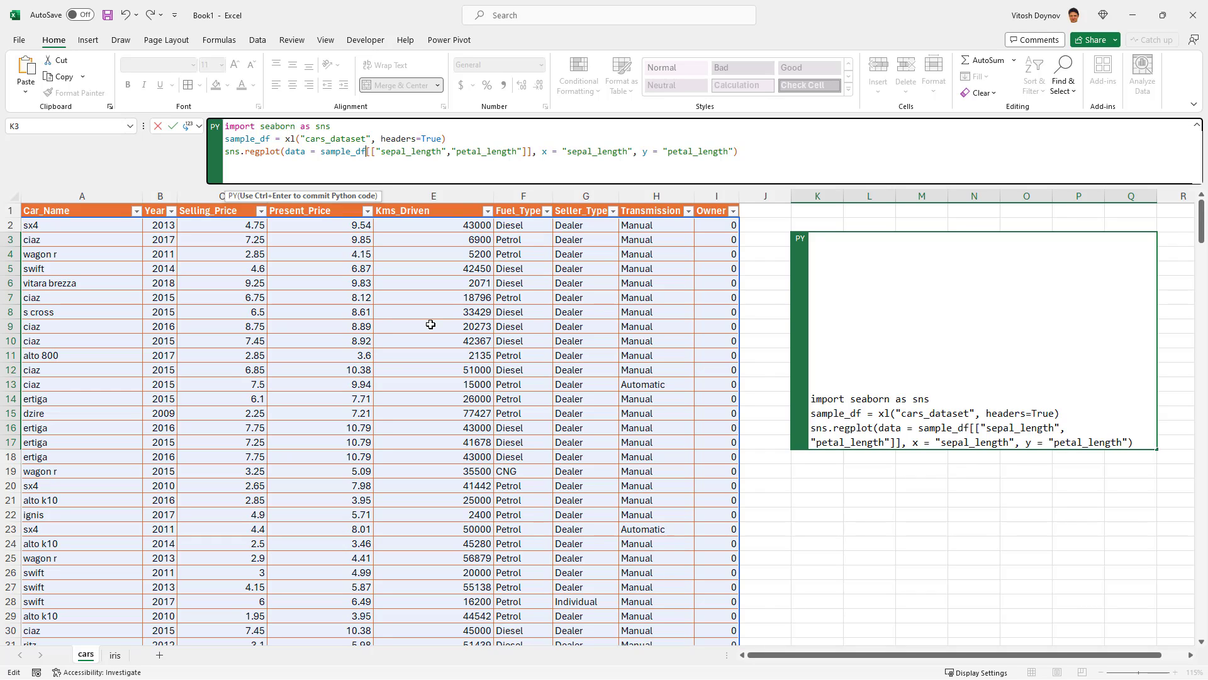
{"action": "key", "text": "Right"}
{"action": "key", "text": "Right"}
{"action": "key", "text": "Right"}
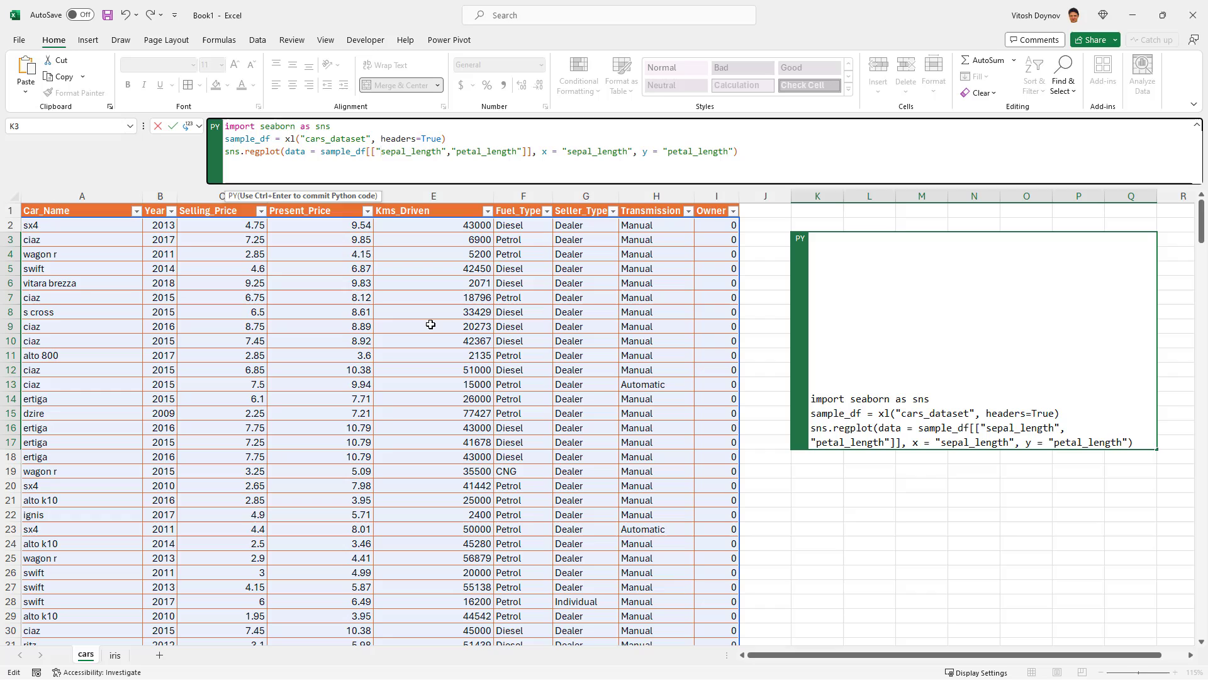
{"action": "key", "text": "ctrl+shift+Right"}
{"action": "key", "text": "ctrl+shift+Right"}
{"action": "key", "text": "ctrl+shift+Right"}
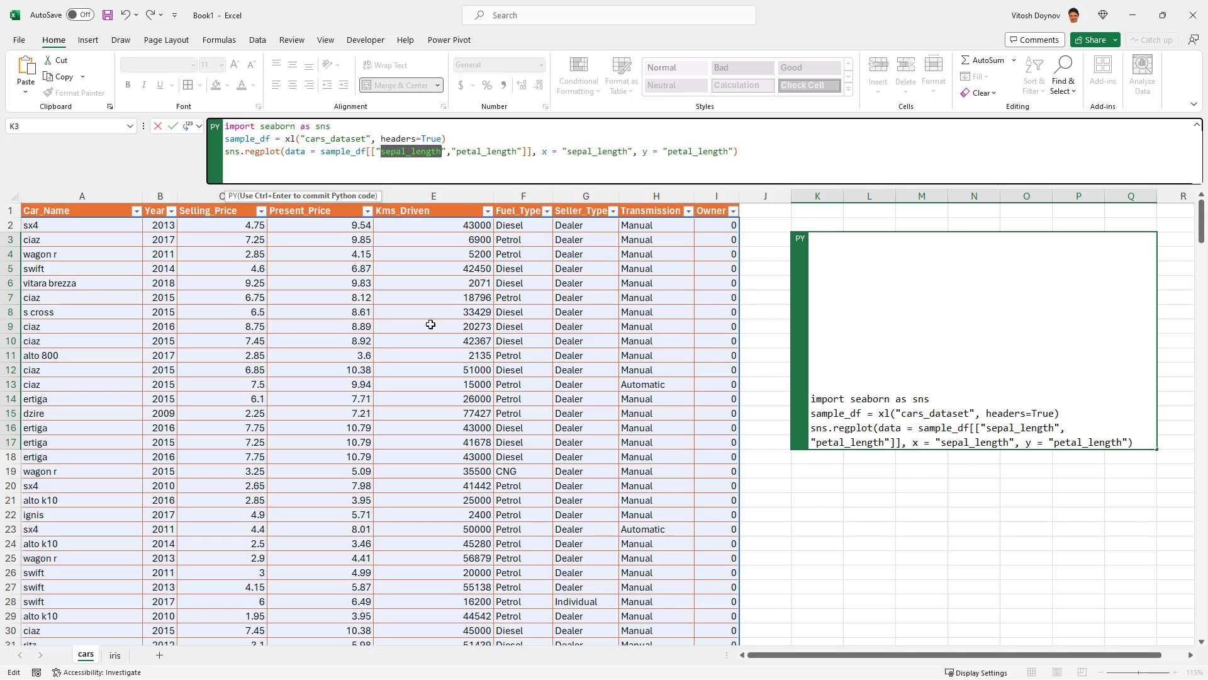
{"action": "key", "text": "BackSpace"}
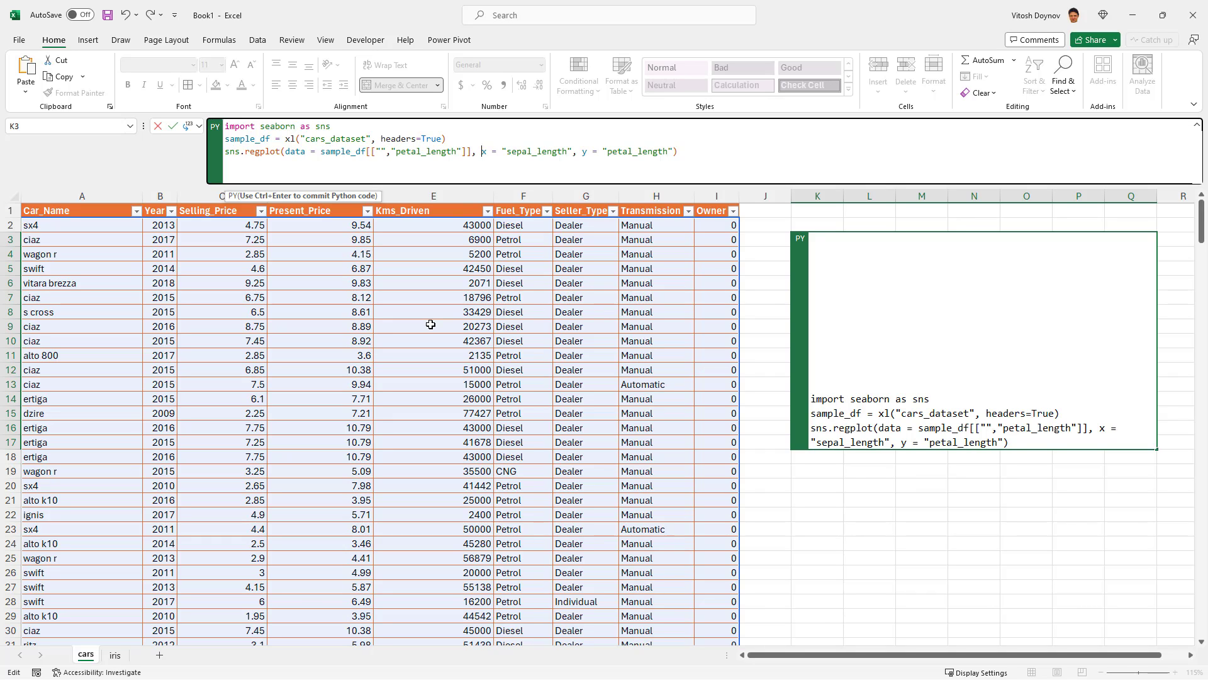
{"action": "key", "text": "ctrl+shift+Right"}
{"action": "key", "text": "ctrl+shift+Right"}
{"action": "key", "text": "ctrl+shift+Right"}
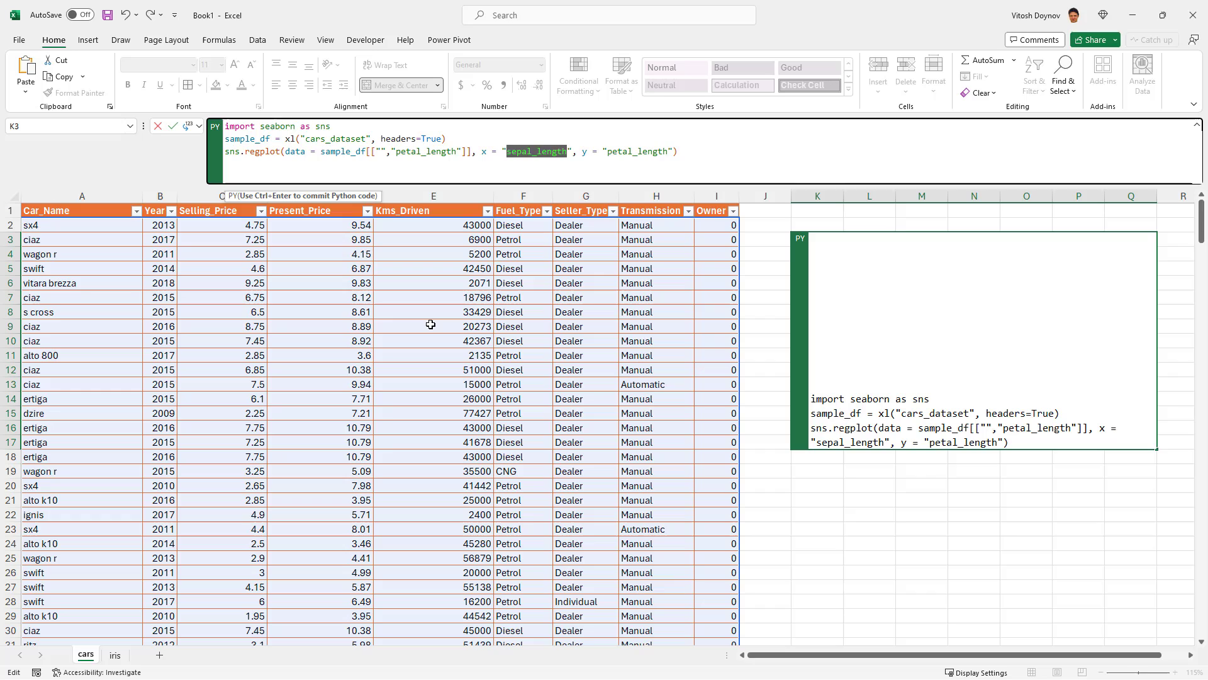
{"action": "key", "text": "BackSpace"}
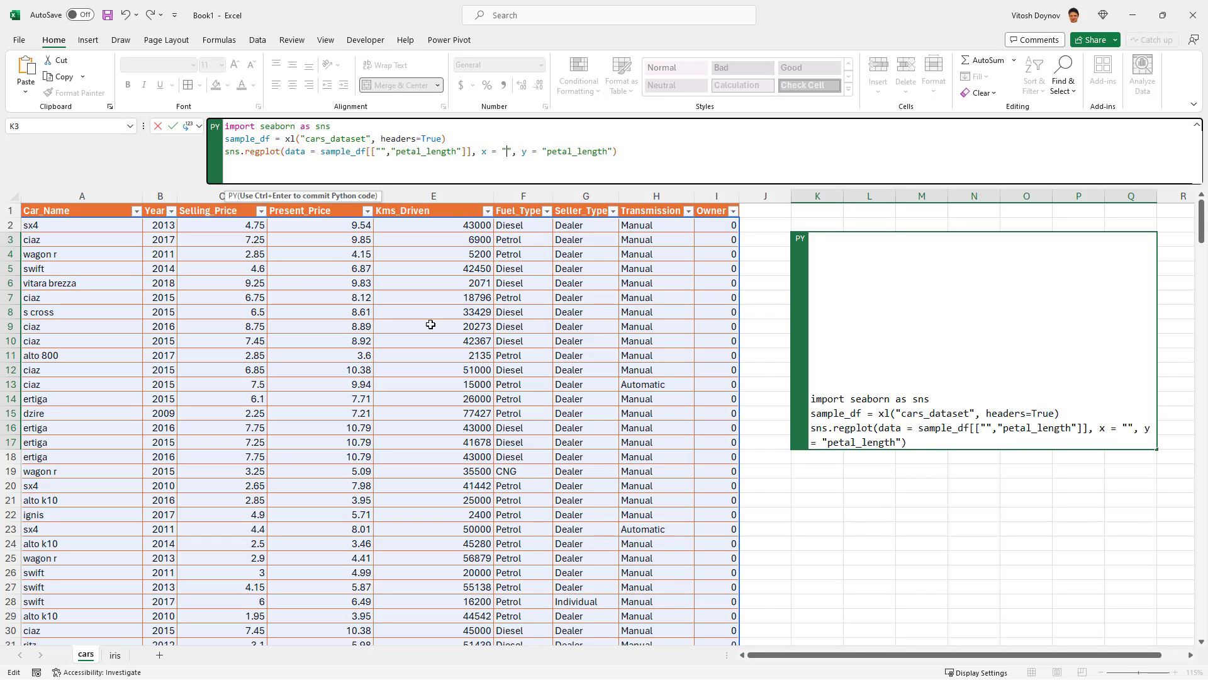
Set the regplot's x to Selling_Price and y to Kms_Driven
{"action": "type", "text": "selling"}
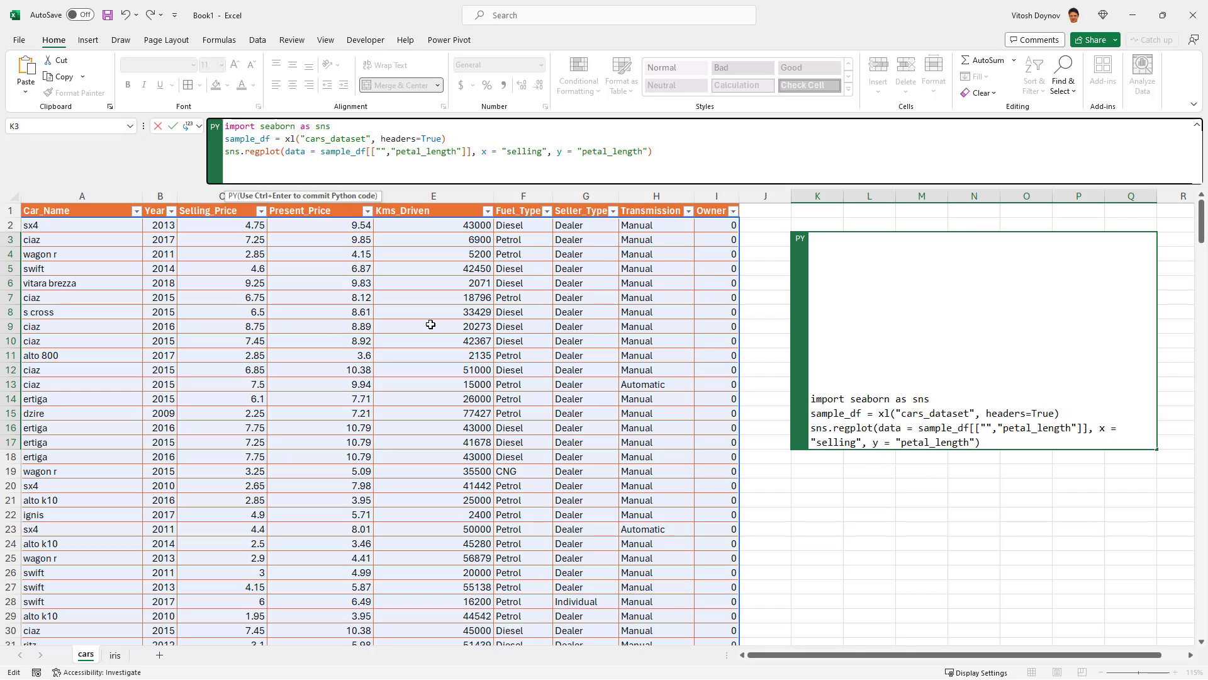
{"action": "type", "text": "_Prie"}
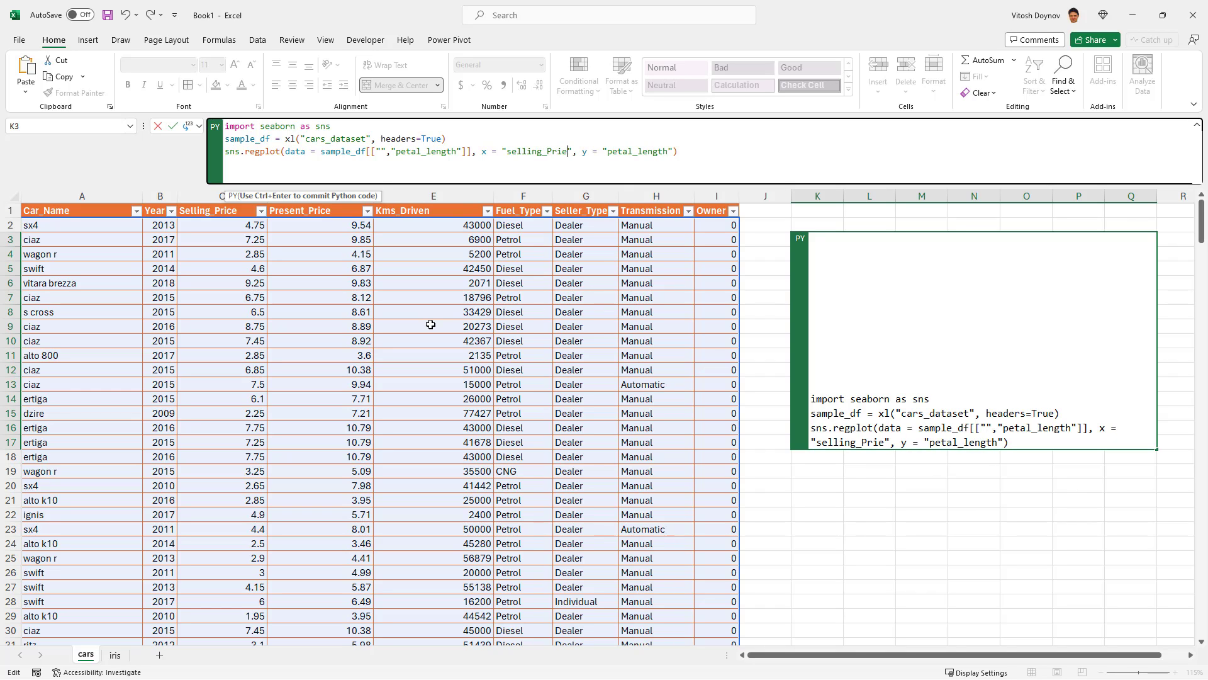
{"action": "key", "text": "BackSpace"}
{"action": "type", "text": "ce"}
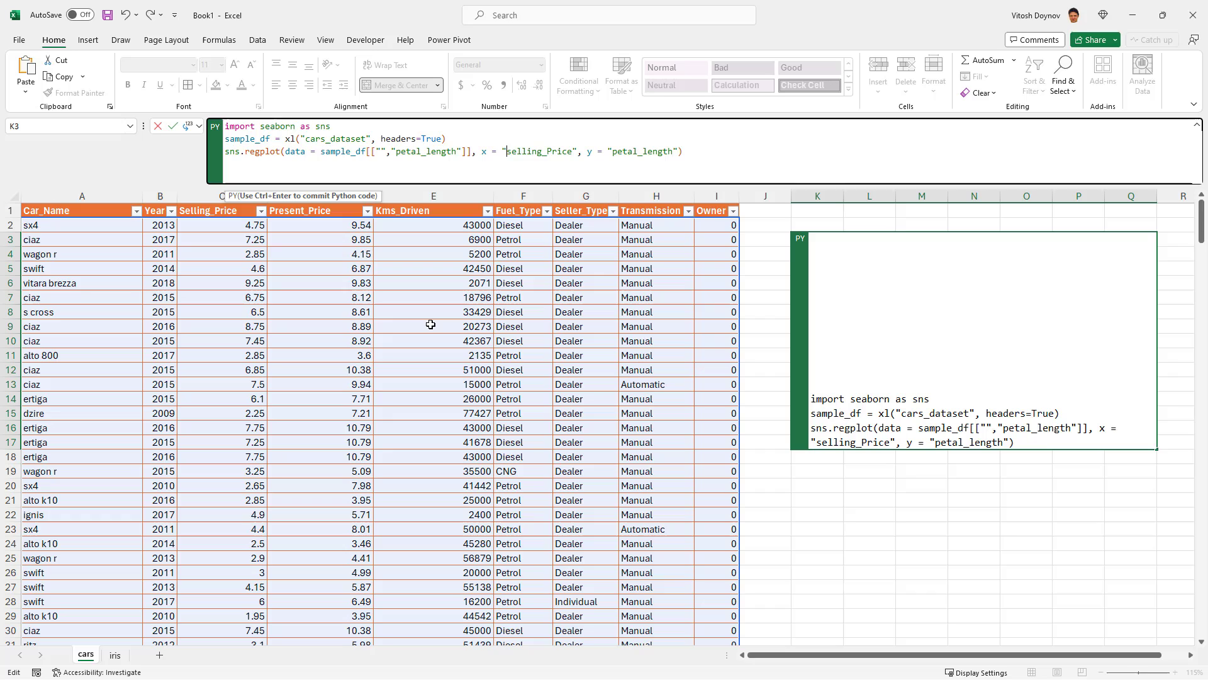
{"action": "key", "text": "ctrl+Left"}
{"action": "key", "text": "Delete"}
{"action": "type", "text": "S"}
{"action": "key", "text": "ctrl+Right"}
{"action": "key", "text": "ctrl+Right"}
{"action": "key", "text": "ctrl+Right"}
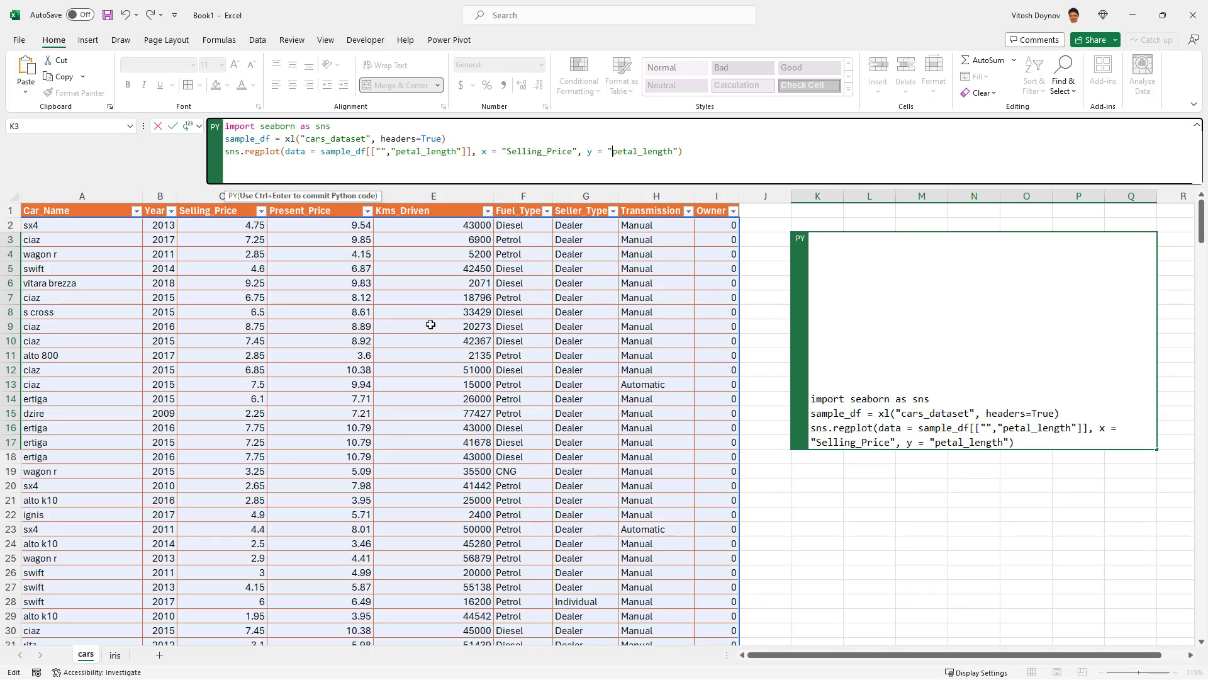
{"action": "key", "text": "shift+Right"}
{"action": "key", "text": "shift+Right"}
{"action": "key", "text": "shift+Right"}
{"action": "key", "text": "shift+Right"}
{"action": "key", "text": "shift+Right"}
{"action": "key", "text": "shift+Right"}
{"action": "key", "text": "shift+Right"}
{"action": "key", "text": "shift+Right"}
{"action": "key", "text": "shift+Right"}
{"action": "key", "text": "shift+Right"}
{"action": "key", "text": "shift+Right"}
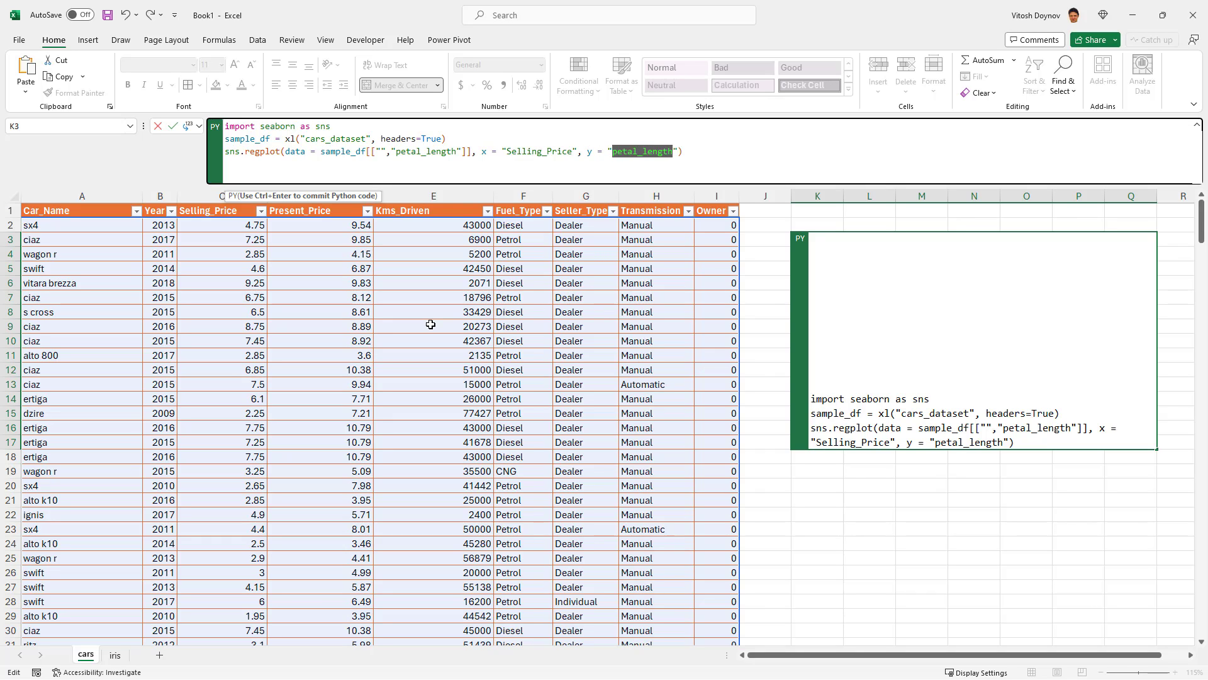
{"action": "type", "text": "Kms_D"}
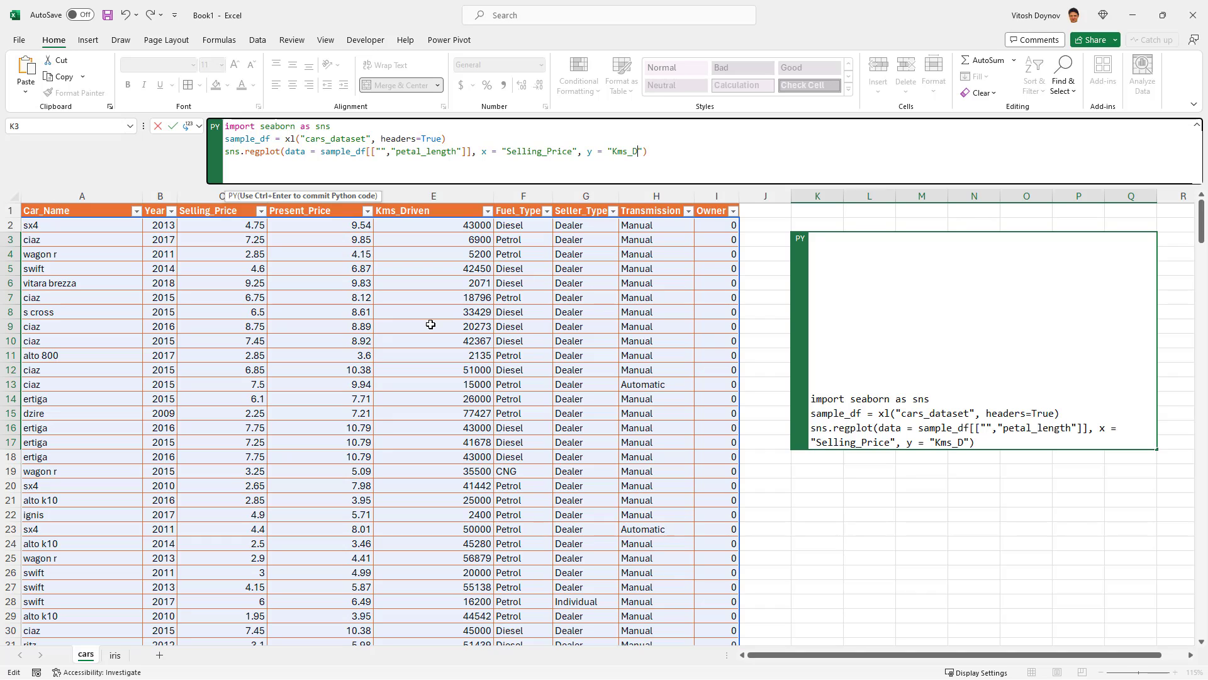
{"action": "type", "text": "riven"}
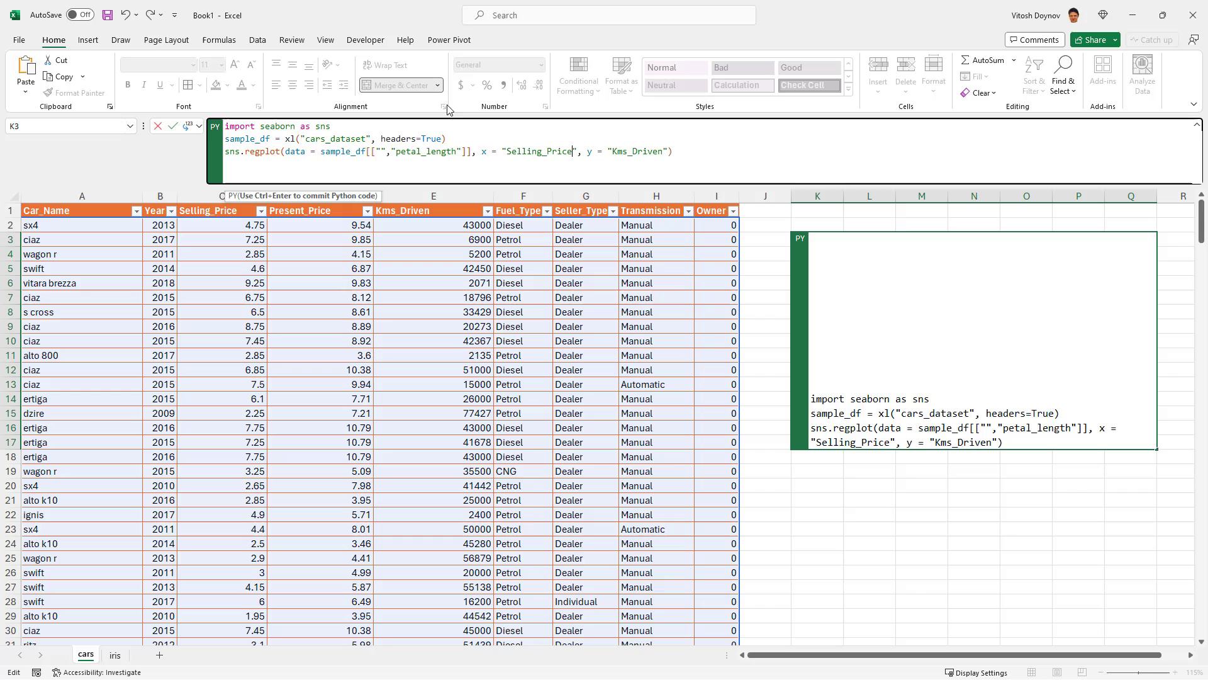
List Selling_Price and Kms_Driven in sample_df[[...]] and run the code
{"action": "double_click", "coordinate": [509, 151]}
{"action": "left_click", "coordinate": [508, 151]}
{"action": "left_click_drag", "start_coordinate": [509, 151], "coordinate": [575, 153]}
{"action": "key", "text": "ctrl+c"}
{"action": "left_click", "coordinate": [382, 152]}
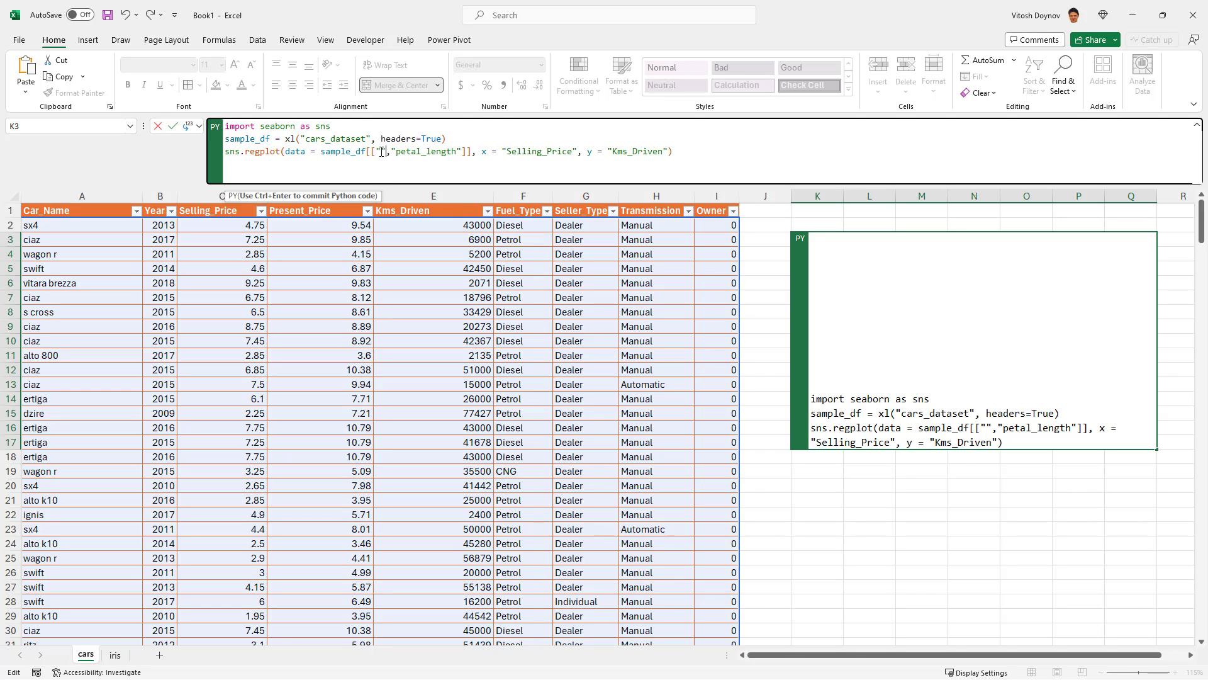
{"action": "key", "text": "ctrl+v"}
{"action": "left_click_drag", "start_coordinate": [677, 152], "coordinate": [731, 155]}
{"action": "key", "text": "ctrl+c"}
{"action": "left_click_drag", "start_coordinate": [461, 154], "coordinate": [526, 154]}
{"action": "key", "text": "ctrl+v"}
{"action": "key", "text": "ctrl+Return"}
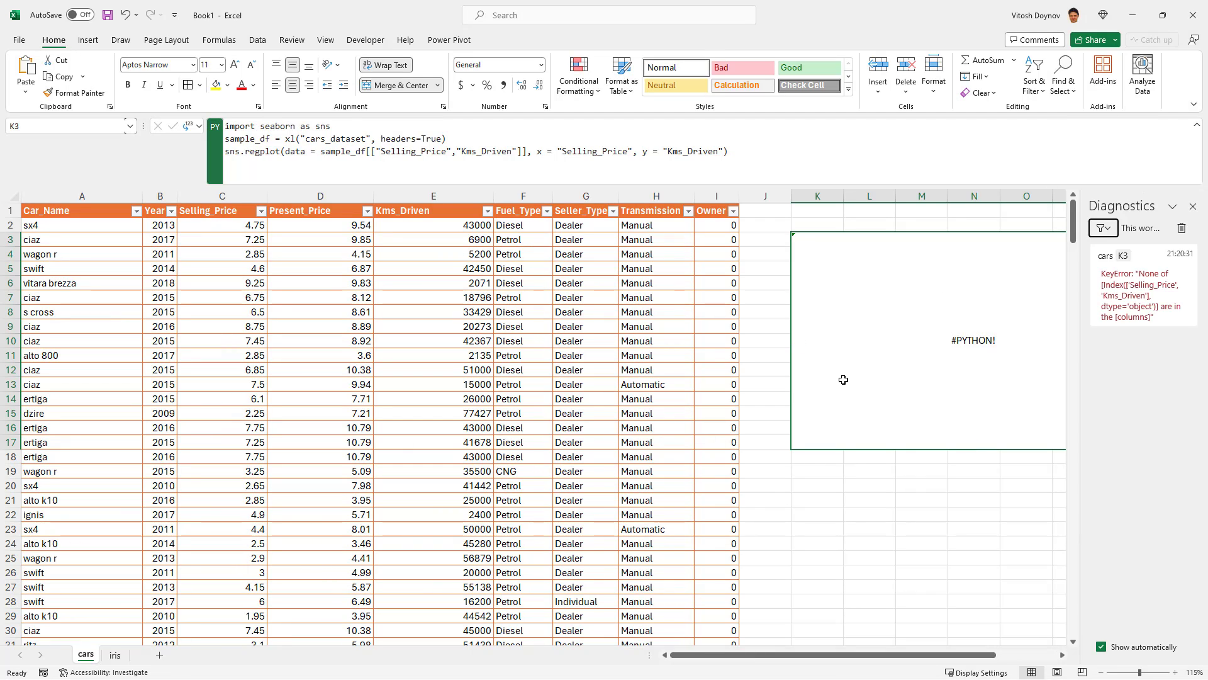
Abandon a paste into K19, check the iris sheet, and come back to cars
{"action": "left_click", "coordinate": [808, 473]}
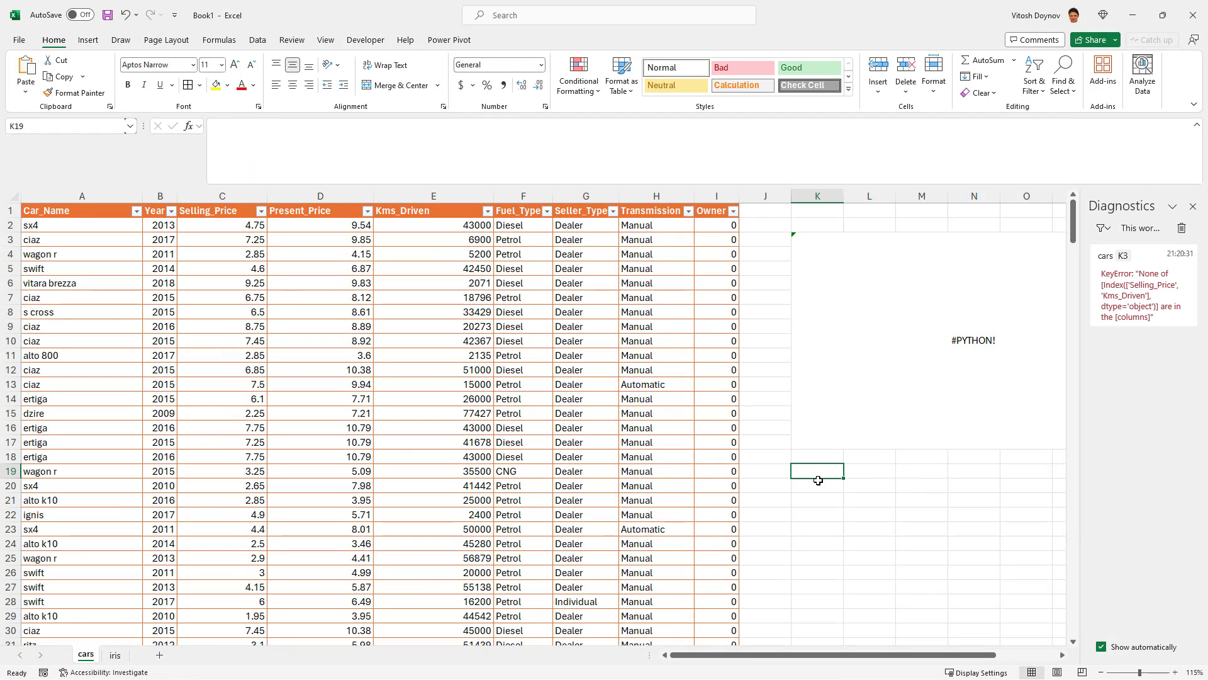
{"action": "double_click", "coordinate": [818, 480]}
{"action": "key", "text": "ctrl+v"}
{"action": "key", "text": "Escape"}
{"action": "key", "text": "ctrl+Up"}
{"action": "left_click", "coordinate": [115, 655]}
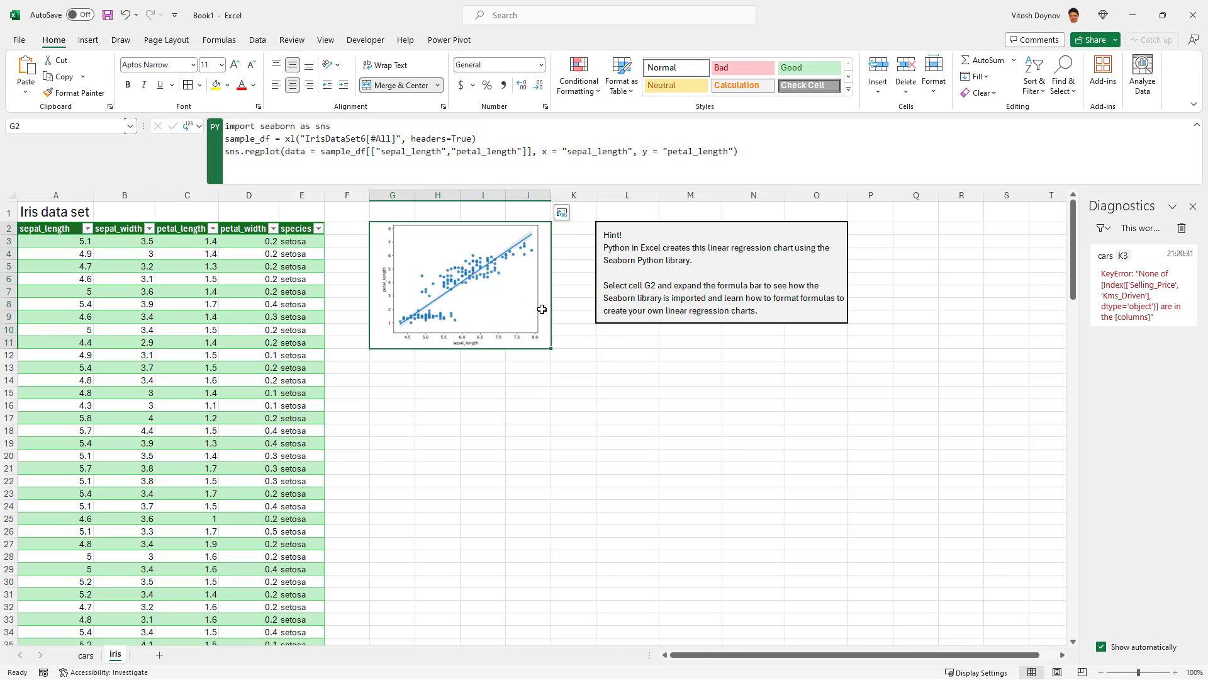
{"action": "left_click", "coordinate": [86, 655]}
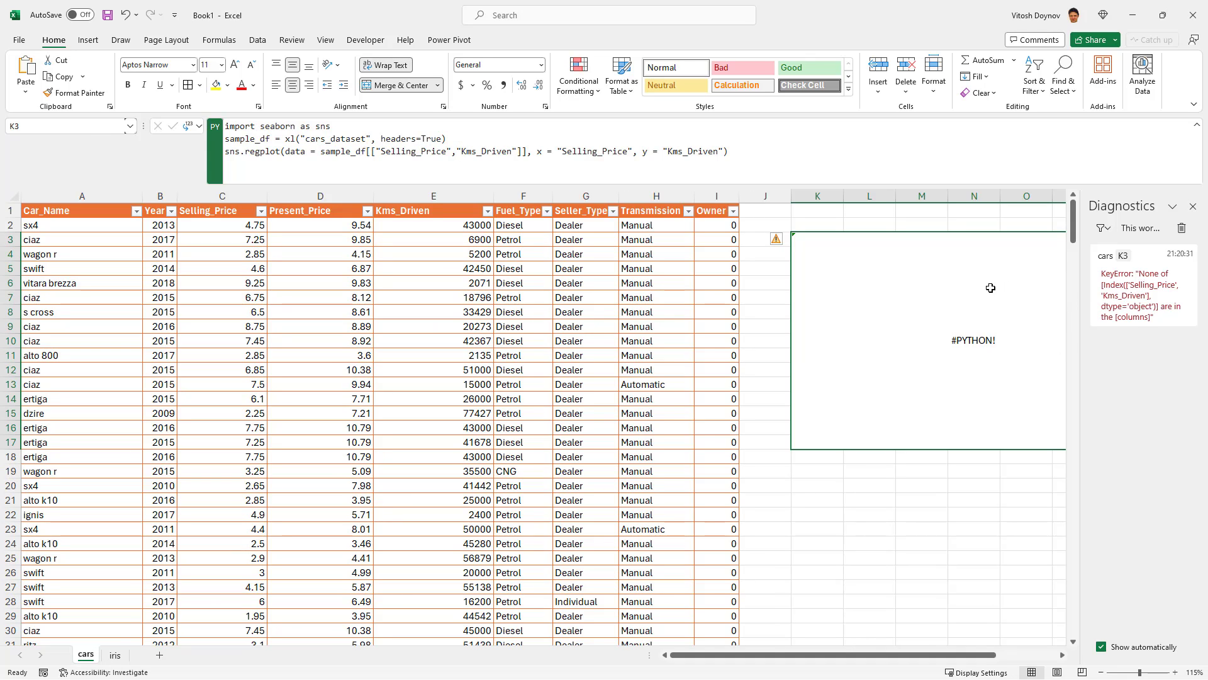
Unmerge the Python result block and hide the Owner column
{"action": "left_click", "coordinate": [399, 85]}
{"action": "left_click_drag", "start_coordinate": [812, 239], "coordinate": [971, 348]}
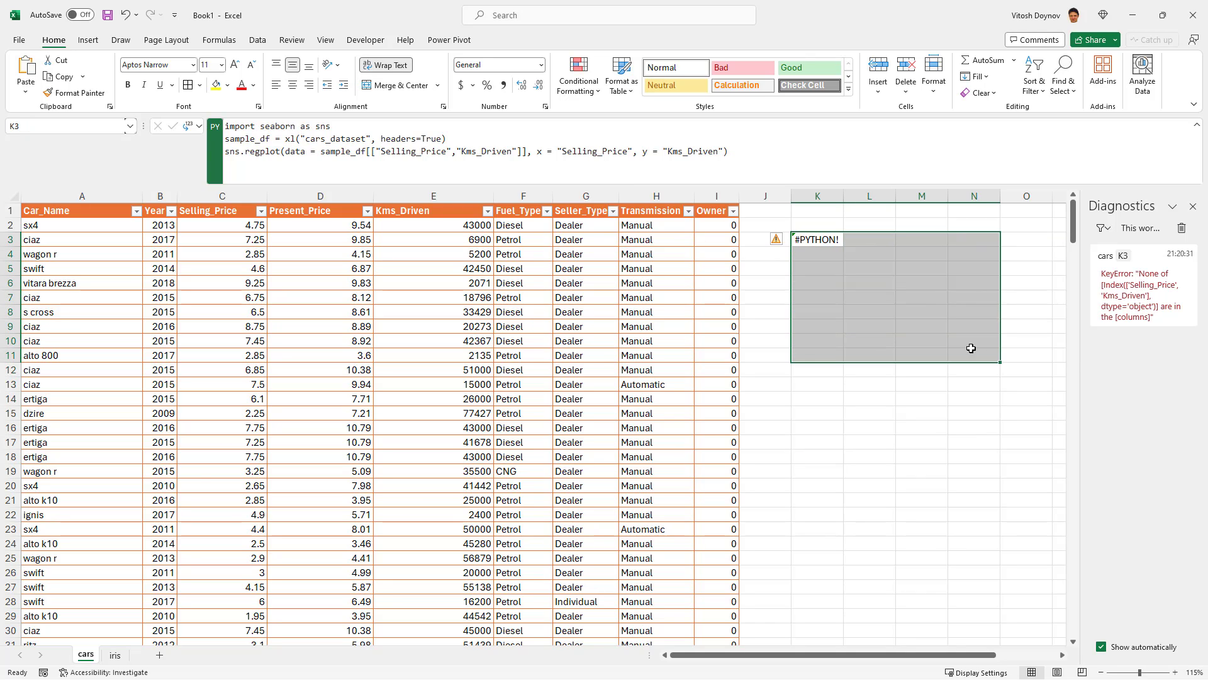
{"action": "left_click", "coordinate": [702, 192]}
{"action": "right_click", "coordinate": [704, 195]}
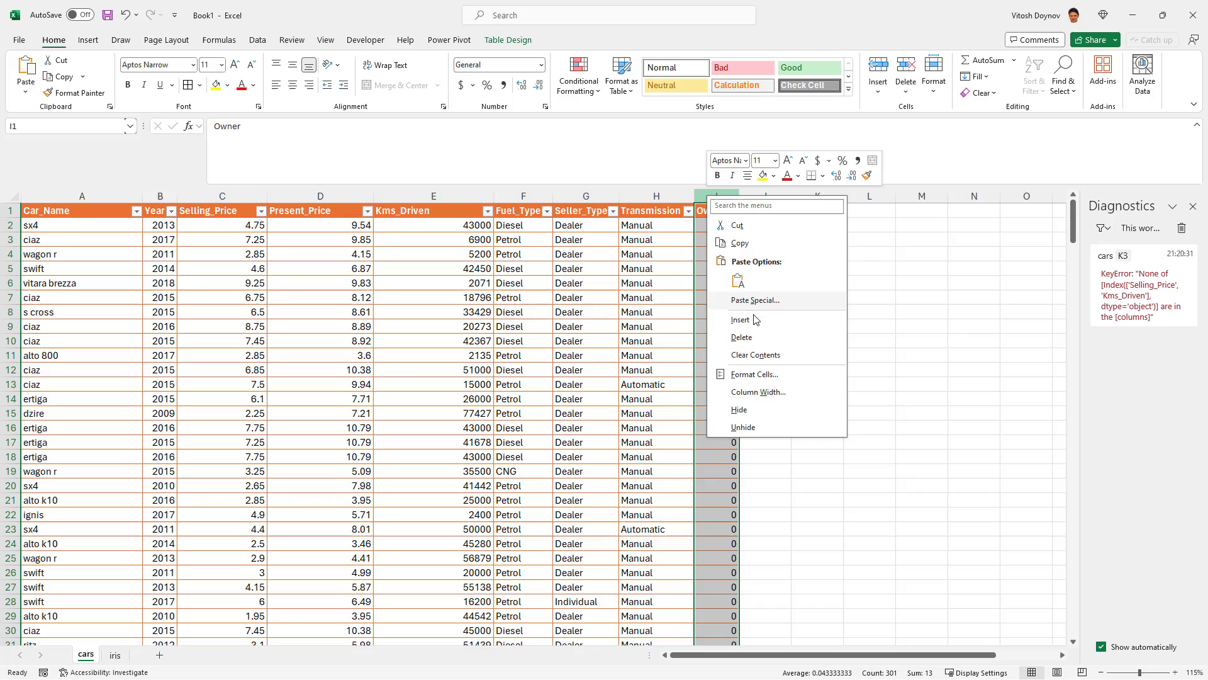
{"action": "left_click", "coordinate": [749, 410]}
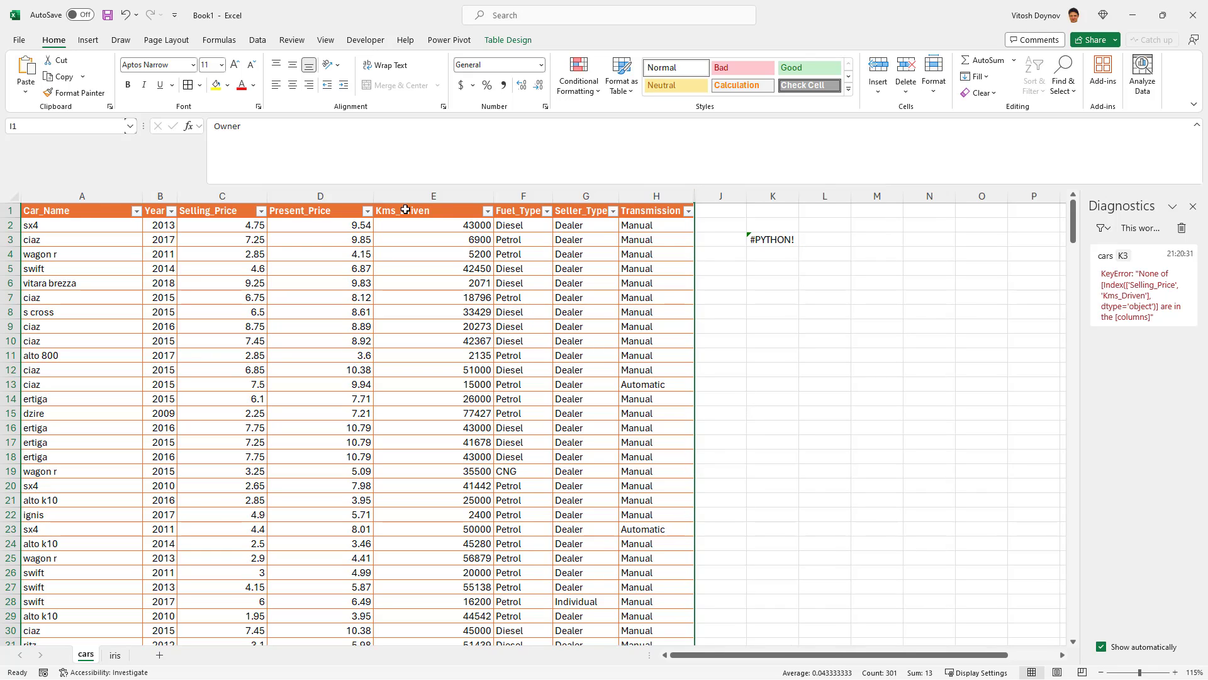
Hide the Car_Name column, then widen the Diagnostics pane for K3's errors
{"action": "left_click", "coordinate": [82, 196]}
{"action": "right_click", "coordinate": [82, 196]}
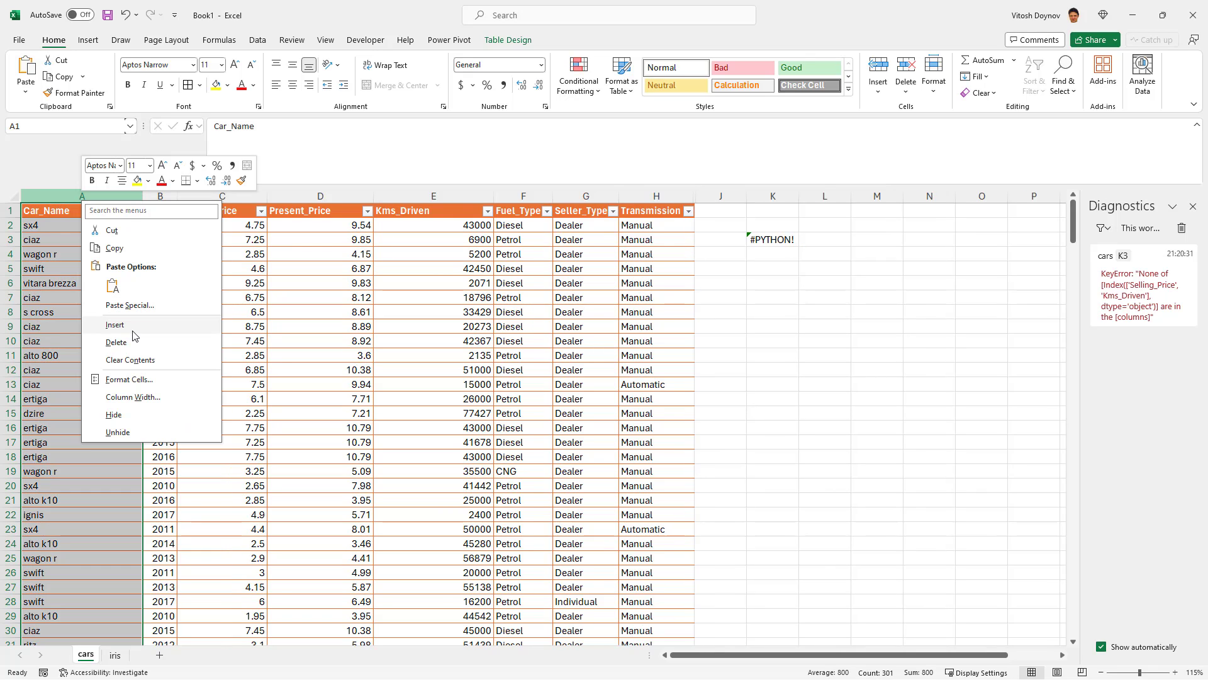
{"action": "left_click", "coordinate": [129, 414]}
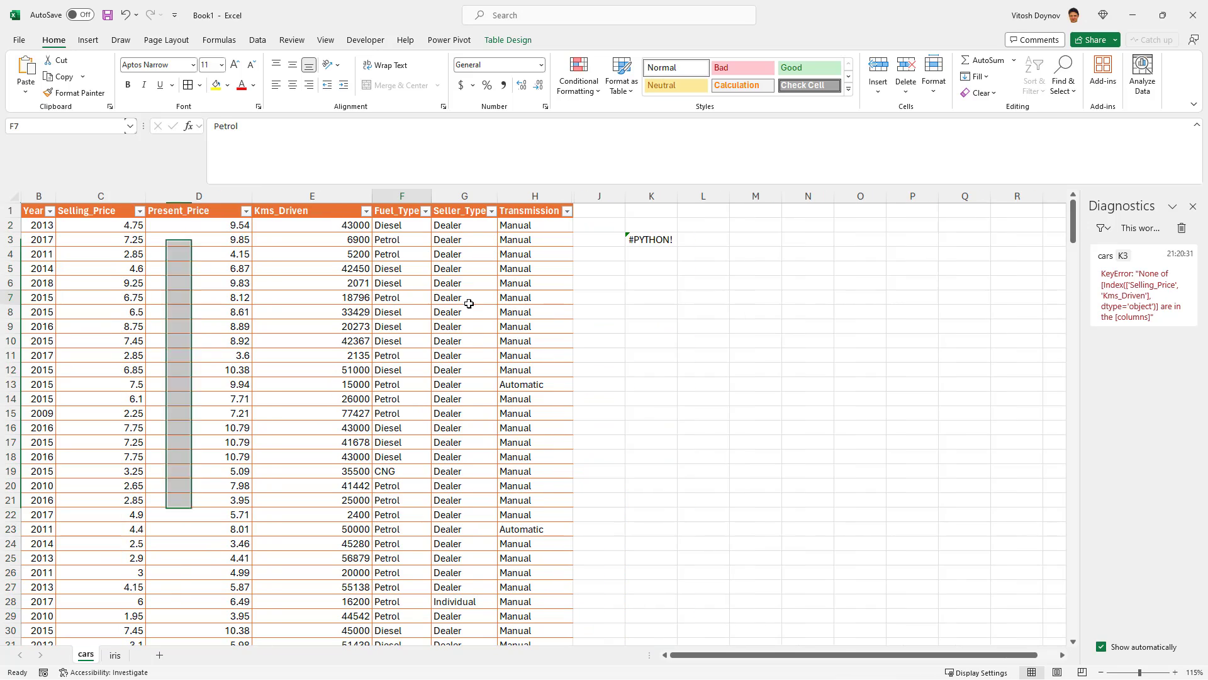
{"action": "left_click", "coordinate": [643, 239]}
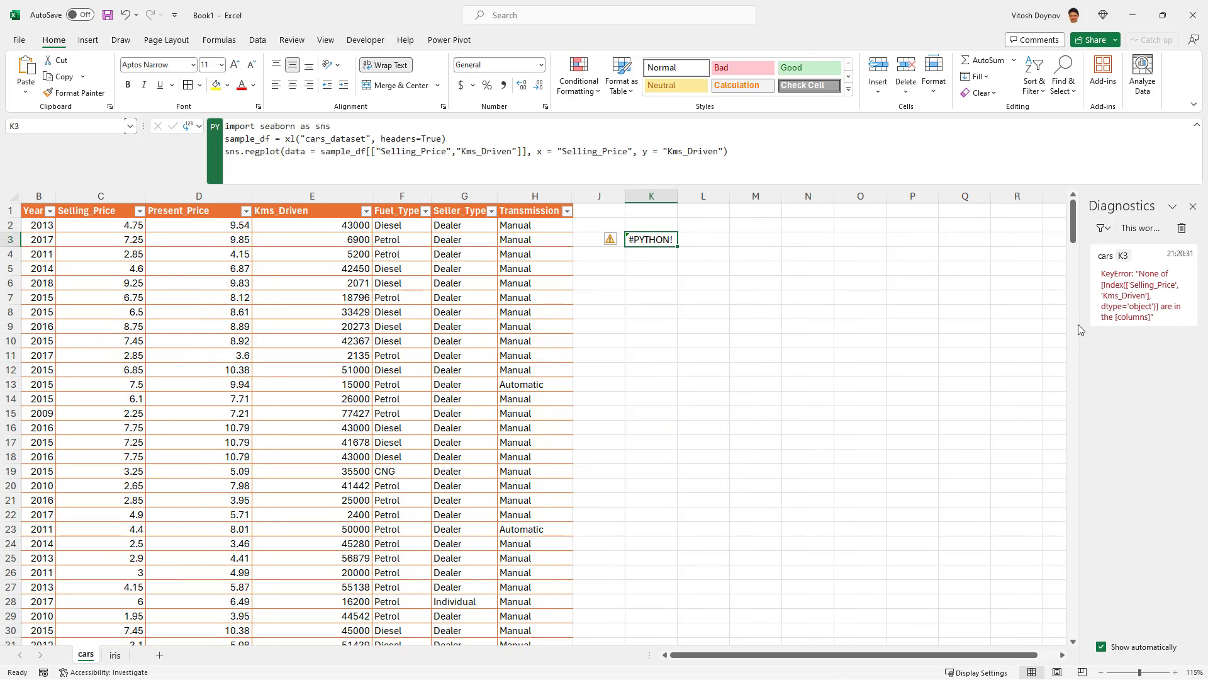
{"action": "left_click_drag", "start_coordinate": [1080, 325], "coordinate": [884, 311]}
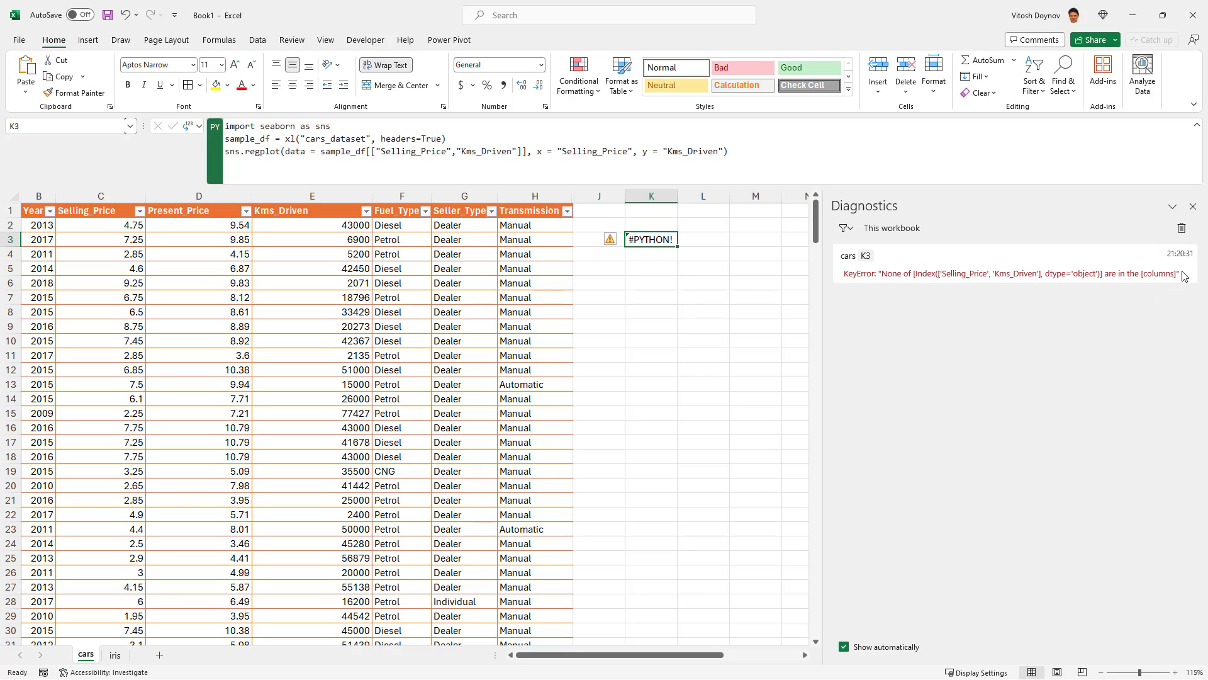
Insert print(sample_df.columns) below the headers line in K3 and run it
{"action": "left_click", "coordinate": [458, 138]}
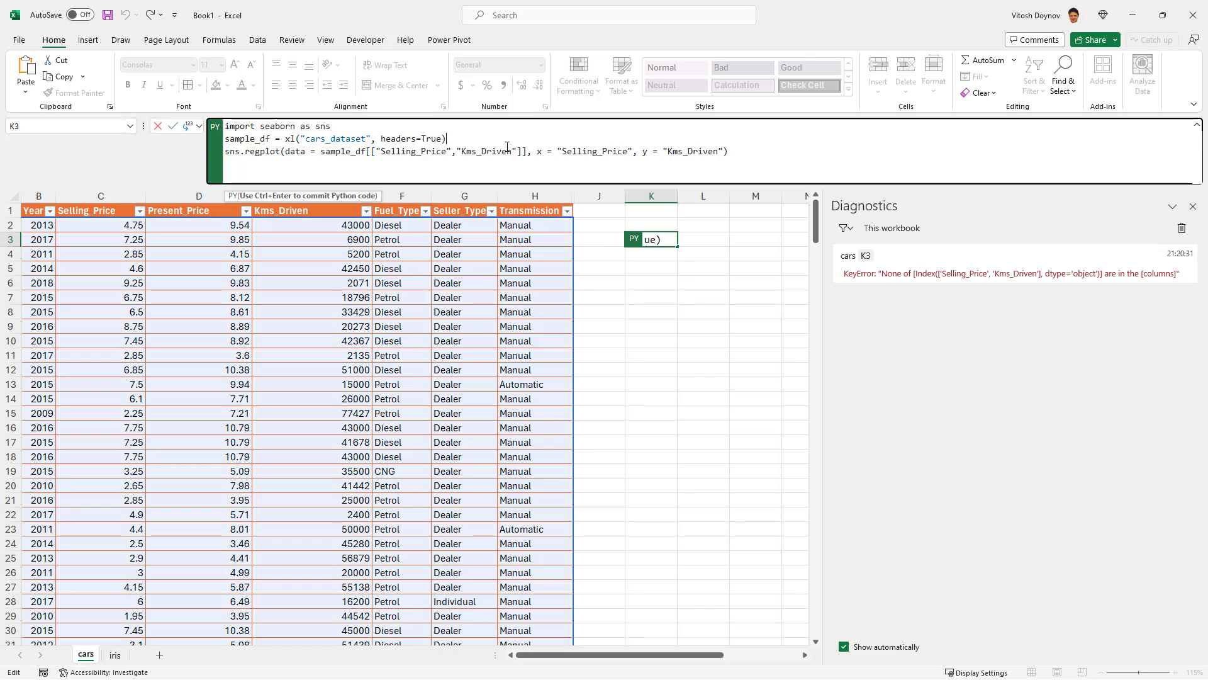
{"action": "key", "text": "Return"}
{"action": "type", "text": "print(sample"}
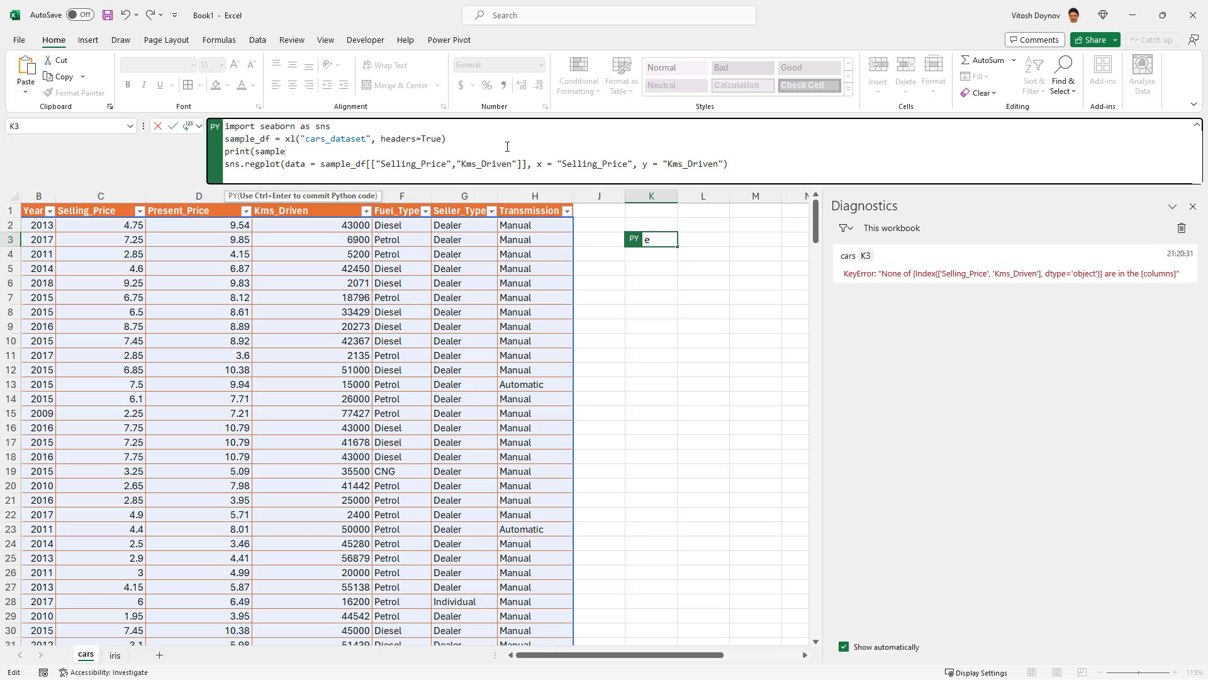
{"action": "key", "text": "Tab"}
{"action": "key", "text": "BackSpace"}
{"action": "type", "text": "_df.column "}
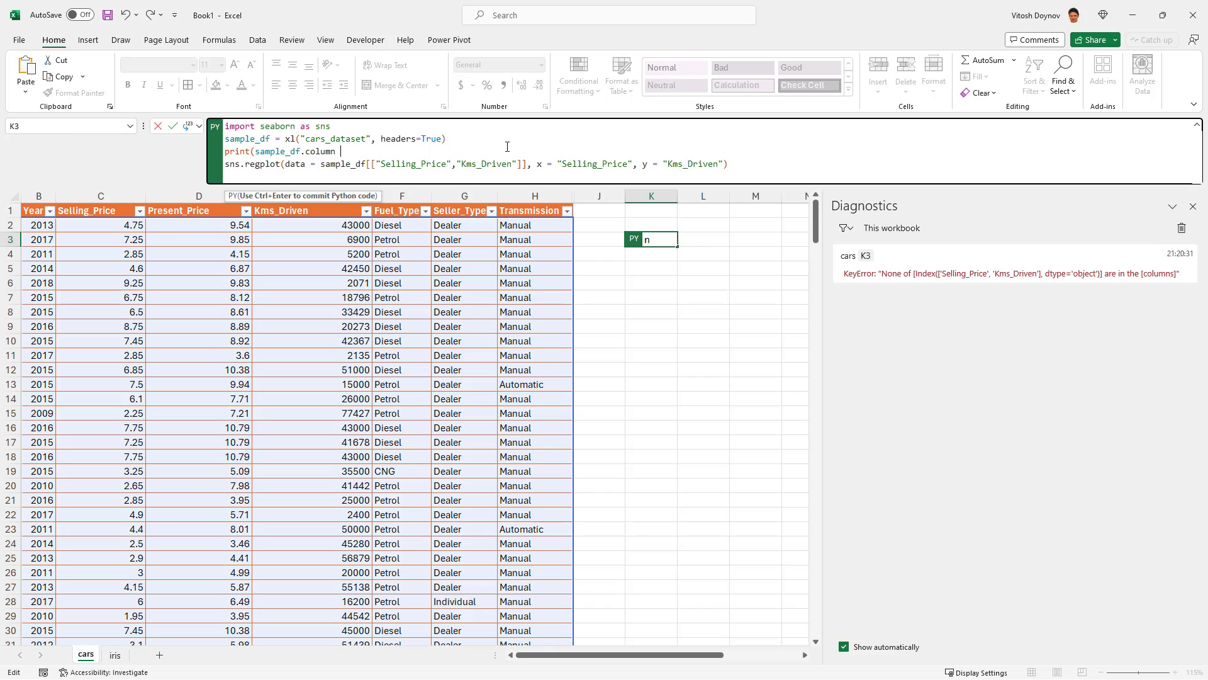
{"action": "type", "text": ")"}
{"action": "key", "text": "ctrl+Return"}
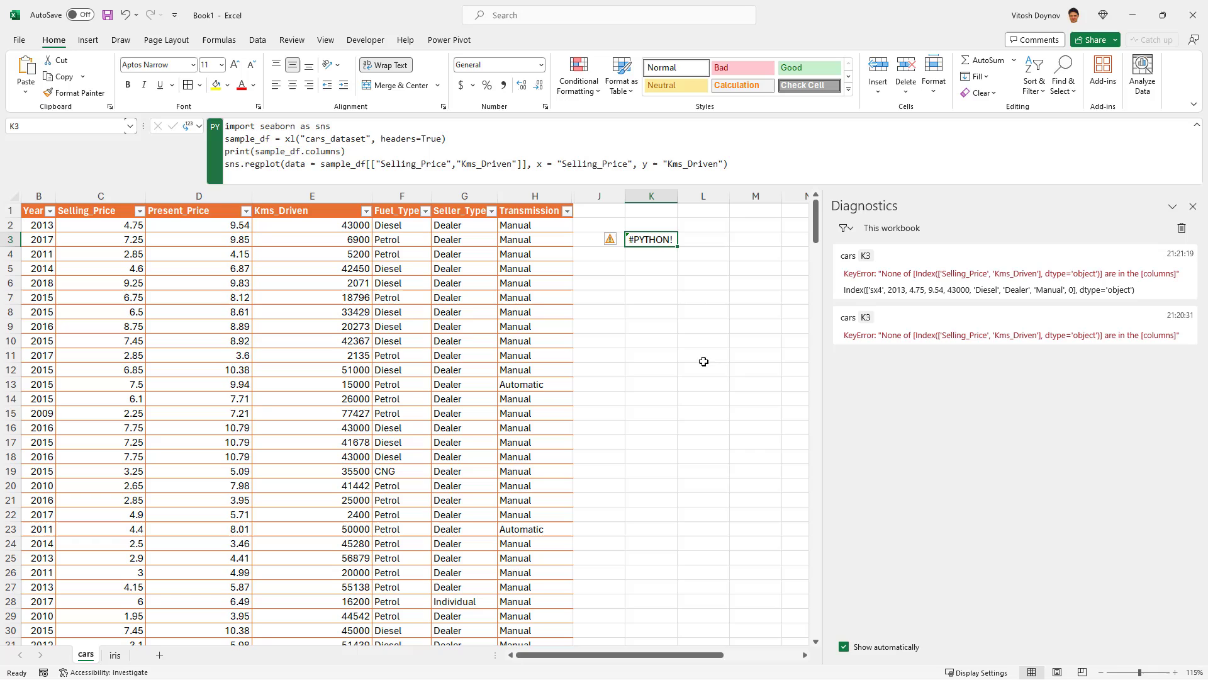
Inspect the first data row, then copy the header row over row 2 as a test
{"action": "left_click", "coordinate": [93, 238]}
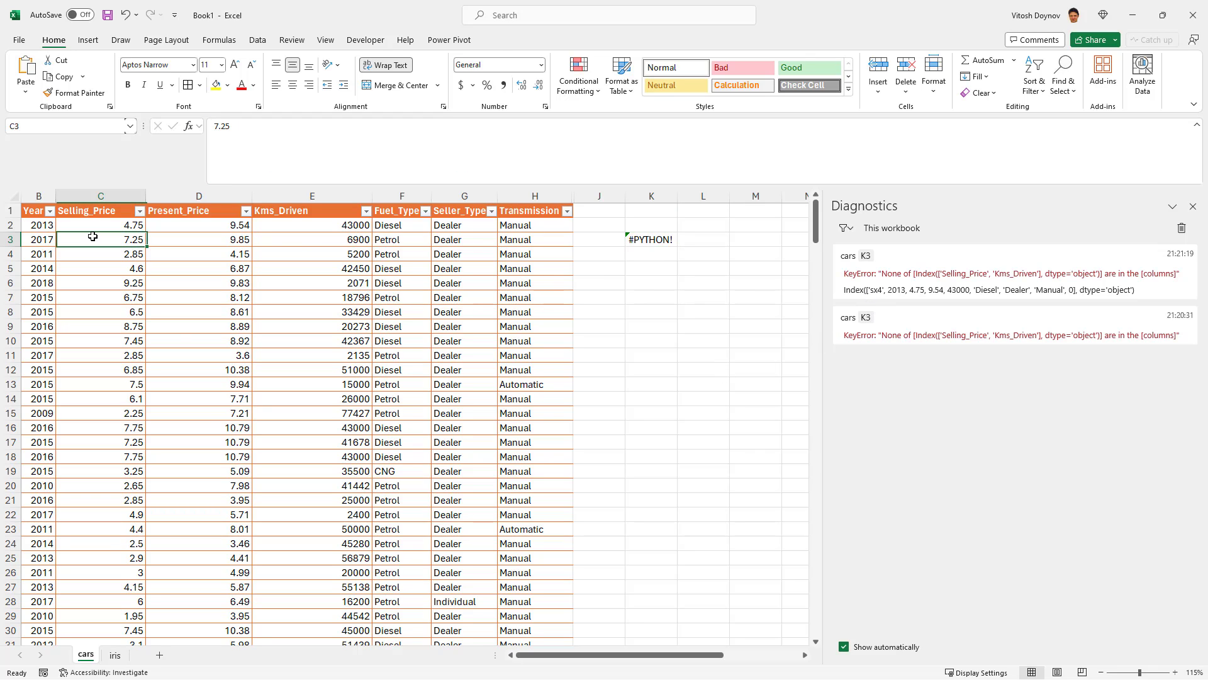
{"action": "left_click_drag", "start_coordinate": [38, 225], "coordinate": [569, 228]}
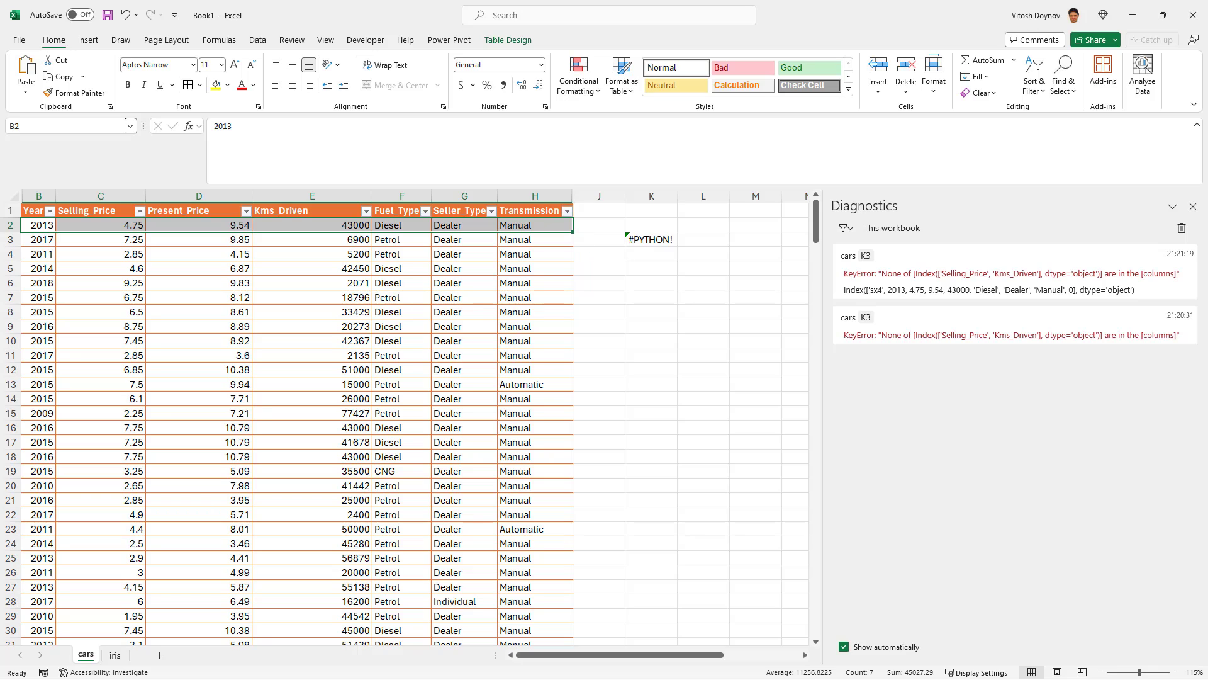
{"action": "left_click", "coordinate": [643, 241]}
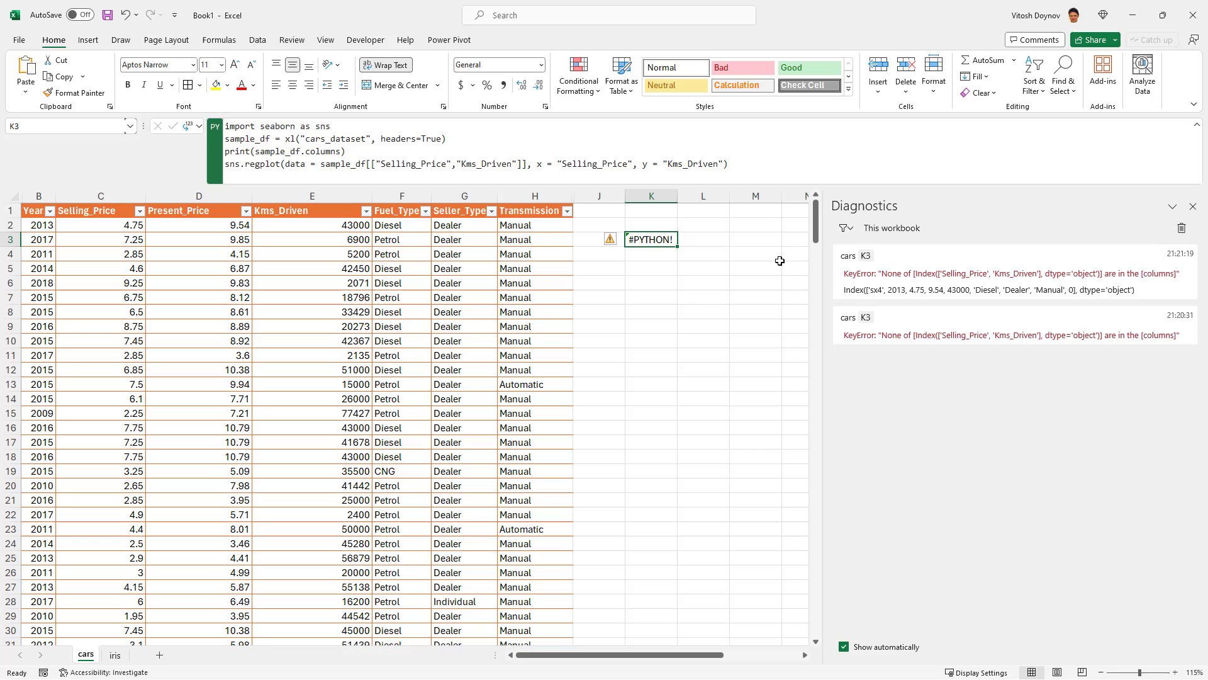
{"action": "left_click_drag", "start_coordinate": [37, 210], "coordinate": [506, 221]}
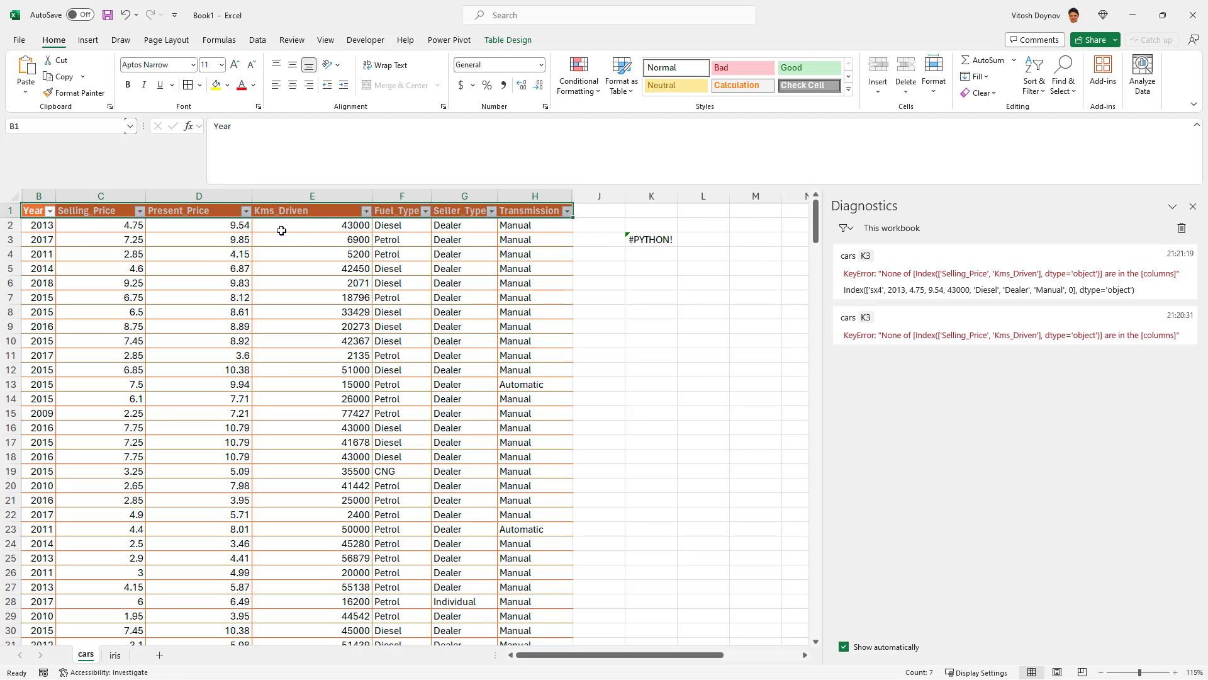
{"action": "key", "text": "ctrl+c"}
{"action": "left_click", "coordinate": [39, 225]}
{"action": "key", "text": "ctrl+v"}
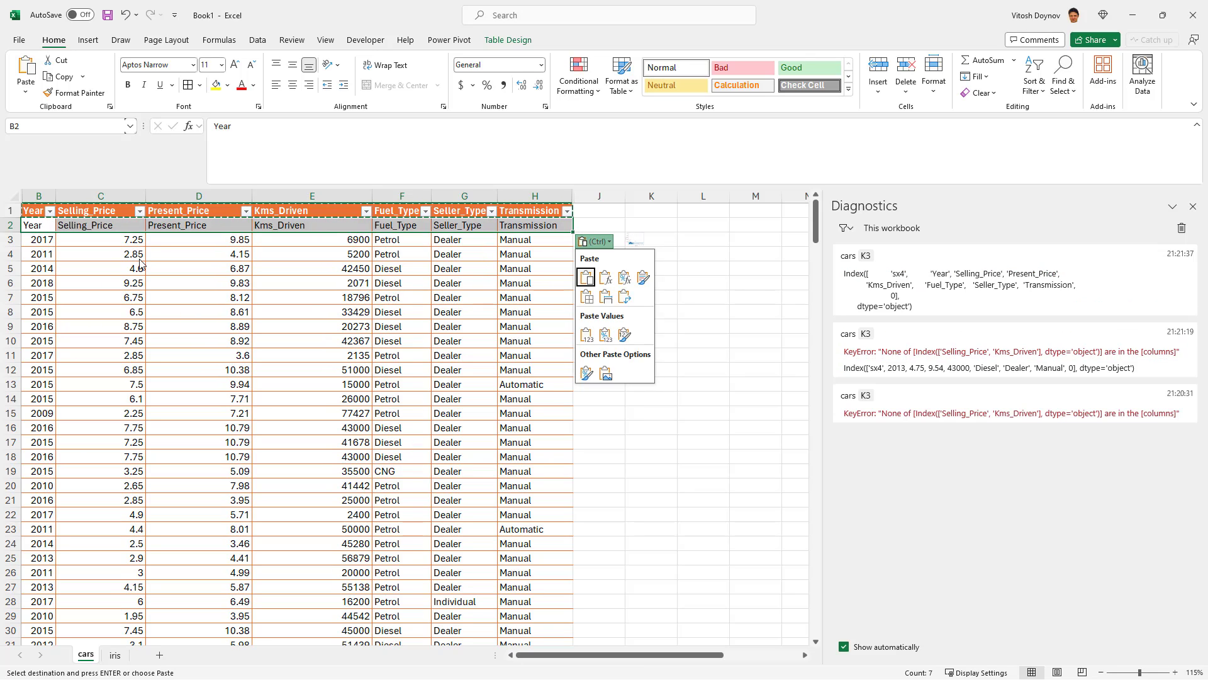
{"action": "left_click", "coordinate": [634, 242]}
{"action": "left_click", "coordinate": [639, 241]}
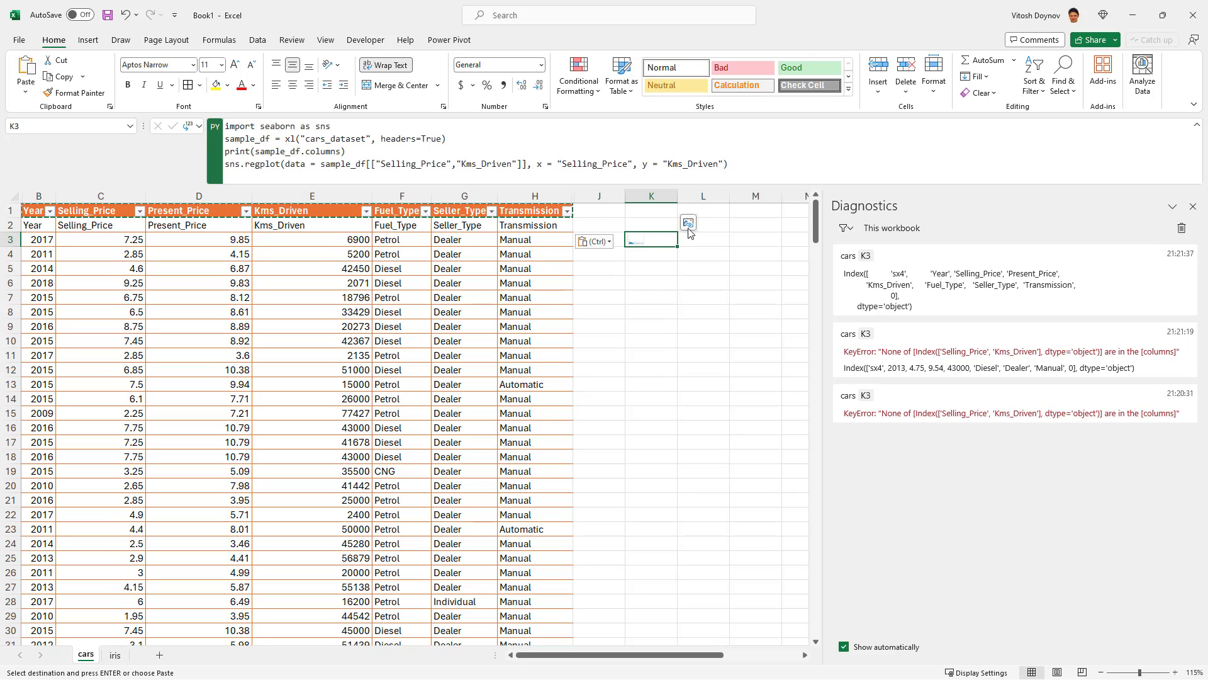
Merge K3:N12, then undo the merge and header paste to restore row 2
{"action": "left_click_drag", "start_coordinate": [655, 240], "coordinate": [802, 373]}
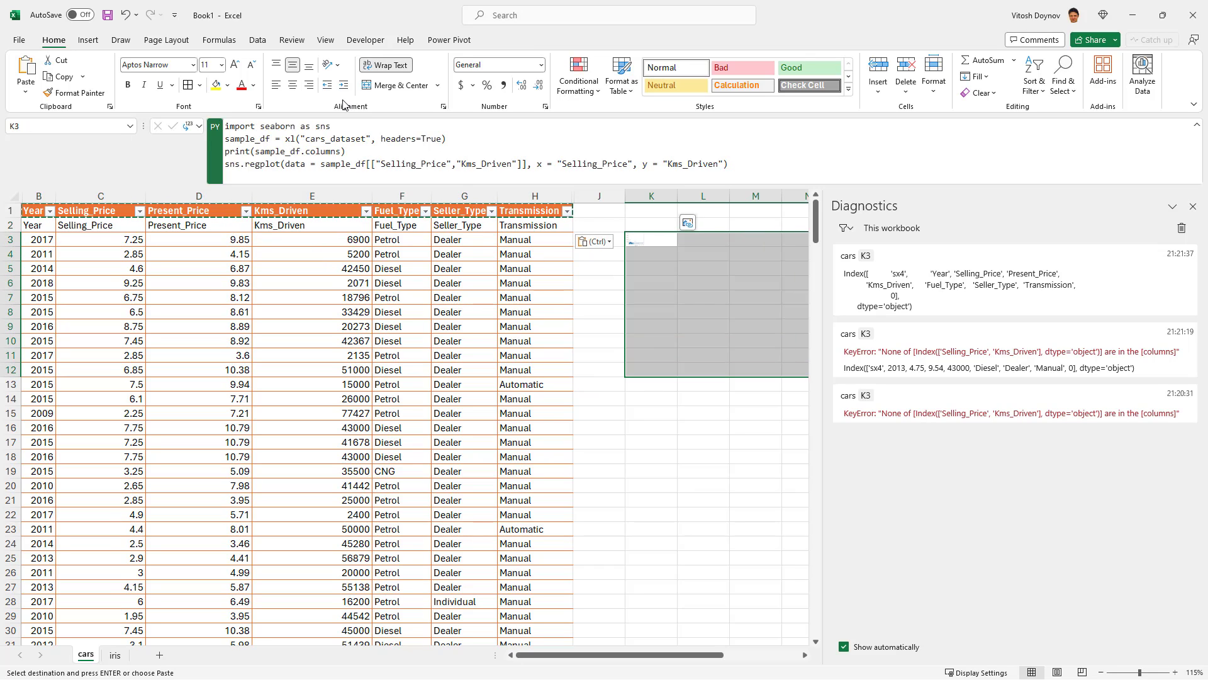
{"action": "left_click", "coordinate": [395, 85]}
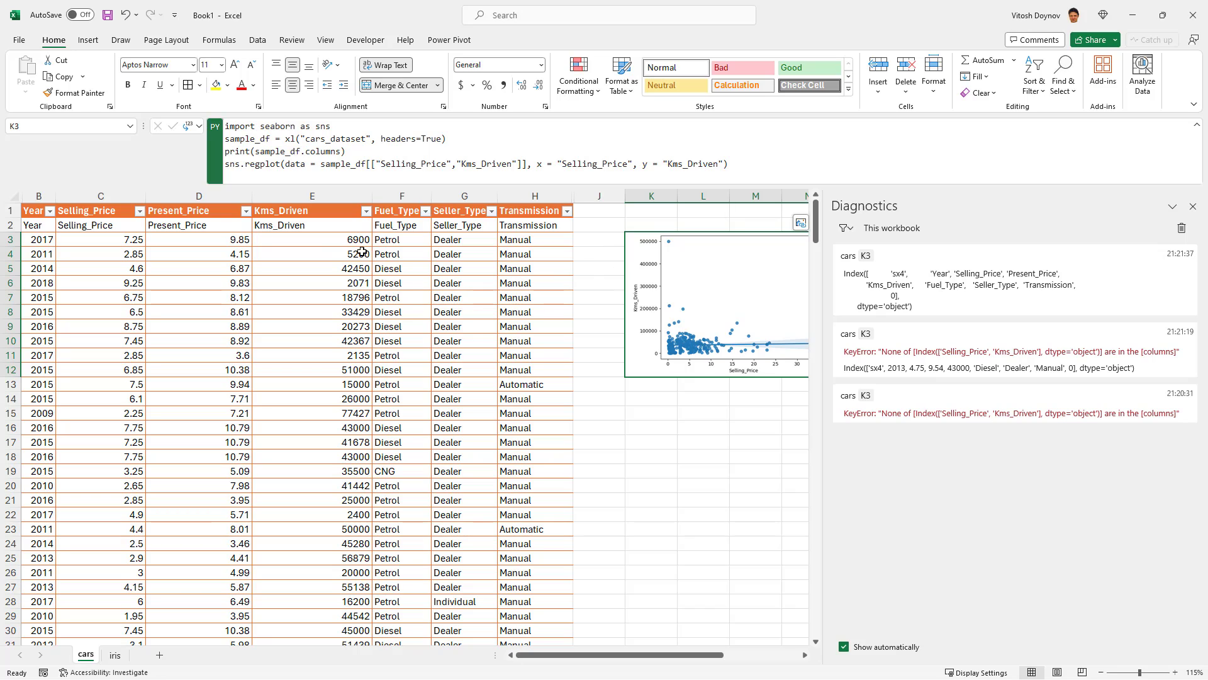
{"action": "left_click", "coordinate": [359, 225]}
{"action": "key", "text": "ctrl+z"}
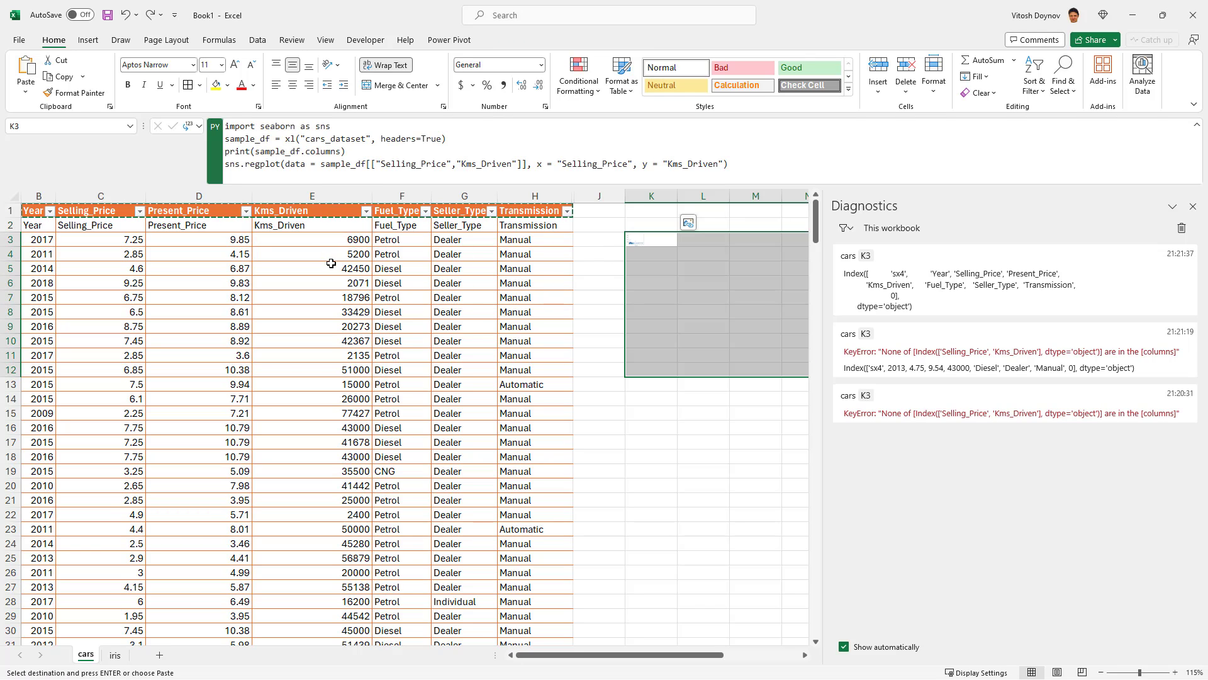
{"action": "key", "text": "ctrl+z"}
{"action": "key", "text": "Escape"}
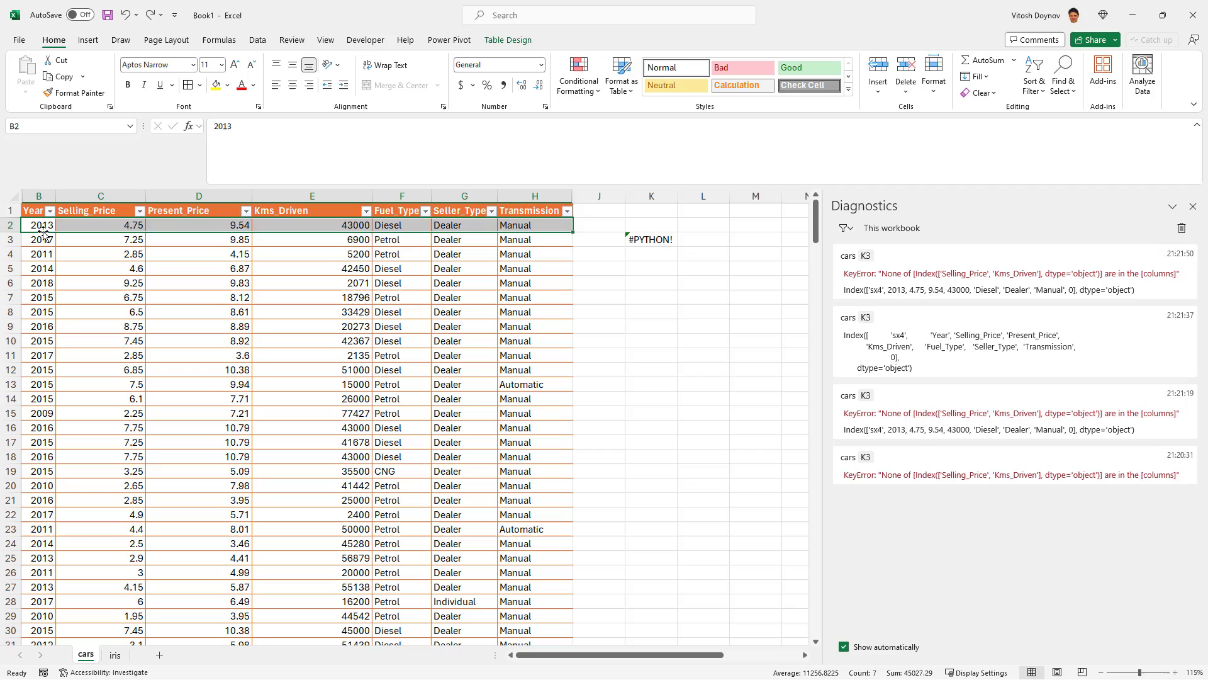
{"action": "key", "text": "shift+Up"}
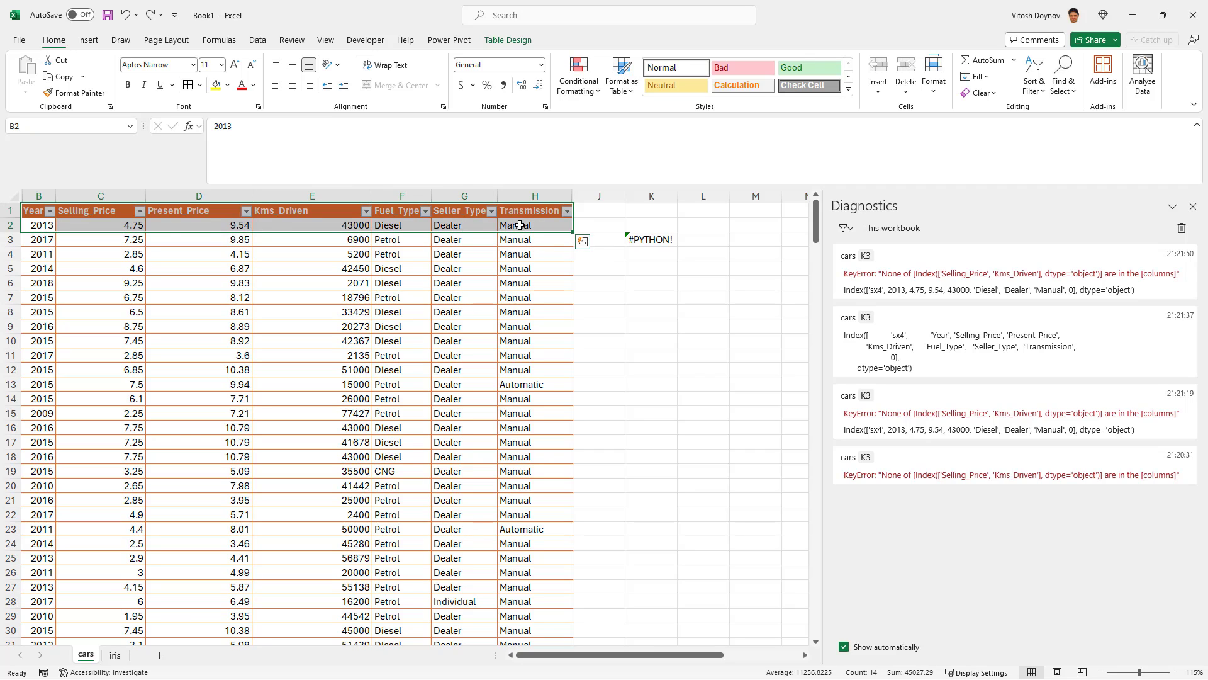
{"action": "left_click", "coordinate": [633, 244]}
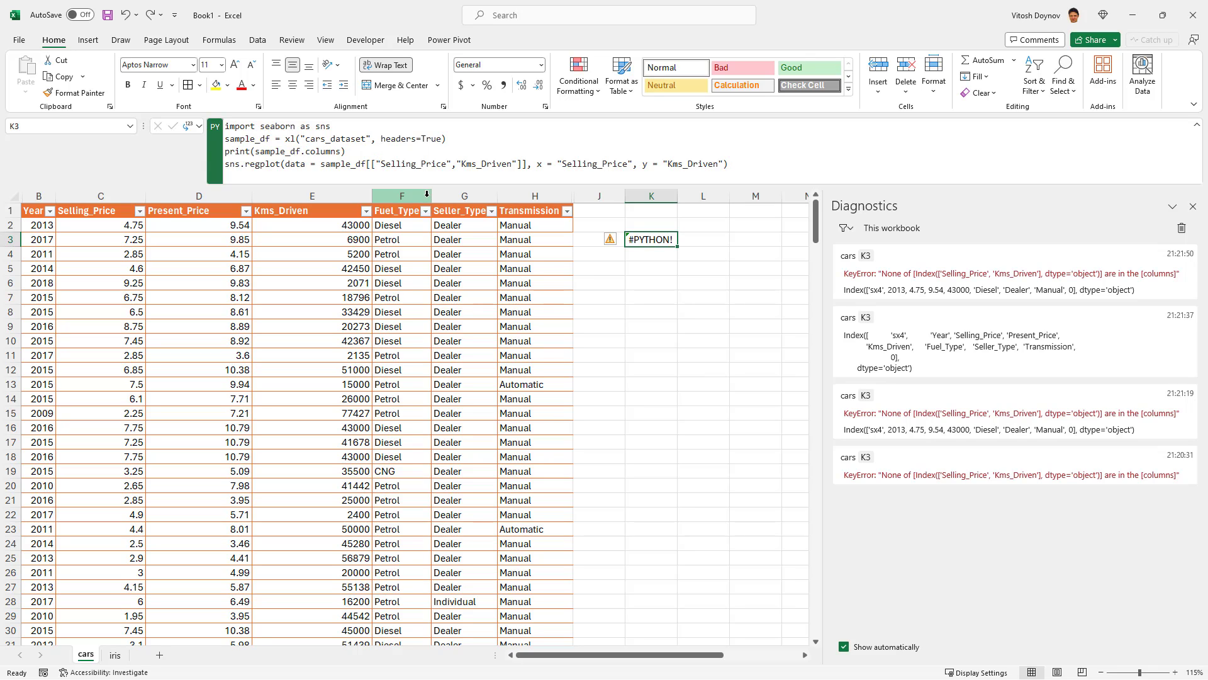
Change the xl() reference to cars_dataset[#All] and rerun K3
{"action": "left_click", "coordinate": [371, 138]}
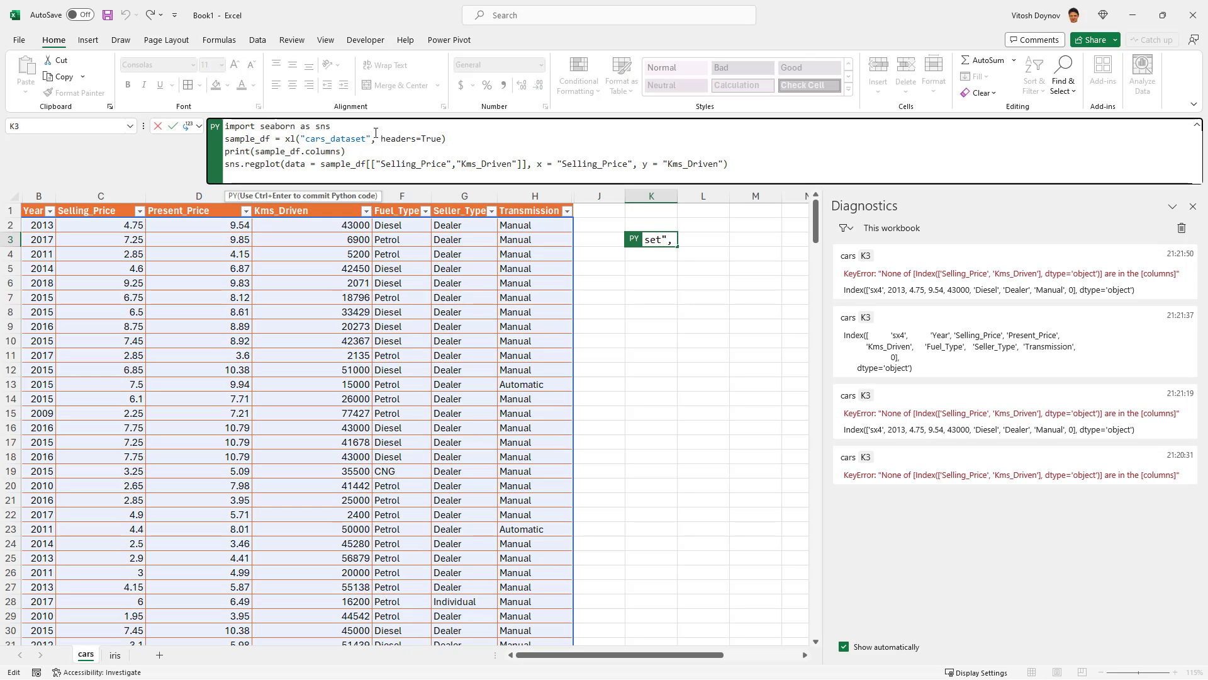
{"action": "type", "text": "[]"}
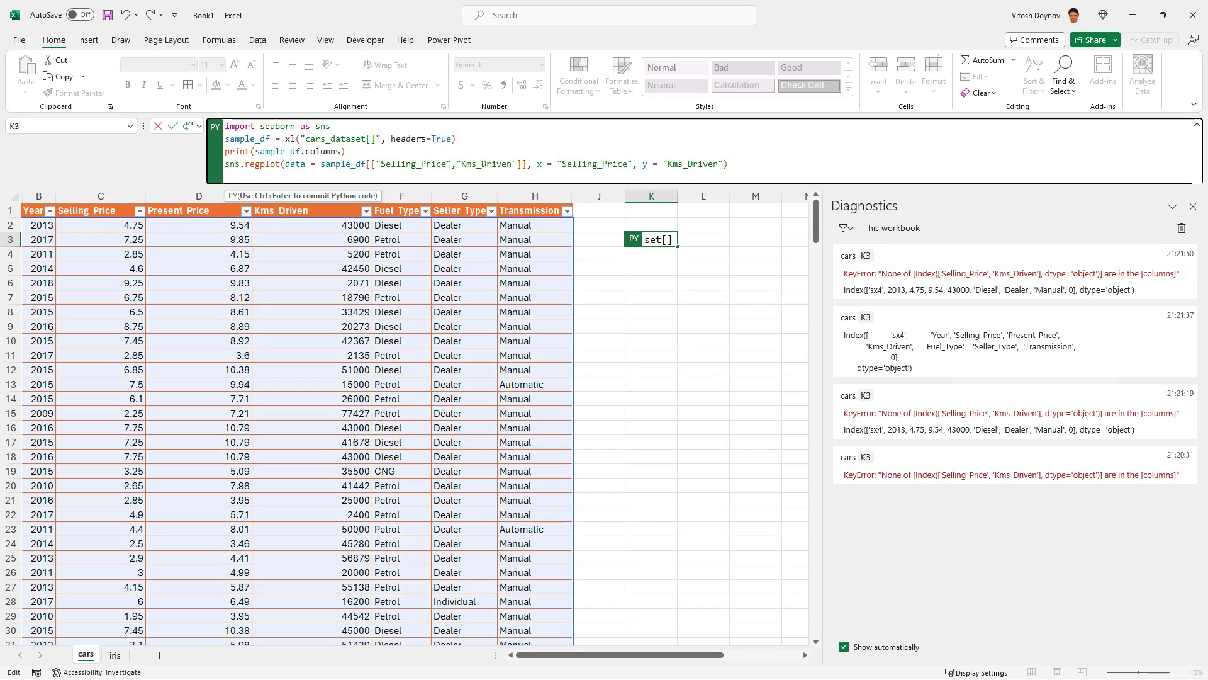
{"action": "type", "text": "#S"}
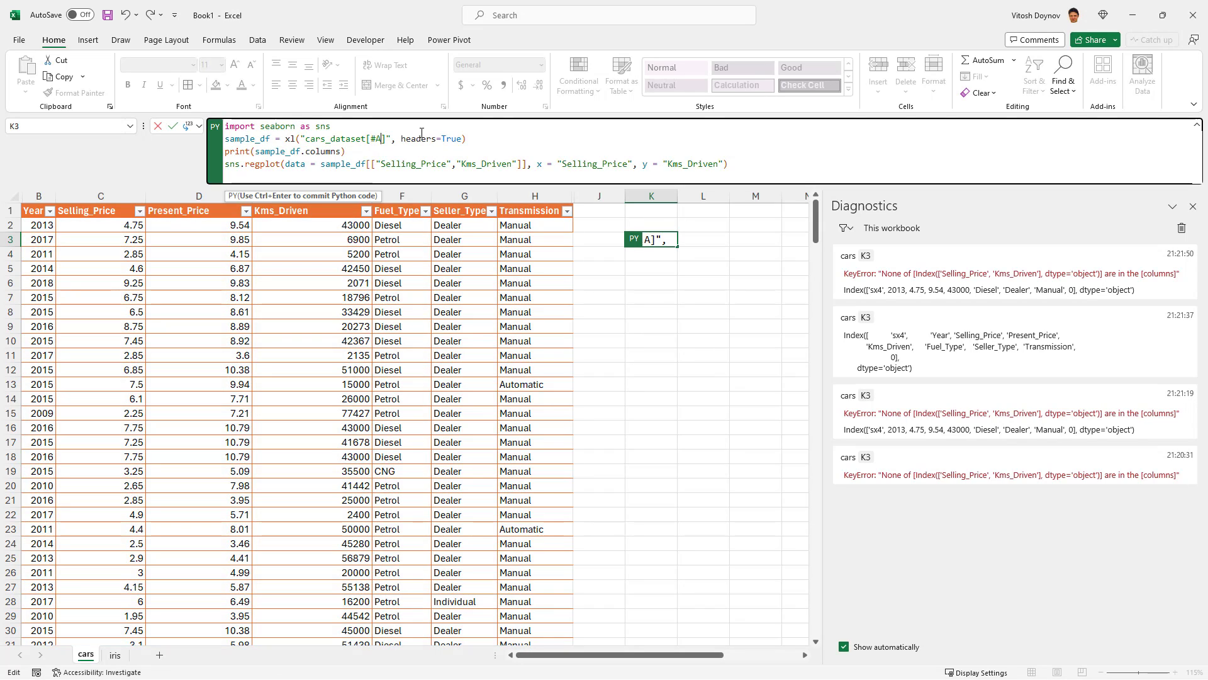
{"action": "type", "text": "ll"}
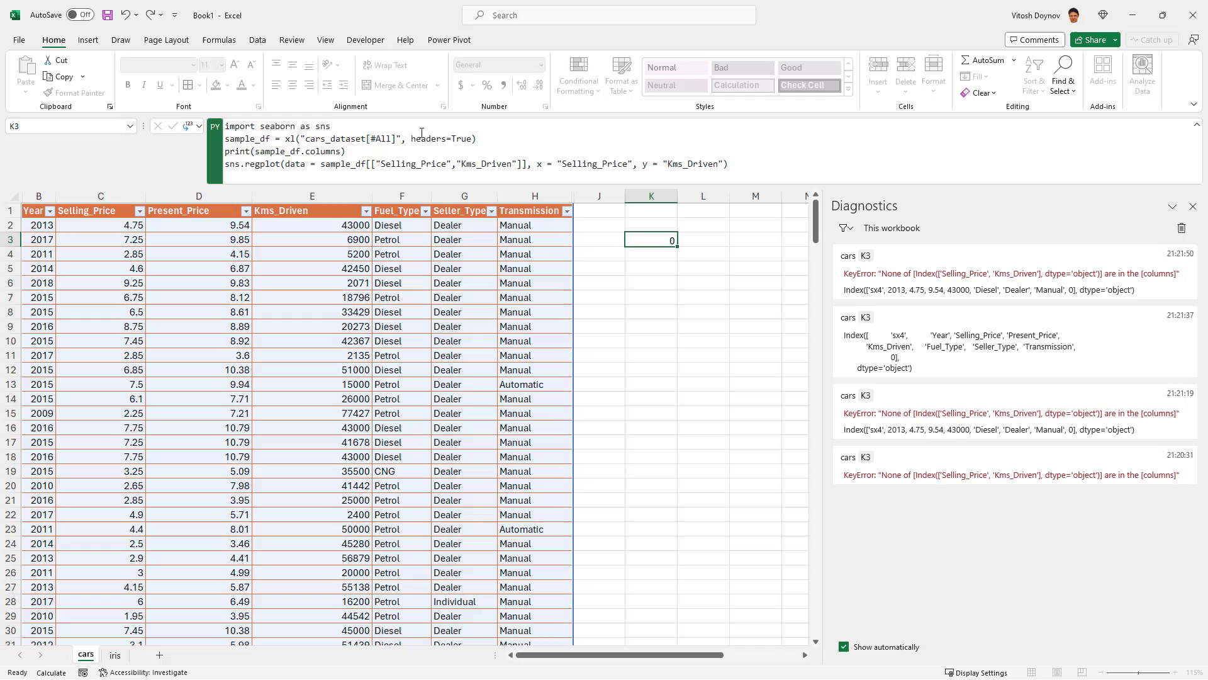
{"action": "key", "text": "ctrl+Return"}
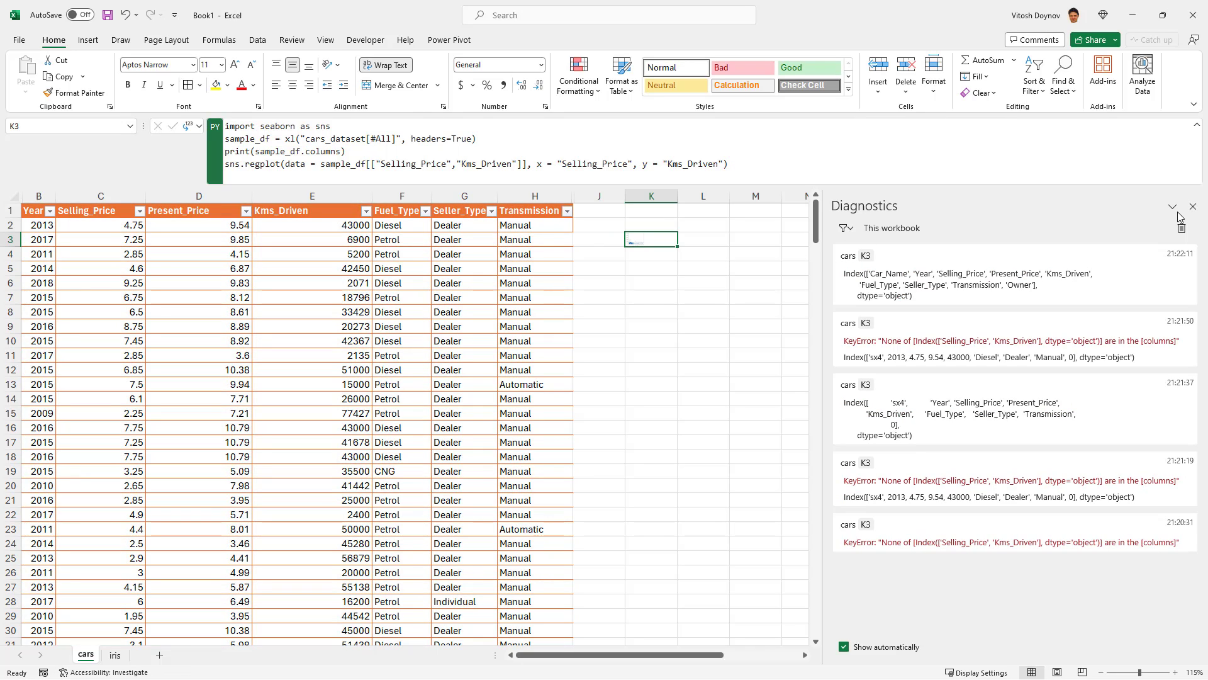
Merge J2:N11, close Diagnostics, then merge J2:R19 and dismiss the merged-cell warning
{"action": "left_click_drag", "start_coordinate": [603, 224], "coordinate": [789, 356]}
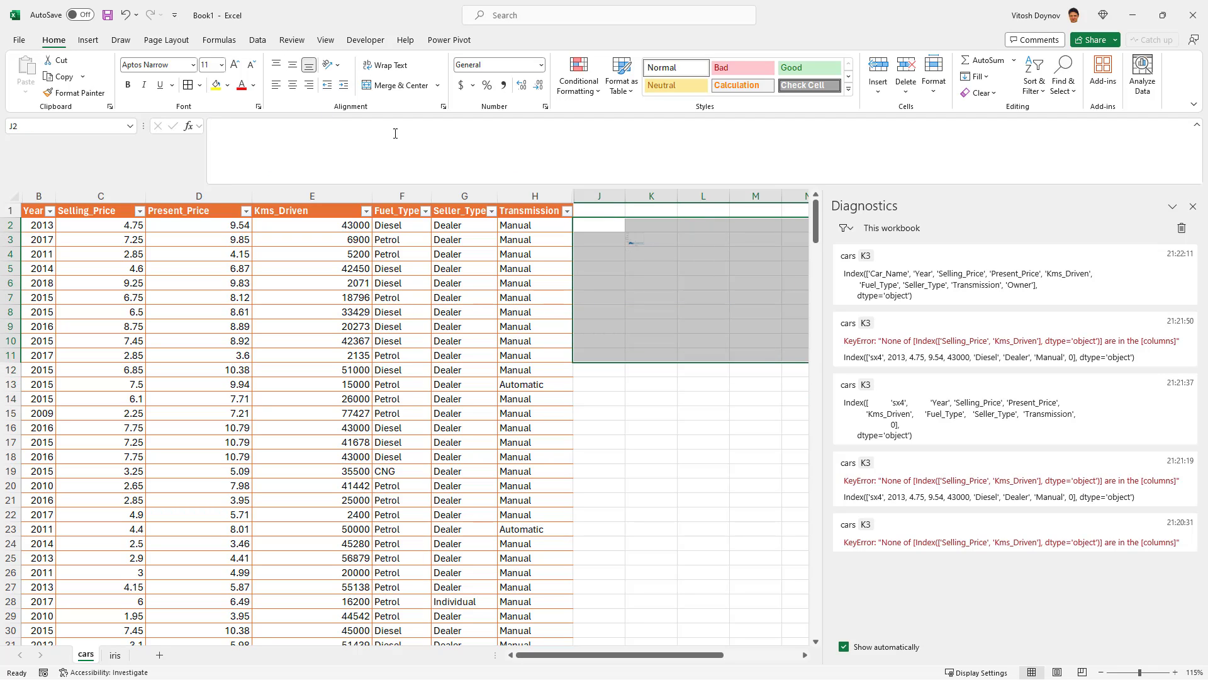
{"action": "left_click", "coordinate": [399, 86]}
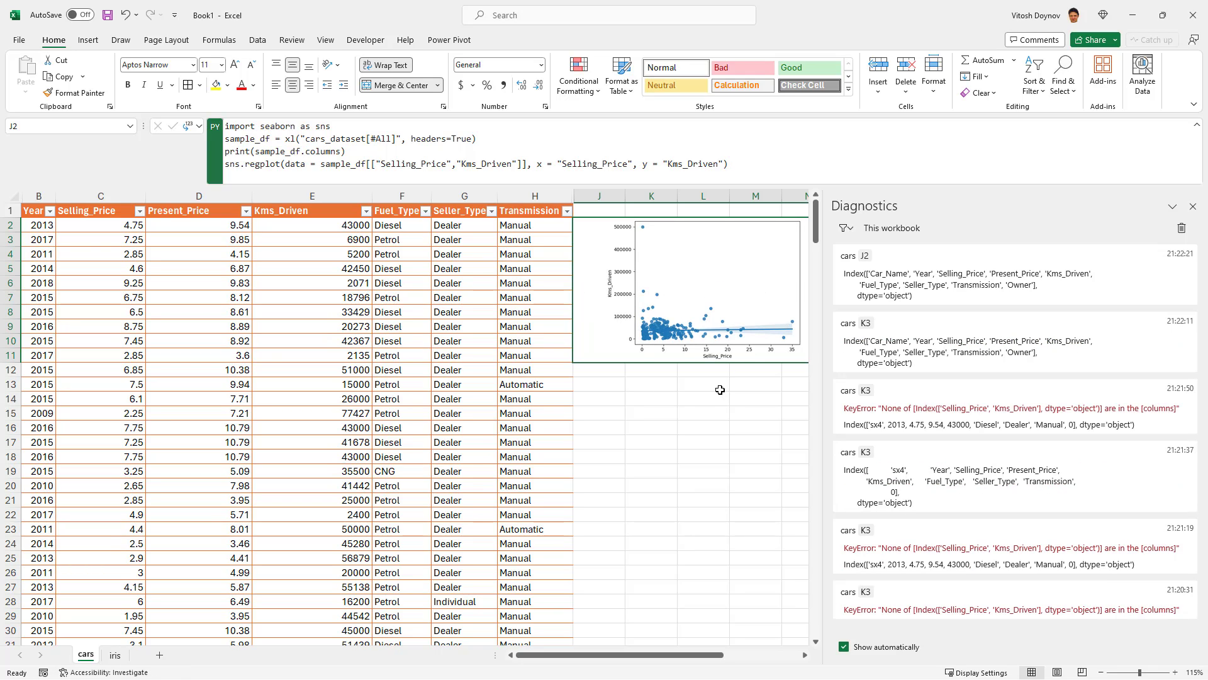
{"action": "left_click", "coordinate": [1194, 208]}
{"action": "left_click_drag", "start_coordinate": [692, 251], "coordinate": [1035, 474]}
{"action": "left_click", "coordinate": [398, 87]}
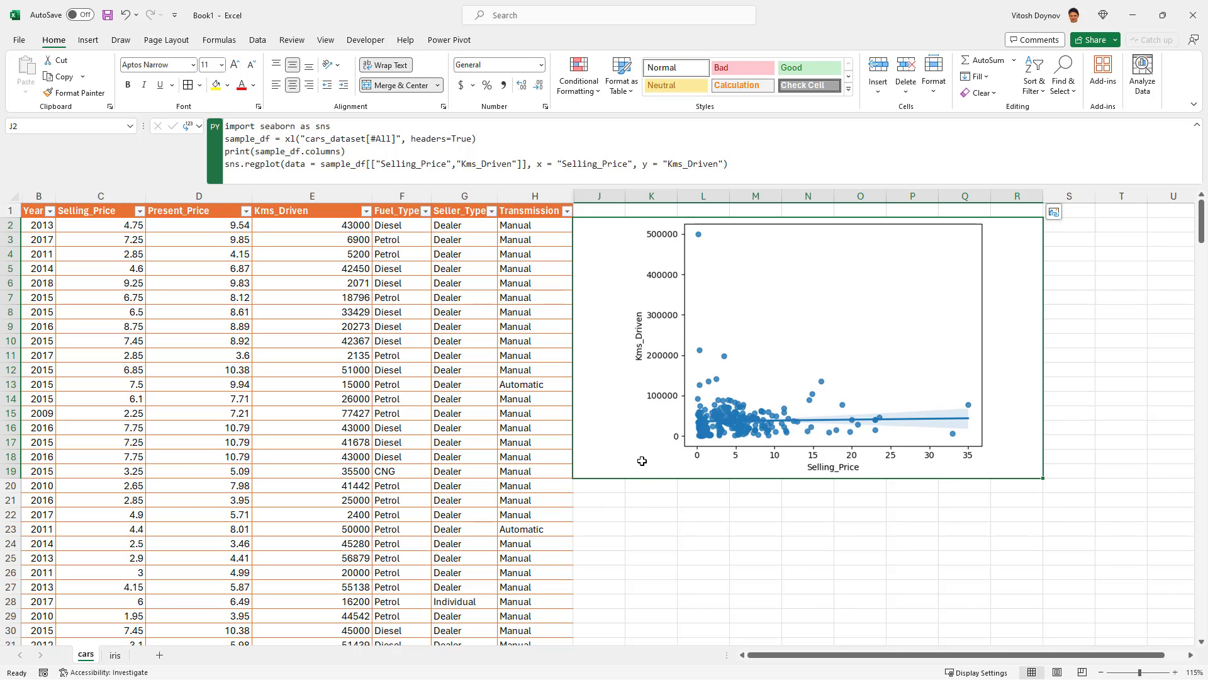
{"action": "mouse_move", "coordinate": [664, 477]}
{"action": "left_mouse_down"}
{"action": "mouse_move", "coordinate": [695, 500]}
{"action": "mouse_move", "coordinate": [685, 482]}
{"action": "left_mouse_up"}
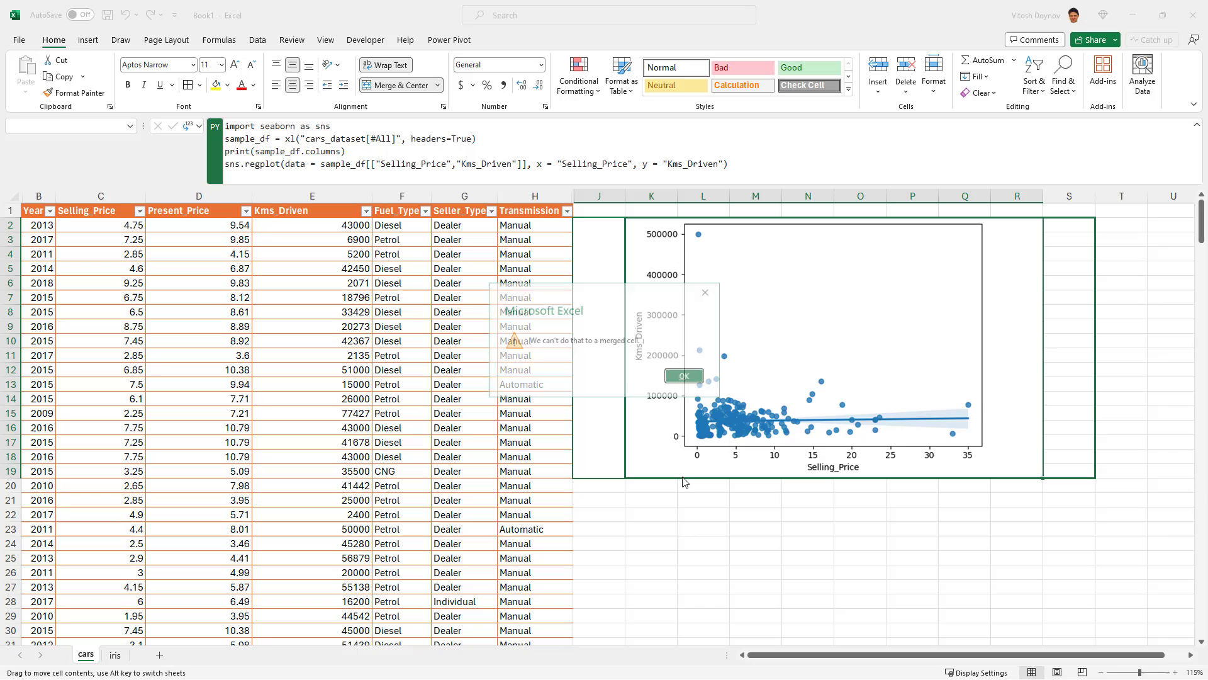
{"action": "left_click", "coordinate": [685, 380]}
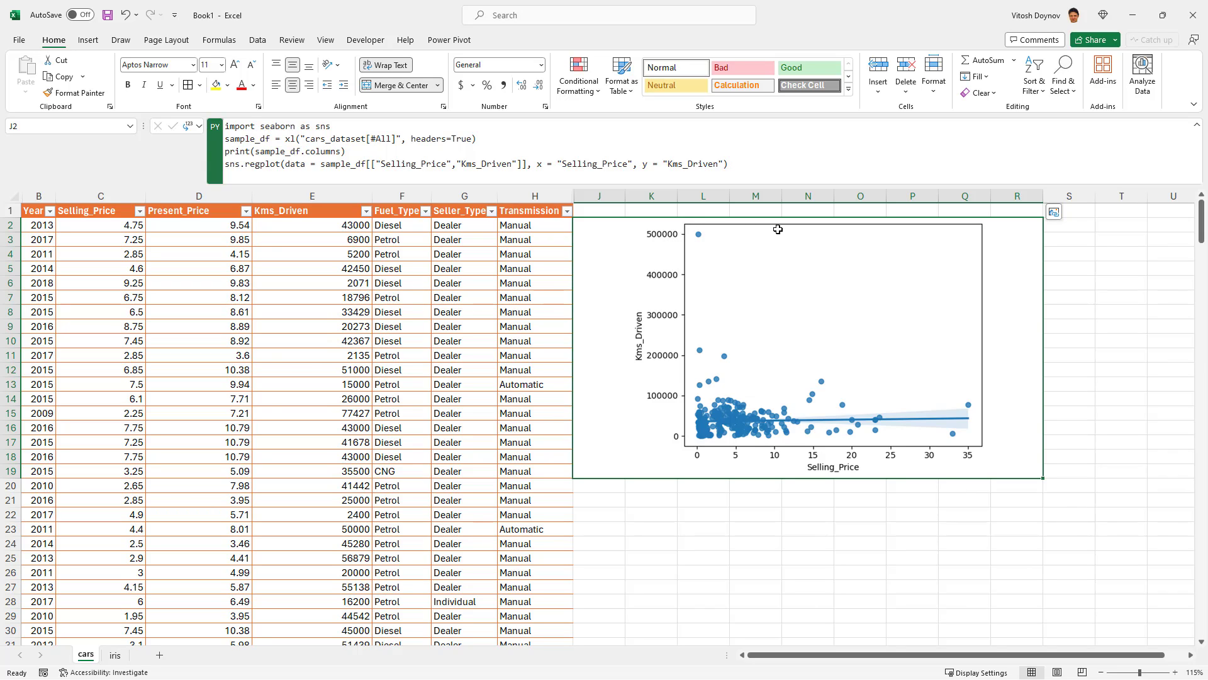
{"action": "left_click", "coordinate": [508, 136]}
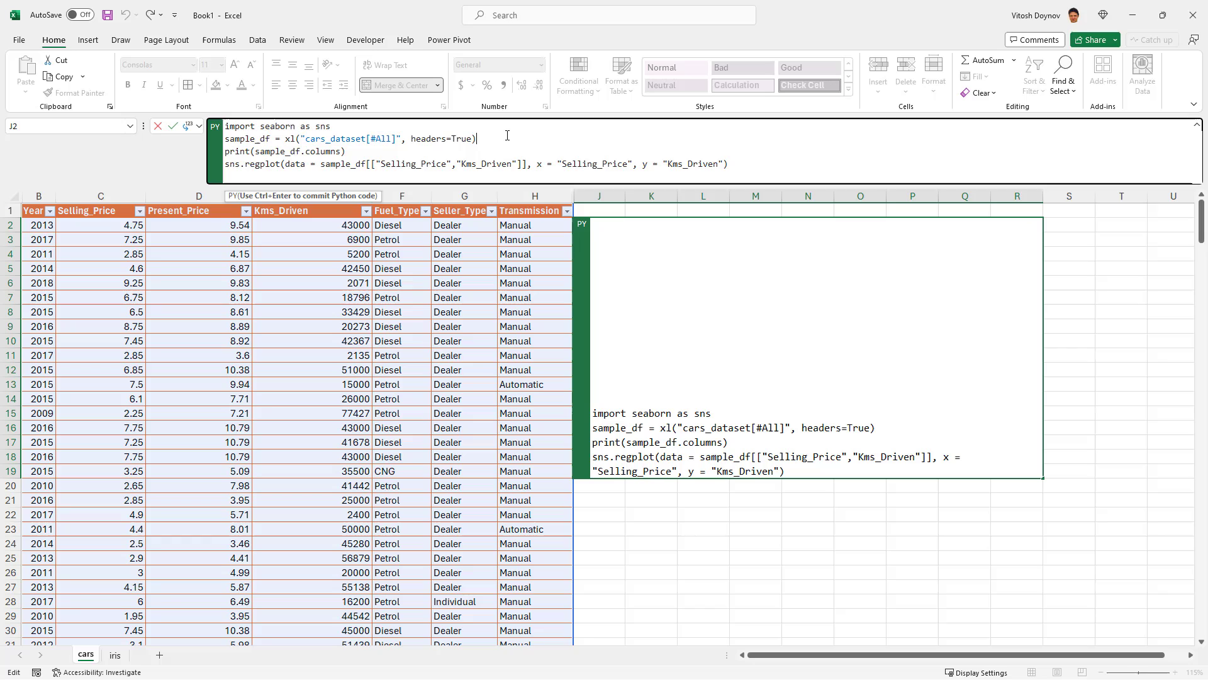
{"action": "key", "text": "Return"}
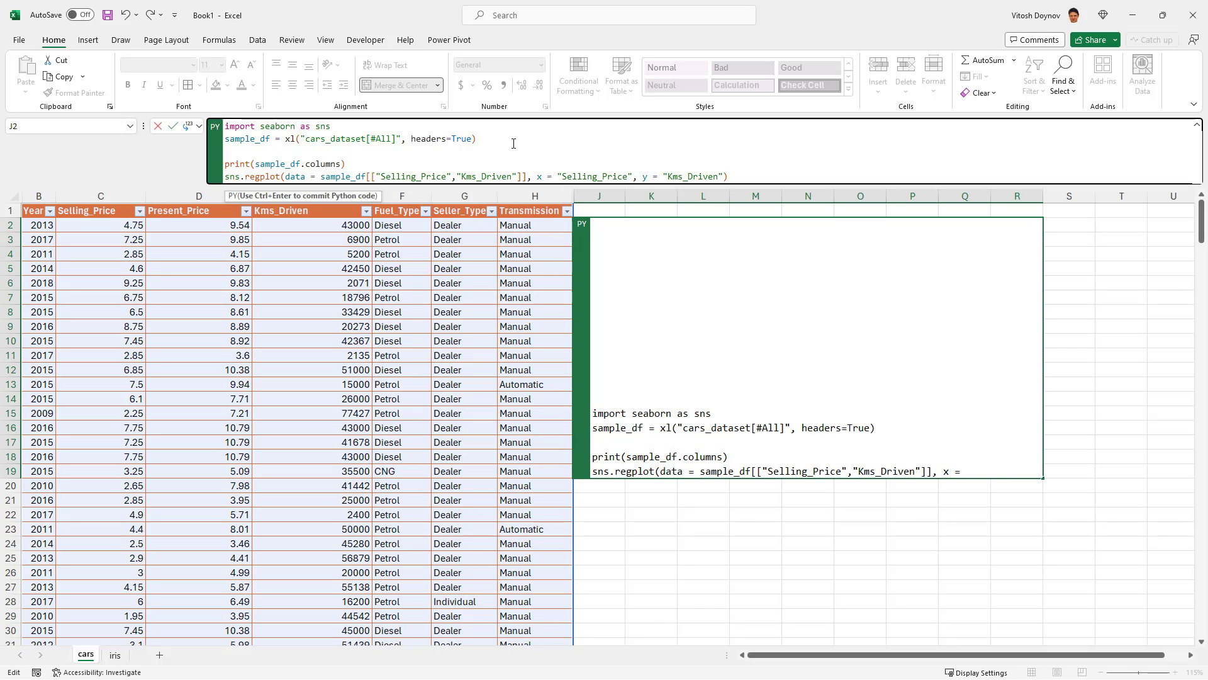
{"action": "type", "text": "options"}
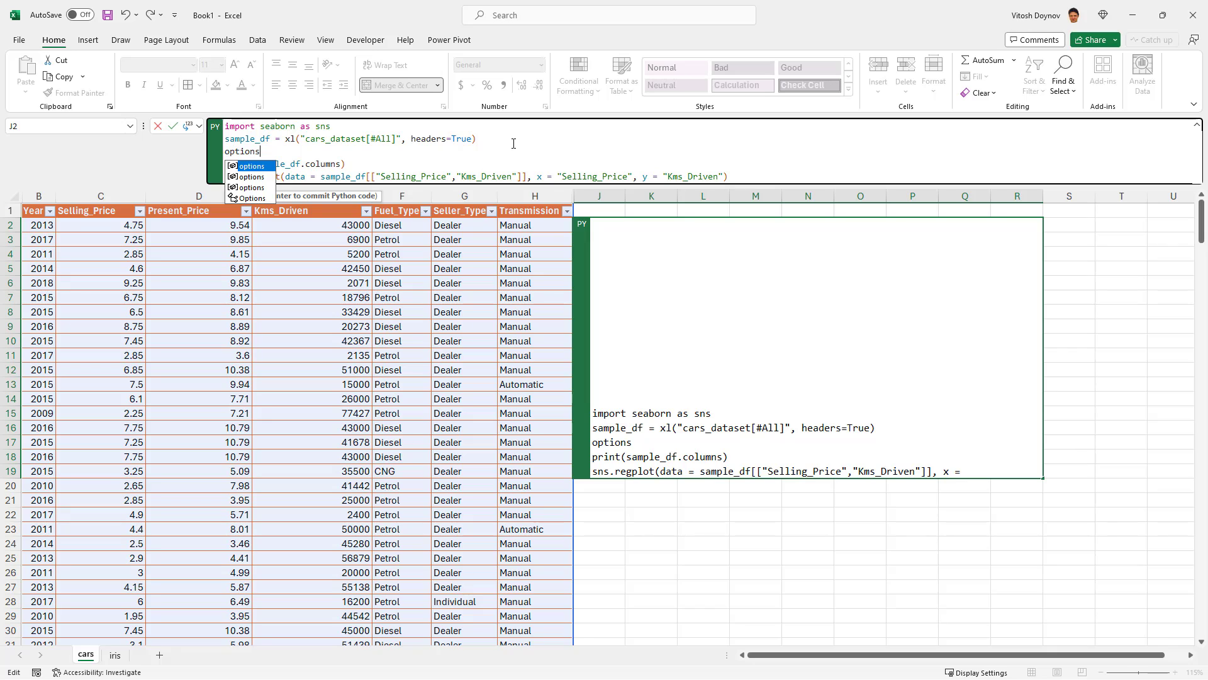
{"action": "type", "text": " ="}
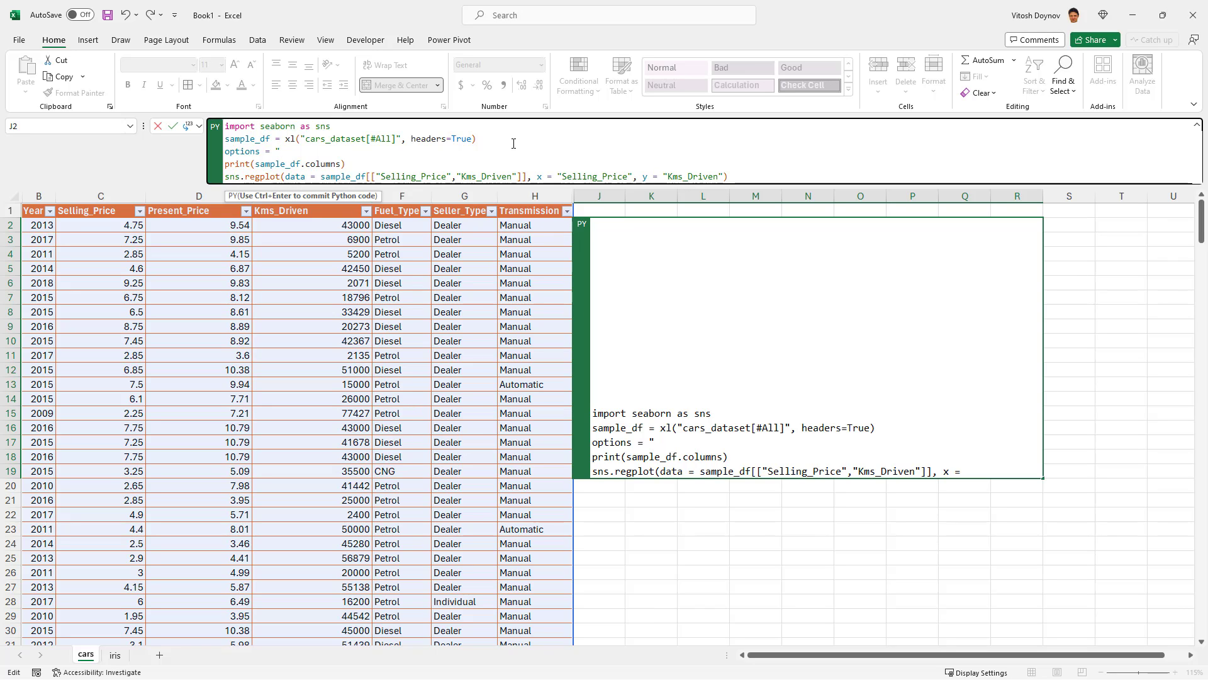
{"action": "key", "text": "Escape"}
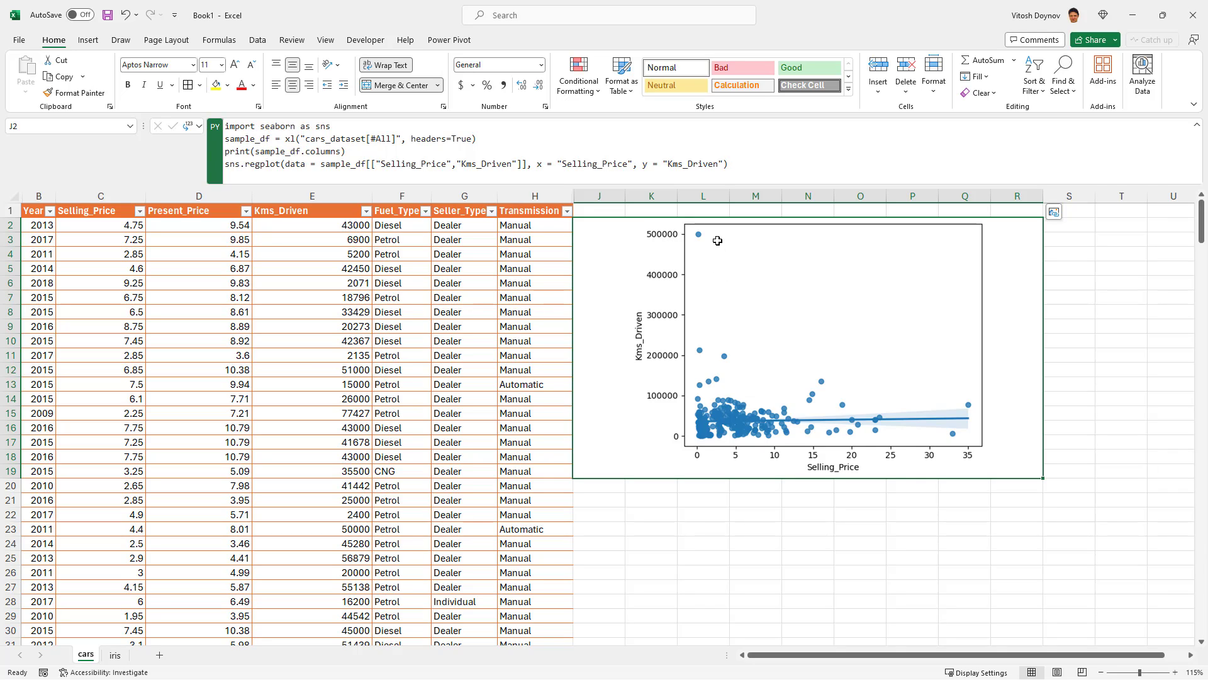
Browse the Kms_Driven filter's value list to spot the largest mileage
{"action": "left_click", "coordinate": [366, 214]}
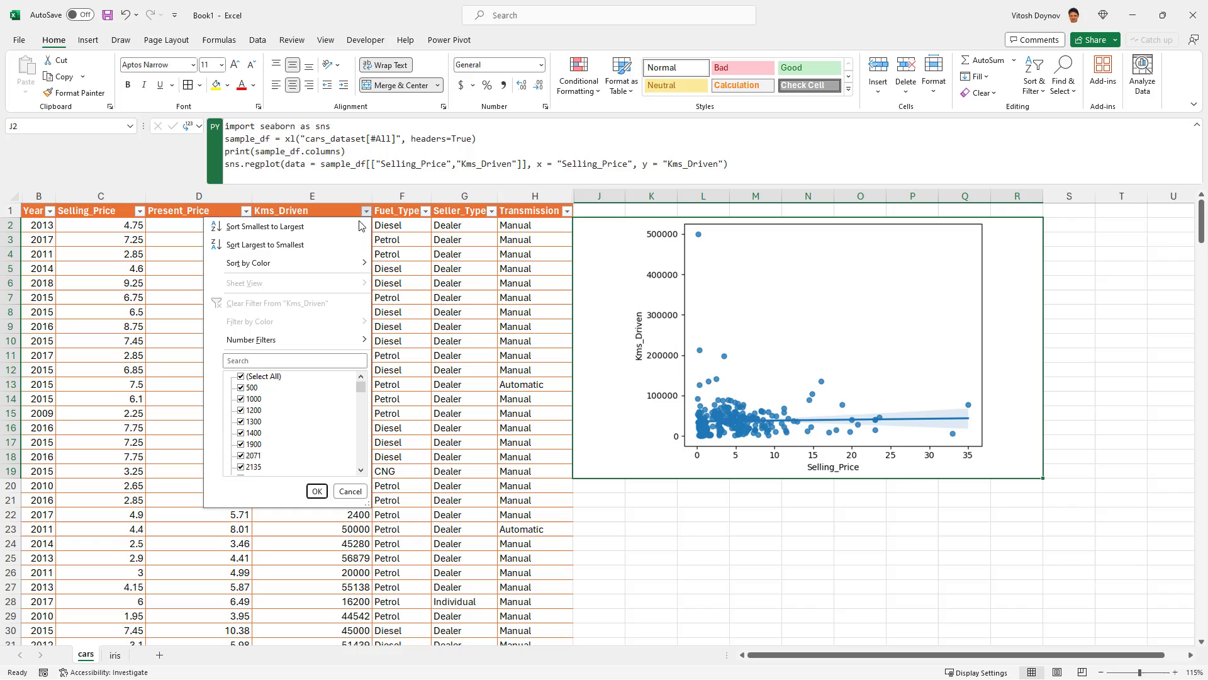
{"action": "left_click_drag", "start_coordinate": [359, 385], "coordinate": [369, 488]}
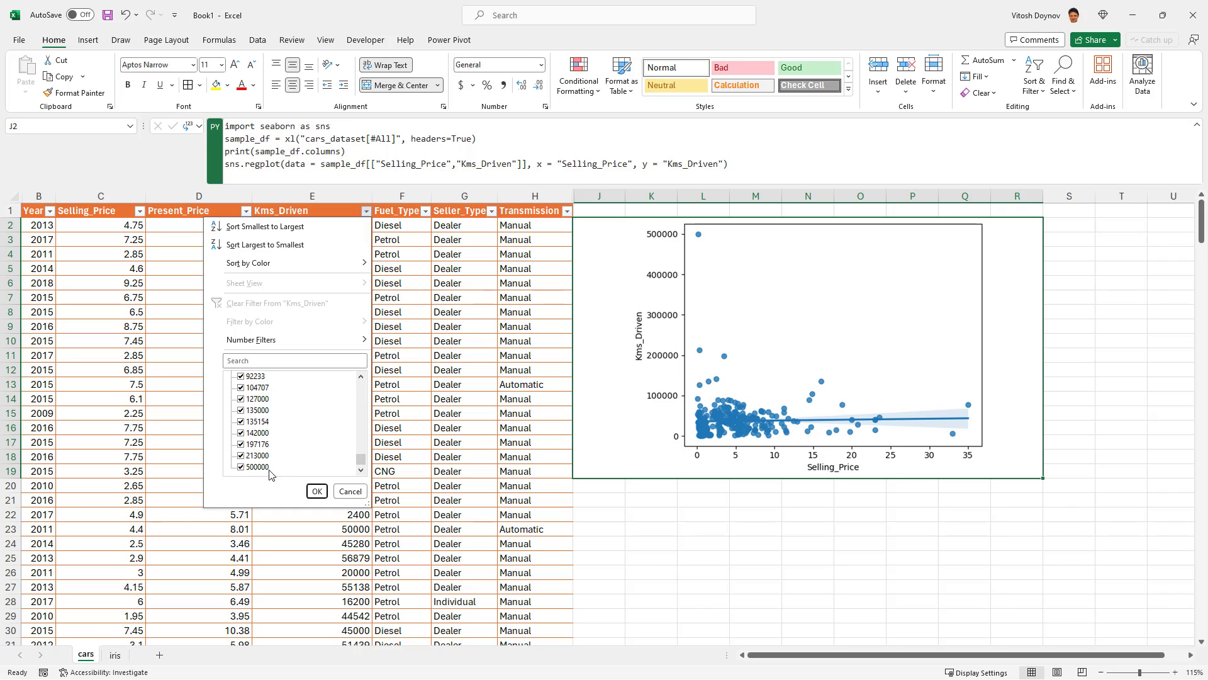
{"action": "left_click", "coordinate": [317, 491]}
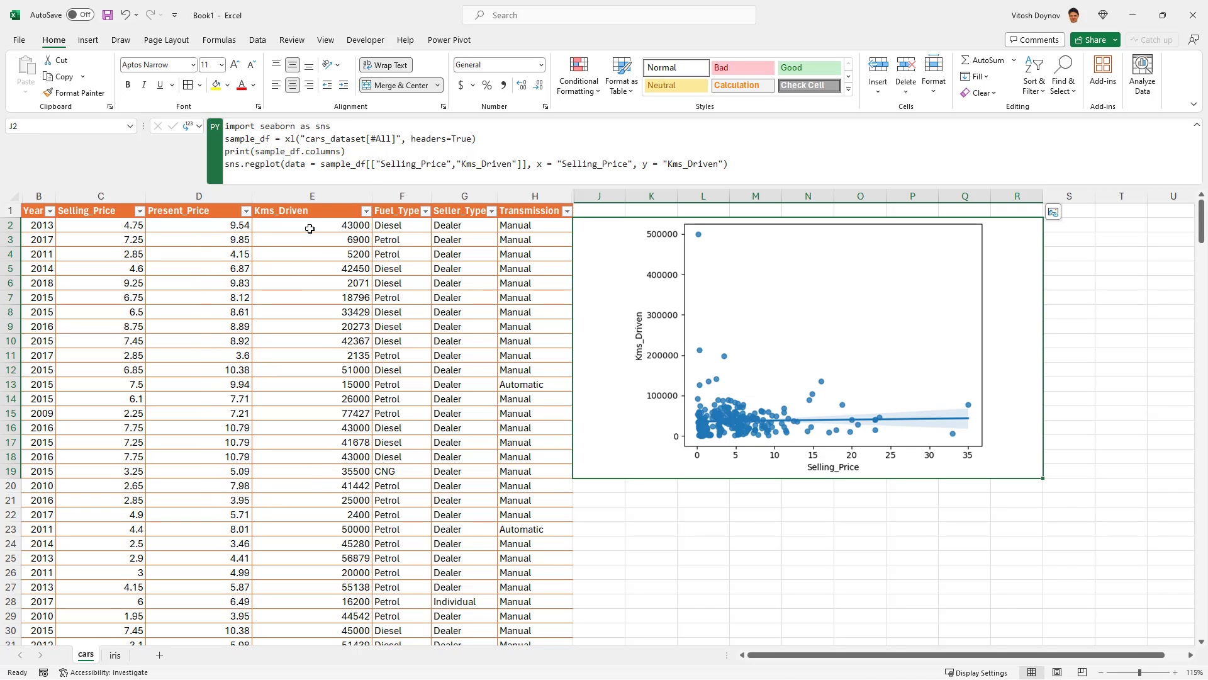
Find the 500000 Kms_Driven row, check its Year and Transmission, and return to the top
{"action": "left_click", "coordinate": [313, 196]}
{"action": "key", "text": "ctrl+f"}
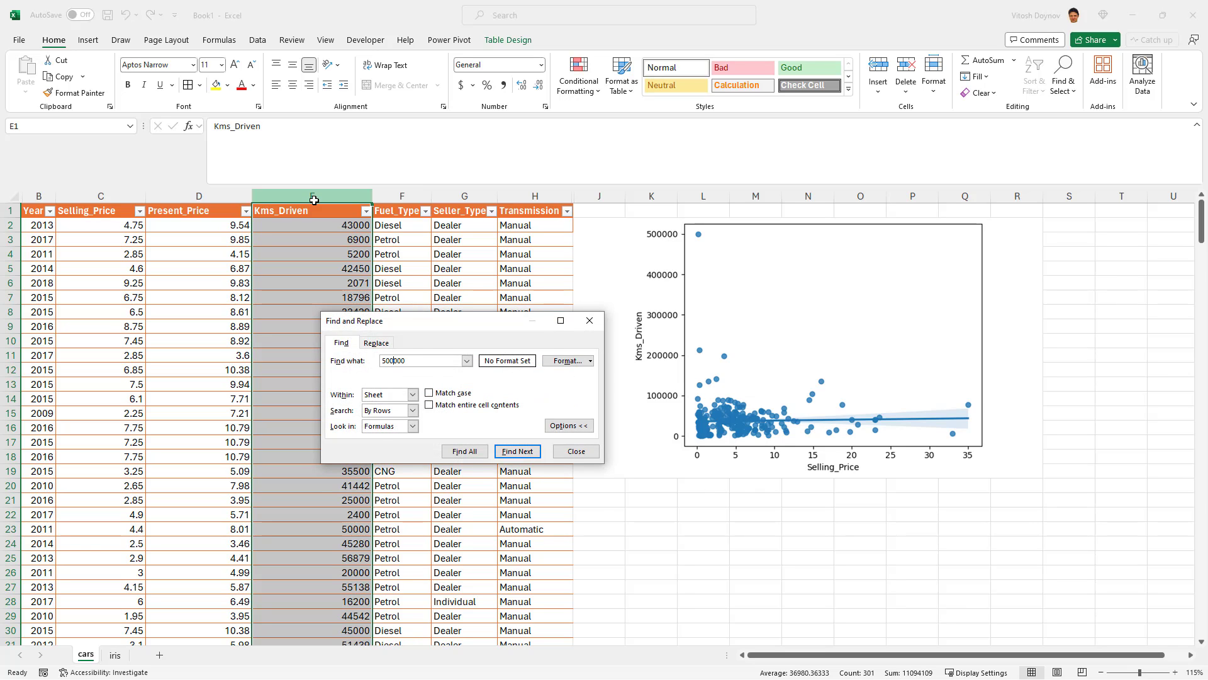
{"action": "key", "text": "Return"}
{"action": "key", "text": "Escape"}
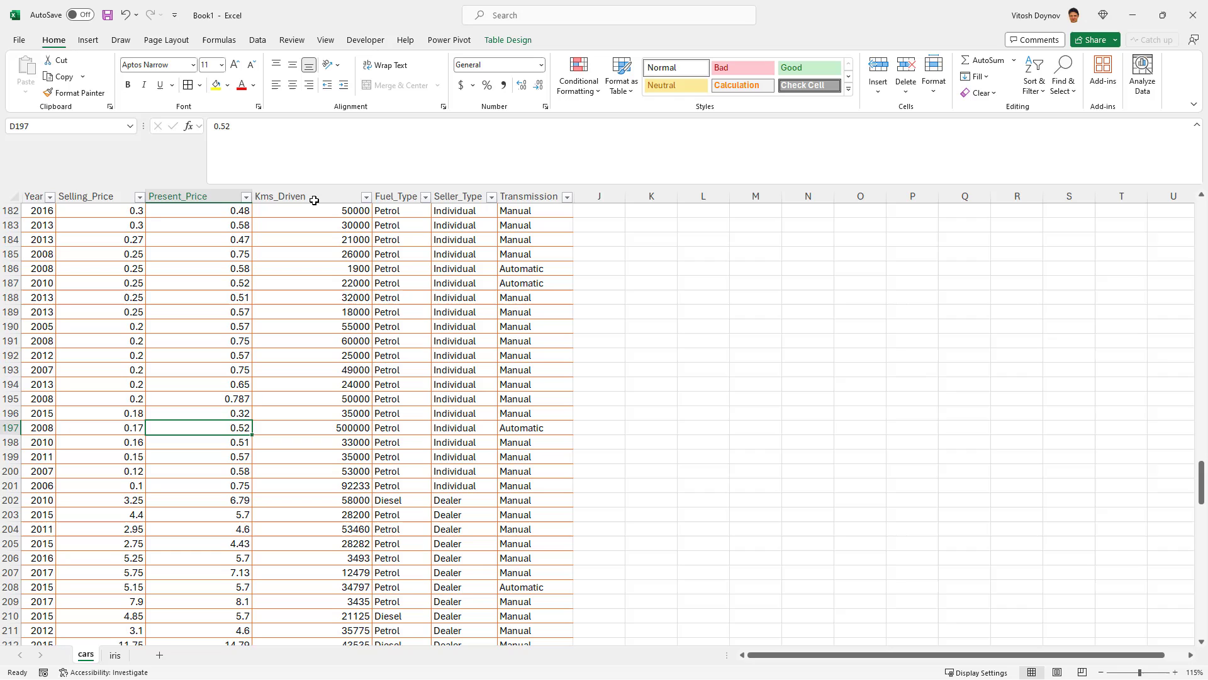
{"action": "key", "text": "Left"}
{"action": "key", "text": "Left"}
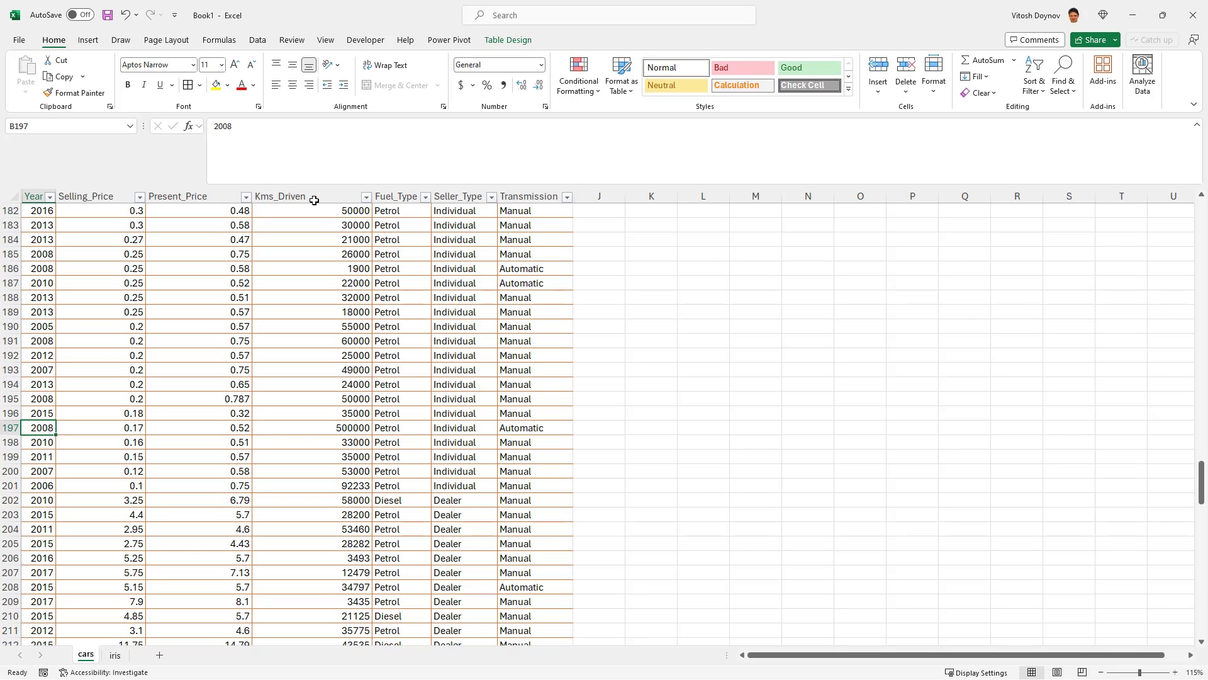
{"action": "key", "text": "ctrl+Right"}
{"action": "key", "text": "ctrl+Up"}
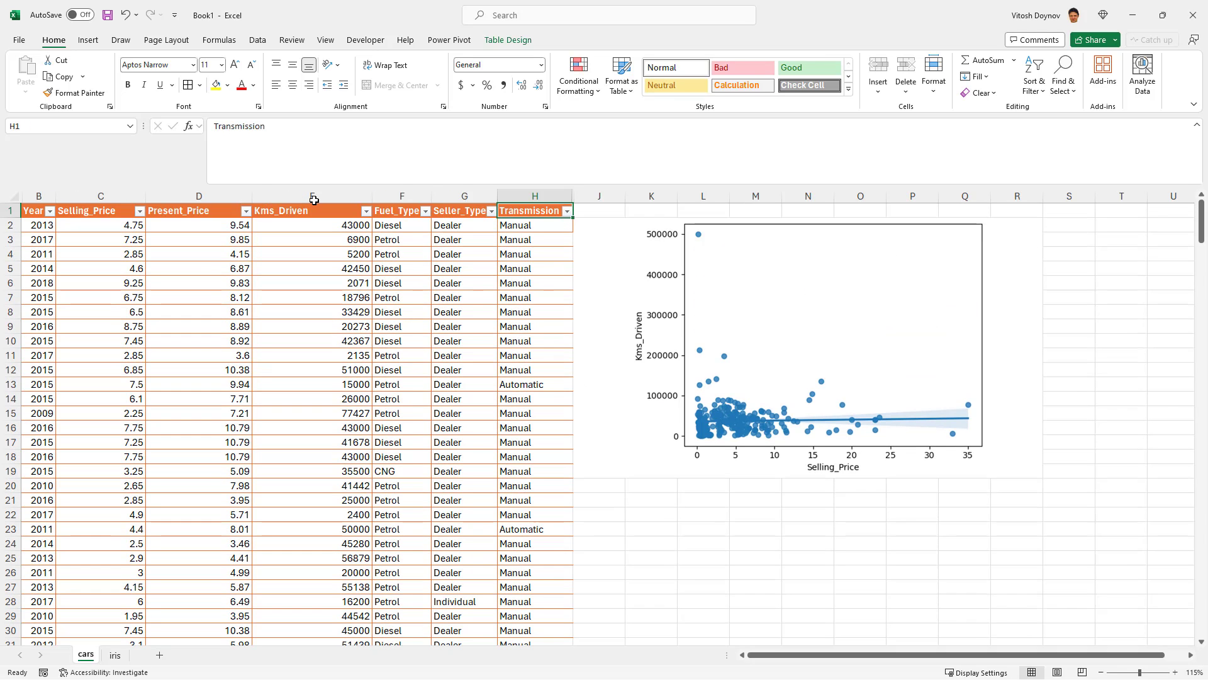
Add the line options = [500000] below J2's data import
{"action": "left_click", "coordinate": [690, 238]}
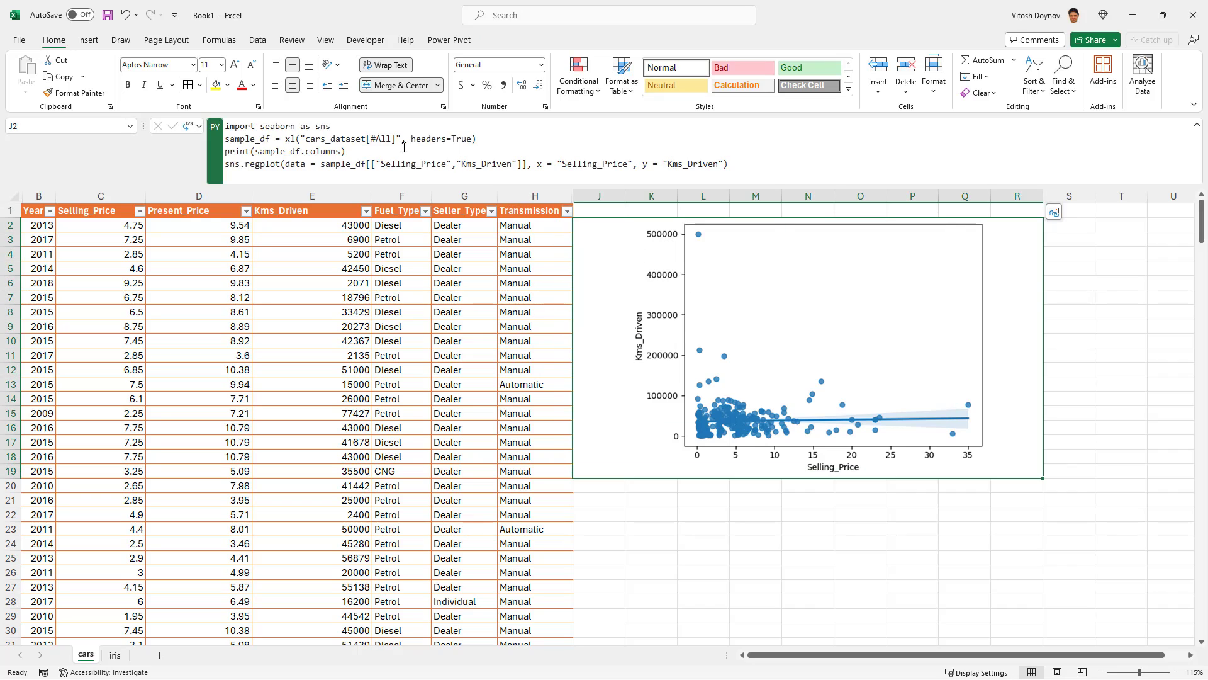
{"action": "left_click", "coordinate": [436, 149]}
{"action": "left_click", "coordinate": [484, 140]}
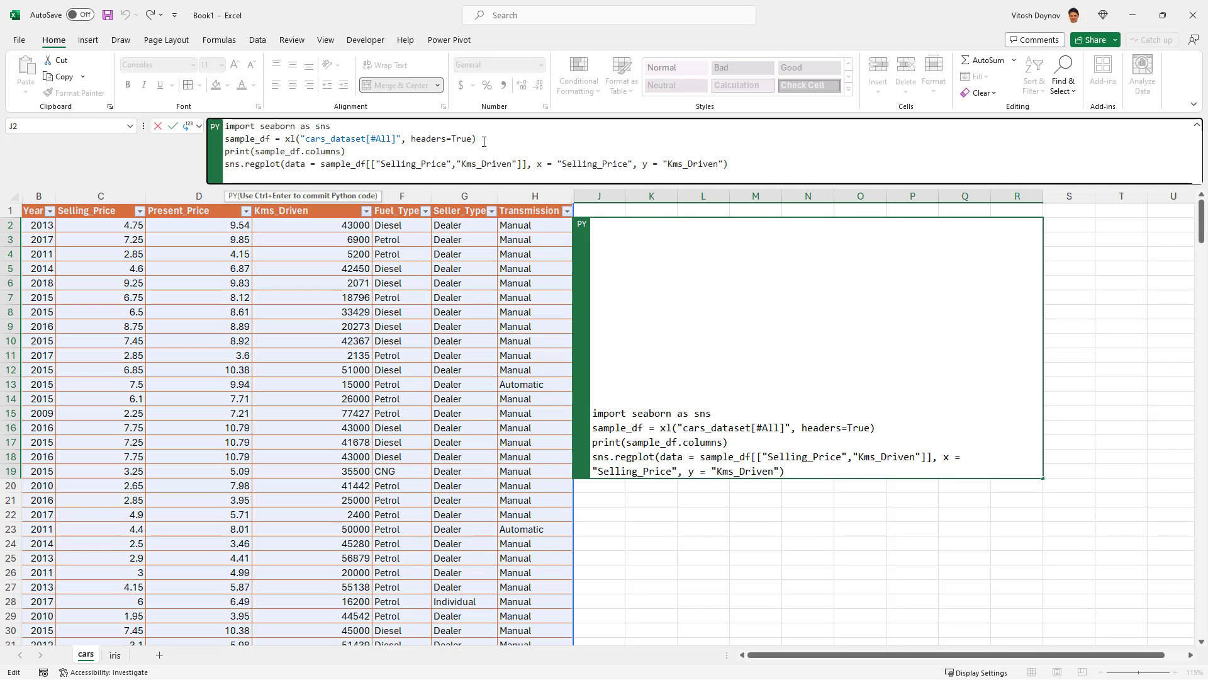
{"action": "key", "text": "Return"}
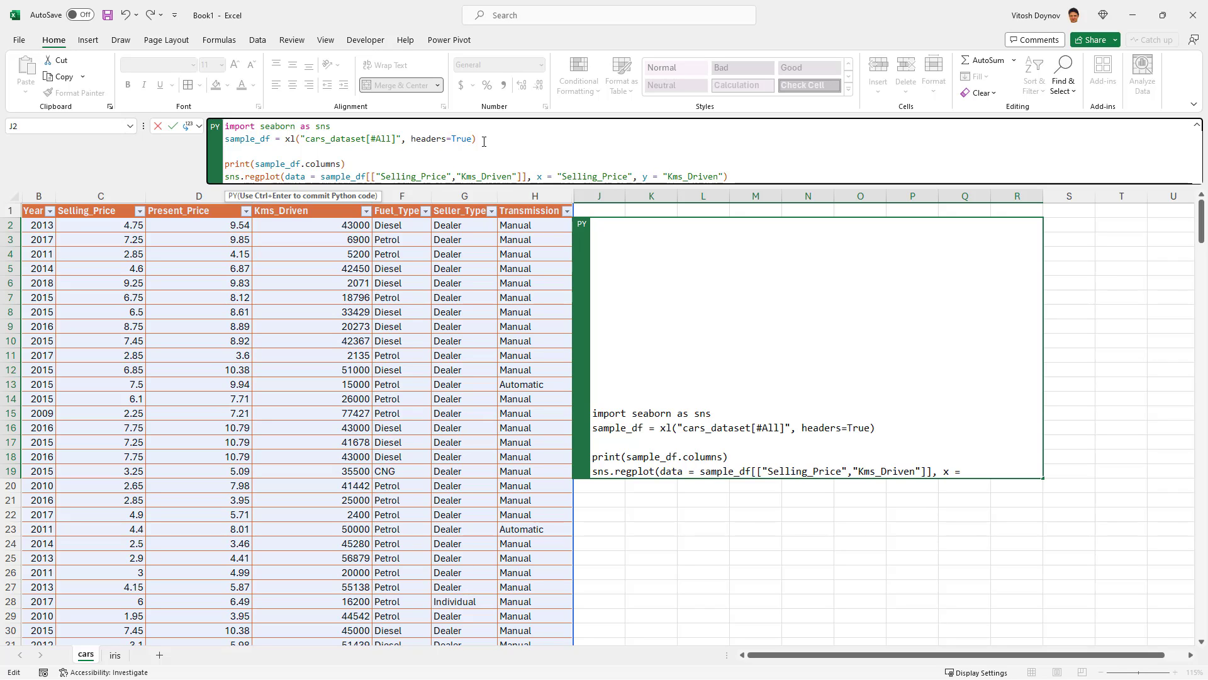
{"action": "type", "text": "options"}
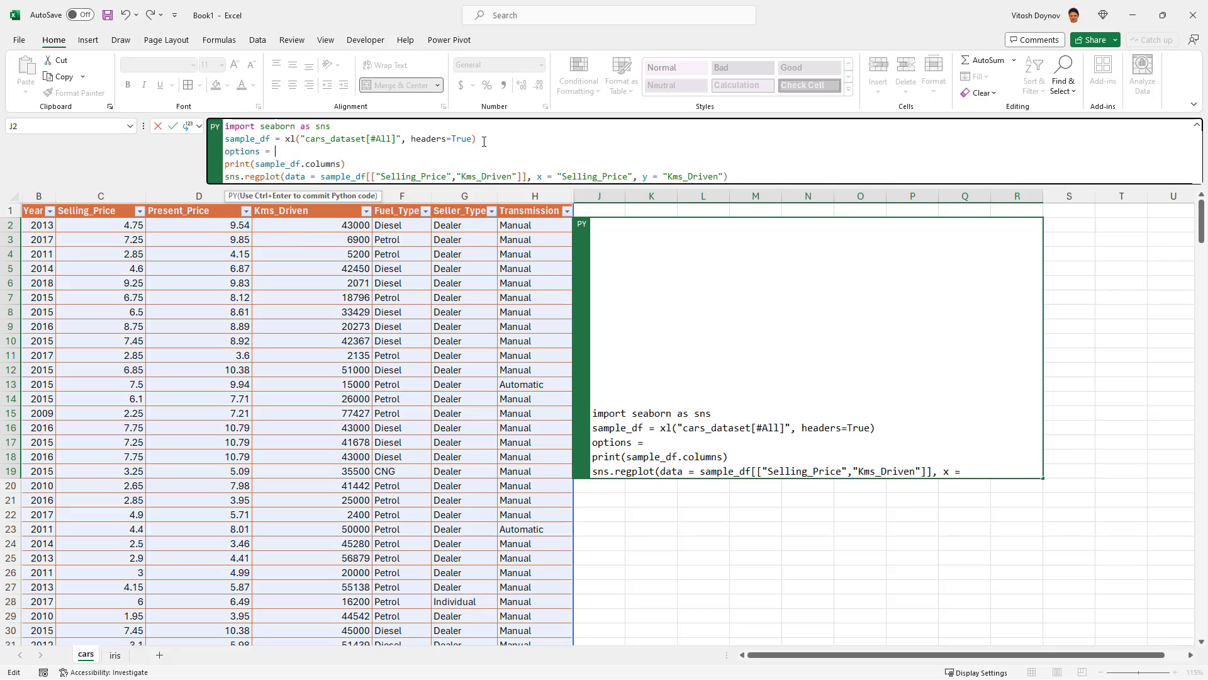
{"action": "type", "text": " = ["}
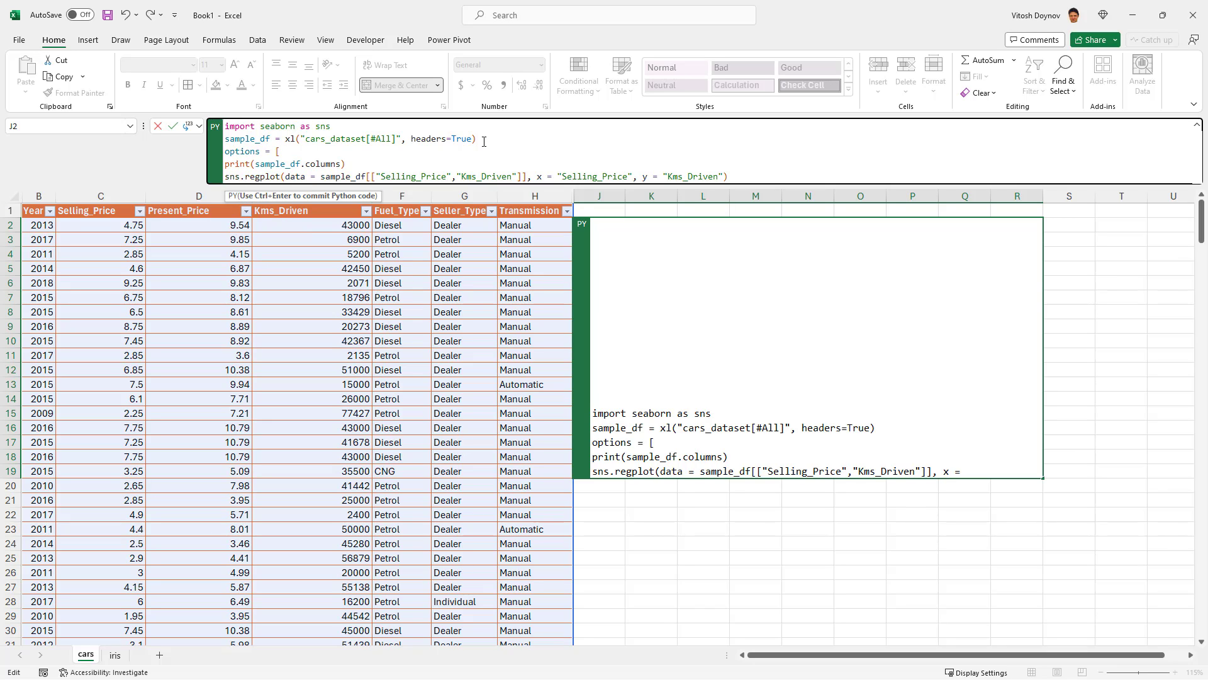
{"action": "type", "text": "500000"}
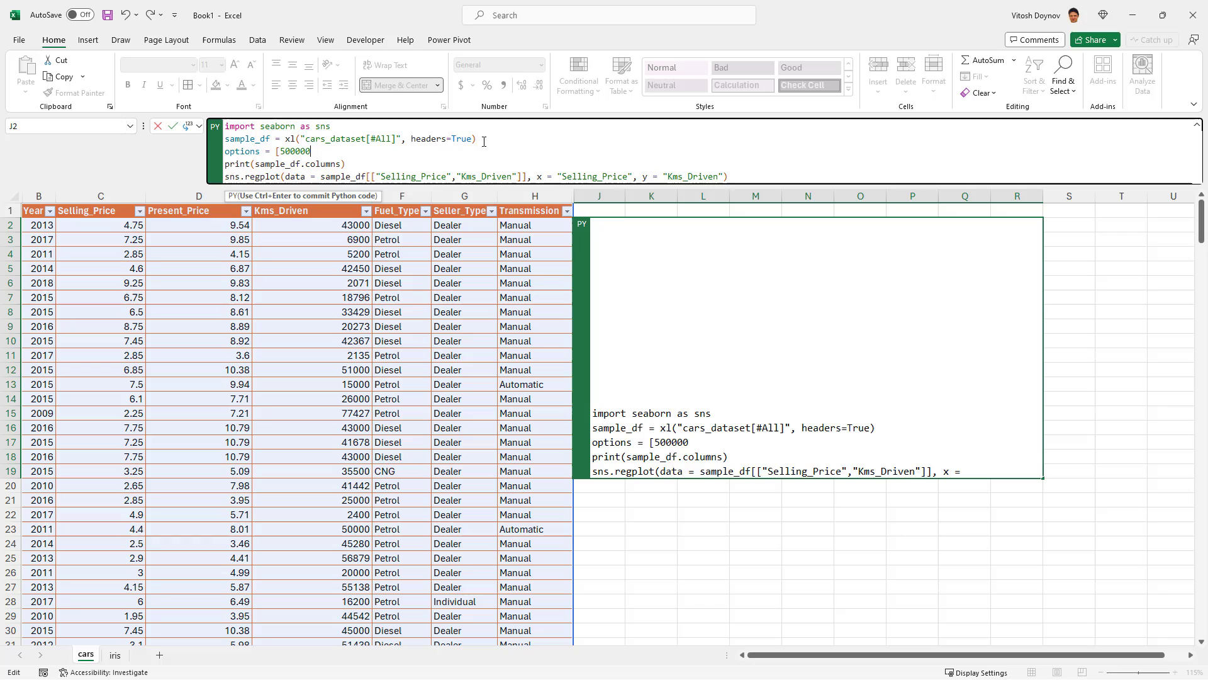
{"action": "type", "text": "]"}
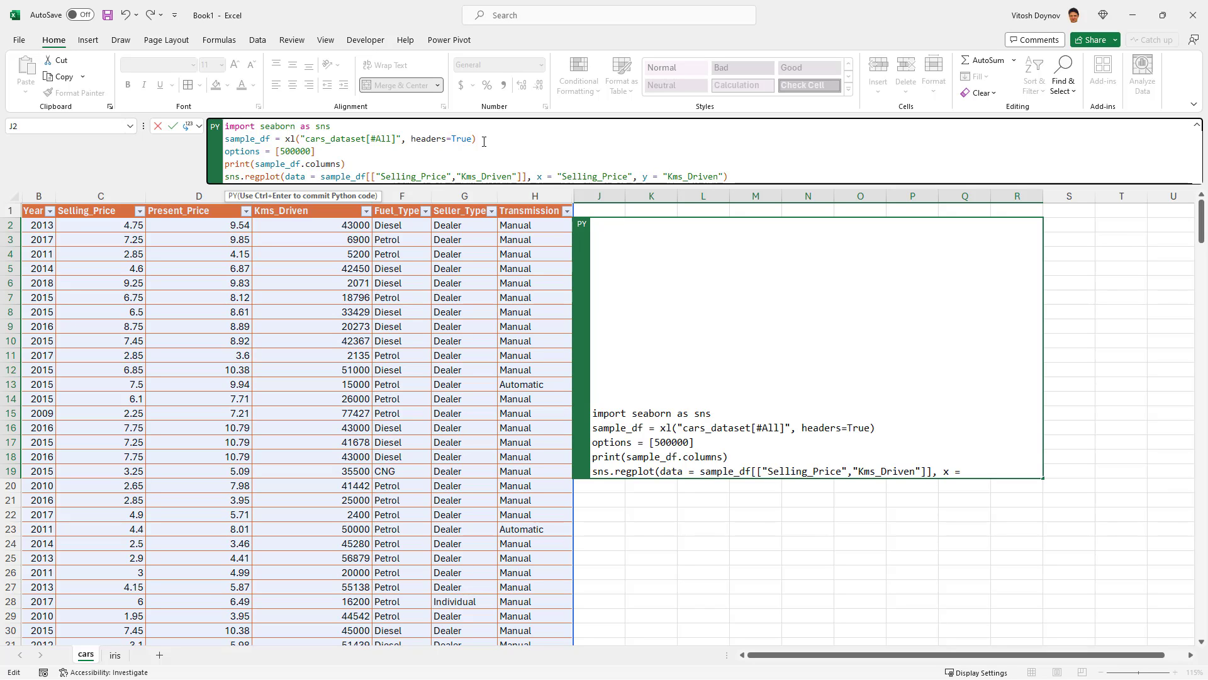
Type the filter line cars_df = cars_df.loc["Kms_Driven"].isnotin(options)
{"action": "key", "text": "Return"}
{"action": "type", "text": "c"}
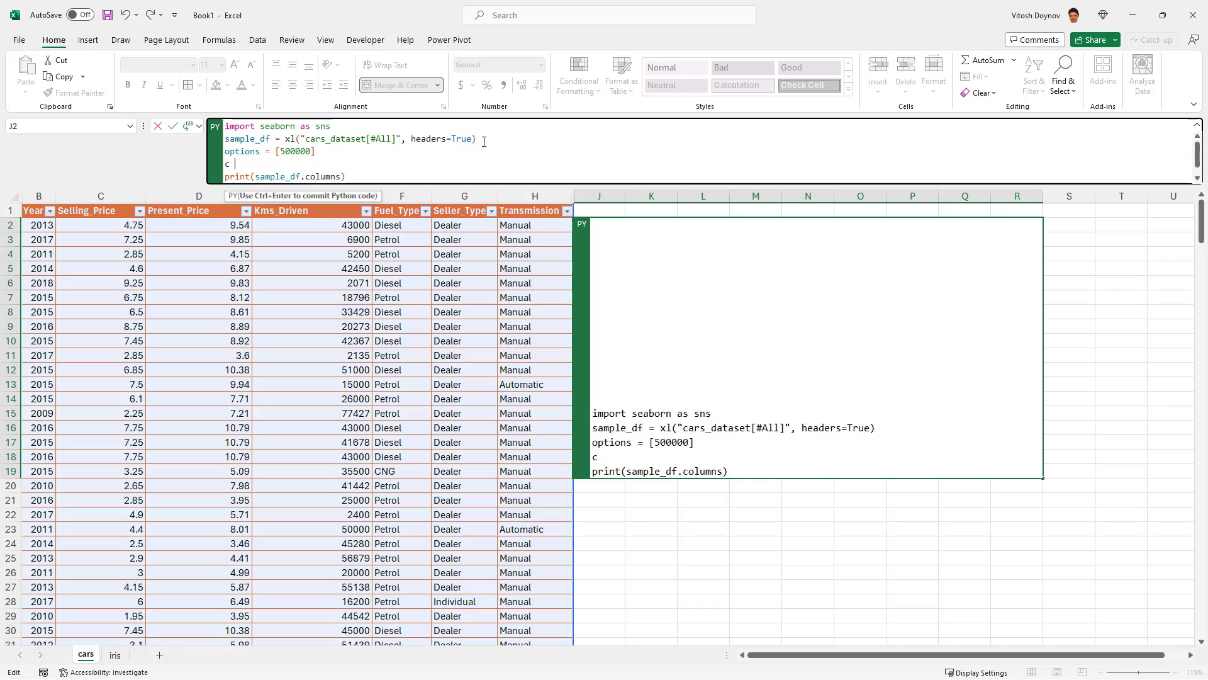
{"action": "key", "text": "BackSpace"}
{"action": "type", "text": "ars_df = cars"}
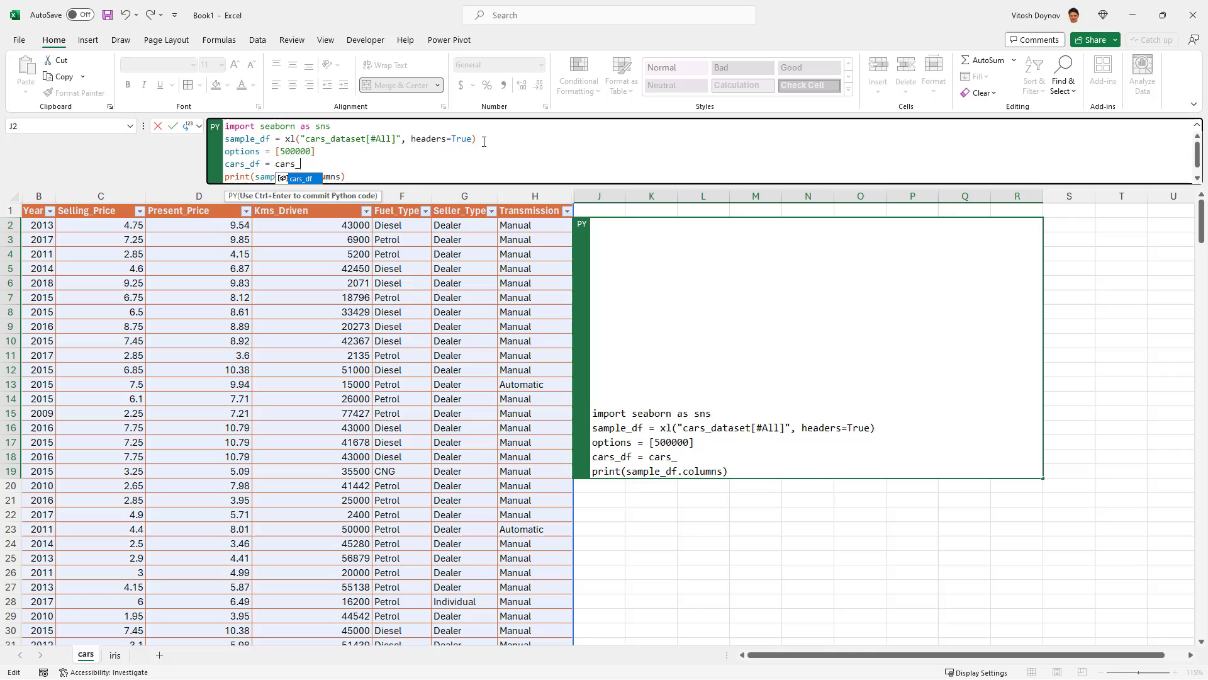
{"action": "type", "text": "_df;"}
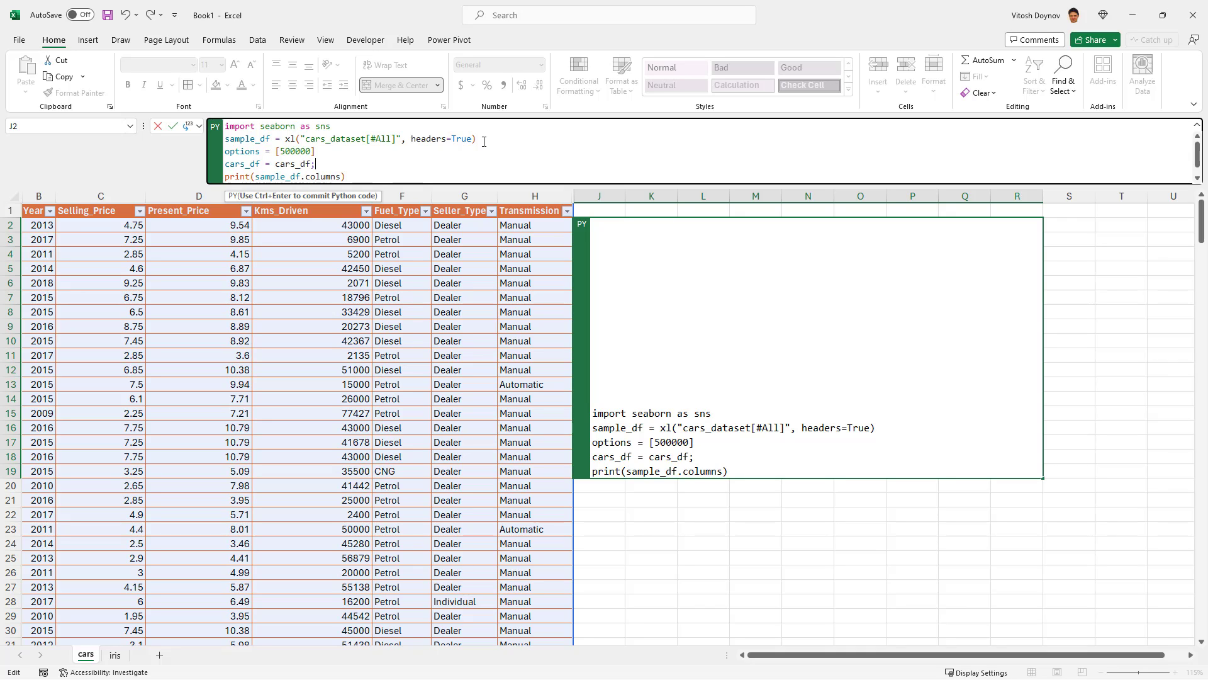
{"action": "key", "text": "BackSpace"}
{"action": "type", "text": ".locpcarsw"}
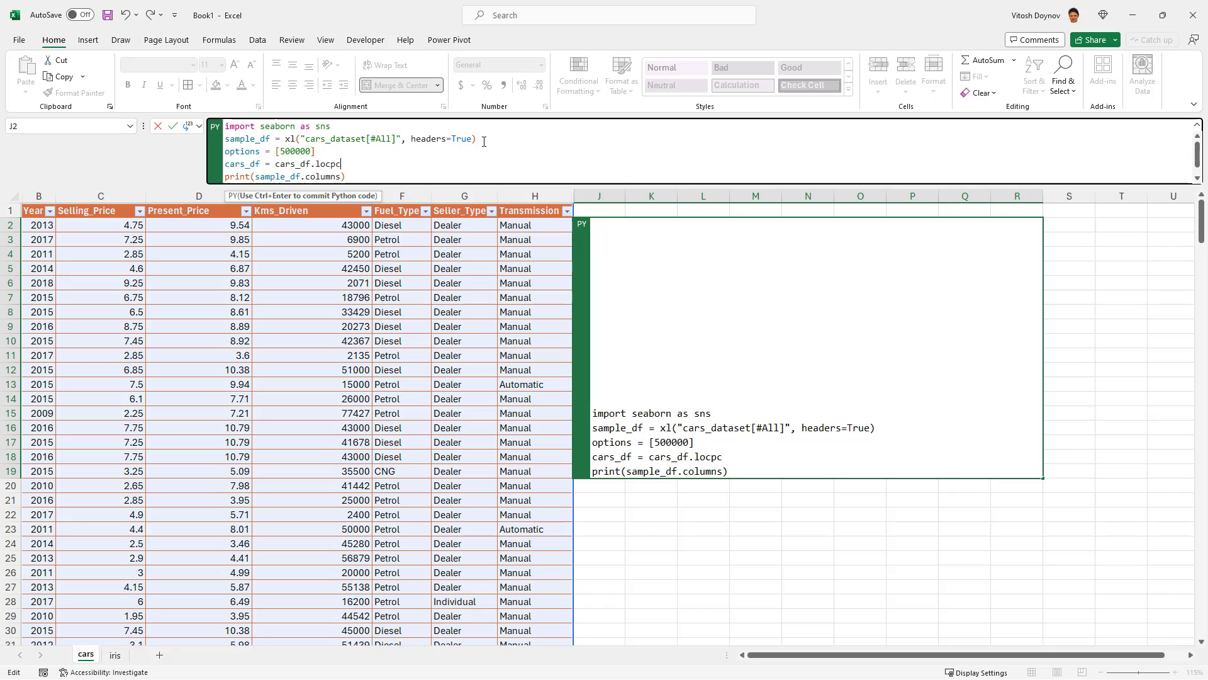
{"action": "key", "text": "BackSpace"}
{"action": "key", "text": "BackSpace"}
{"action": "key", "text": "BackSpace"}
{"action": "key", "text": "BackSpace"}
{"action": "key", "text": "BackSpace"}
{"action": "key", "text": "BackSpace"}
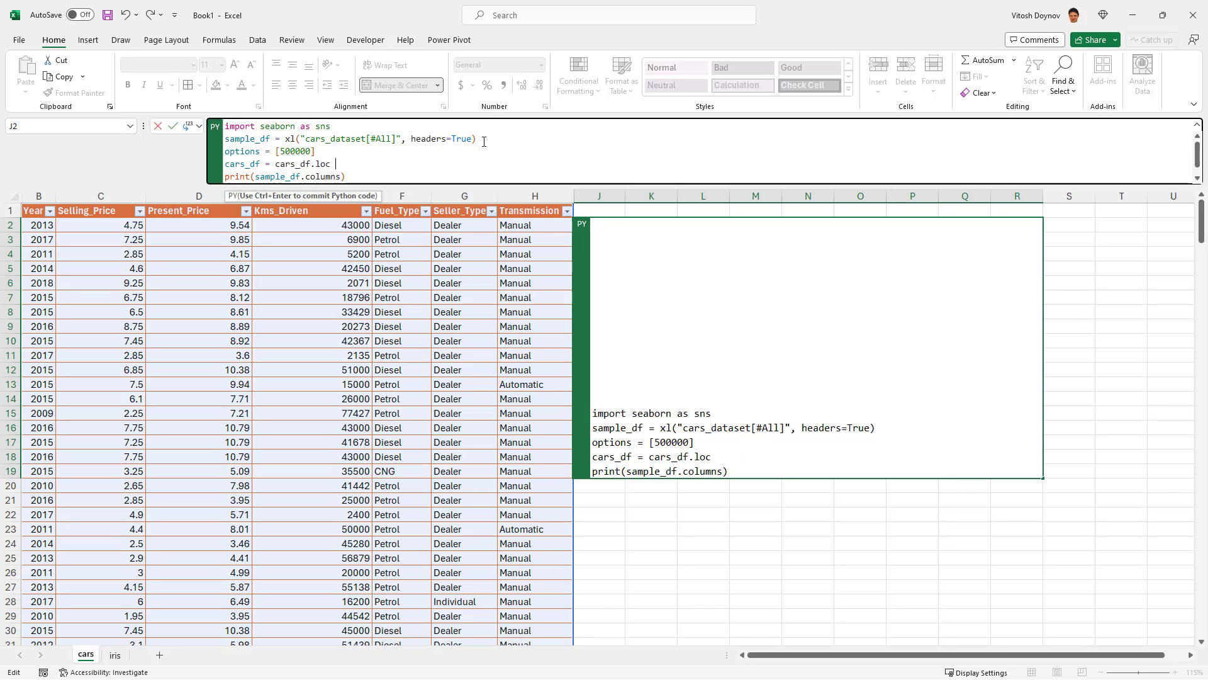
{"action": "type", "text": "[\""}
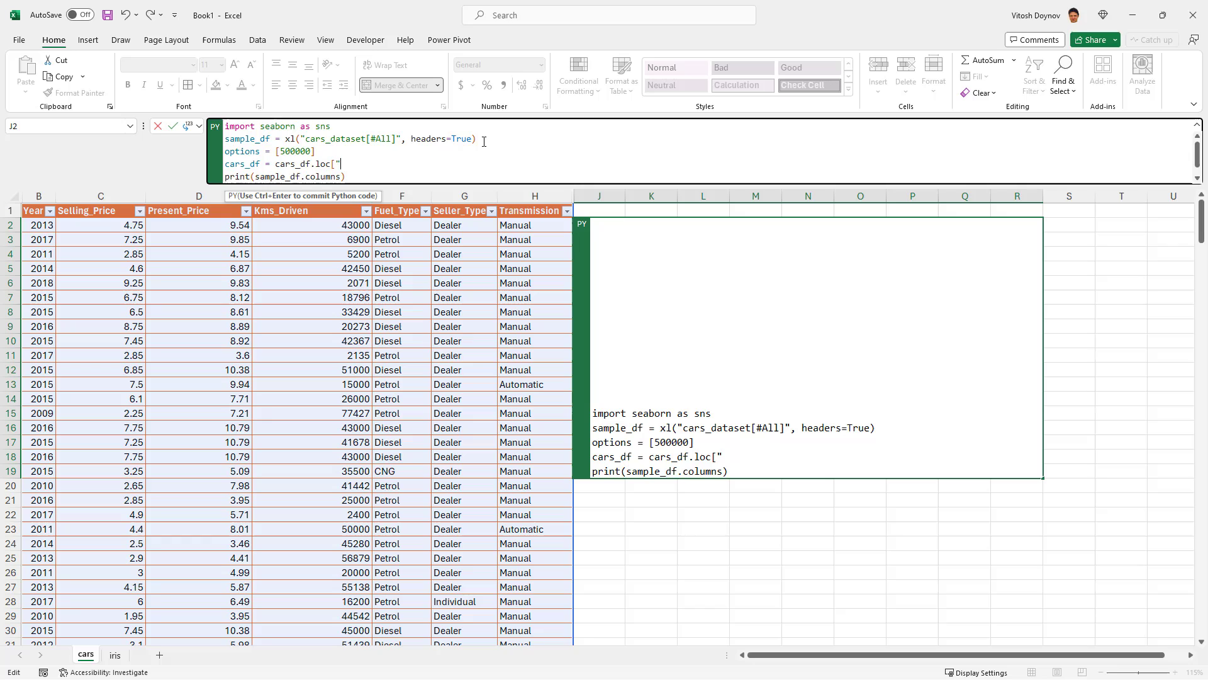
{"action": "type", "text": "K"}
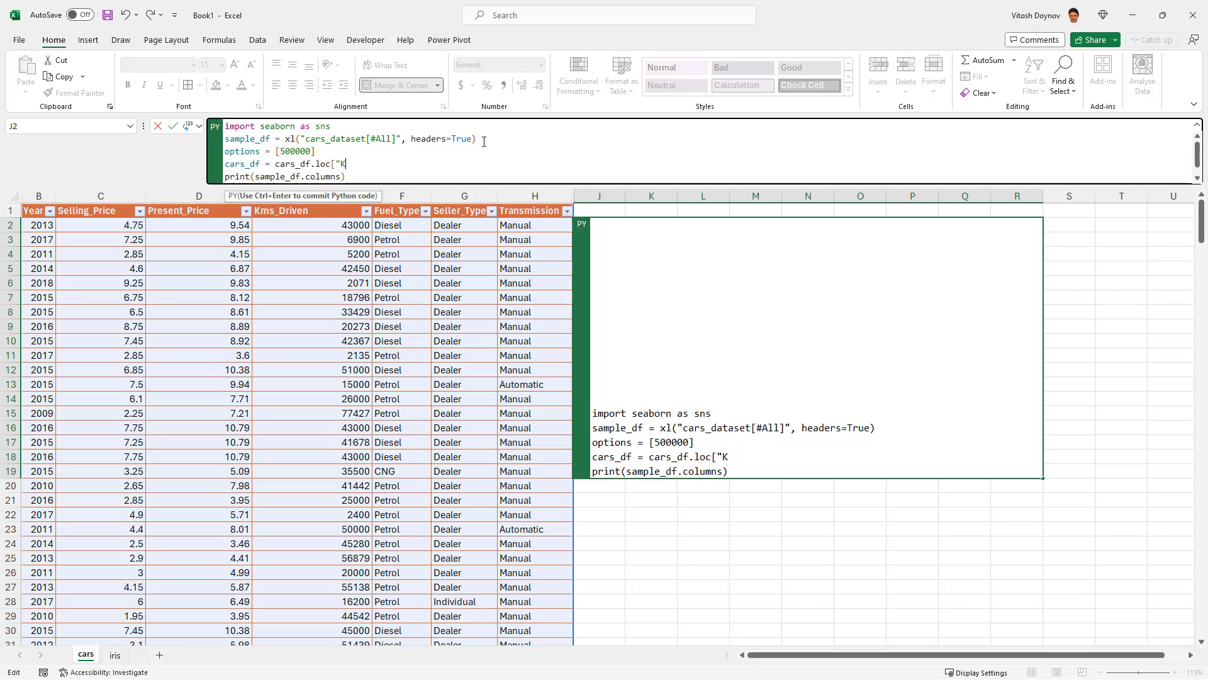
{"action": "type", "text": "ms_Driven\"].isnoti"}
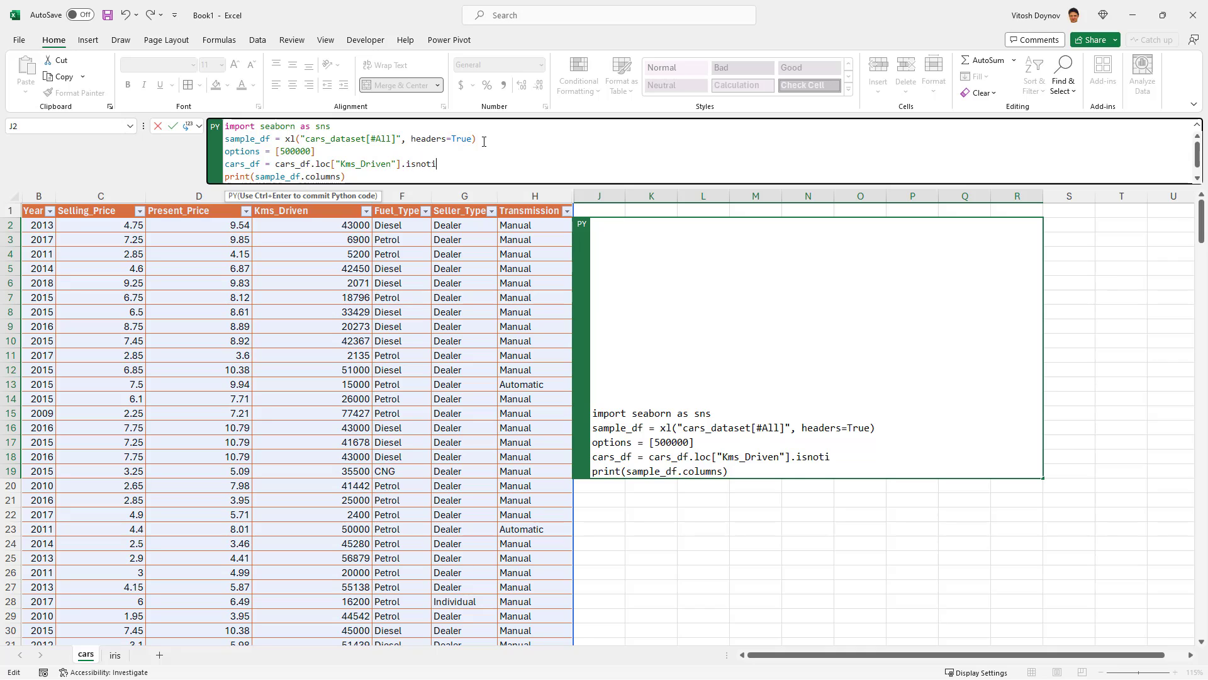
{"action": "type", "text": "n("}
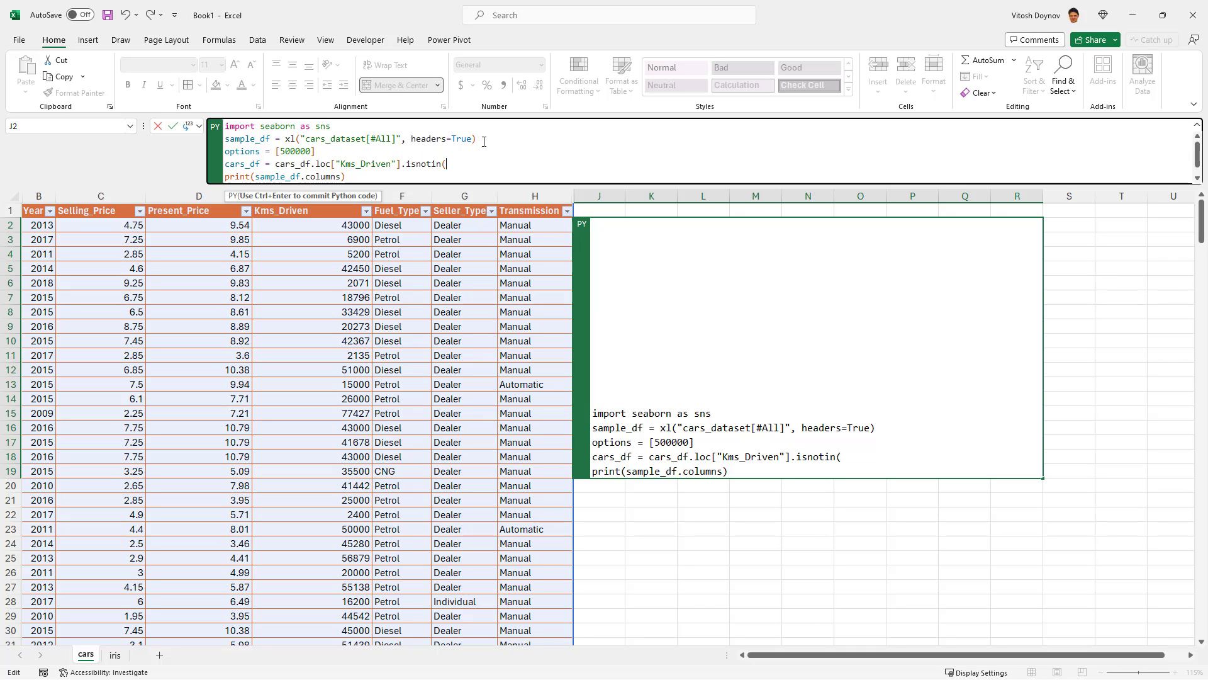
{"action": "type", "text": "options"}
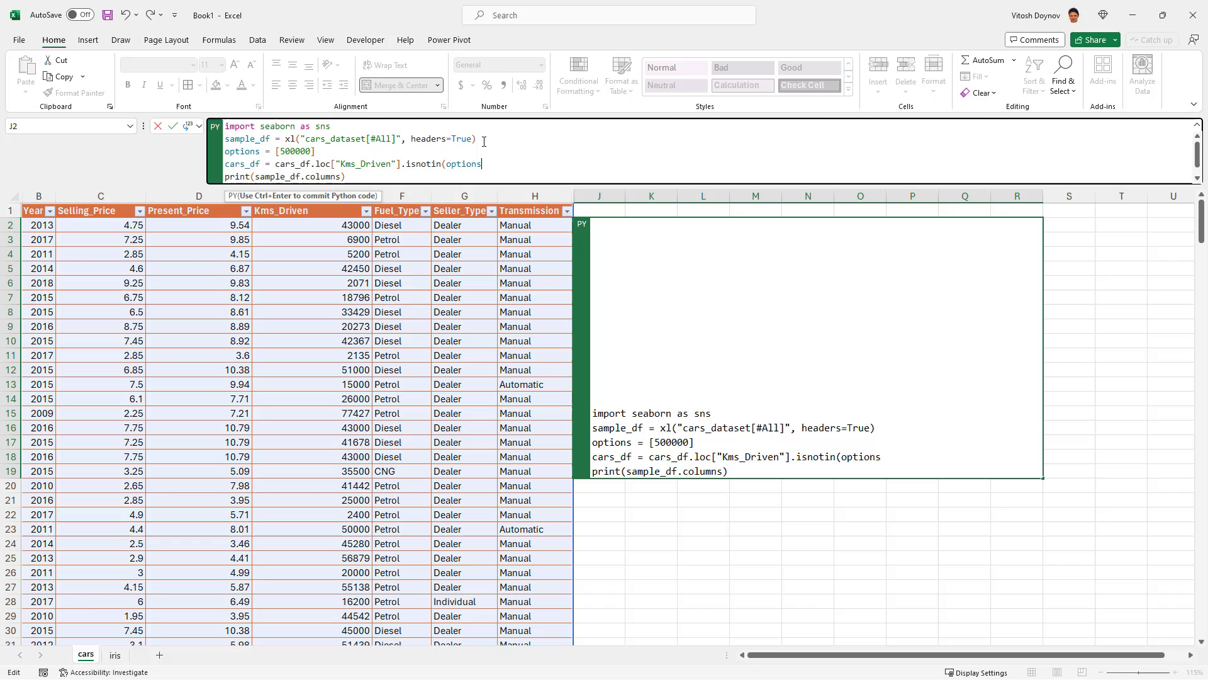
{"action": "type", "text": ")["}
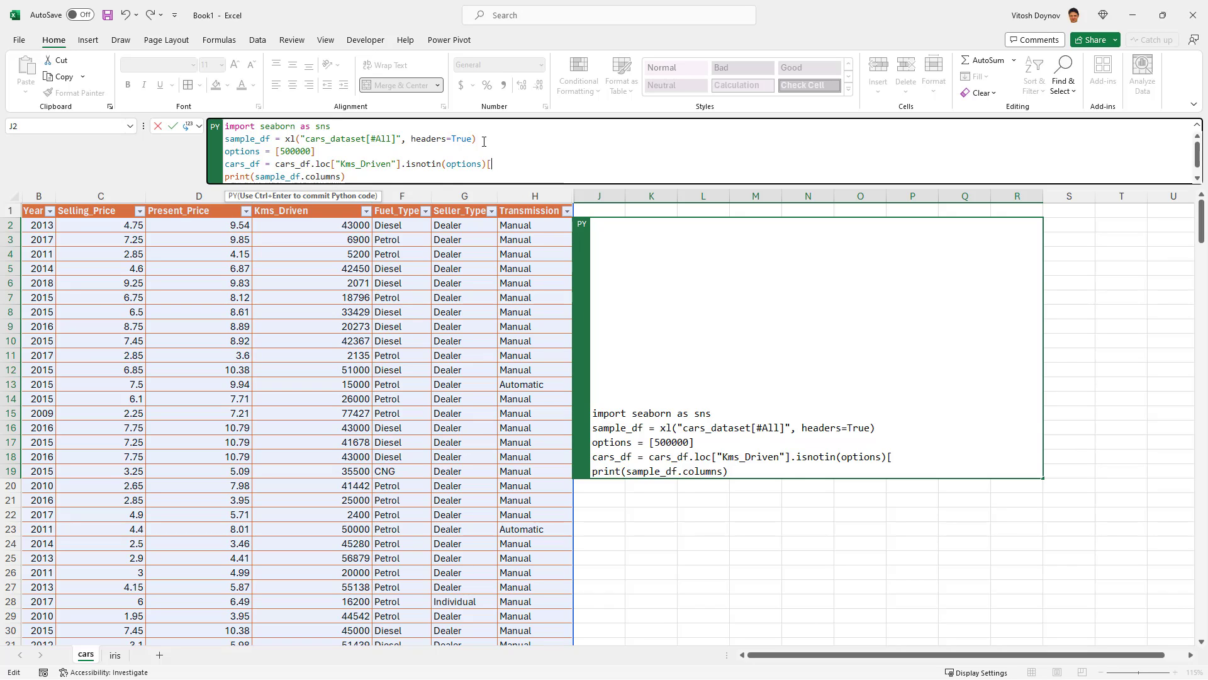
{"action": "key", "text": "BackSpace"}
Close the filter's bracket, run J2, and read the resulting error
{"action": "type", "text": "]"}
{"action": "key", "text": "ctrl+Return"}
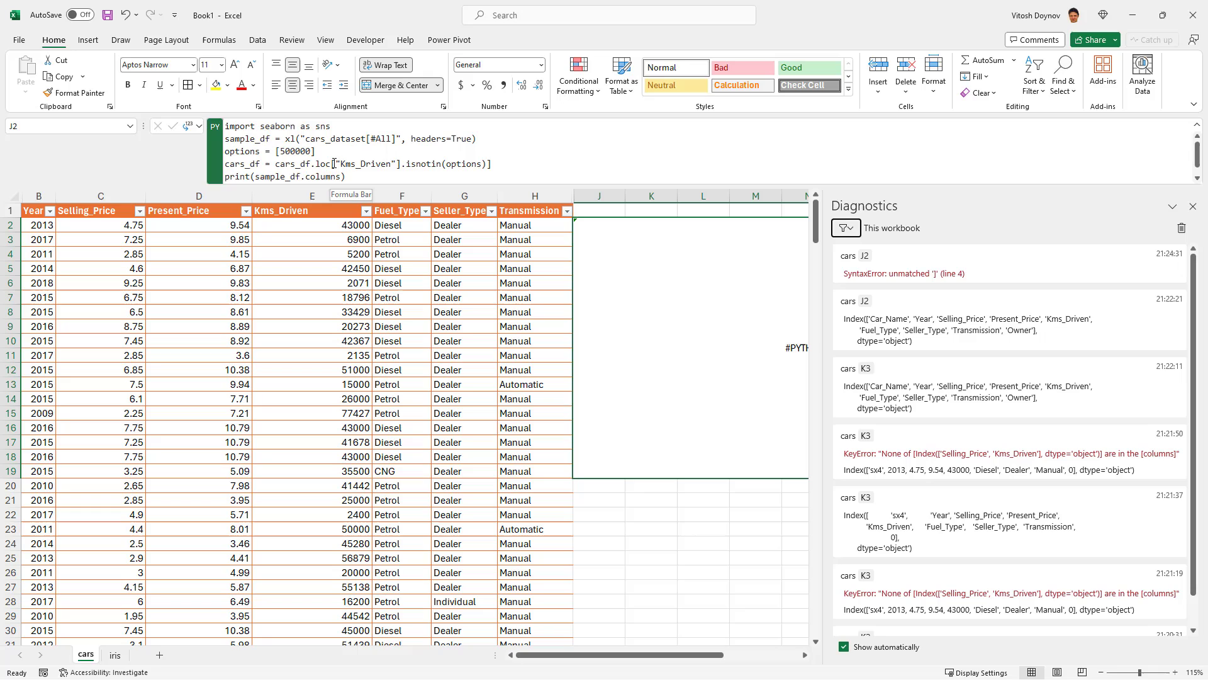
{"action": "left_click", "coordinate": [517, 165]}
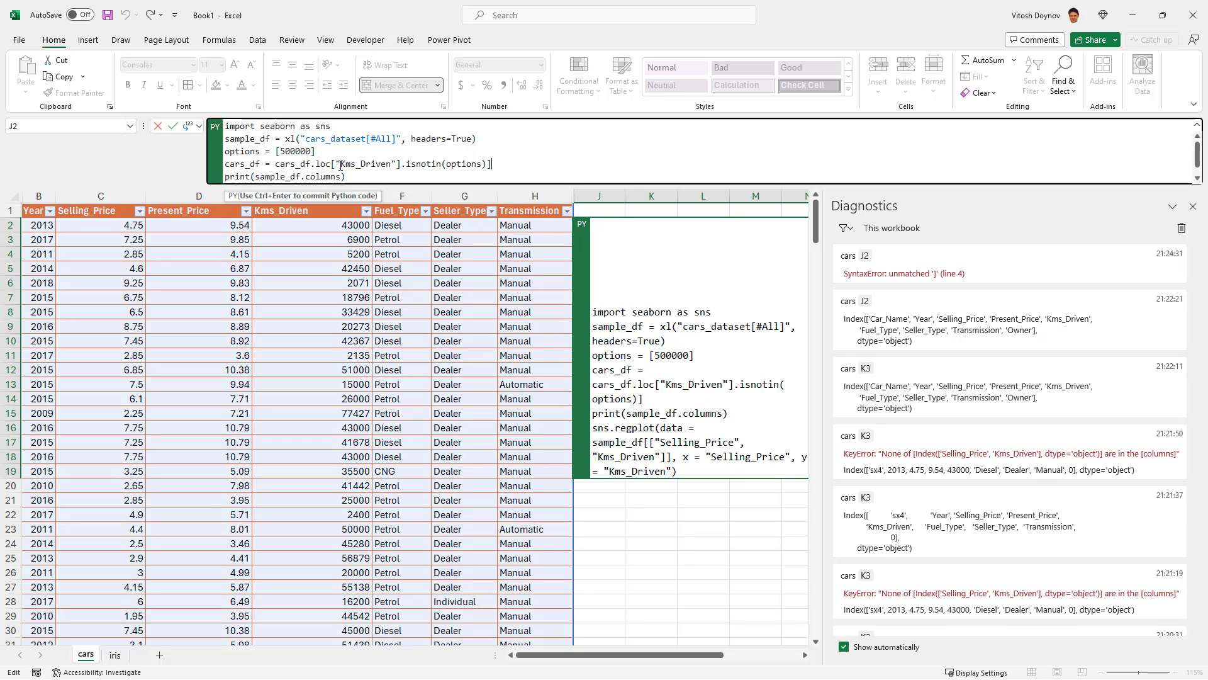
Insert cars_df[ after loc[ so the filter indexes cars_df["Kms_Driven"], then rerun
{"action": "left_click", "coordinate": [335, 165]}
{"action": "type", "text": "cars_"}
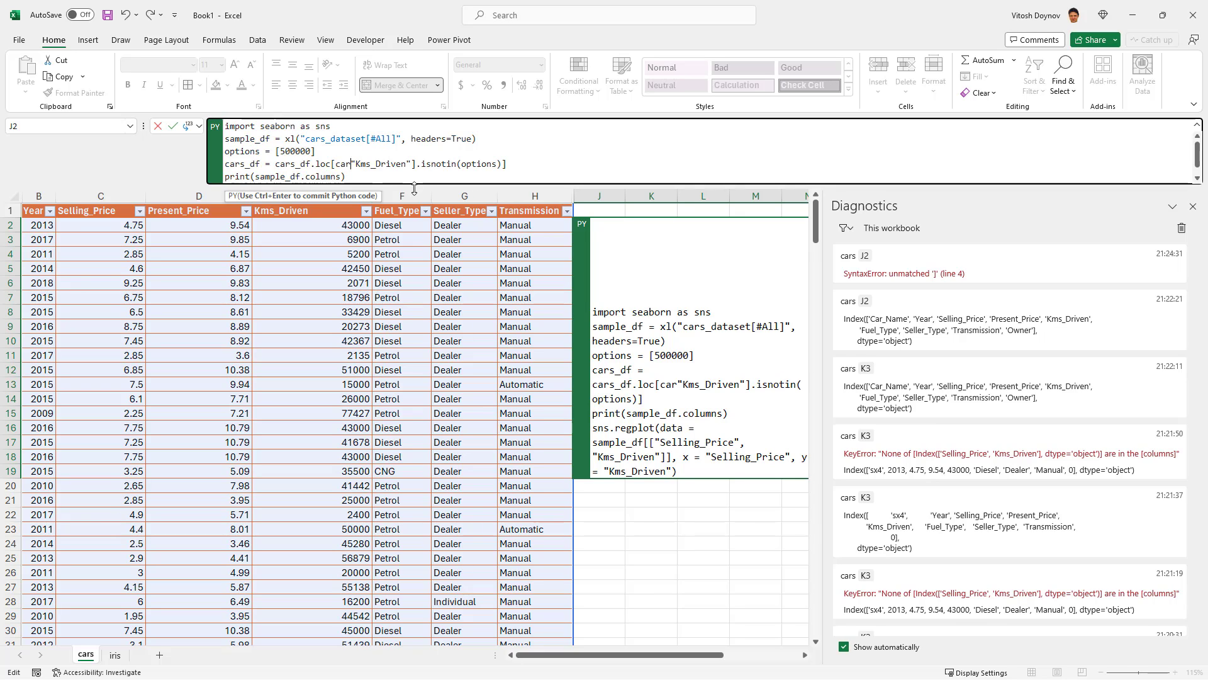
{"action": "type", "text": "df["}
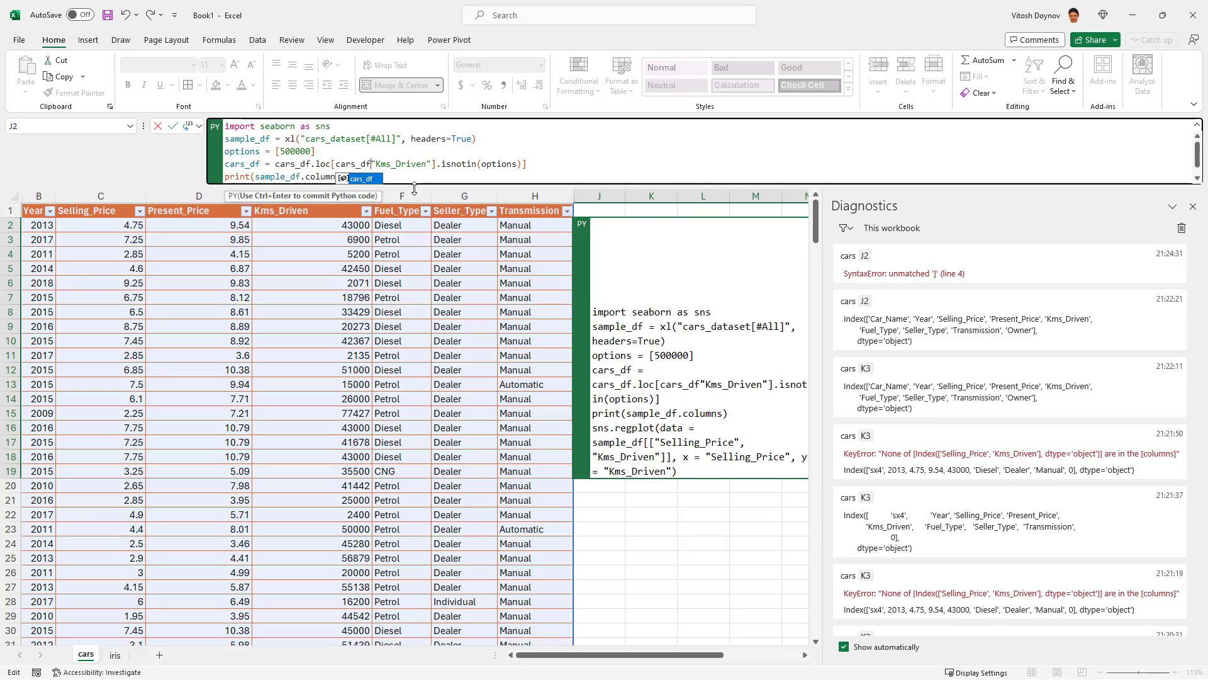
{"action": "key", "text": "ctrl+Return"}
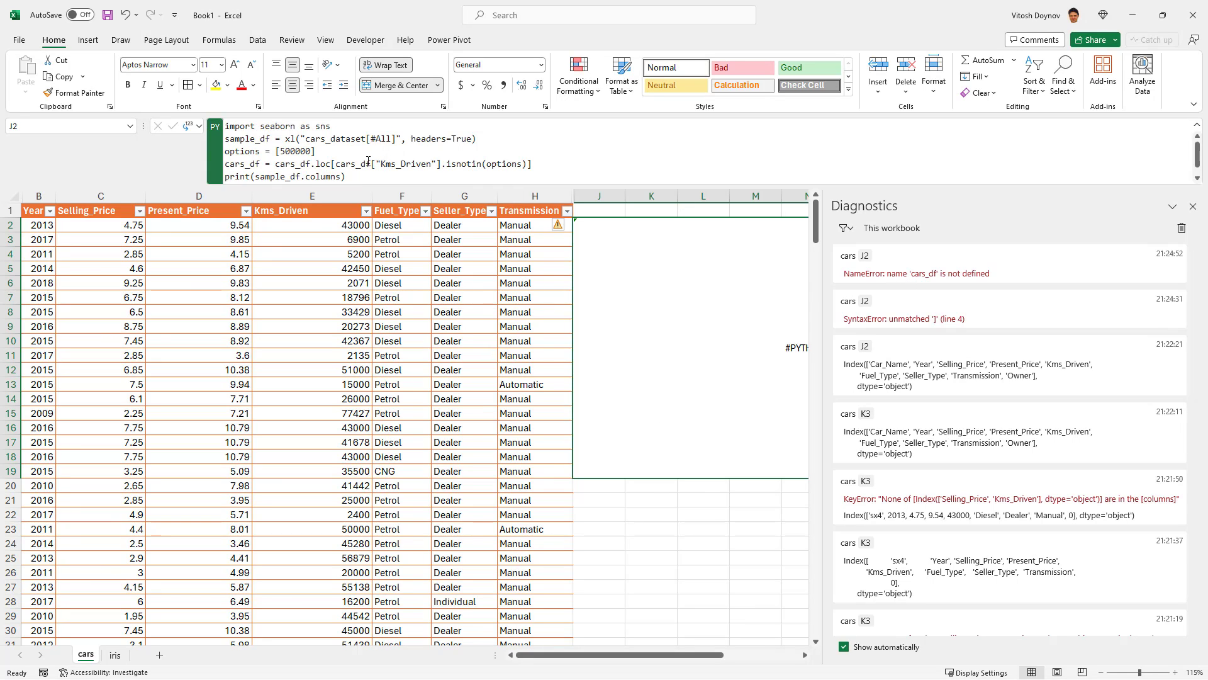
Switch the filter to .notin(options), rerun J2, and expand the formula bar to six lines
{"action": "left_click", "coordinate": [296, 164]}
{"action": "left_click_drag", "start_coordinate": [275, 163], "coordinate": [481, 164]}
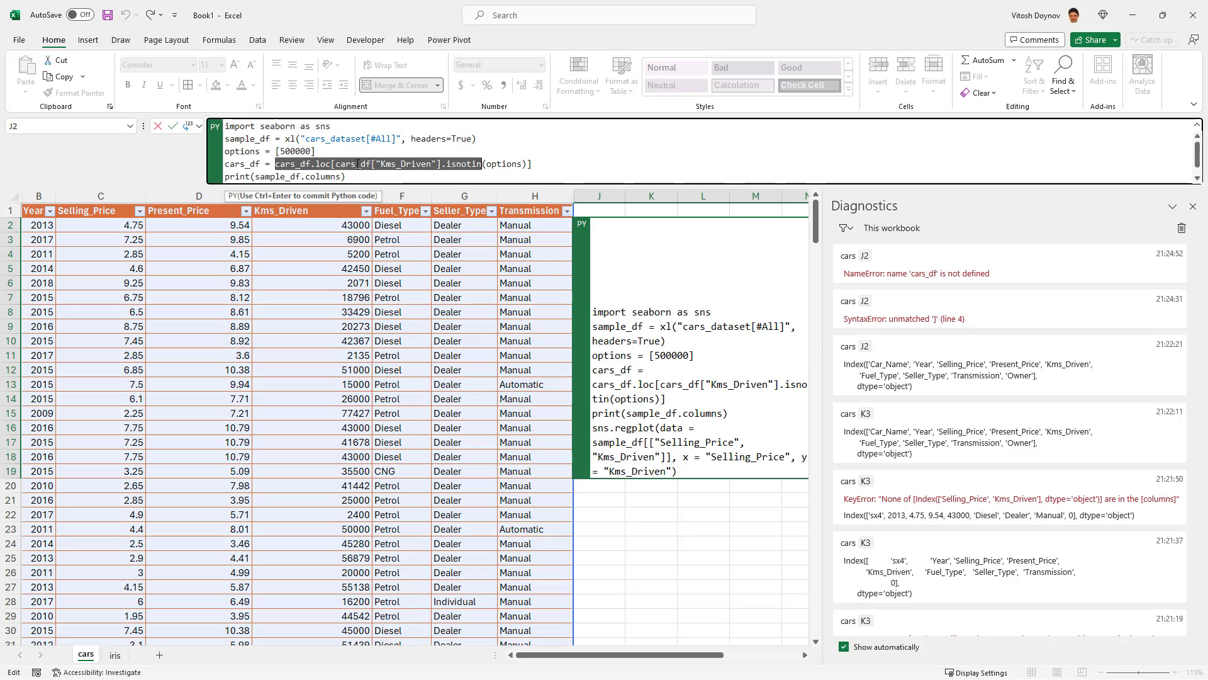
{"action": "left_click", "coordinate": [357, 165]}
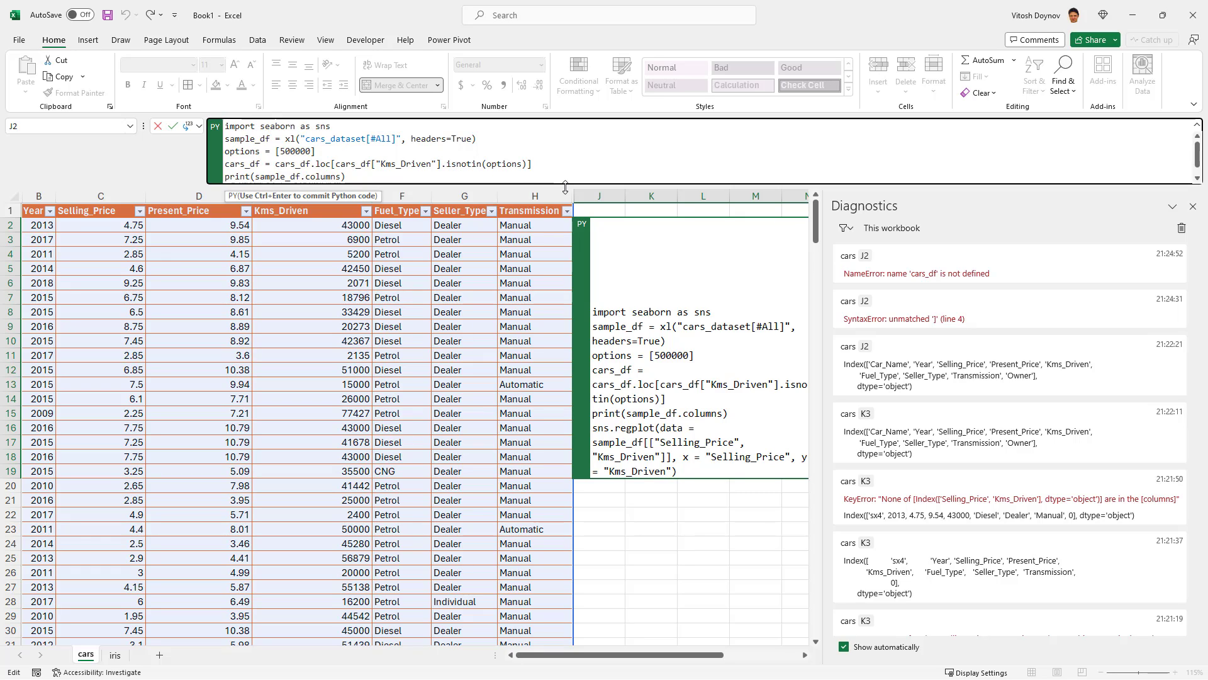
{"action": "key", "text": "BackSpace"}
{"action": "key", "text": "BackSpace"}
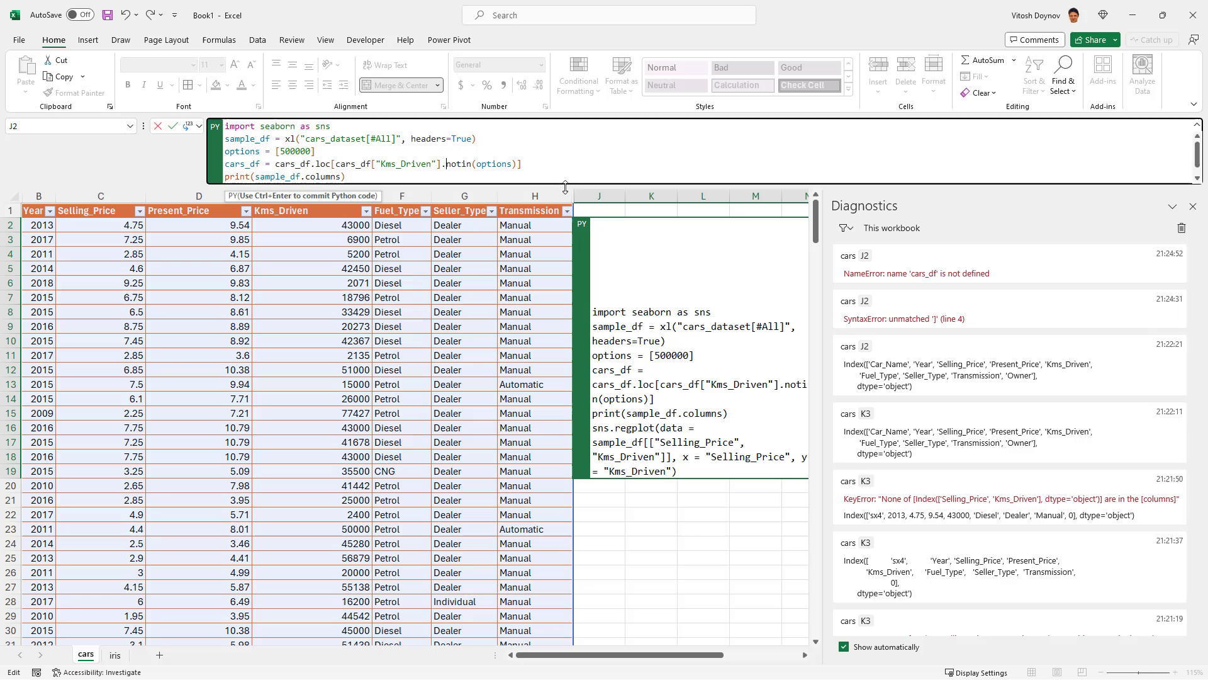
{"action": "key", "text": "ctrl+Return"}
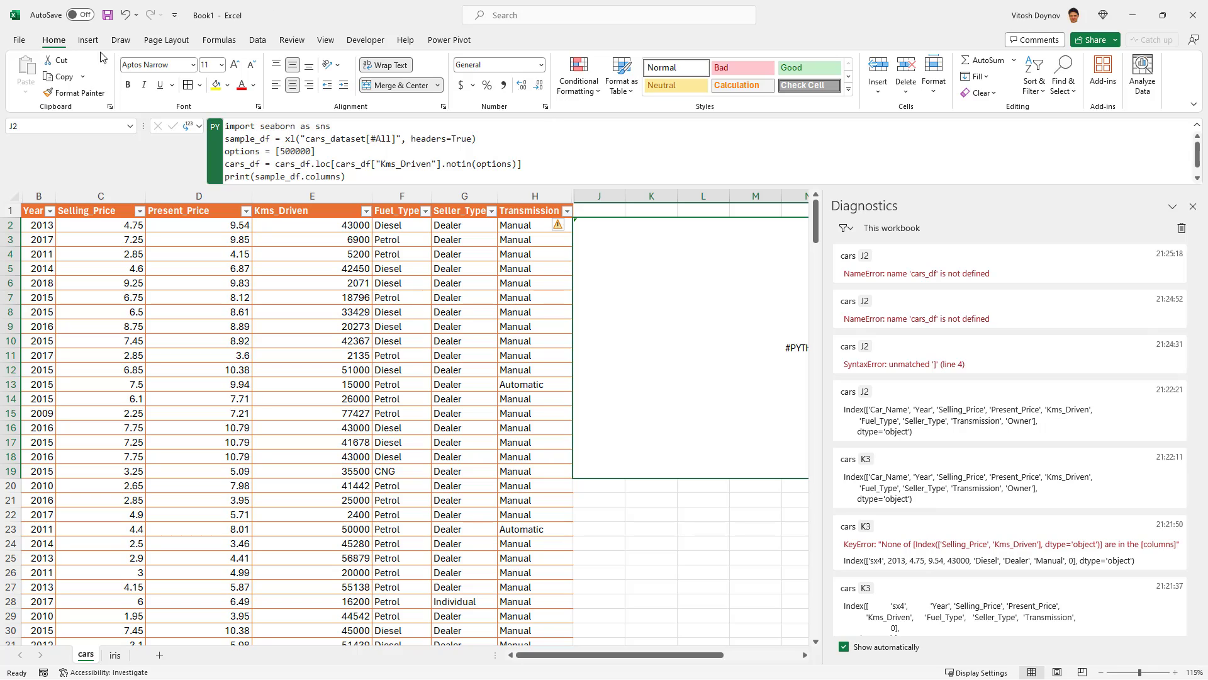
{"action": "left_click_drag", "start_coordinate": [311, 187], "coordinate": [313, 238]}
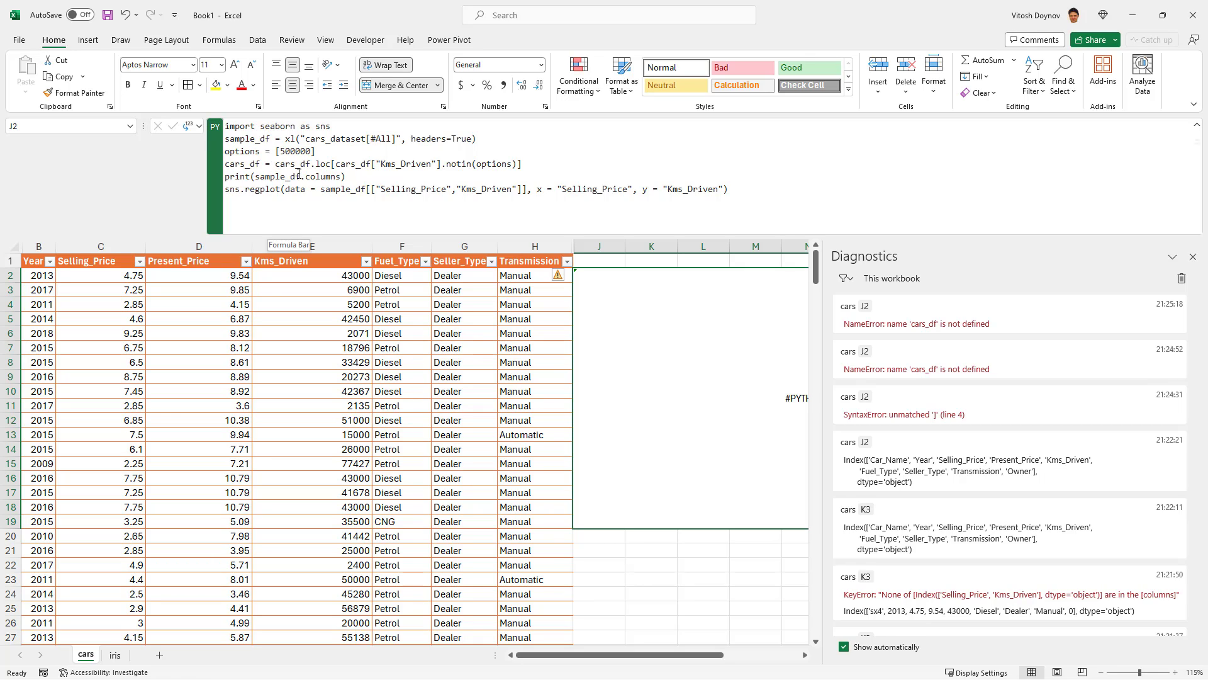
Keep the filter line and load the table on line 2 as cars_df instead of sample_df
{"action": "left_click_drag", "start_coordinate": [228, 164], "coordinate": [521, 164]}
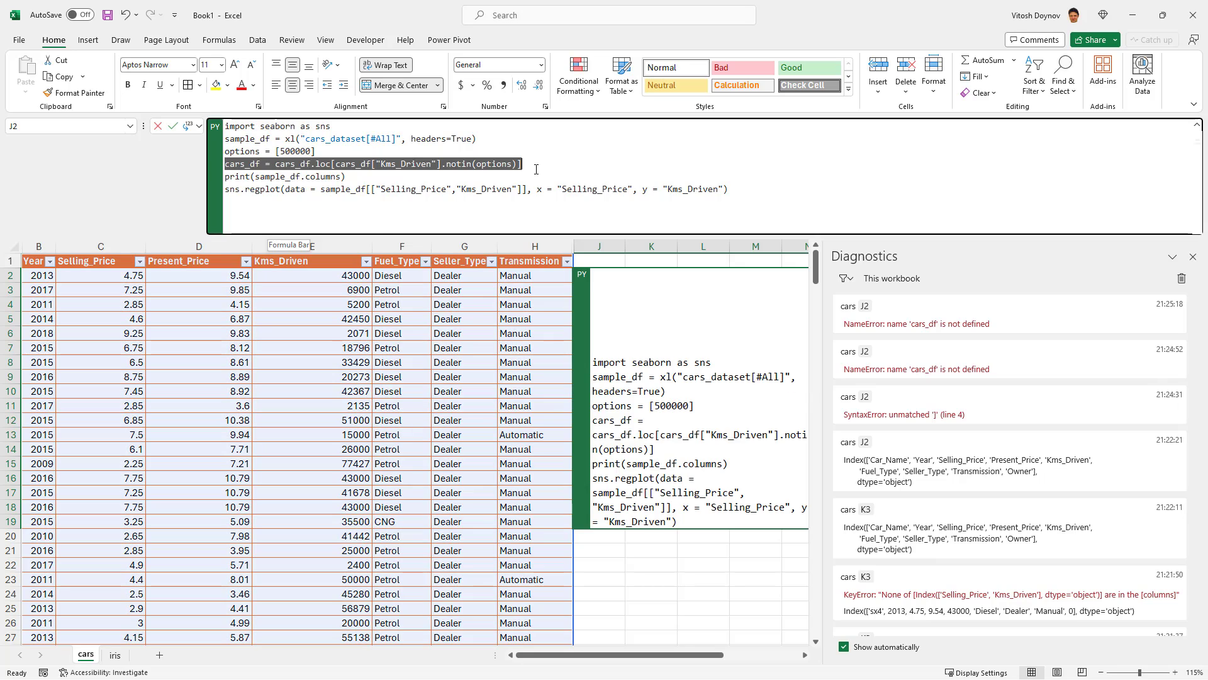
{"action": "key", "text": "BackSpace"}
{"action": "key", "text": "ctrl+z"}
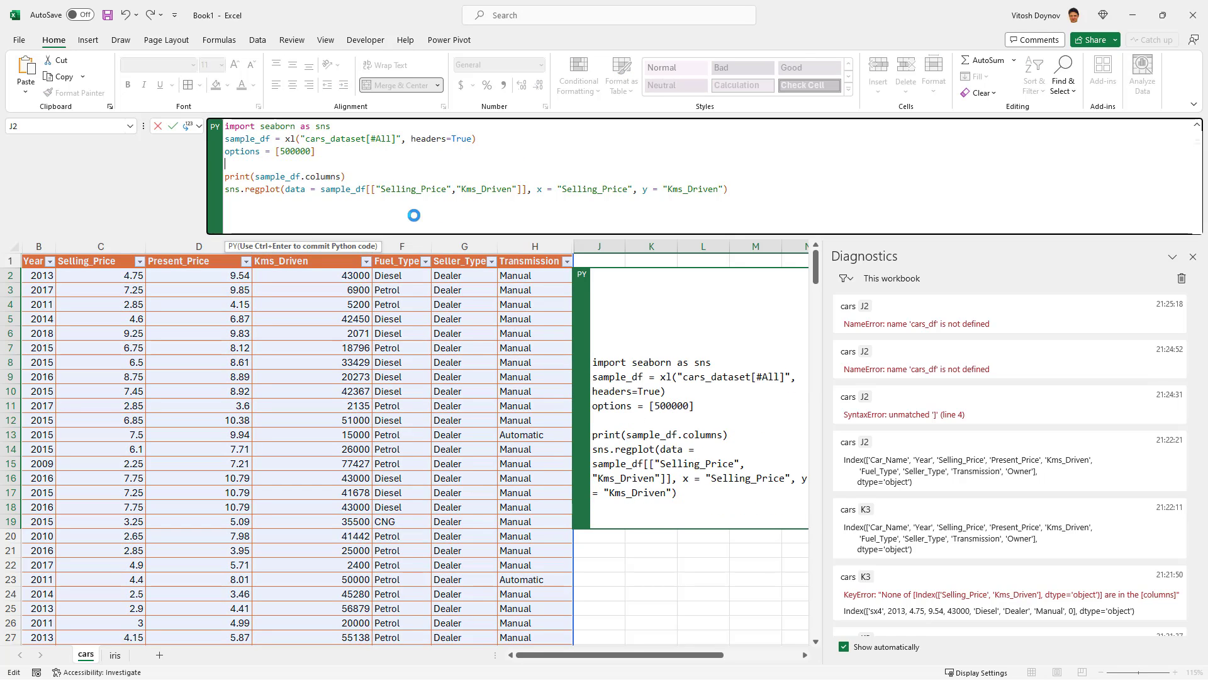
{"action": "key", "text": "BackSpace"}
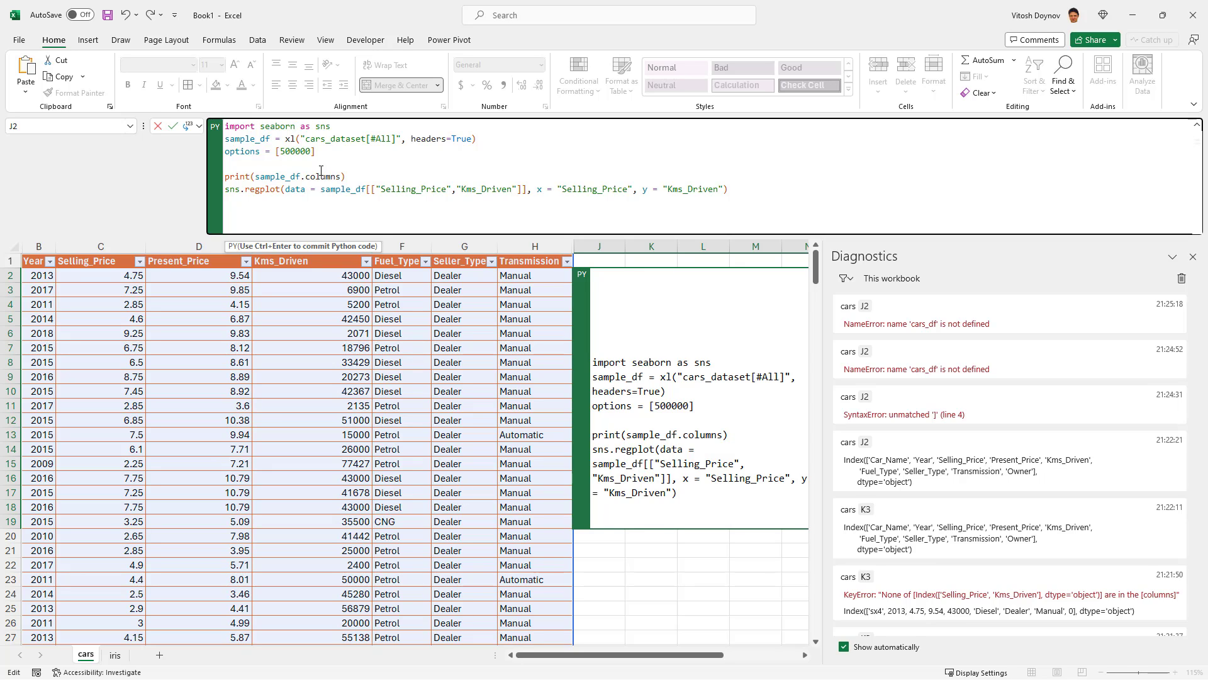
{"action": "key", "text": "ctrl+z"}
{"action": "double_click", "coordinate": [256, 139]}
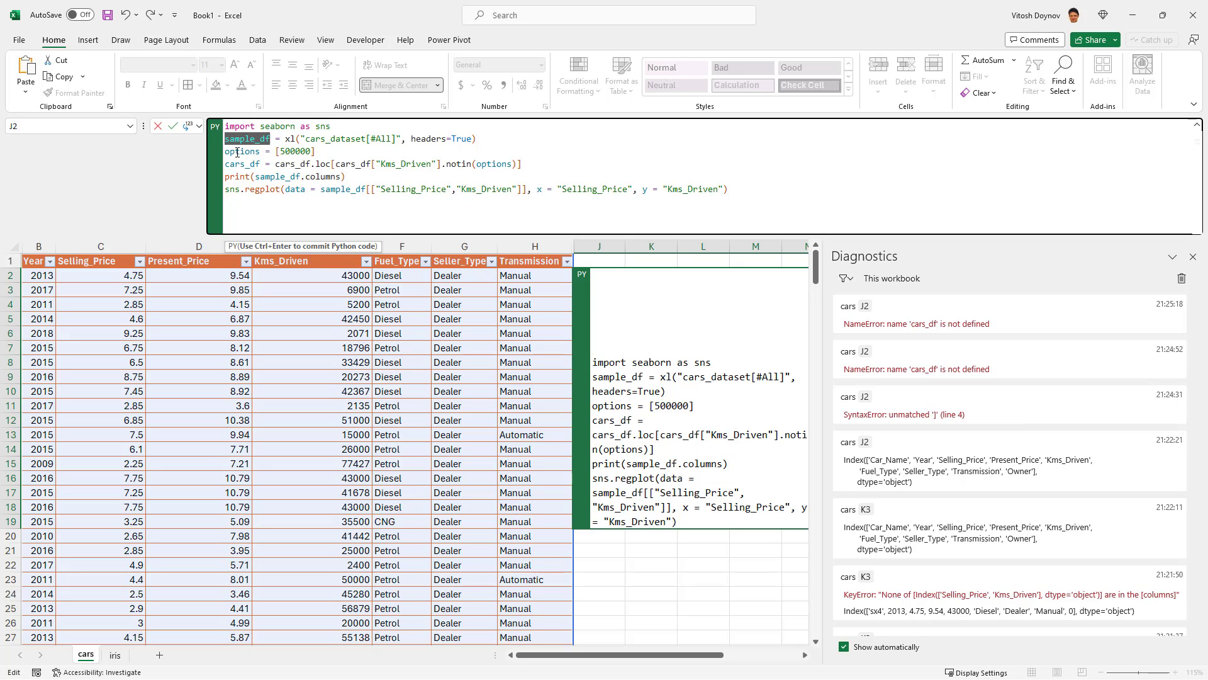
{"action": "type", "text": "cars_df"}
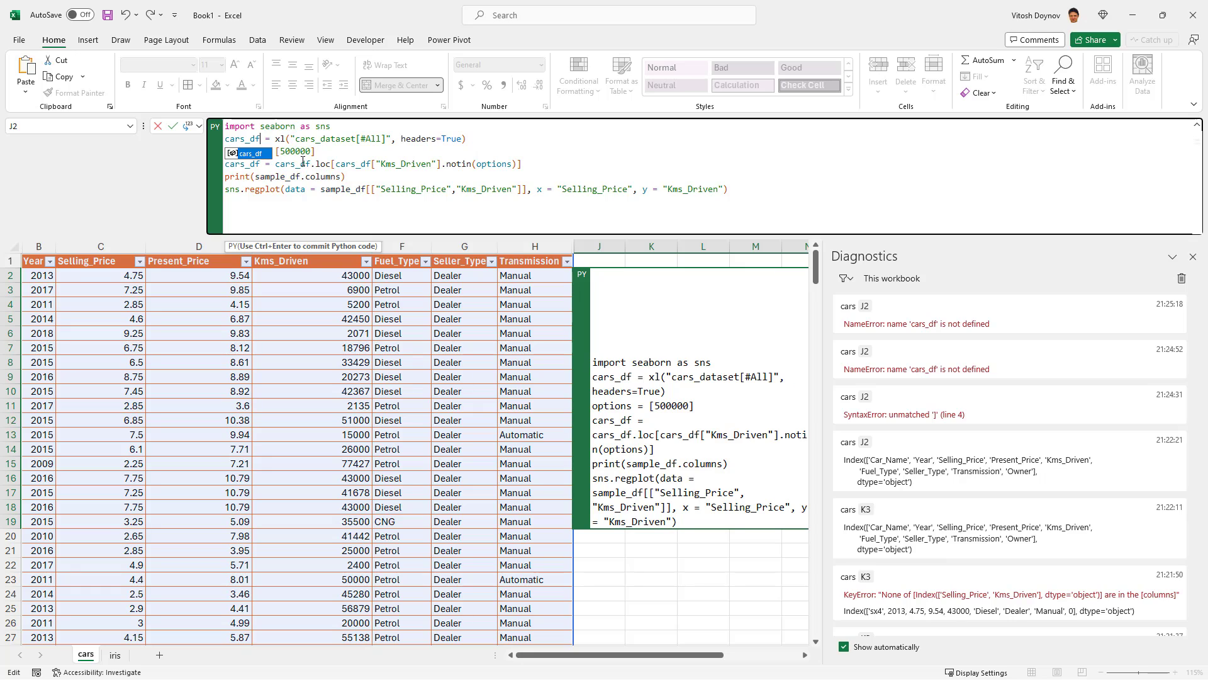
{"action": "key", "text": "Escape"}
Print cars_df instead of sample_df.columns and rerun the cell, which raises the notin AttributeError
{"action": "double_click", "coordinate": [294, 190]}
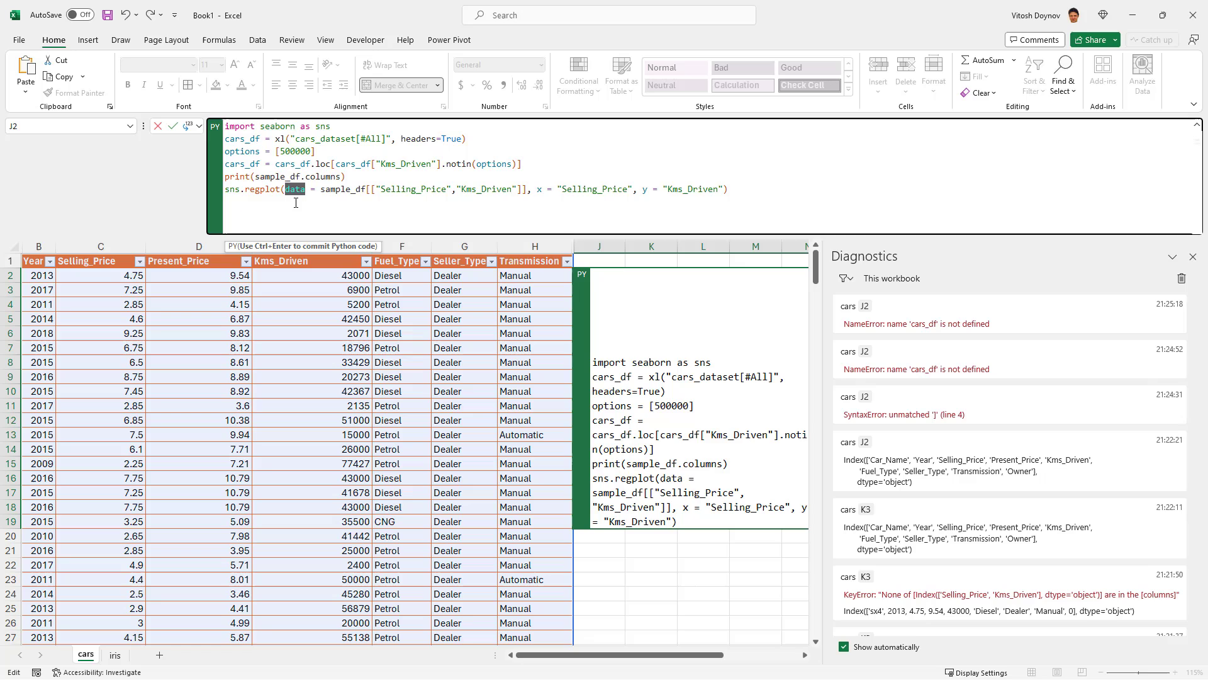
{"action": "left_click_drag", "start_coordinate": [256, 177], "coordinate": [342, 177]}
{"action": "type", "text": "cars_df"}
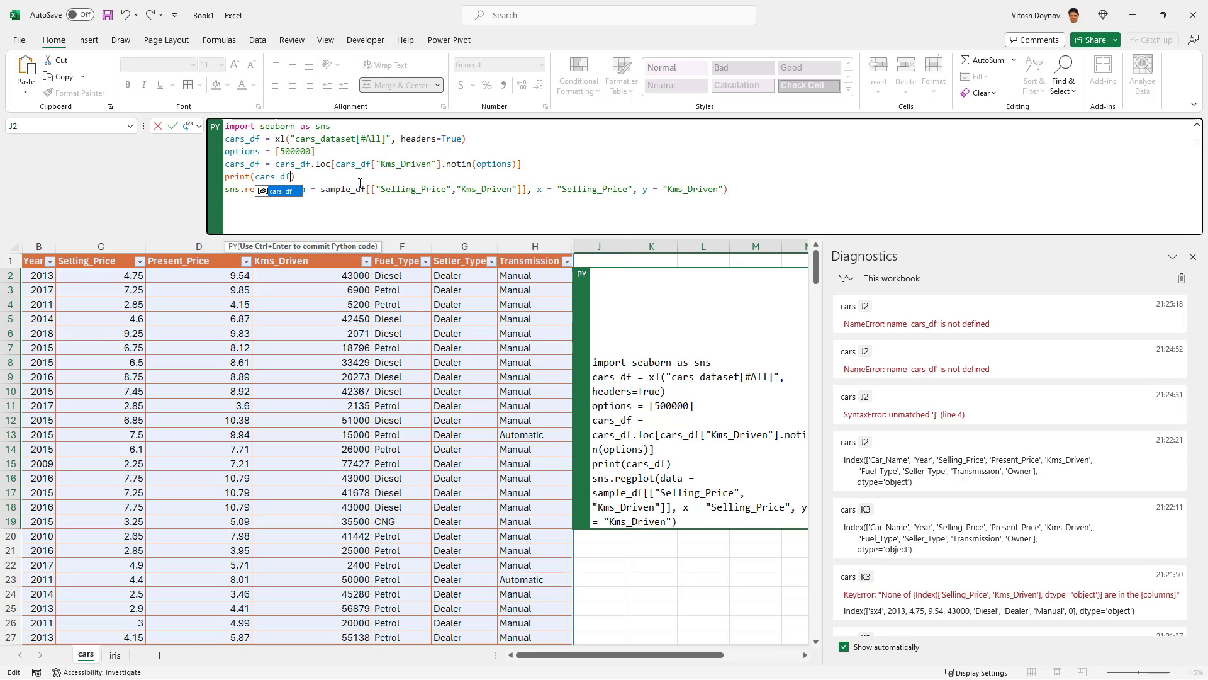
{"action": "key", "text": "ctrl+Return"}
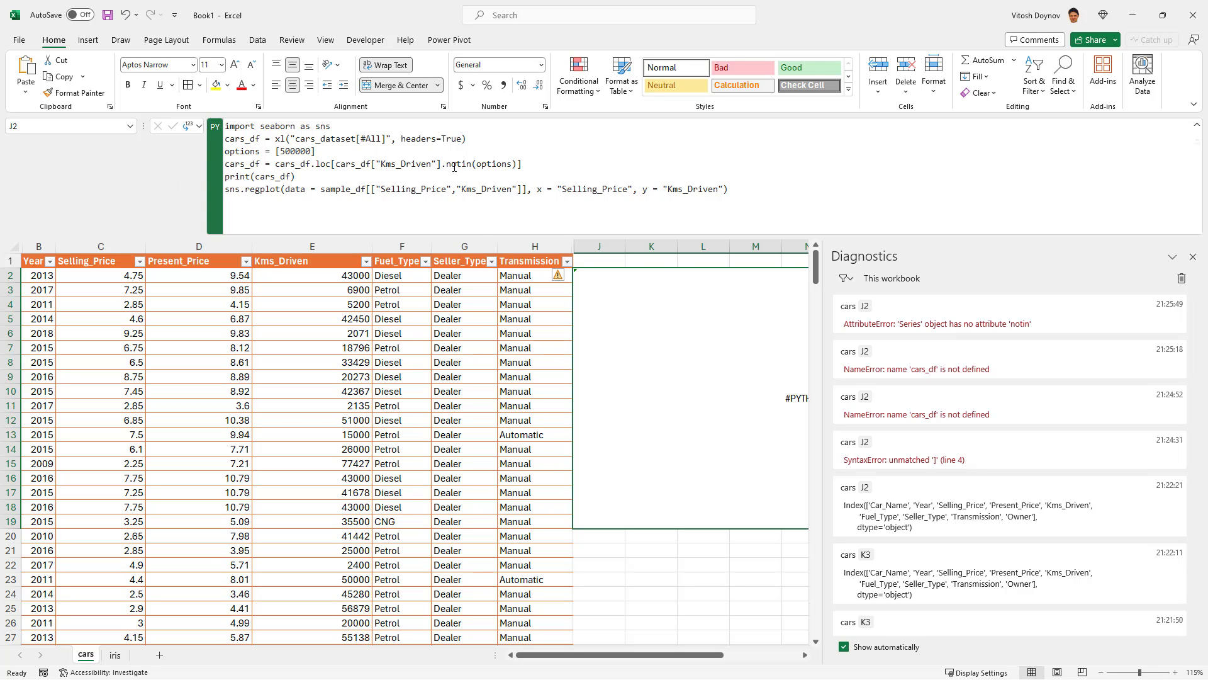
{"action": "left_click", "coordinate": [1089, 345]}
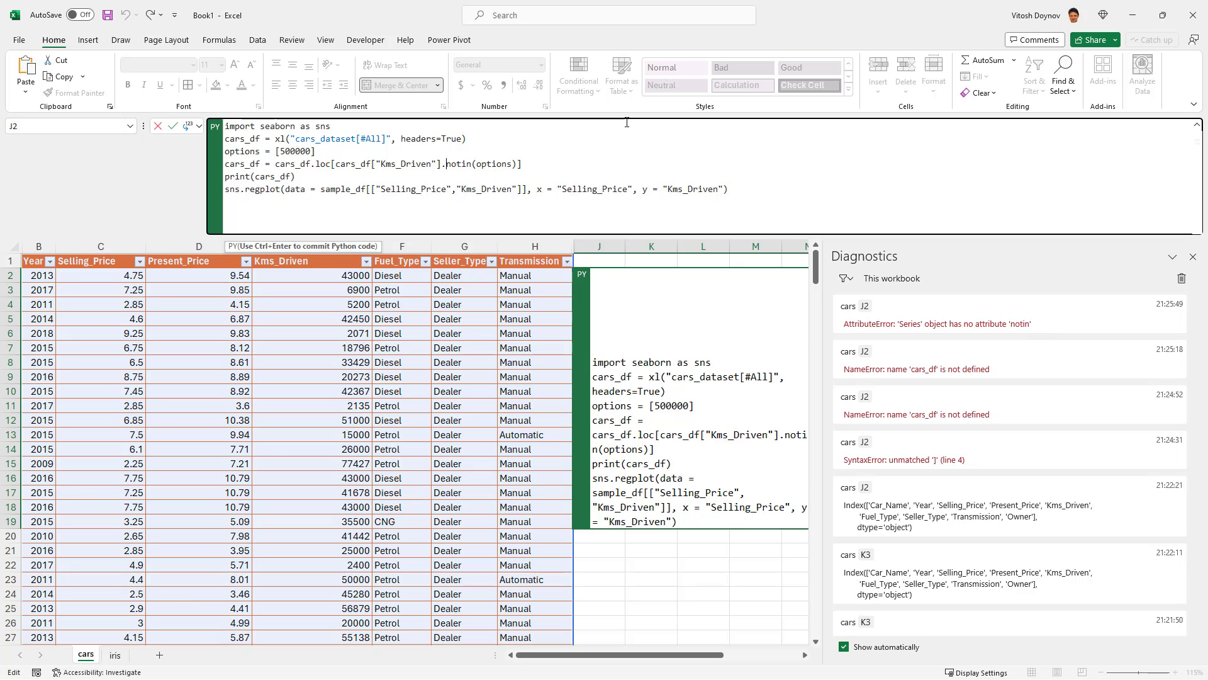
Rewrite the Kms_Driven filter as ~...isin(options) to drop the 500000 rows and rerun
{"action": "type", "text": "is"}
{"action": "key", "text": "ctrl+Return"}
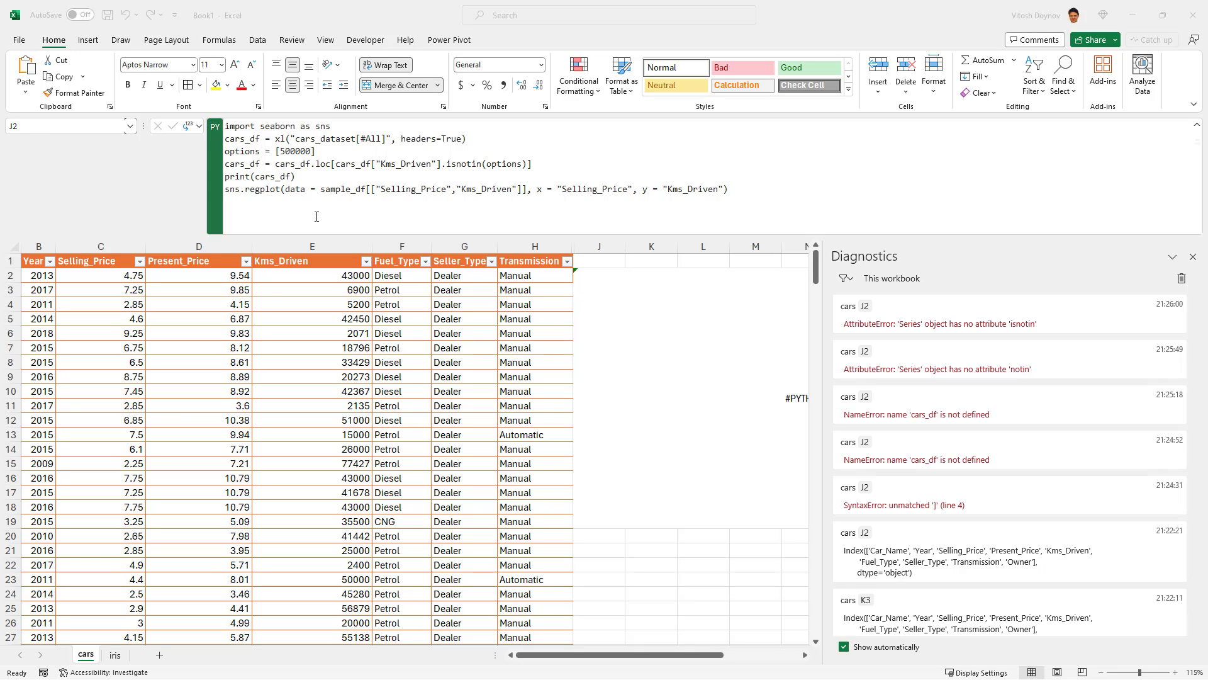
{"action": "left_click", "coordinate": [333, 161]}
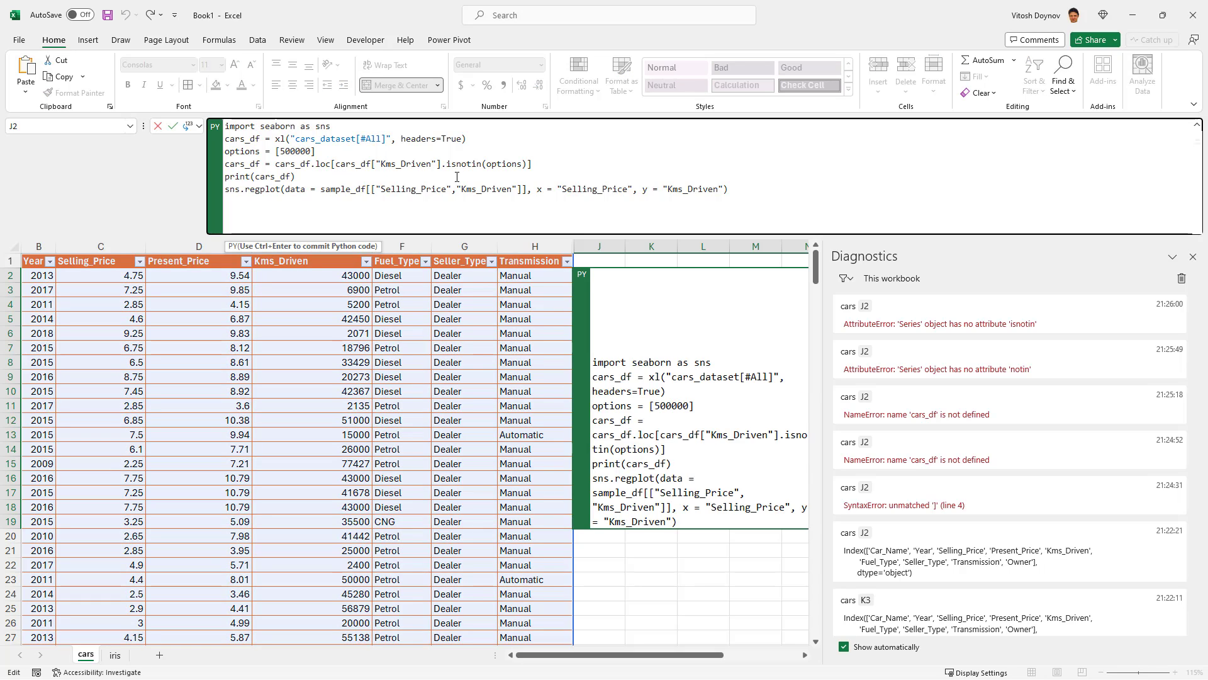
{"action": "type", "text": "~"}
{"action": "key", "text": "Right"}
{"action": "key", "text": "Right"}
{"action": "key", "text": "Right"}
{"action": "key", "text": "Right"}
{"action": "key", "text": "Right"}
{"action": "key", "text": "Right"}
{"action": "key", "text": "Right"}
{"action": "key", "text": "Right"}
{"action": "key", "text": "Right"}
{"action": "key", "text": "Right"}
{"action": "key", "text": "Right"}
{"action": "key", "text": "Right"}
{"action": "key", "text": "Right"}
{"action": "key", "text": "Right"}
{"action": "key", "text": "Right"}
{"action": "key", "text": "Right"}
{"action": "key", "text": "Right"}
{"action": "key", "text": "Right"}
{"action": "key", "text": "Right"}
{"action": "key", "text": "Right"}
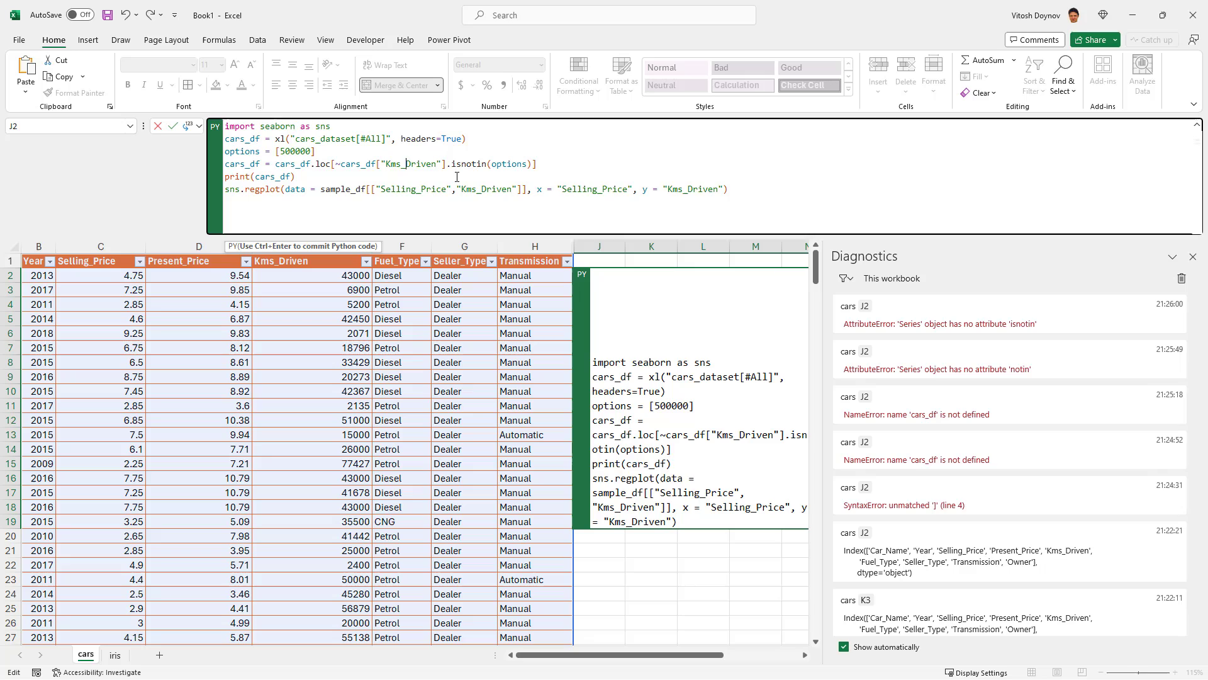
{"action": "key", "text": "BackSpace"}
{"action": "key", "text": "BackSpace"}
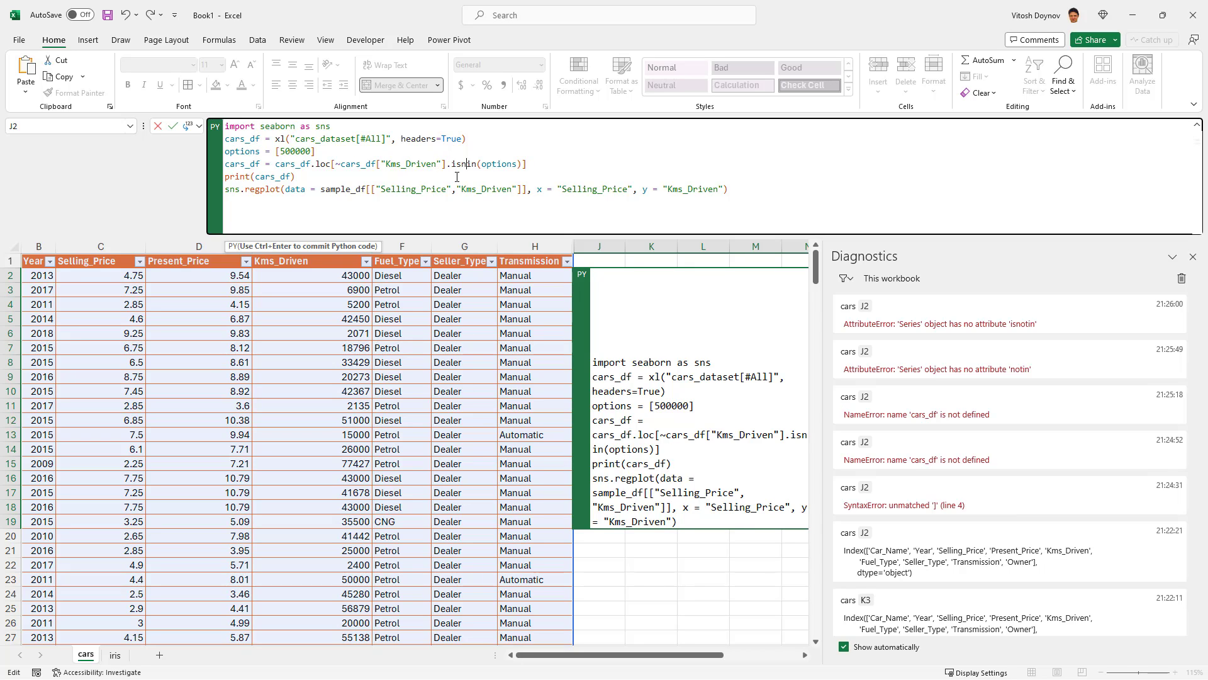
{"action": "key", "text": "BackSpace"}
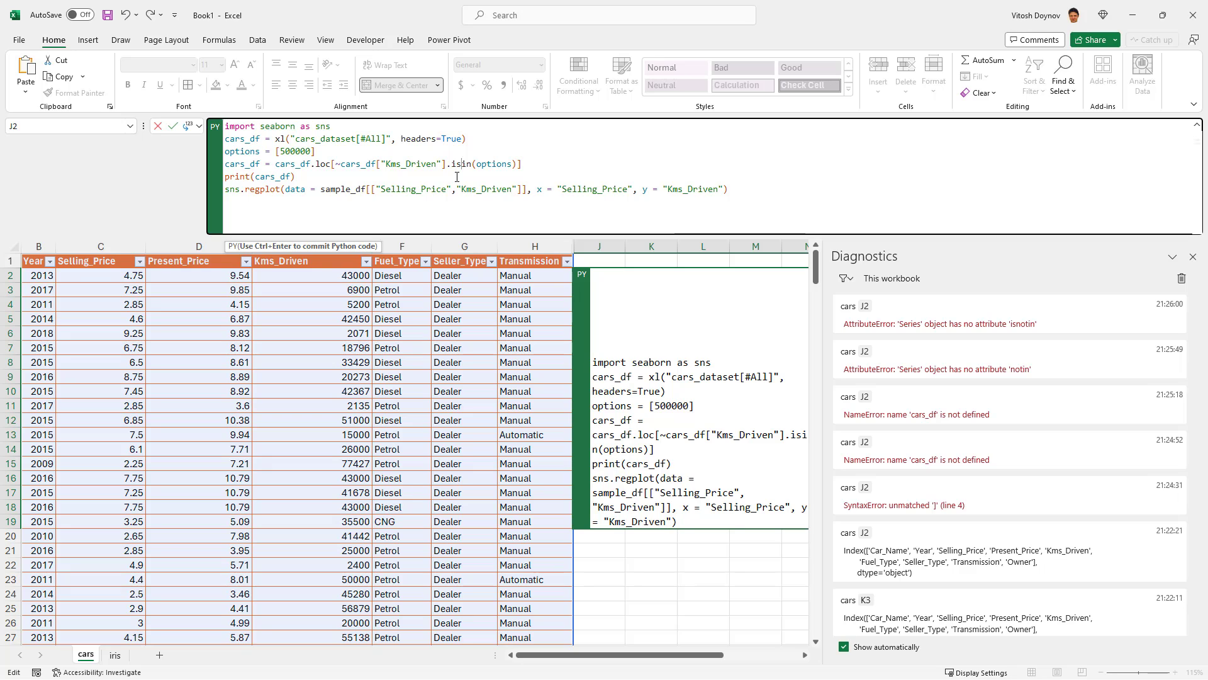
{"action": "key", "text": "ctrl+Return"}
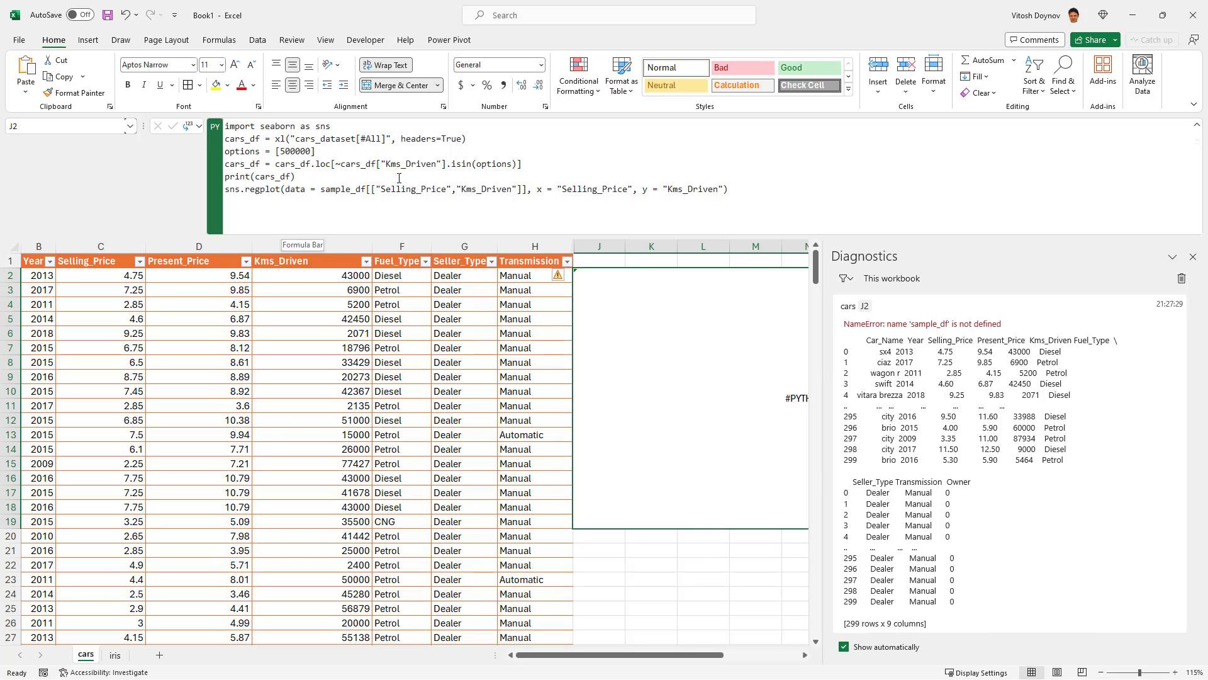
Narrow the Diagnostics pane and point the regplot at cars_df instead of sample_df, then rerun
{"action": "scroll", "coordinate": [917, 414], "scroll_direction": "down", "scroll_amount": 3}
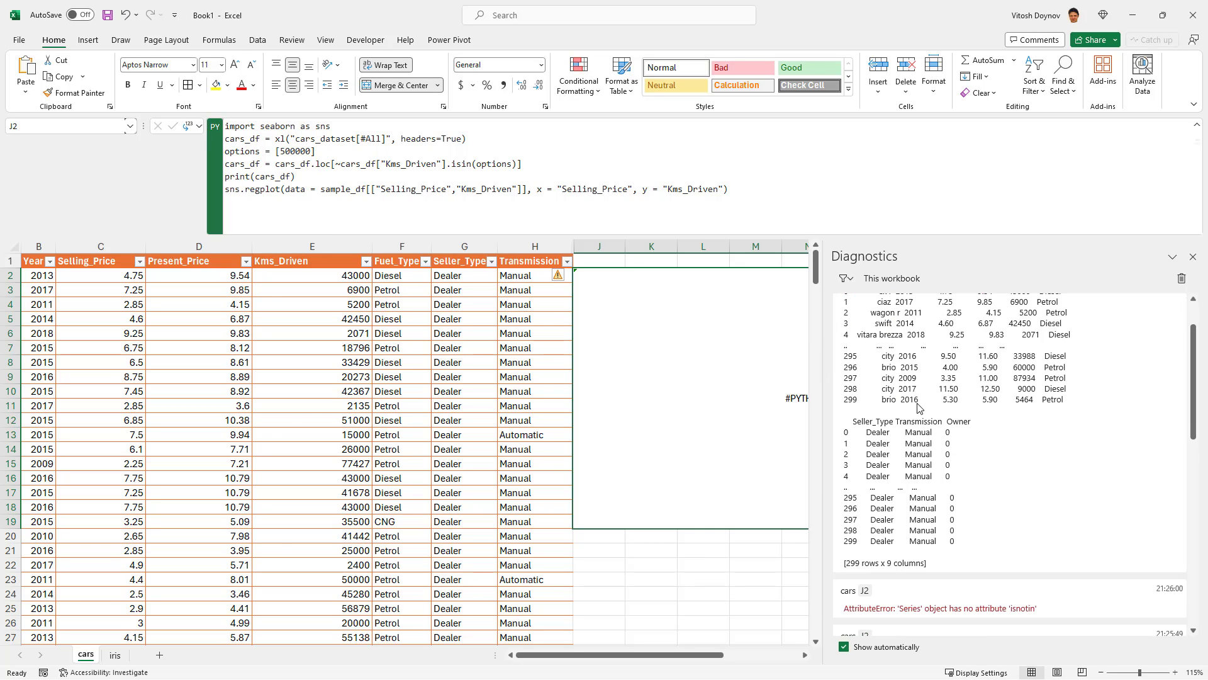
{"action": "scroll", "coordinate": [918, 413], "scroll_direction": "up", "scroll_amount": 3}
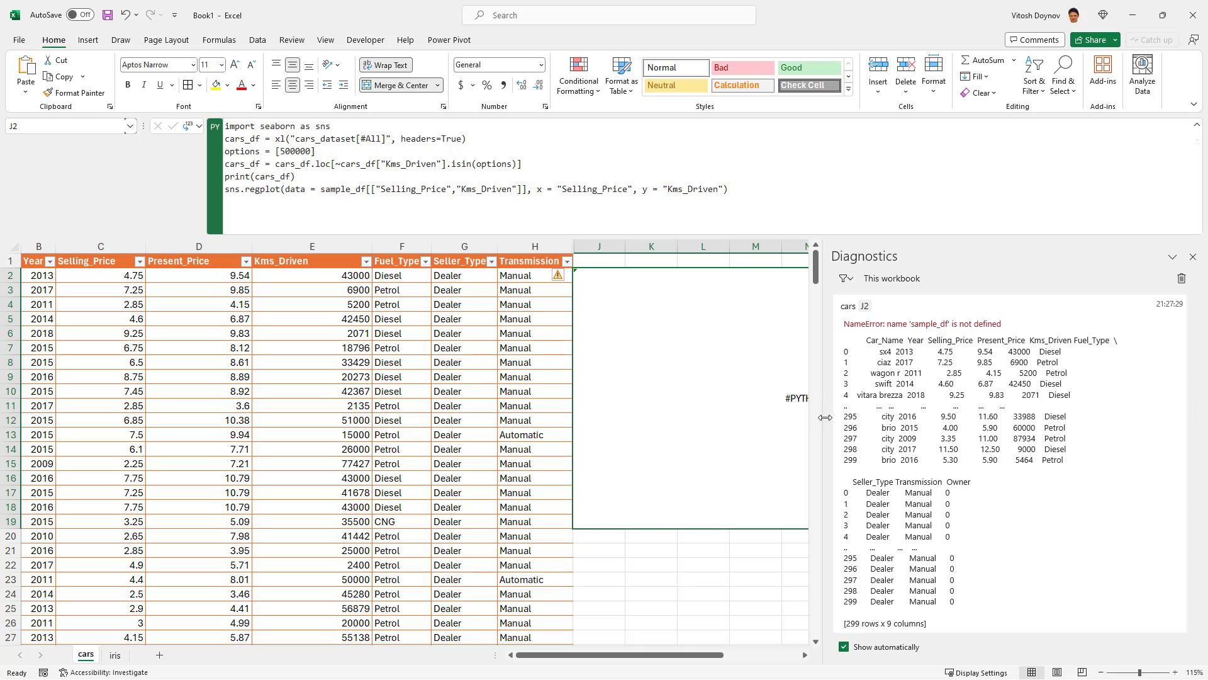
{"action": "left_click_drag", "start_coordinate": [821, 417], "coordinate": [1087, 409]}
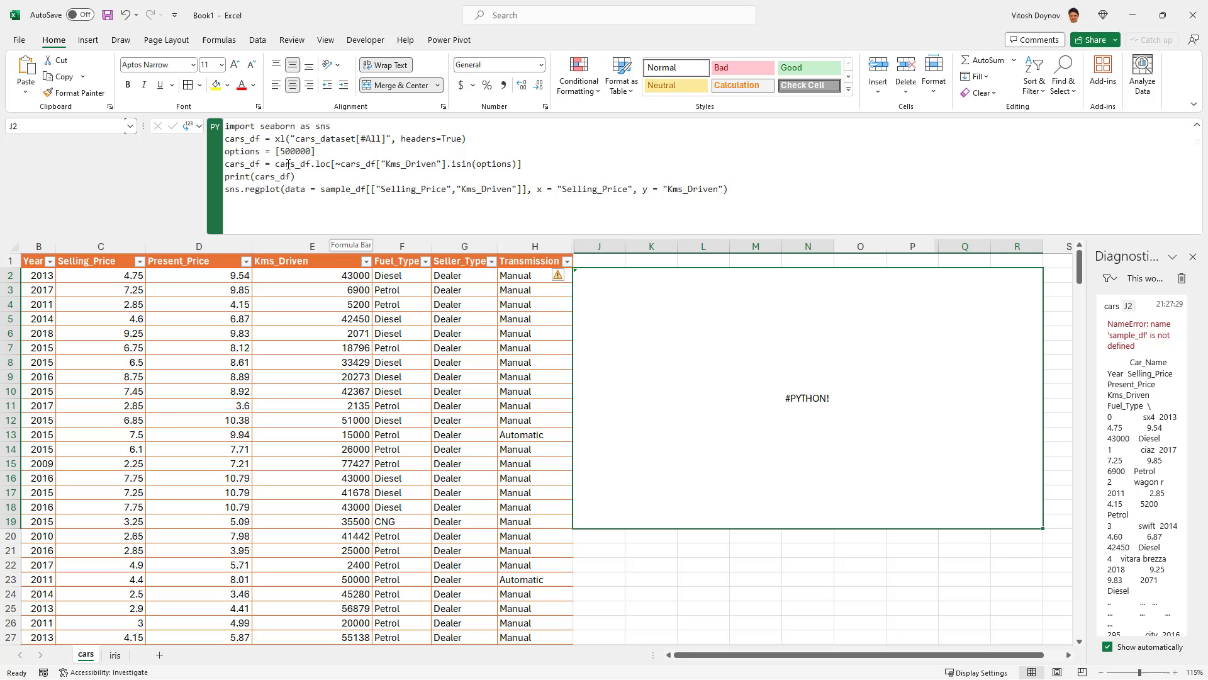
{"action": "double_click", "coordinate": [246, 163]}
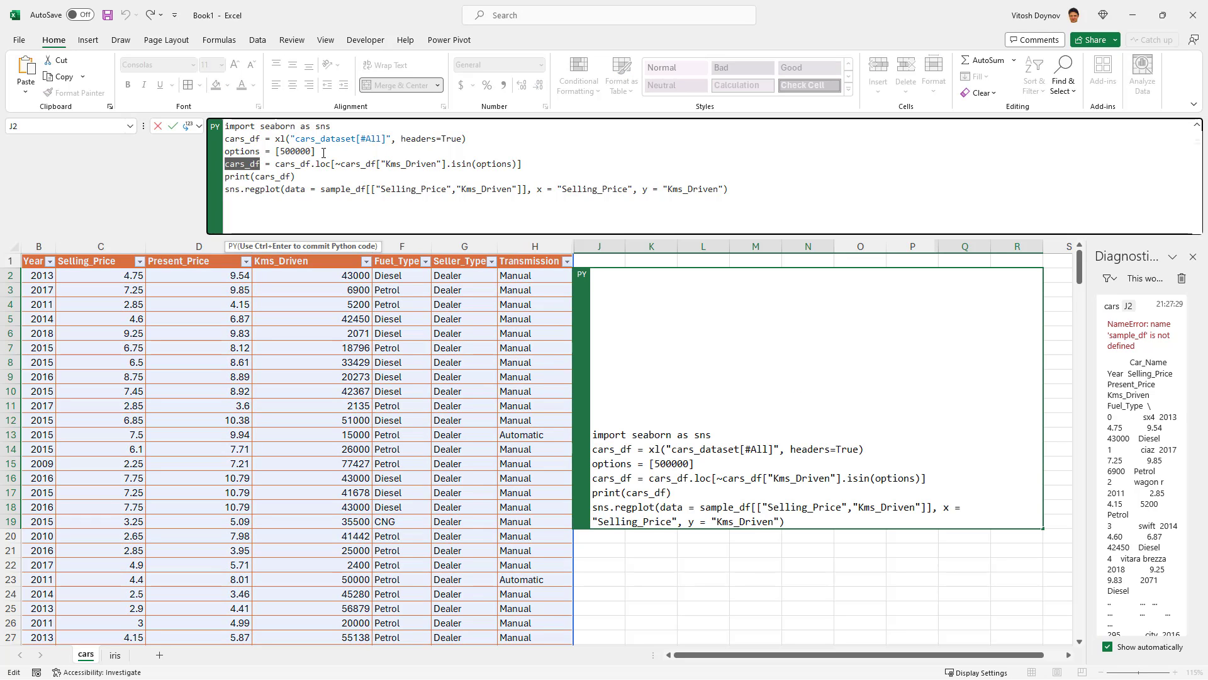
{"action": "key", "text": "ctrl+Return"}
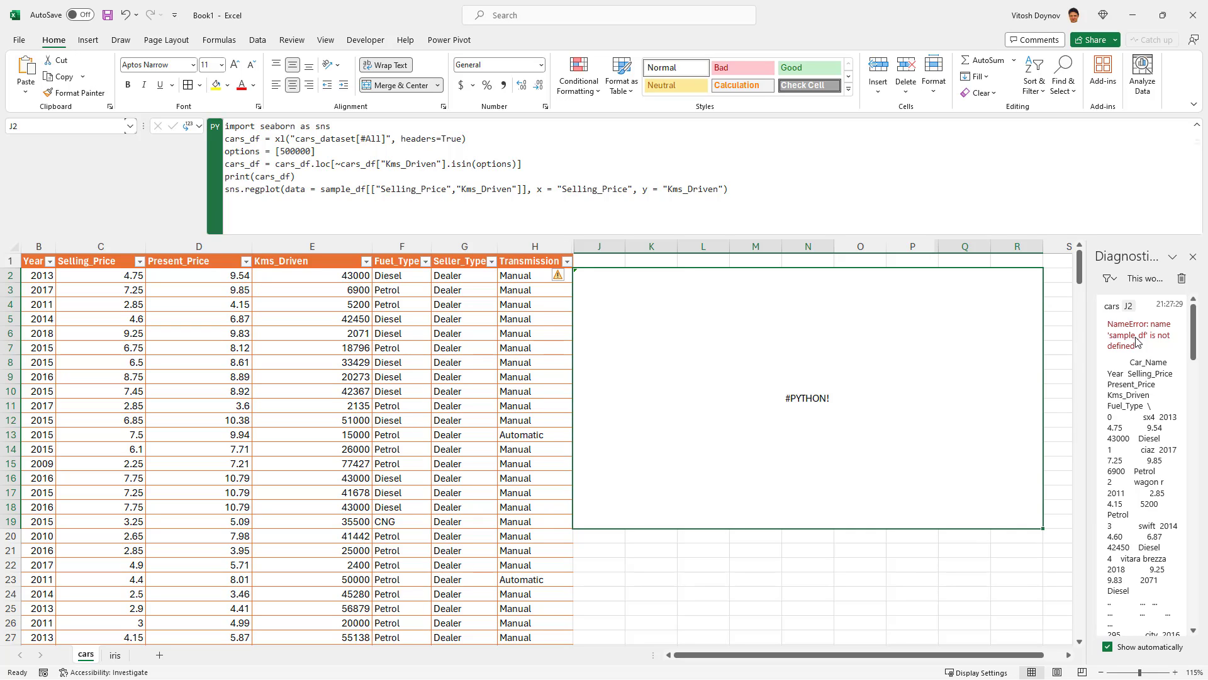
{"action": "double_click", "coordinate": [233, 165]}
{"action": "key", "text": "ctrl+c"}
{"action": "double_click", "coordinate": [337, 188]}
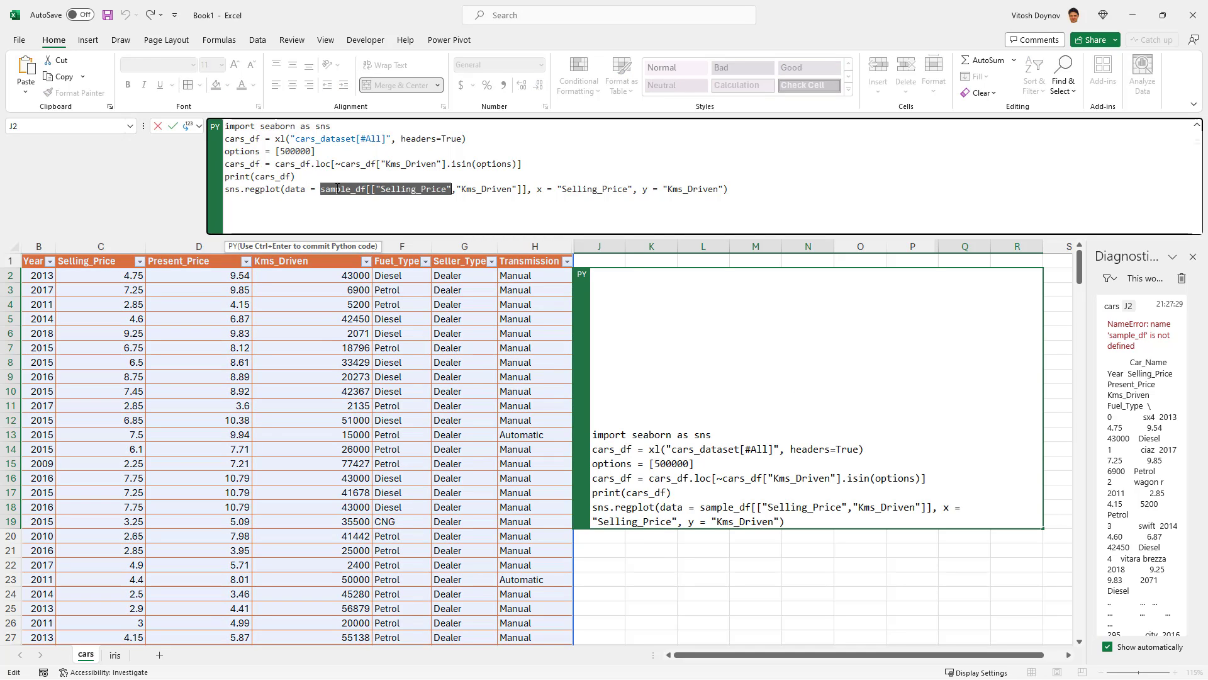
{"action": "left_click_drag", "start_coordinate": [366, 188], "coordinate": [321, 196]}
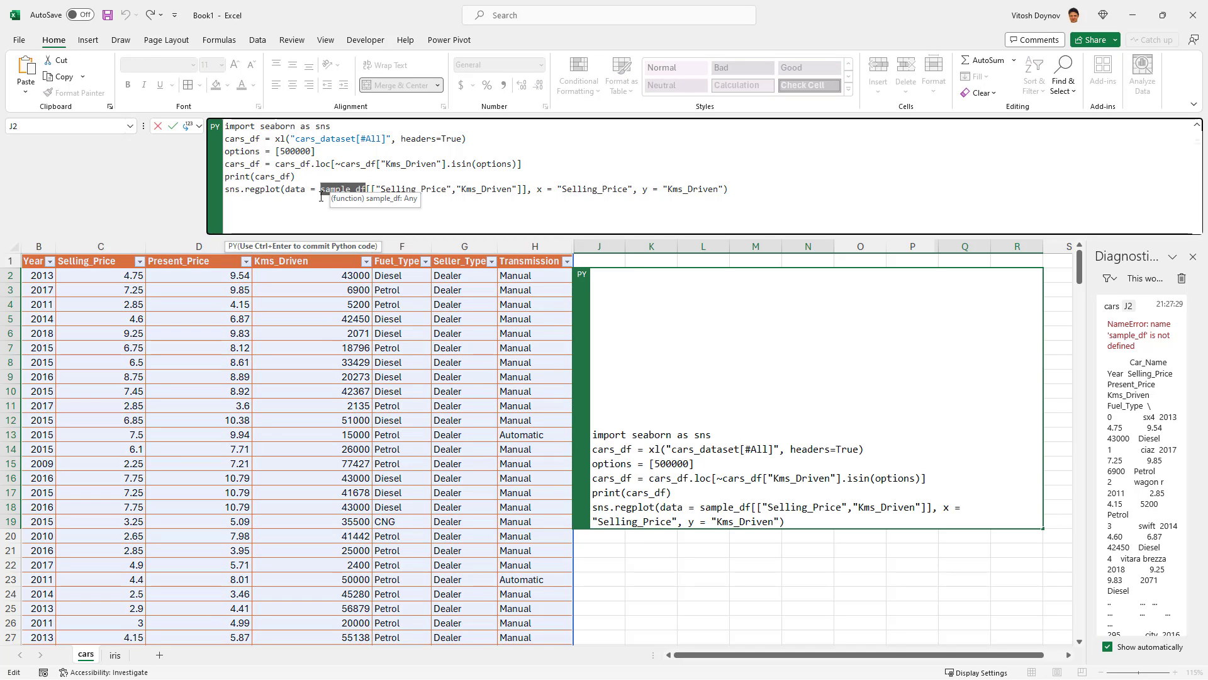
{"action": "key", "text": "ctrl+v"}
{"action": "key", "text": "ctrl+Return"}
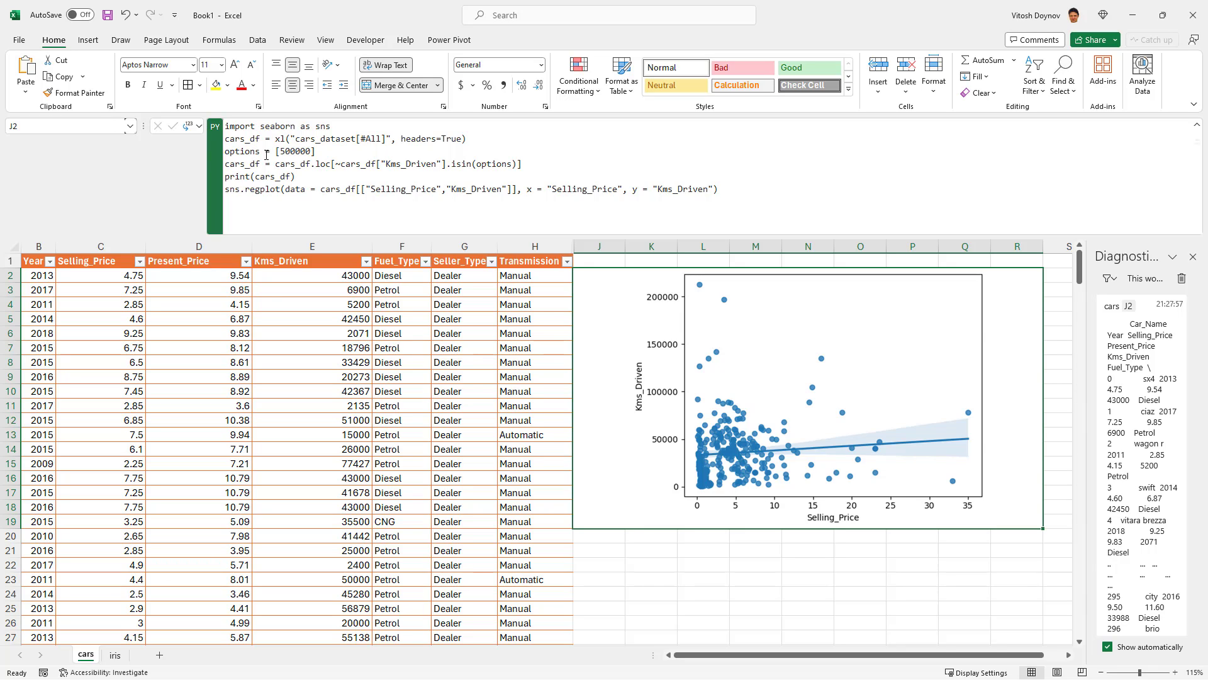
Rename the exclusion list to options_exclusive and use it in the Kms_Driven isin filter
{"action": "key", "text": "F2"}
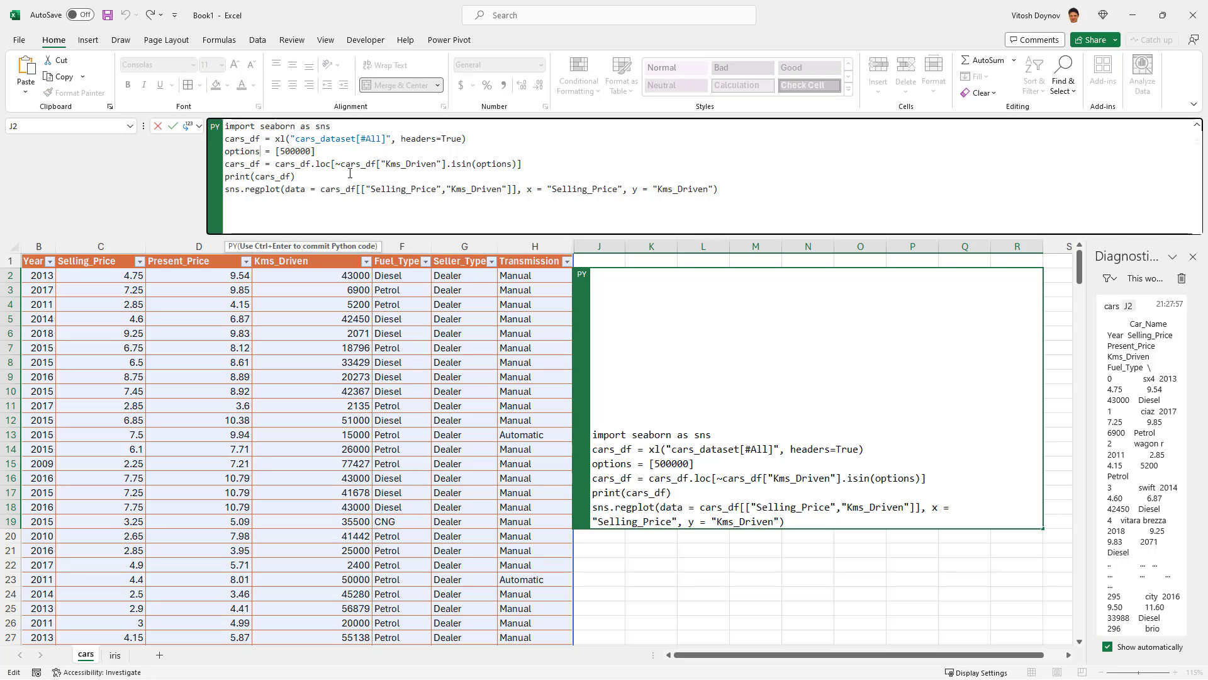
{"action": "type", "text": "_negativa"}
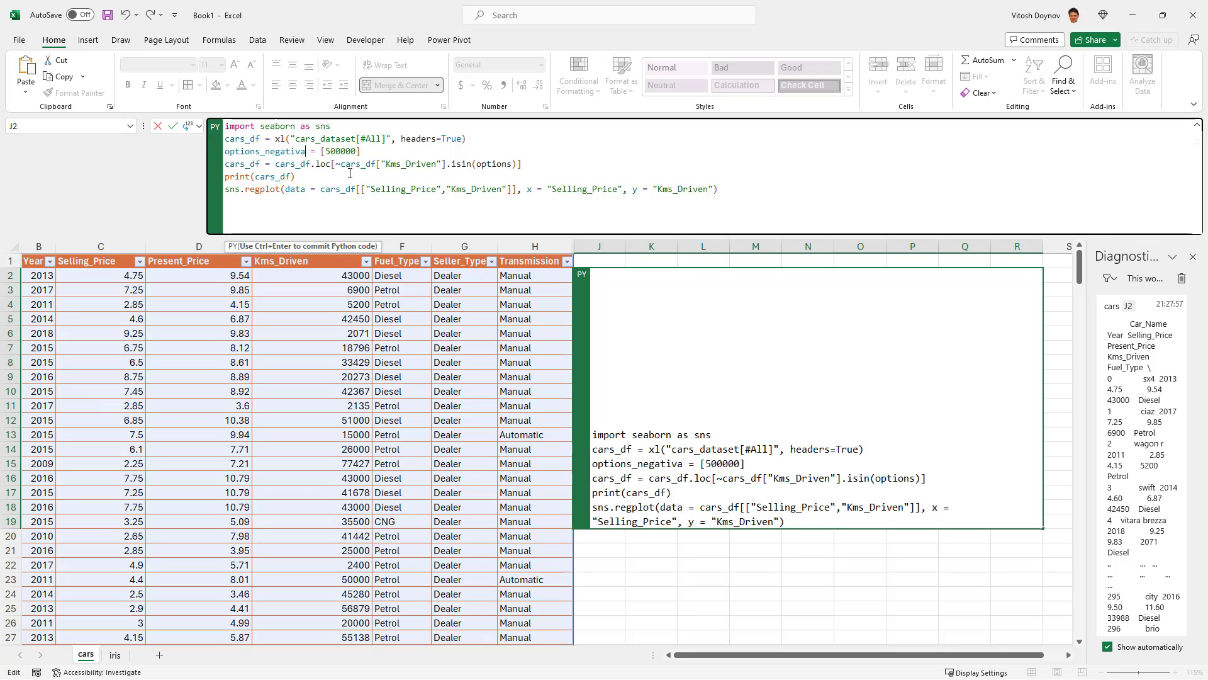
{"action": "key", "text": "ctrl+shift+Left"}
{"action": "type", "text": "exclusive"}
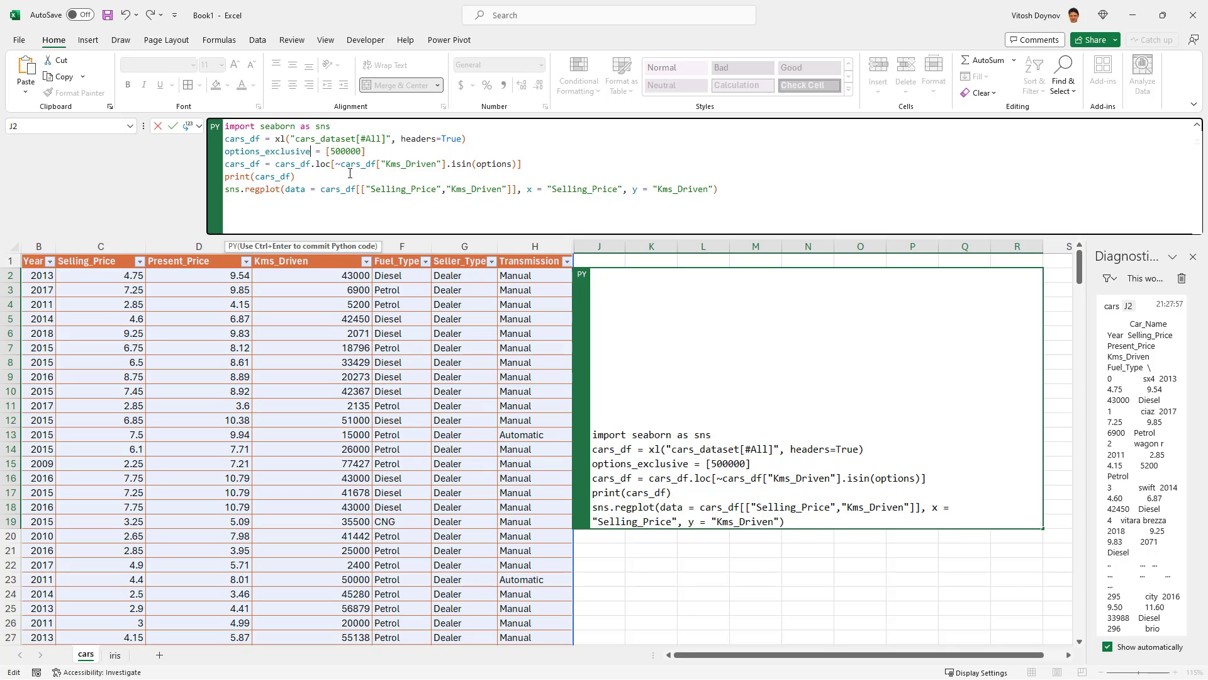
{"action": "key", "text": "ctrl+shift+Left"}
{"action": "key", "text": "ctrl+shift+Left"}
{"action": "key", "text": "ctrl+shift+Left"}
{"action": "key", "text": "ctrl+c"}
{"action": "left_click", "coordinate": [597, 166]}
{"action": "key", "text": "Left"}
{"action": "key", "text": "Left"}
{"action": "key", "text": "ctrl+shift+Left"}
{"action": "key", "text": "ctrl+v"}
Duplicate the Kms_Driven filter line as a non-negated Seller_Type filter
{"action": "key", "text": "End"}
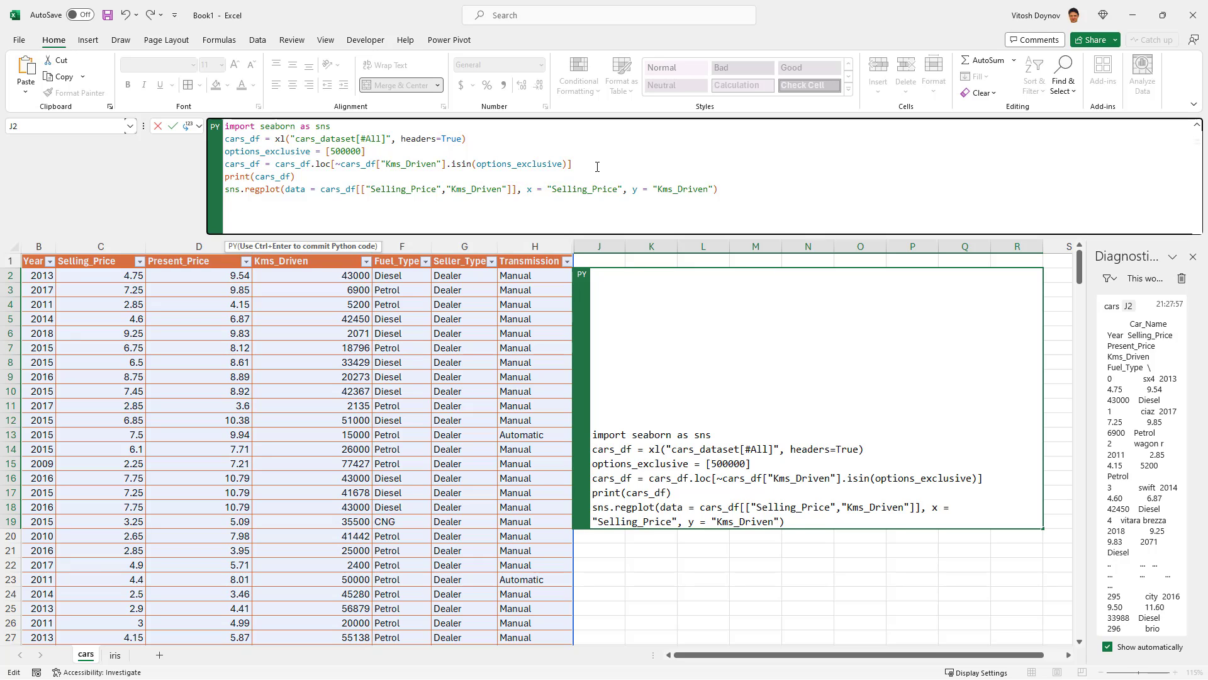
{"action": "key", "text": "Return"}
{"action": "key", "text": "Up"}
{"action": "key", "text": "shift+Right"}
{"action": "key", "text": "shift+Right"}
{"action": "key", "text": "shift+Right"}
{"action": "key", "text": "shift+Right"}
{"action": "key", "text": "shift+Right"}
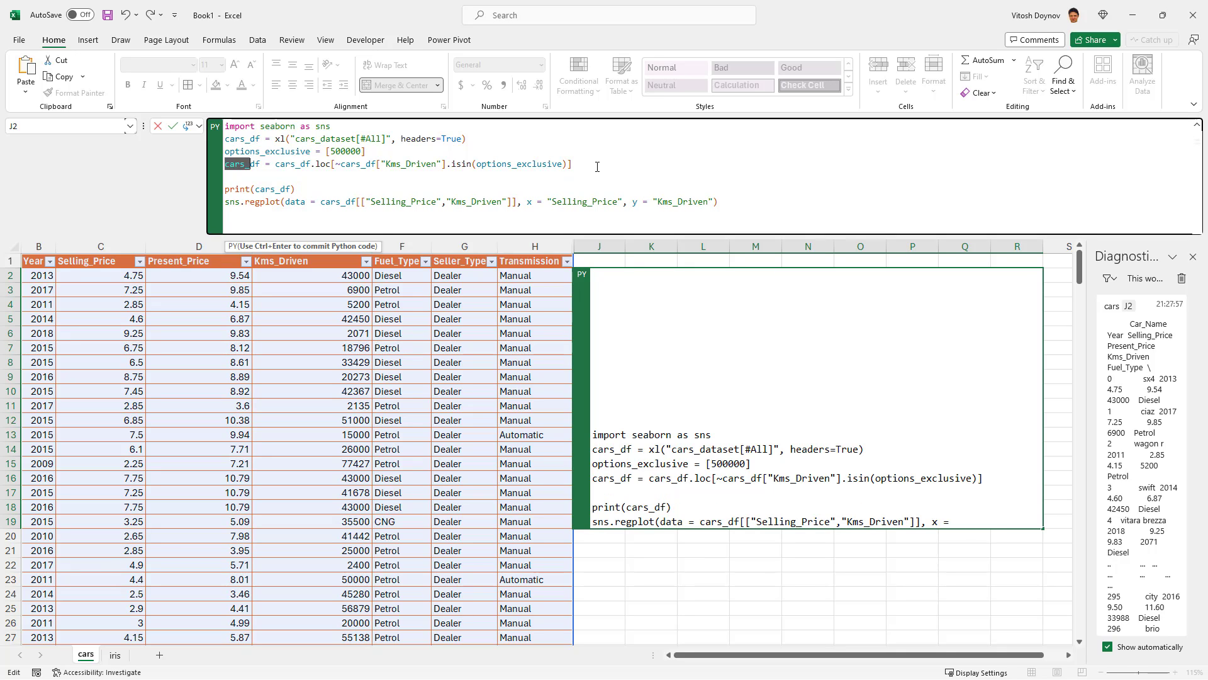
{"action": "key", "text": "shift+End"}
{"action": "key", "text": "ctrl+c"}
{"action": "key", "text": "Down"}
{"action": "key", "text": "ctrl+v"}
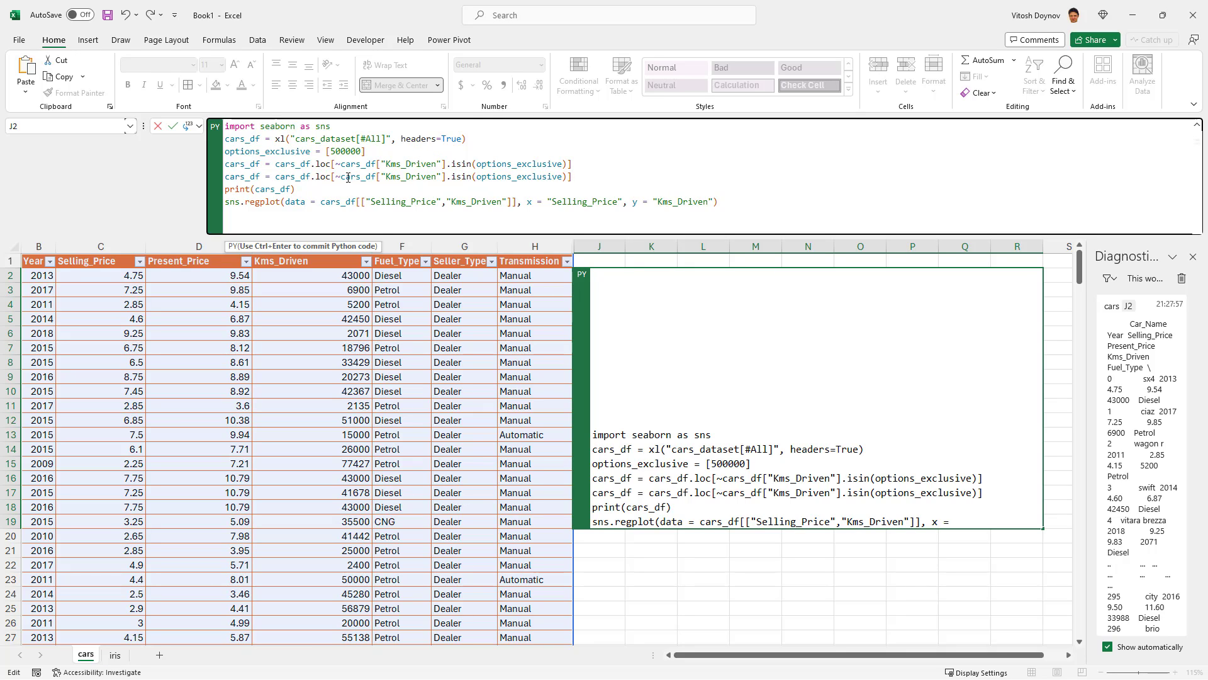
{"action": "key", "text": "BackSpace"}
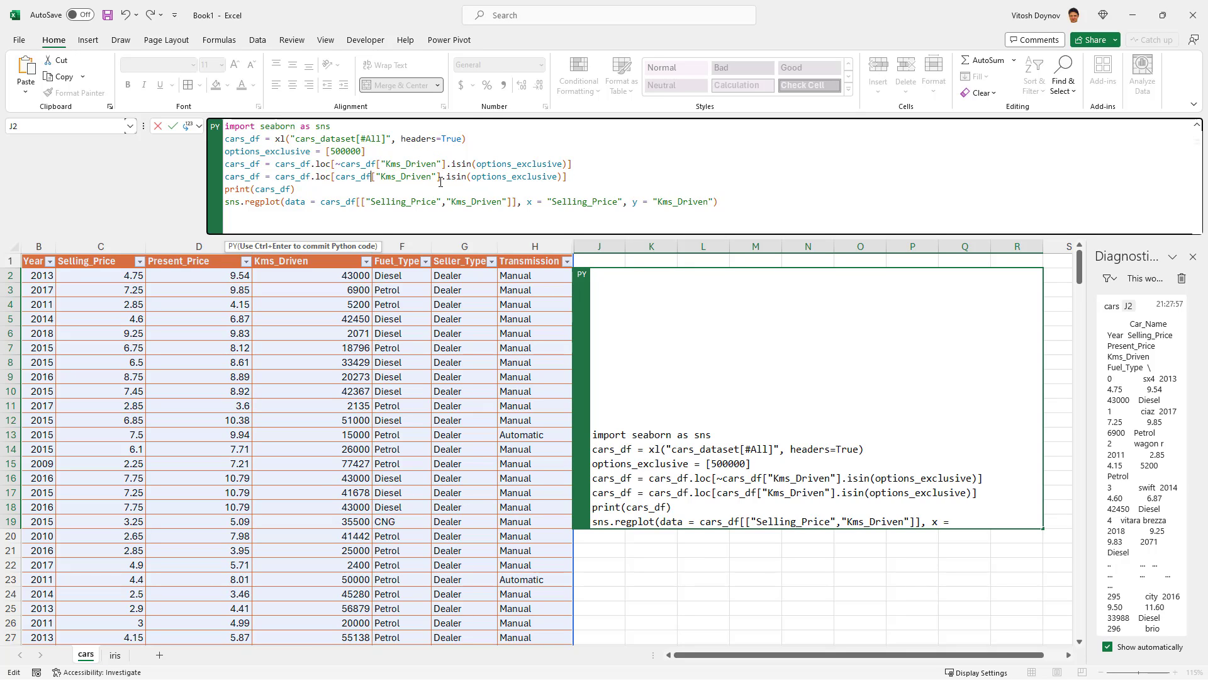
{"action": "key", "text": "shift+Right"}
{"action": "key", "text": "shift+Right"}
{"action": "key", "text": "shift+Right"}
{"action": "key", "text": "shift+Right"}
{"action": "key", "text": "shift+Right"}
{"action": "key", "text": "shift+Right"}
{"action": "key", "text": "shift+Right"}
{"action": "key", "text": "shift+Right"}
{"action": "key", "text": "shift+Right"}
{"action": "key", "text": "shift+Right"}
{"action": "type", "text": "Seller"}
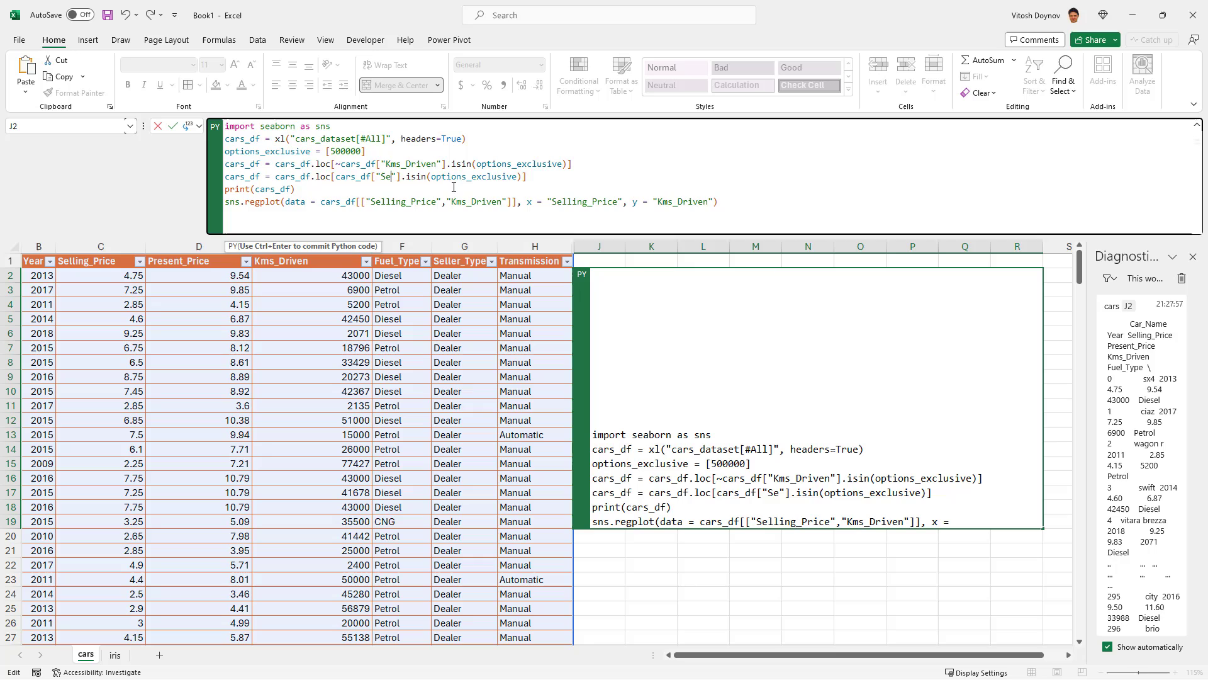
{"action": "type", "text": "_Type"}
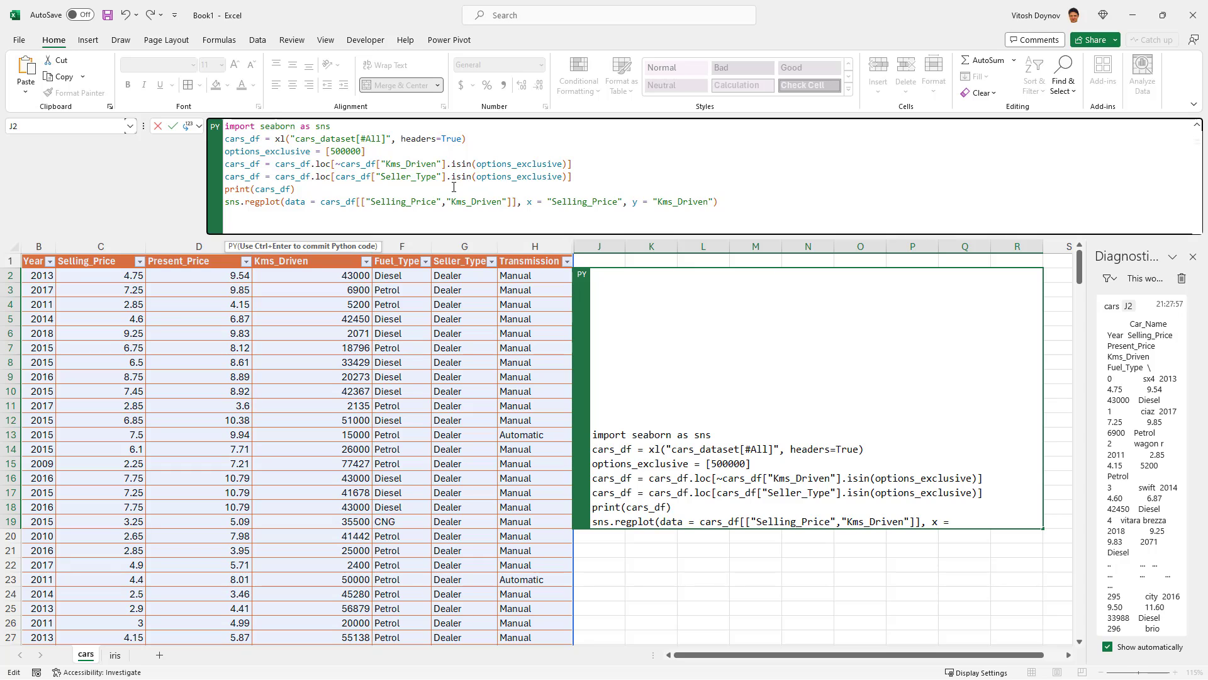
Add options_inclusive = ["Dealer"] and use it as the Seller_Type isin argument
{"action": "key", "text": "Return"}
{"action": "type", "text": "opti"}
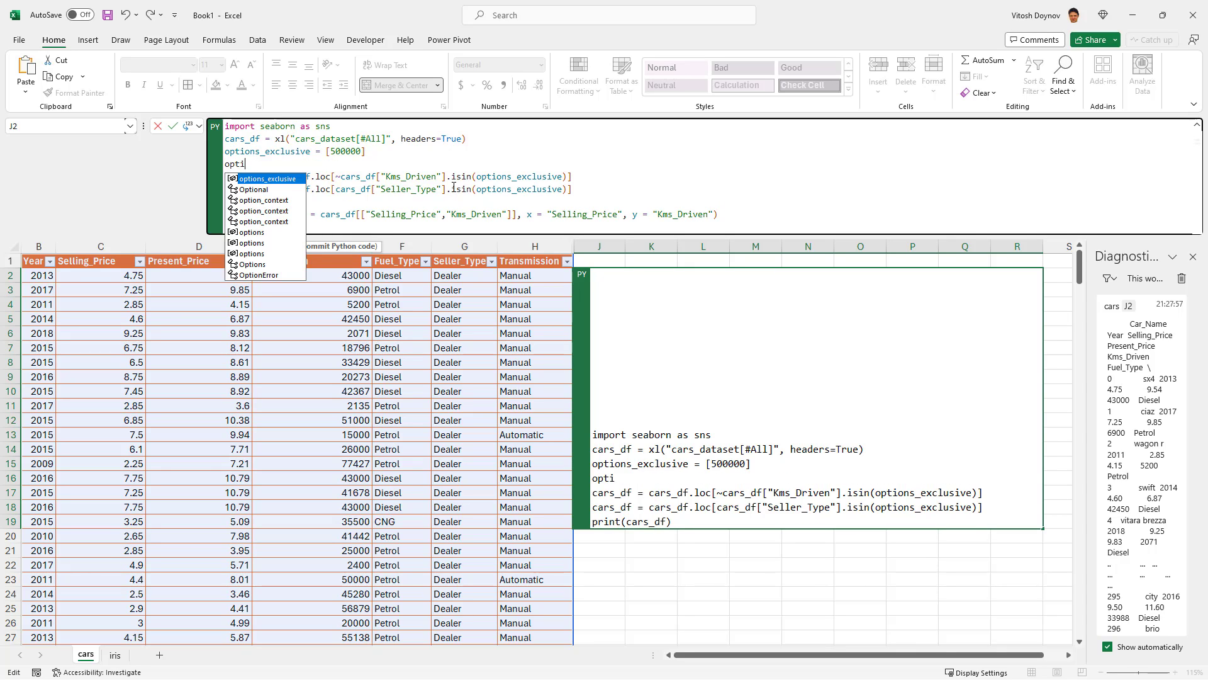
{"action": "type", "text": "ons_i"}
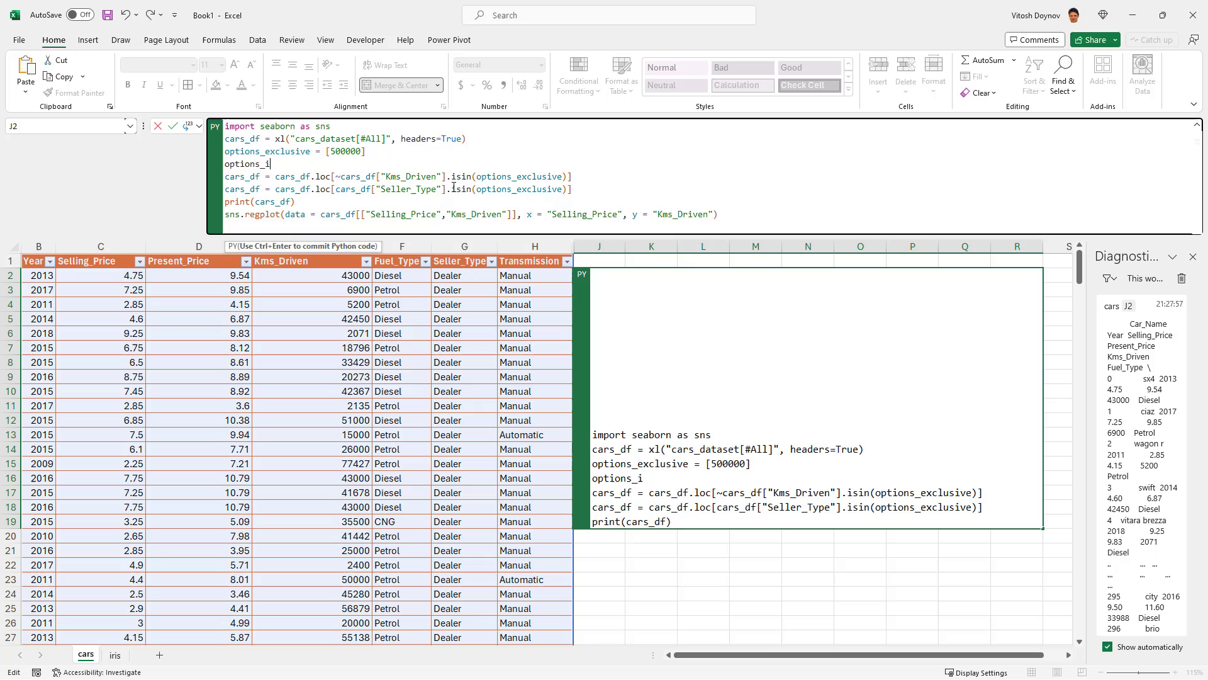
{"action": "type", "text": "nvlus"}
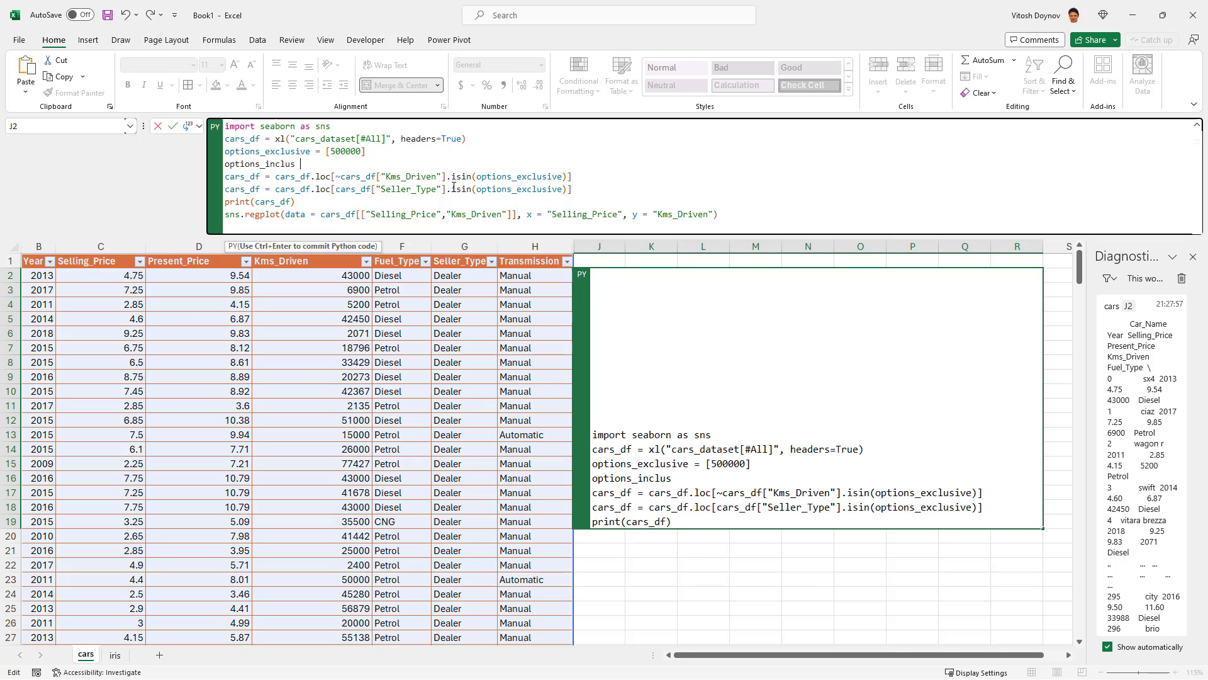
{"action": "type", "text": "ive = ["}
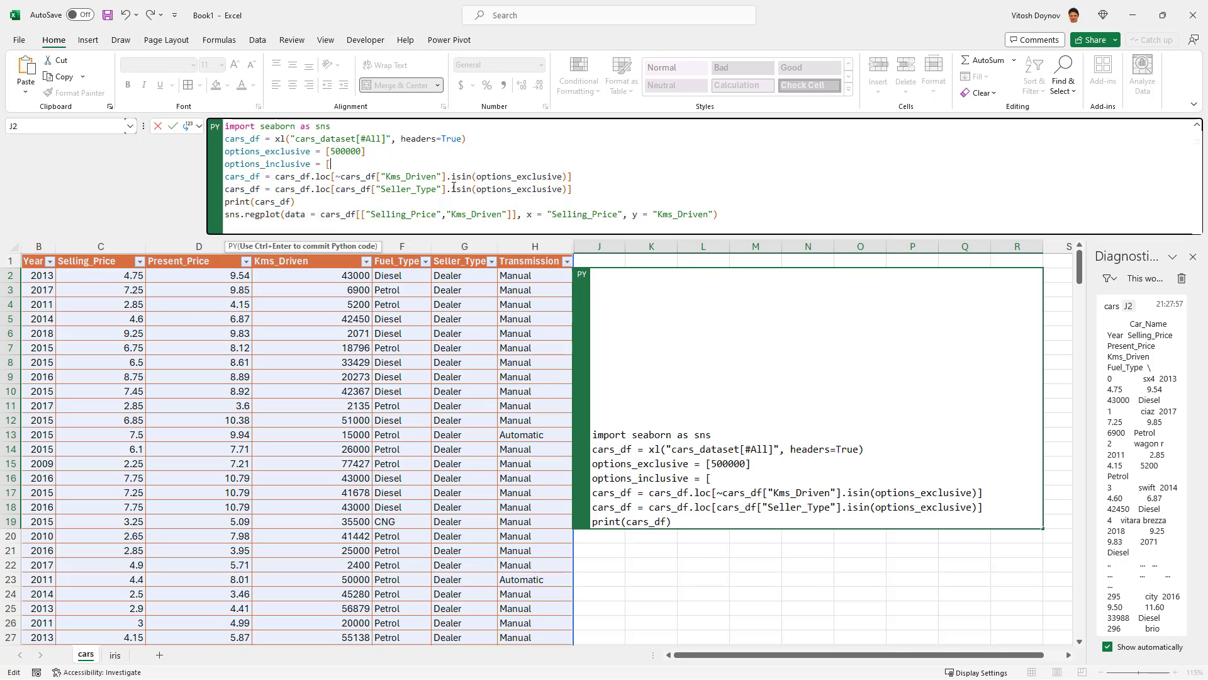
{"action": "type", "text": "\"Dealer"}
{"action": "type", "text": "]"}
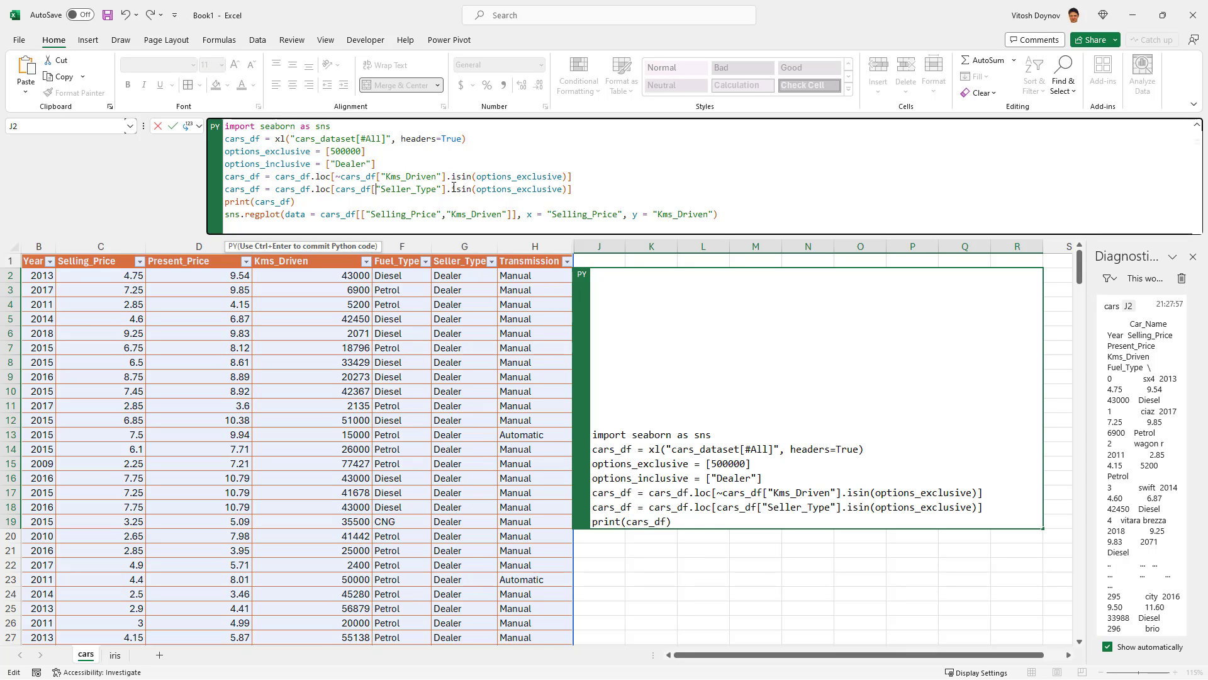
{"action": "key", "text": "Right"}
{"action": "key", "text": "shift+Right"}
{"action": "key", "text": "shift+Right"}
{"action": "key", "text": "shift+Right"}
{"action": "key", "text": "shift+Right"}
{"action": "key", "text": "shift+Right"}
{"action": "key", "text": "shift+Right"}
{"action": "key", "text": "shift+Right"}
{"action": "key", "text": "shift+Right"}
{"action": "key", "text": "shift+Right"}
{"action": "key", "text": "shift+Right"}
{"action": "key", "text": "shift+Right"}
{"action": "key", "text": "shift+Right"}
{"action": "key", "text": "shift+Right"}
{"action": "key", "text": "shift+Right"}
{"action": "key", "text": "shift+Right"}
{"action": "key", "text": "shift+Right"}
{"action": "key", "text": "shift+Right"}
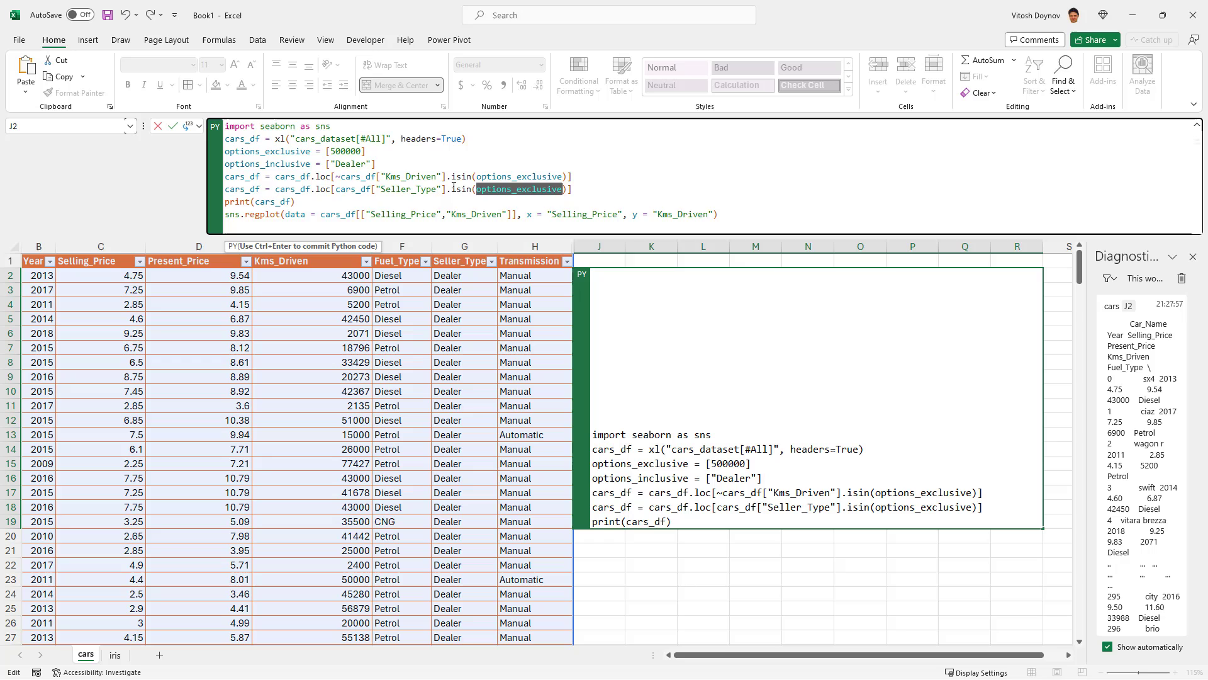
{"action": "type", "text": "options_"}
{"action": "key", "text": "Down"}
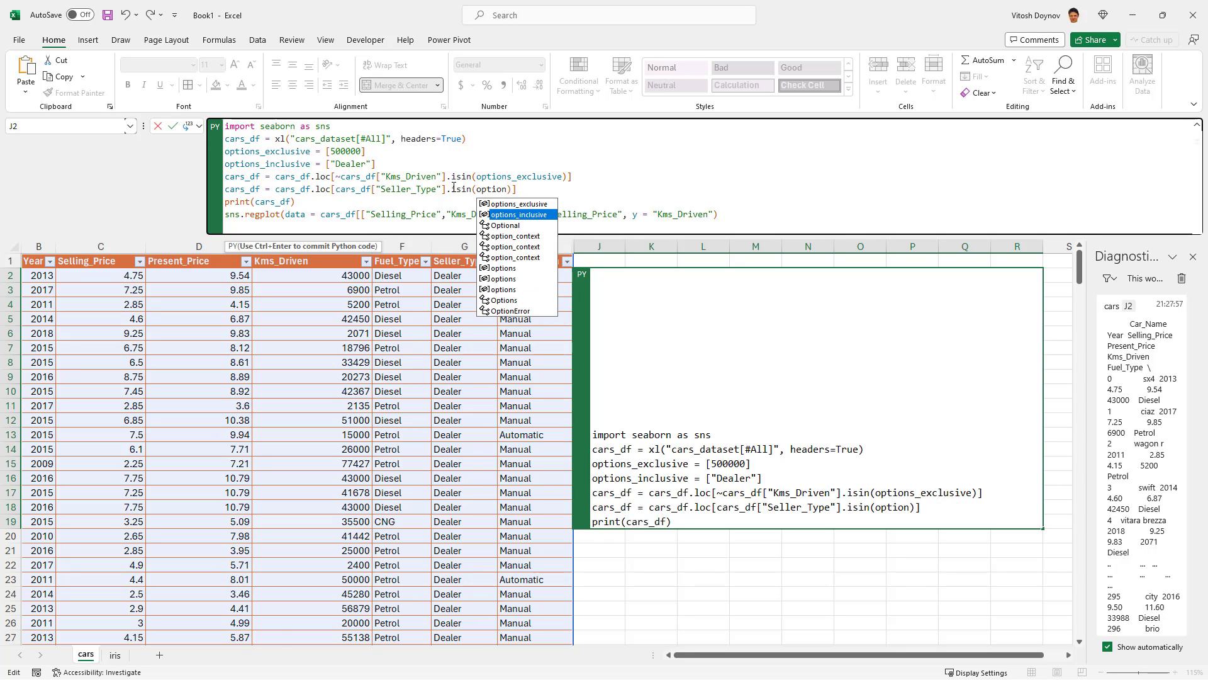
{"action": "key", "text": "Tab"}
Rerun the Dealer-filtered regplot and check which seller types the table contains
{"action": "key", "text": "ctrl+Return"}
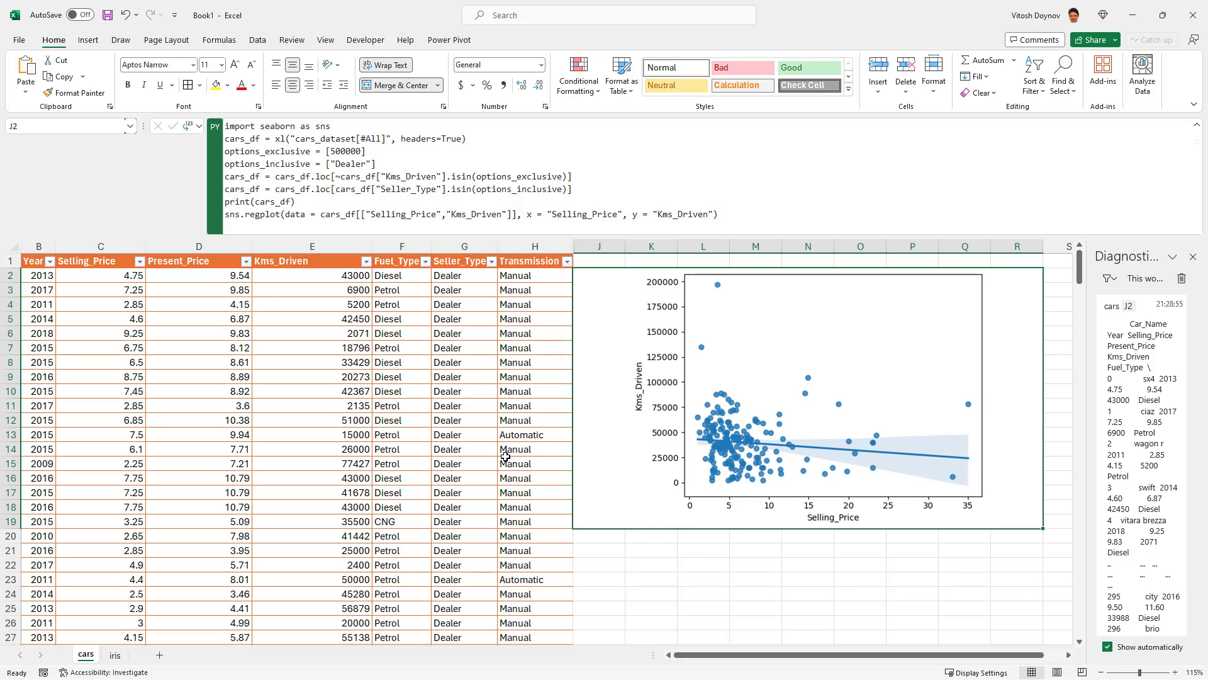
{"action": "left_click", "coordinate": [492, 261]}
{"action": "left_click", "coordinate": [493, 261]}
Change options_inclusive from "Dealer" to "Individual" and rerun the regplot
{"action": "left_click", "coordinate": [512, 176]}
{"action": "left_click_drag", "start_coordinate": [327, 163], "coordinate": [400, 164]}
{"action": "key", "text": "Left"}
{"action": "key", "text": "Right"}
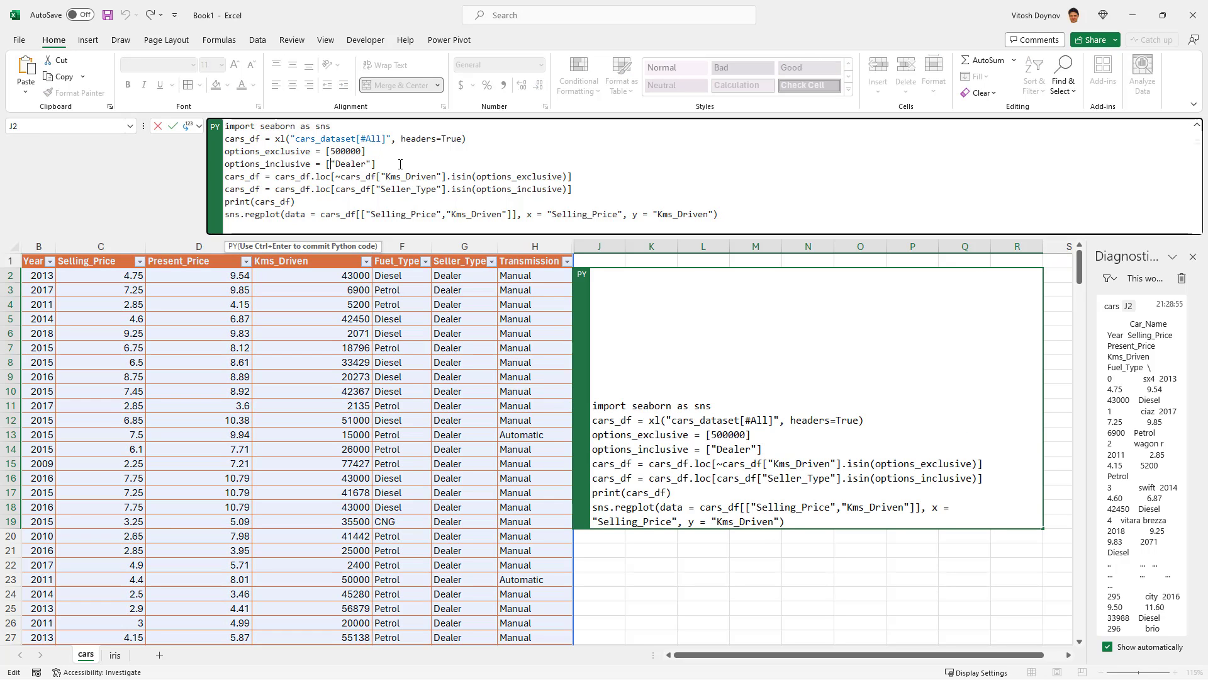
{"action": "key", "text": "ctrl+shift+Right"}
{"action": "type", "text": "Individu"}
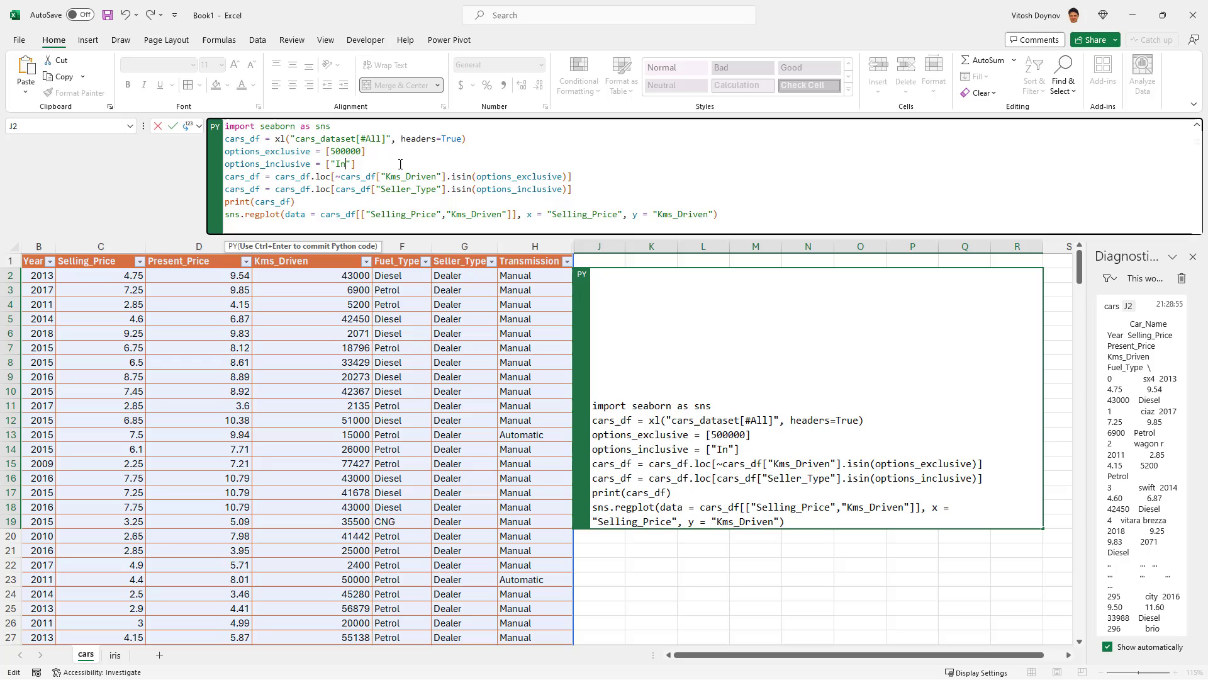
{"action": "type", "text": "al"}
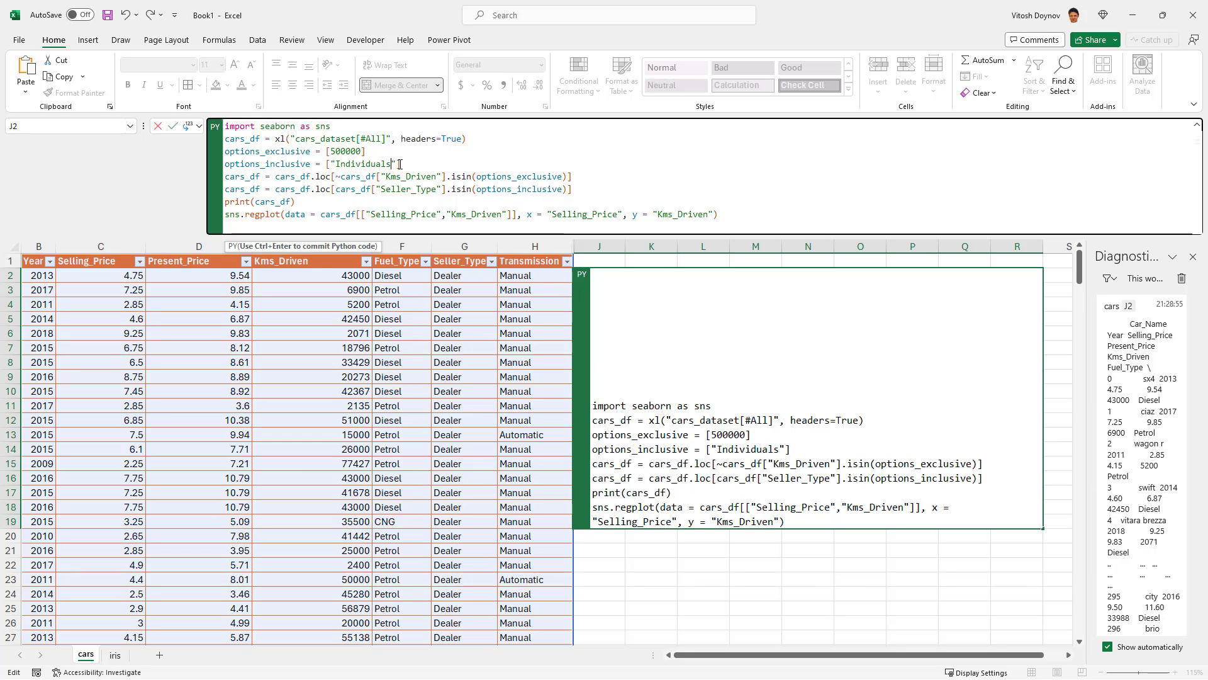
{"action": "key", "text": "ctrl+Return"}
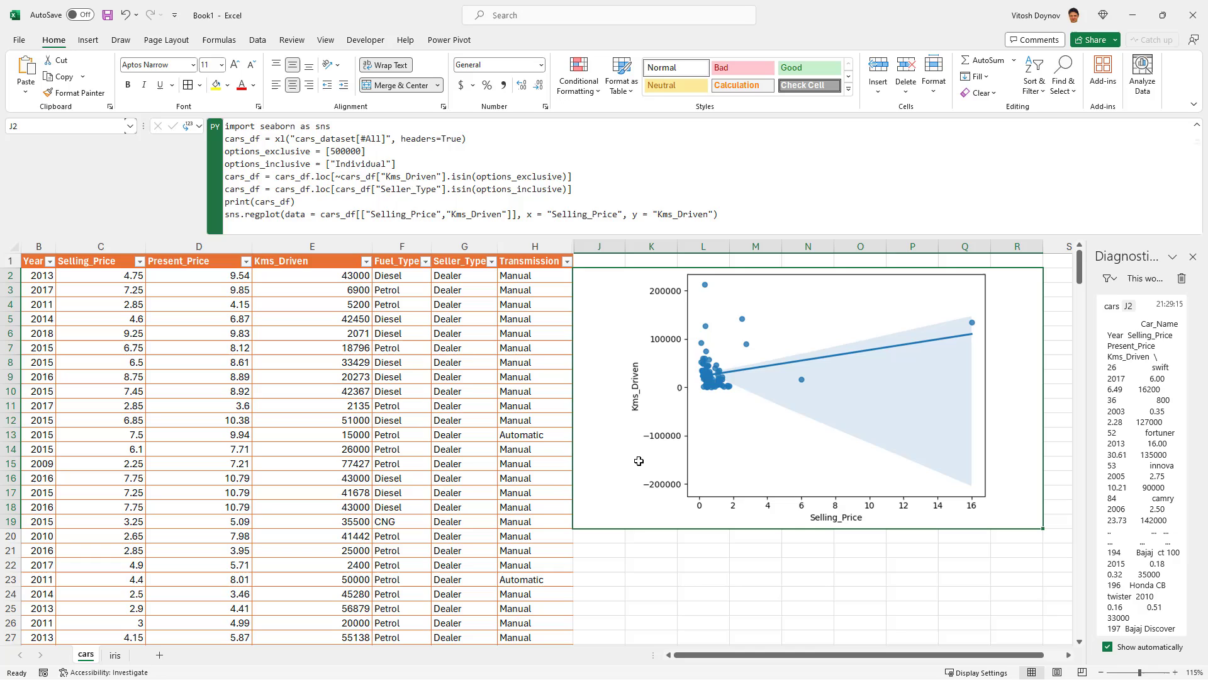
{"action": "left_click", "coordinate": [388, 190]}
Cancel the edit and undo the change so options_inclusive holds "Dealer" again
{"action": "key", "text": "Escape"}
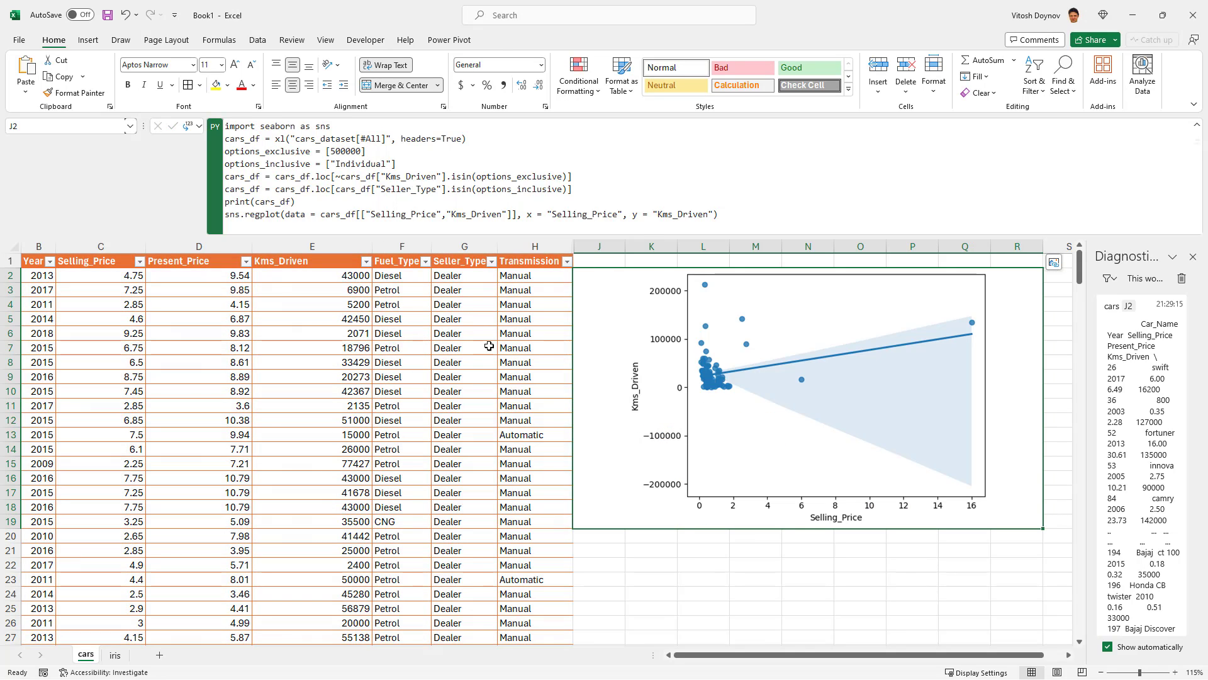
{"action": "left_click", "coordinate": [489, 345]}
{"action": "left_click", "coordinate": [696, 326]}
{"action": "key", "text": "ctrl+z"}
Replace Kms_Driven with Year in the plotted columns list and y argument, then rerun
{"action": "left_click", "coordinate": [470, 171]}
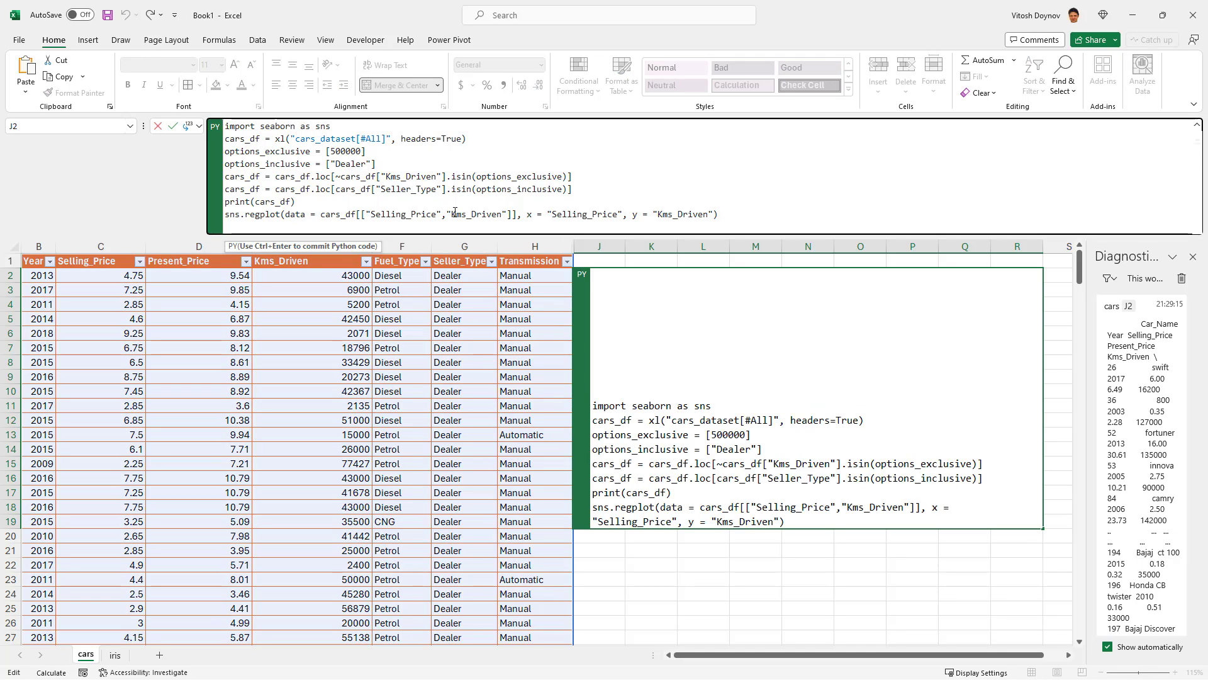
{"action": "left_click_drag", "start_coordinate": [452, 214], "coordinate": [502, 214]}
{"action": "key", "text": "BackSpace"}
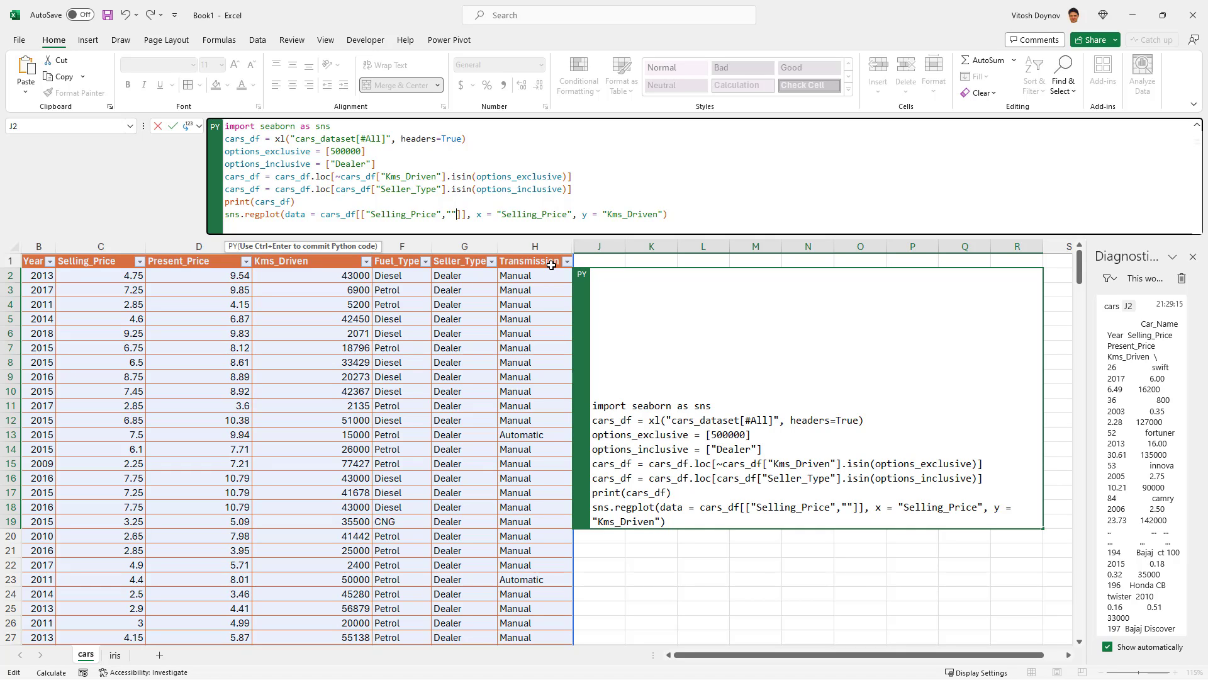
{"action": "type", "text": "Year"}
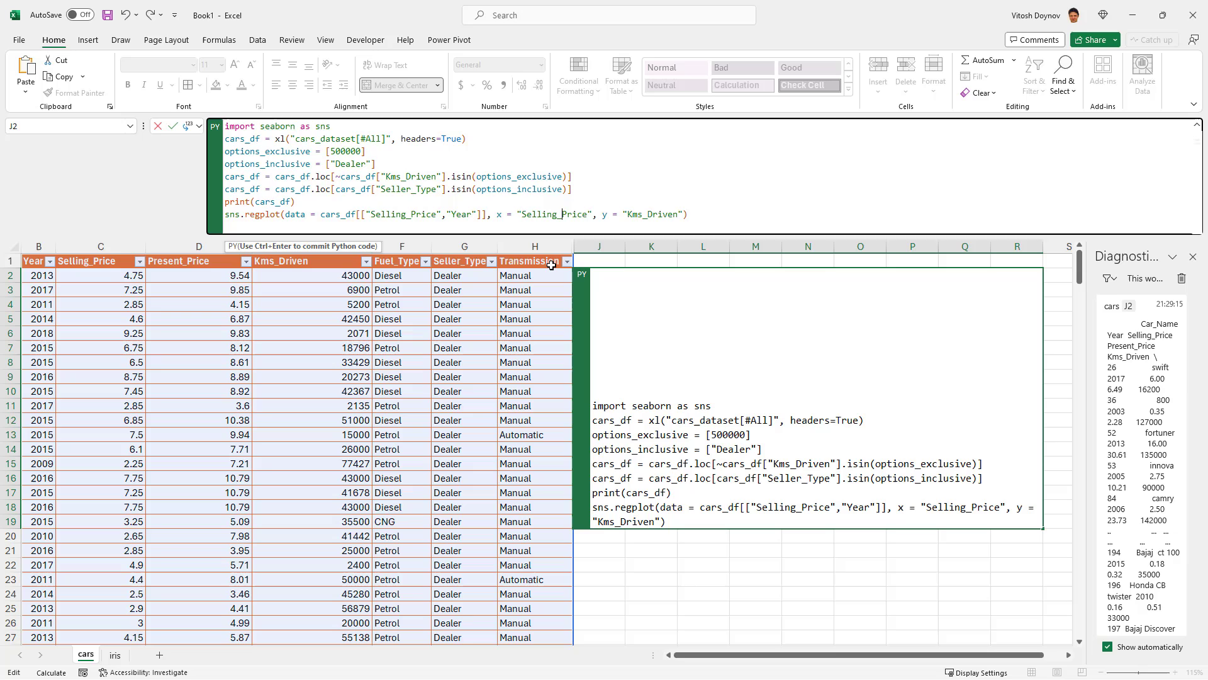
{"action": "key", "text": "Right"}
{"action": "key", "text": "Right"}
{"action": "key", "text": "Right"}
{"action": "key", "text": "Right"}
{"action": "key", "text": "Right"}
{"action": "key", "text": "Right"}
{"action": "key", "text": "Right"}
{"action": "key", "text": "Right"}
{"action": "key", "text": "Right"}
{"action": "key", "text": "Right"}
{"action": "key", "text": "Right"}
{"action": "key", "text": "Right"}
{"action": "key", "text": "Right"}
{"action": "key", "text": "Right"}
{"action": "key", "text": "Right"}
{"action": "key", "text": "Right"}
{"action": "key", "text": "Right"}
{"action": "key", "text": "Right"}
{"action": "key", "text": "Right"}
{"action": "key", "text": "Right"}
{"action": "key", "text": "shift+Right"}
{"action": "key", "text": "shift+Right"}
{"action": "key", "text": "shift+Right"}
{"action": "key", "text": "shift+Right"}
{"action": "key", "text": "shift+Right"}
{"action": "key", "text": "shift+Right"}
{"action": "key", "text": "shift+Right"}
{"action": "key", "text": "shift+Right"}
{"action": "key", "text": "shift+Right"}
{"action": "key", "text": "shift+Right"}
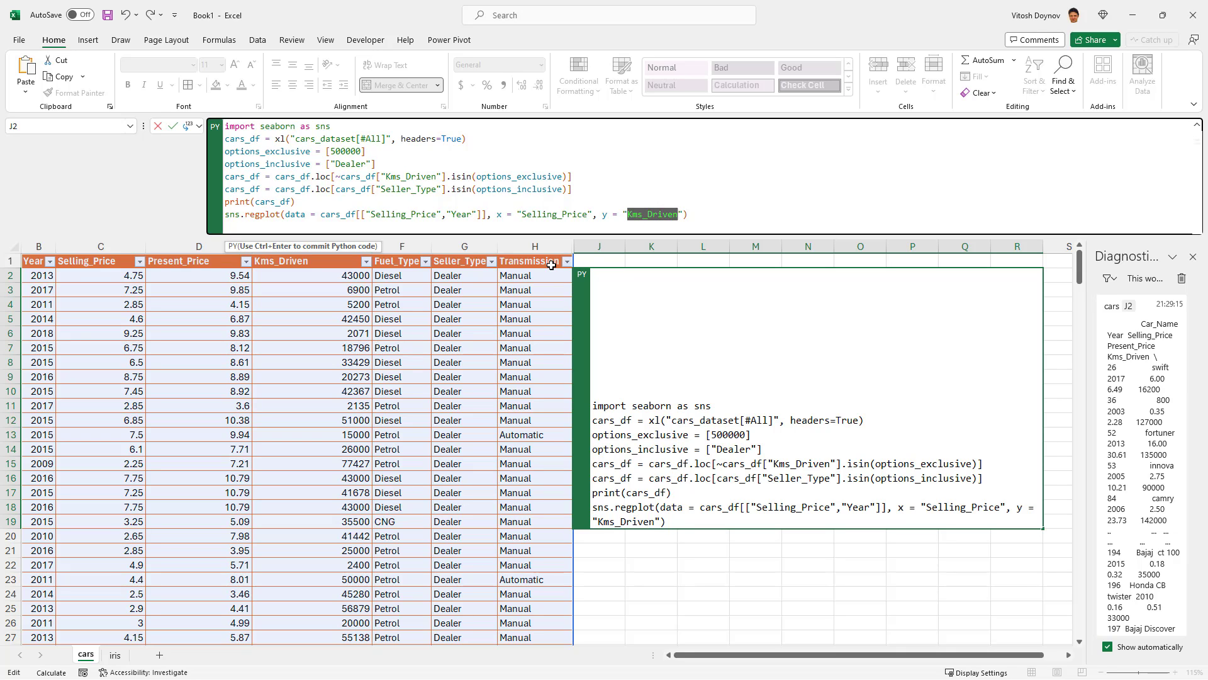
{"action": "key", "text": "BackSpace"}
{"action": "type", "text": "Year"}
{"action": "key", "text": "BackSpace"}
{"action": "key", "text": "BackSpace"}
{"action": "type", "text": "s"}
{"action": "key", "text": "BackSpace"}
{"action": "type", "text": "ar"}
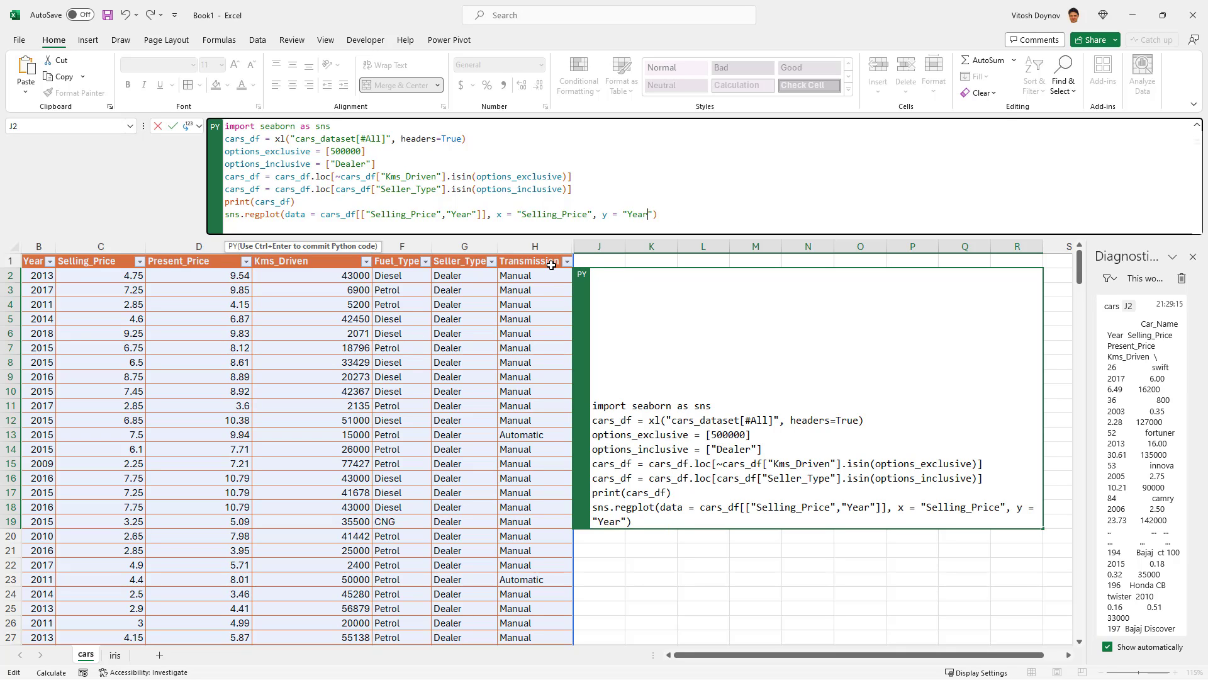
{"action": "key", "text": "ctrl+Return"}
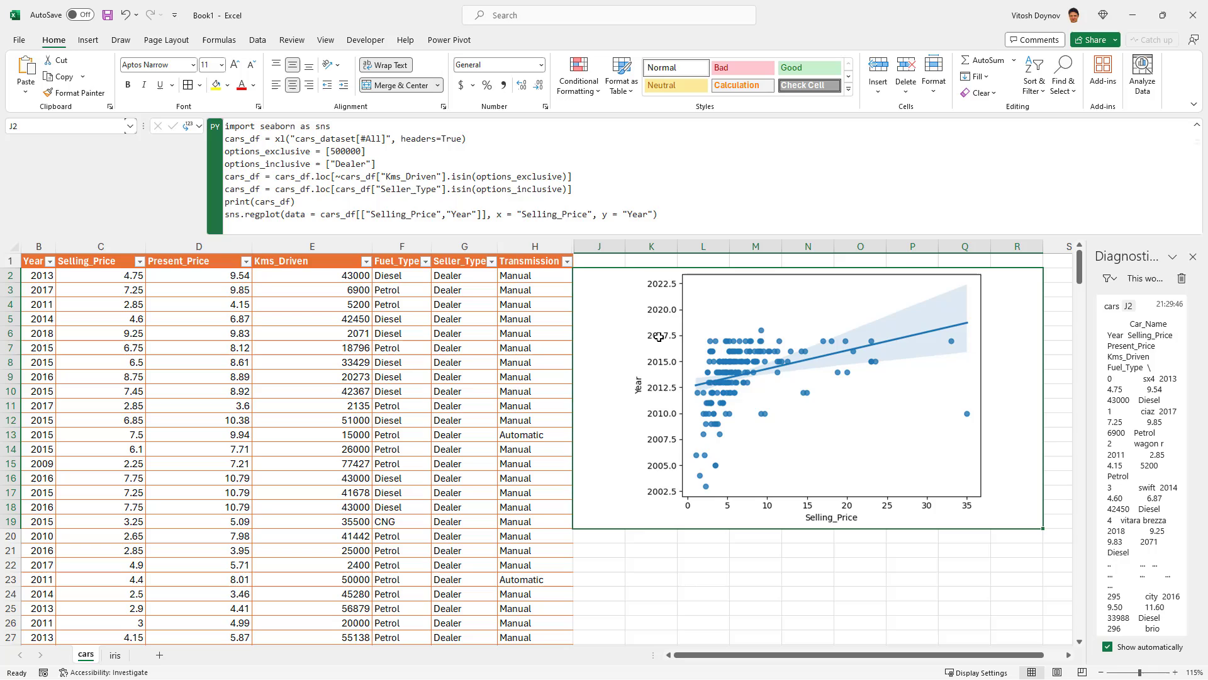
Look at the available years in the Year column's filter list without filtering
{"action": "left_click", "coordinate": [50, 262]}
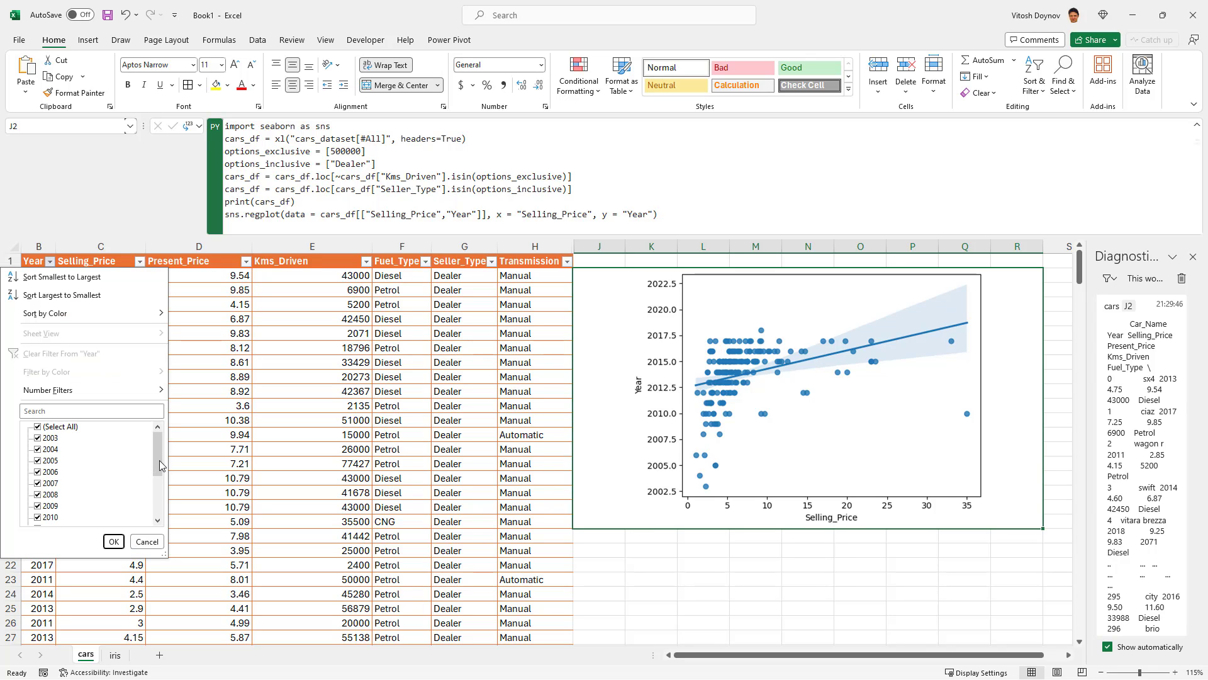
{"action": "left_click_drag", "start_coordinate": [157, 464], "coordinate": [163, 517]}
{"action": "left_click", "coordinate": [294, 418]}
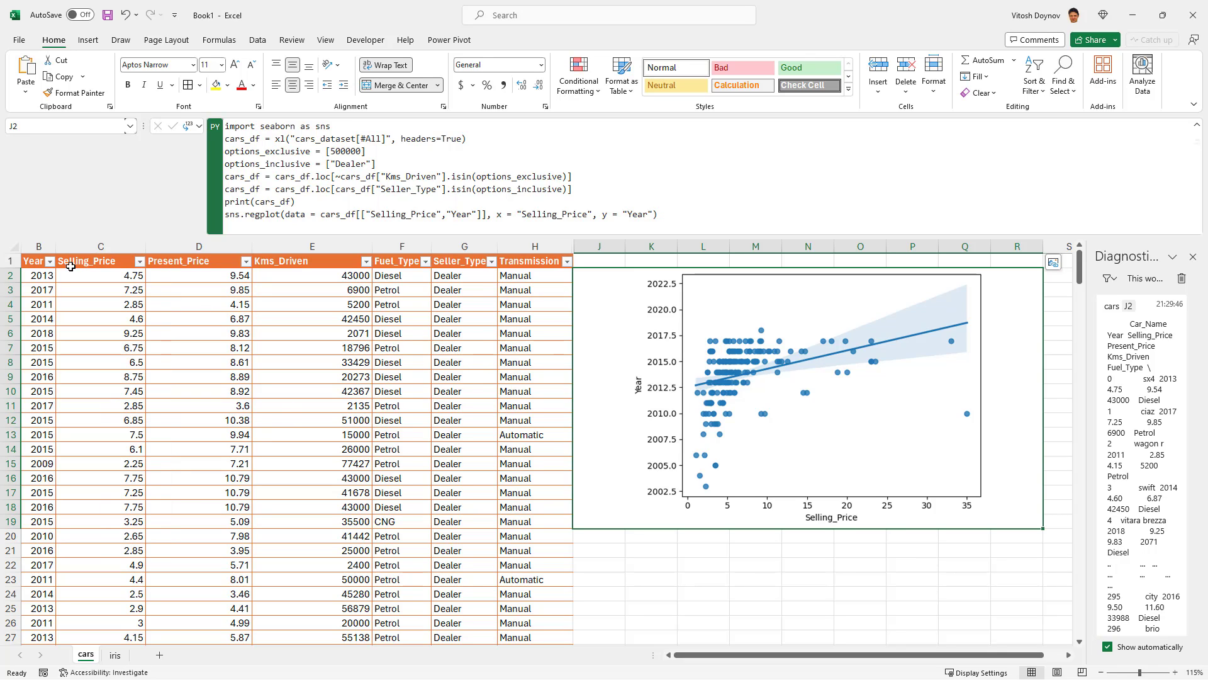
{"action": "left_click_drag", "start_coordinate": [56, 246], "coordinate": [141, 246]}
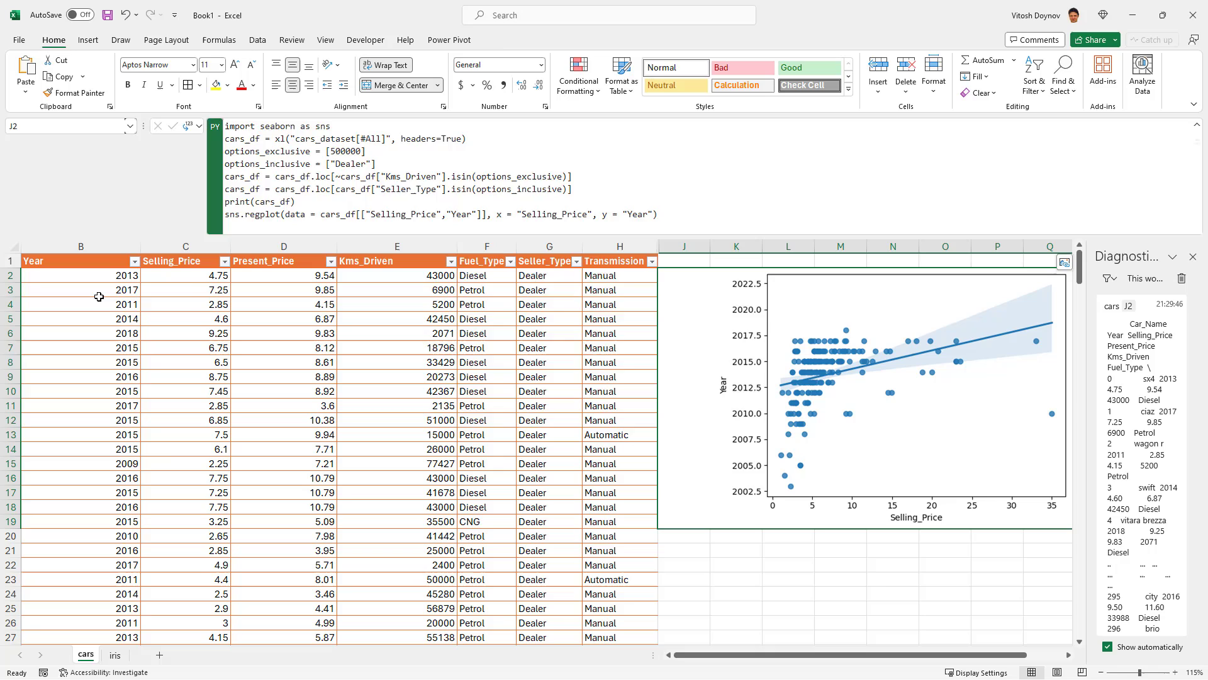
{"action": "left_click", "coordinate": [99, 296]}
{"action": "left_click", "coordinate": [134, 260]}
{"action": "scroll", "coordinate": [124, 479], "scroll_direction": "down", "scroll_amount": 3}
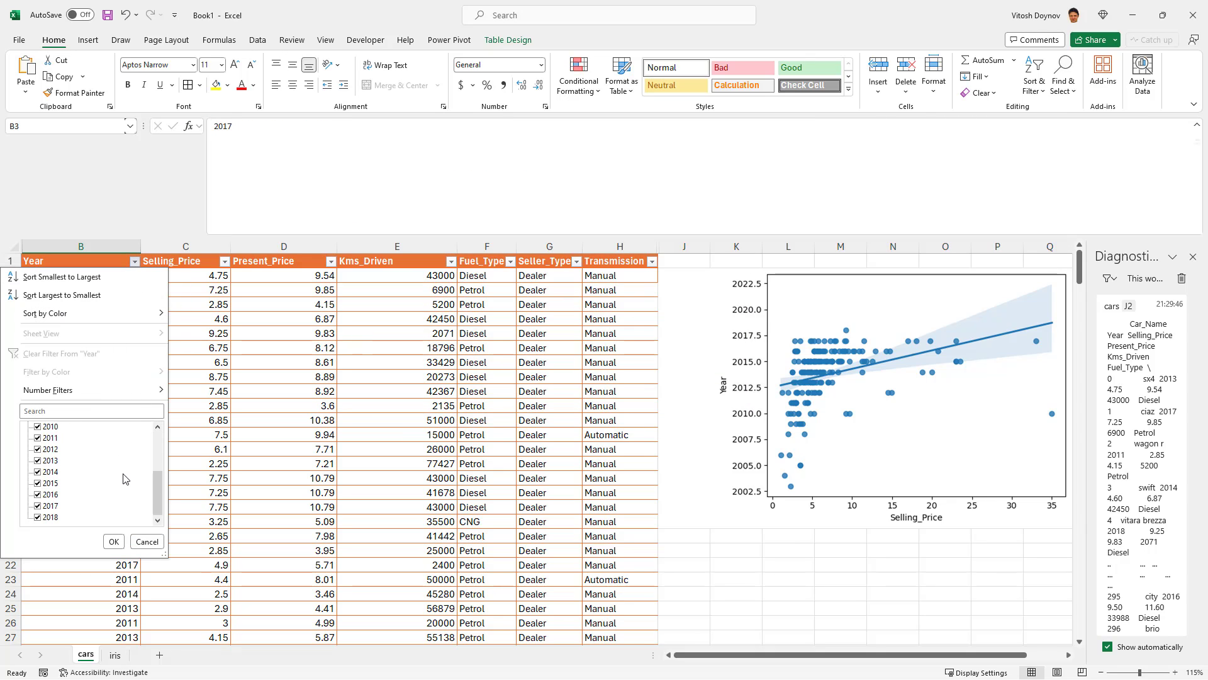
{"action": "left_click", "coordinate": [146, 541]}
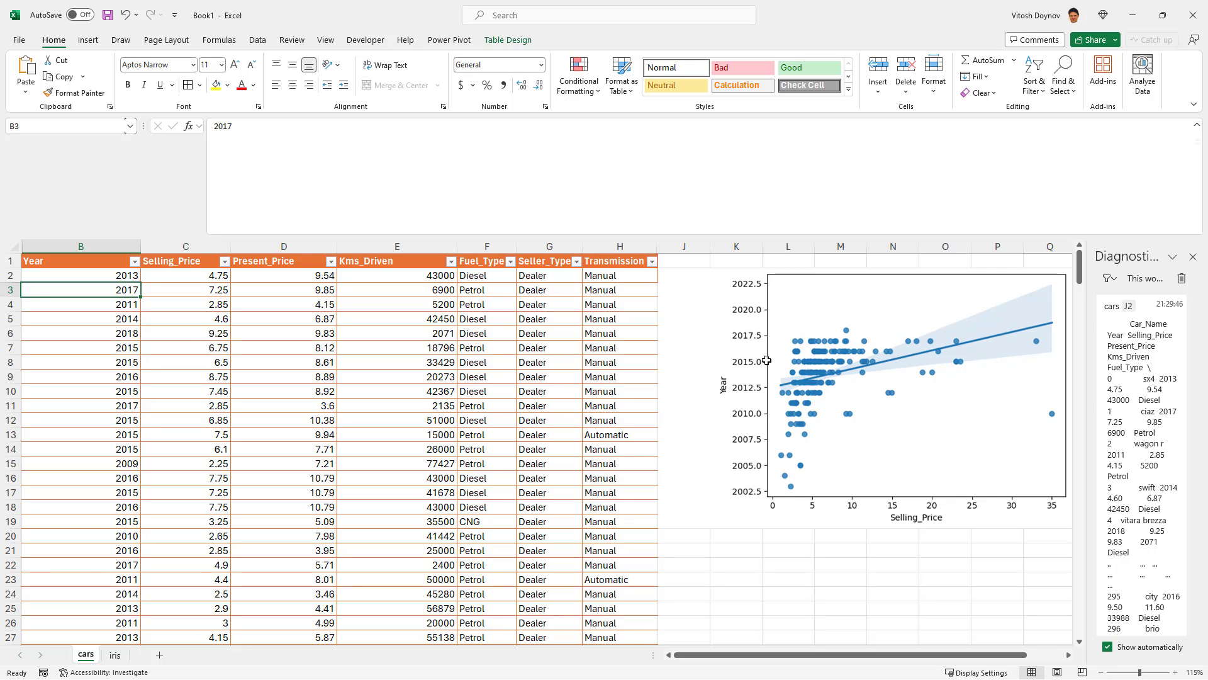
{"action": "left_click_drag", "start_coordinate": [139, 247], "coordinate": [58, 247]}
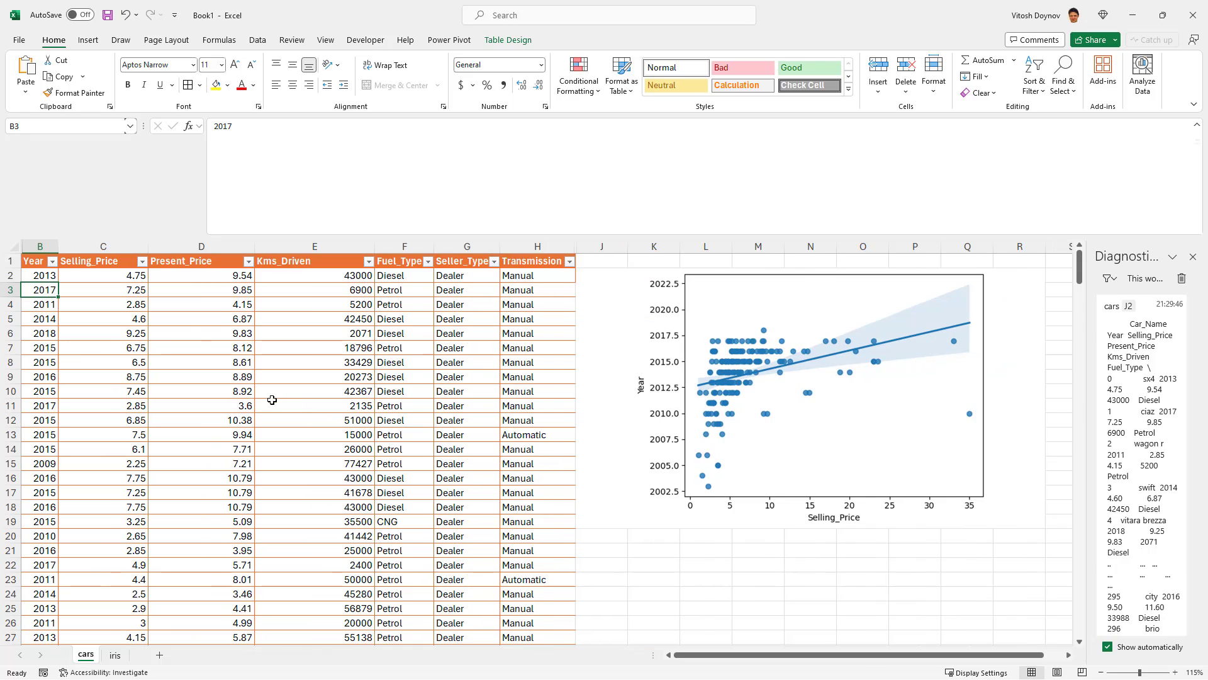
{"action": "left_click", "coordinate": [779, 365]}
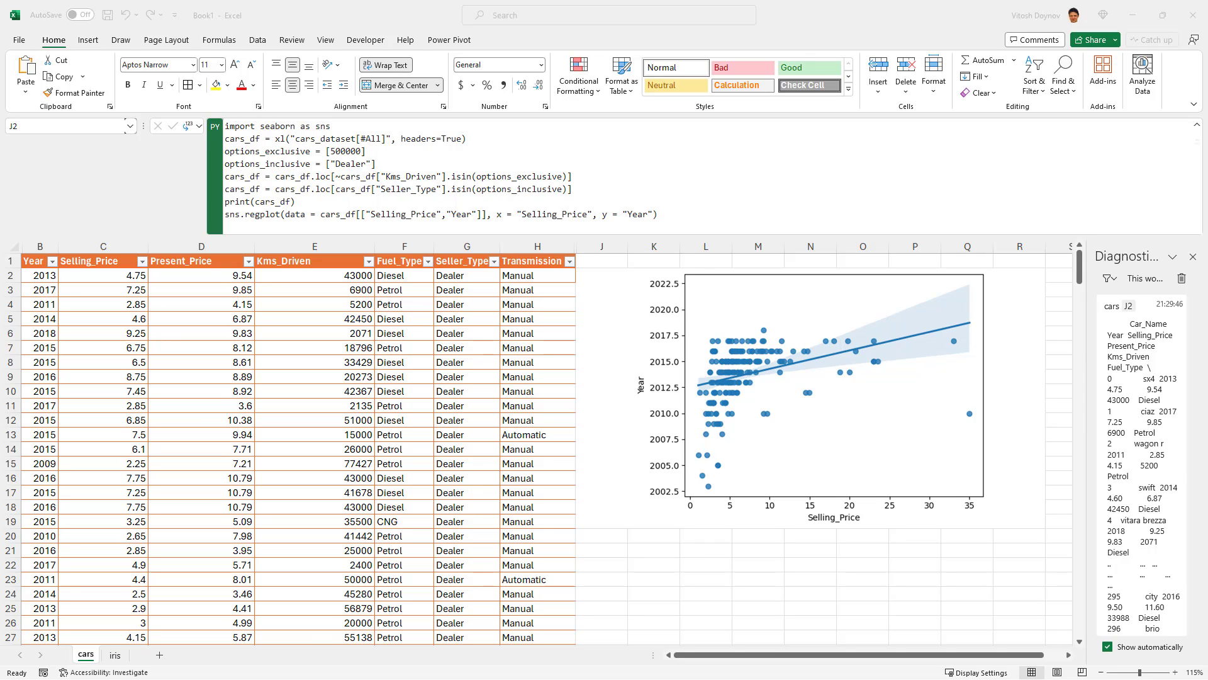
Add "Automatic" after "Dealer" in options_inclusive and rerun the regplot
{"action": "left_click", "coordinate": [375, 164]}
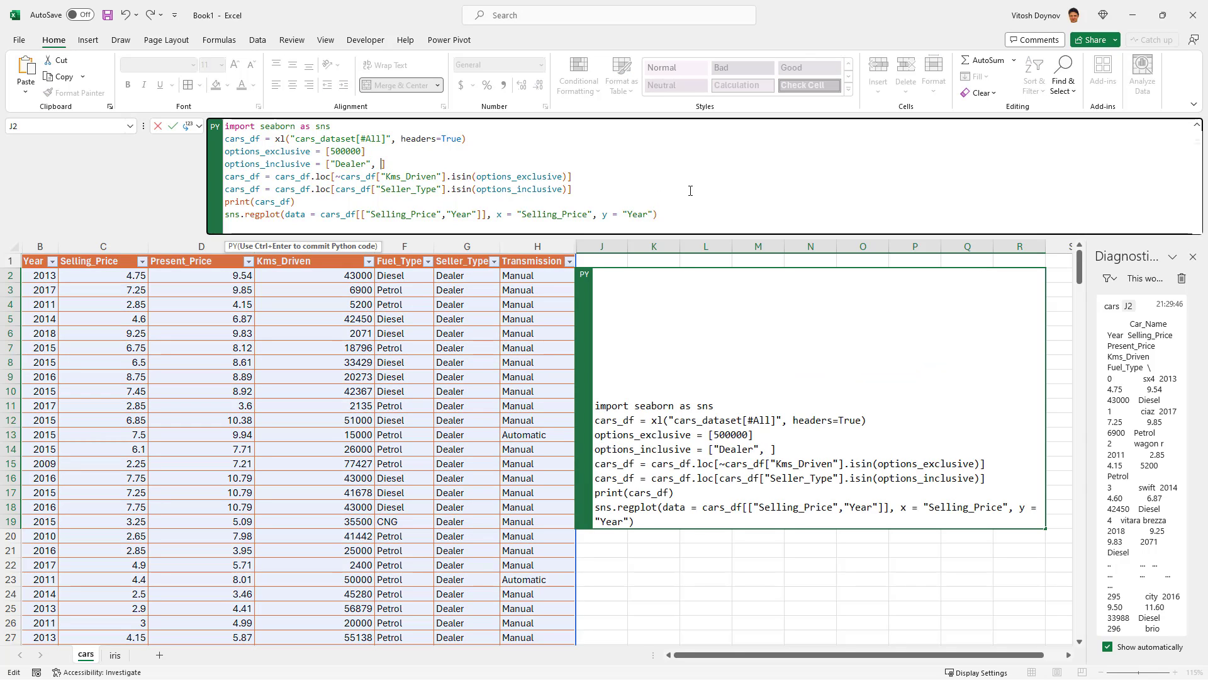
{"action": "type", "text": ", \"Auto"}
{"action": "type", "text": "matic\""}
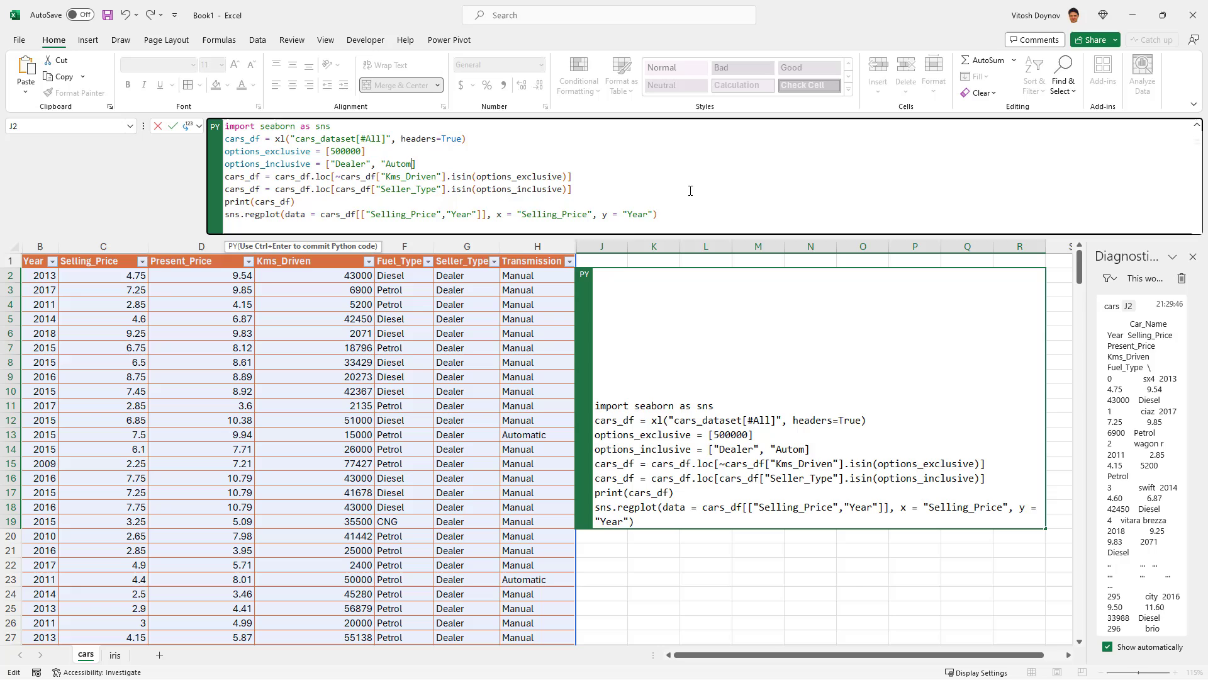
{"action": "type", "text": "\""}
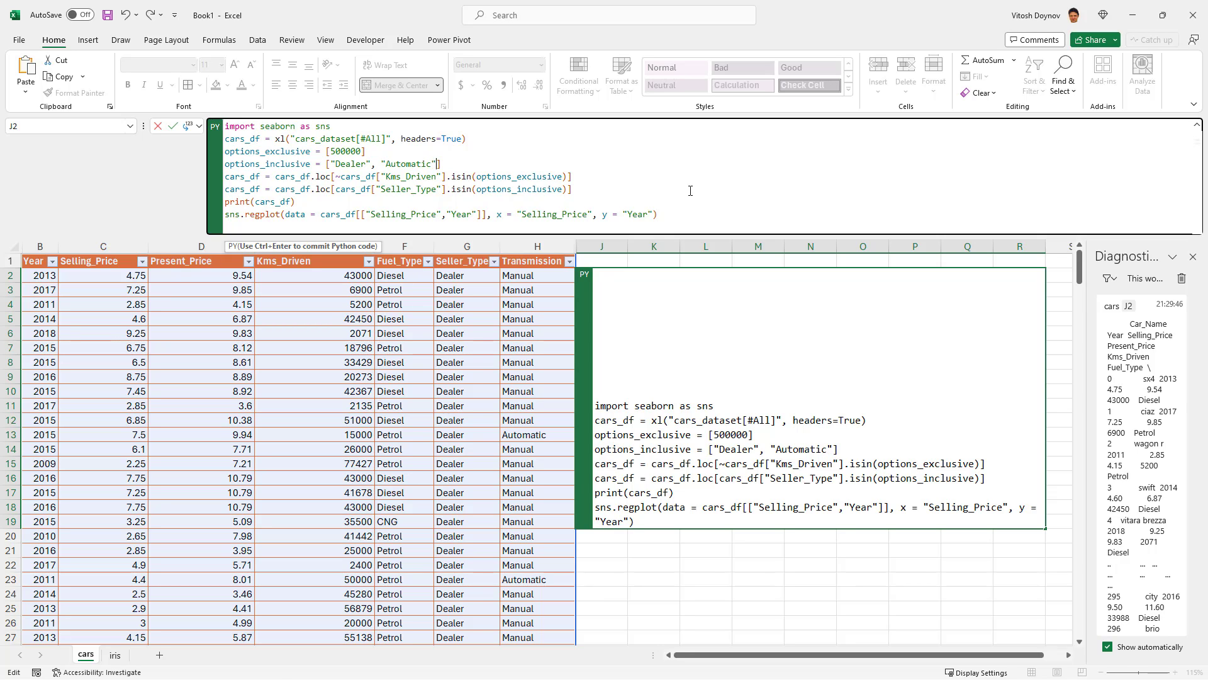
{"action": "key", "text": "ctrl+Return"}
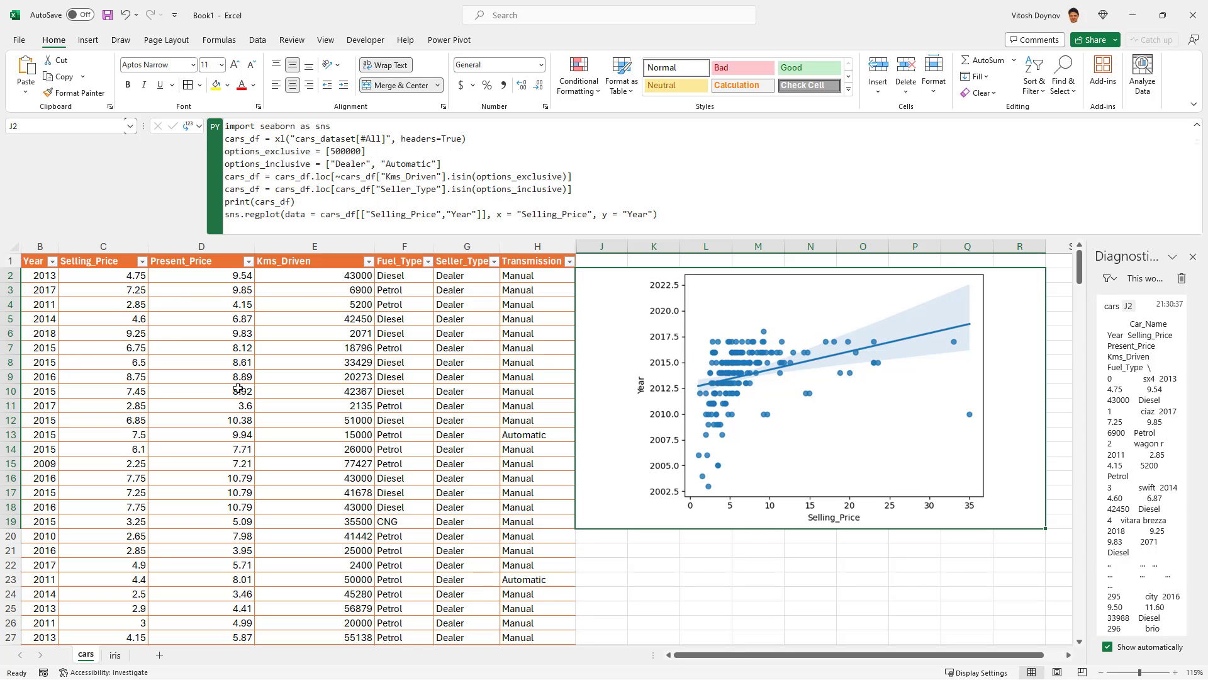
Replace Selling_Price with Present_Price in the plotted columns and x argument, then rerun
{"action": "left_click", "coordinate": [404, 224]}
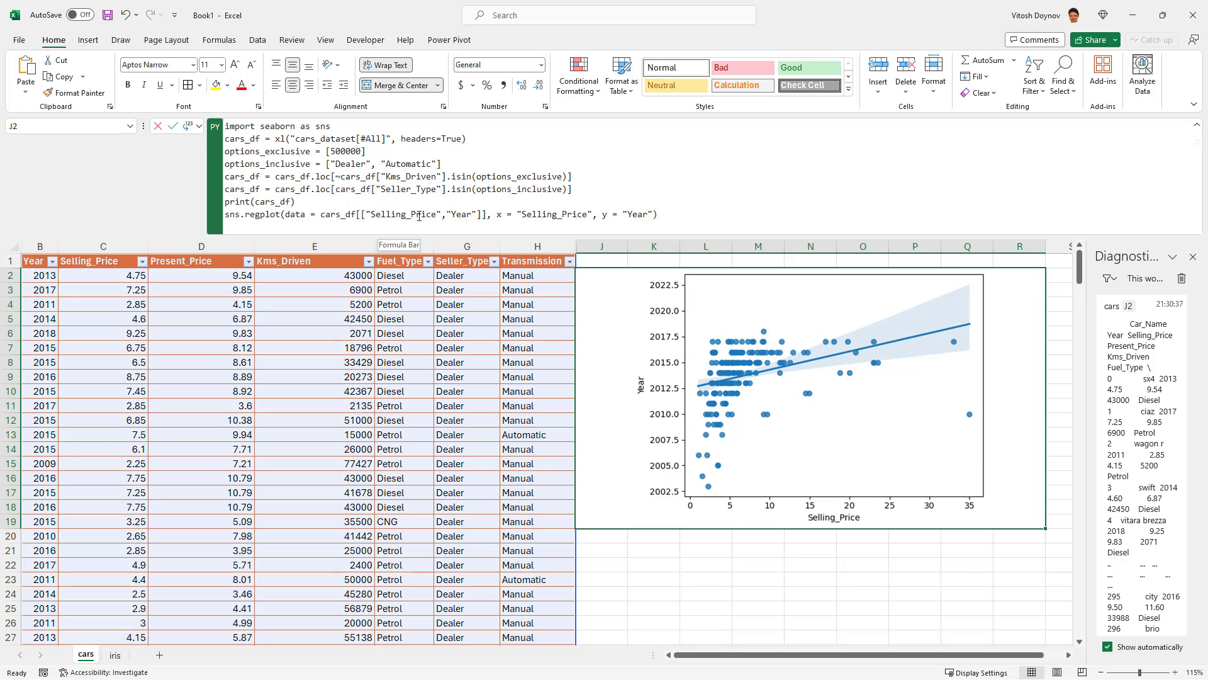
{"action": "left_click_drag", "start_coordinate": [371, 214], "coordinate": [406, 214]}
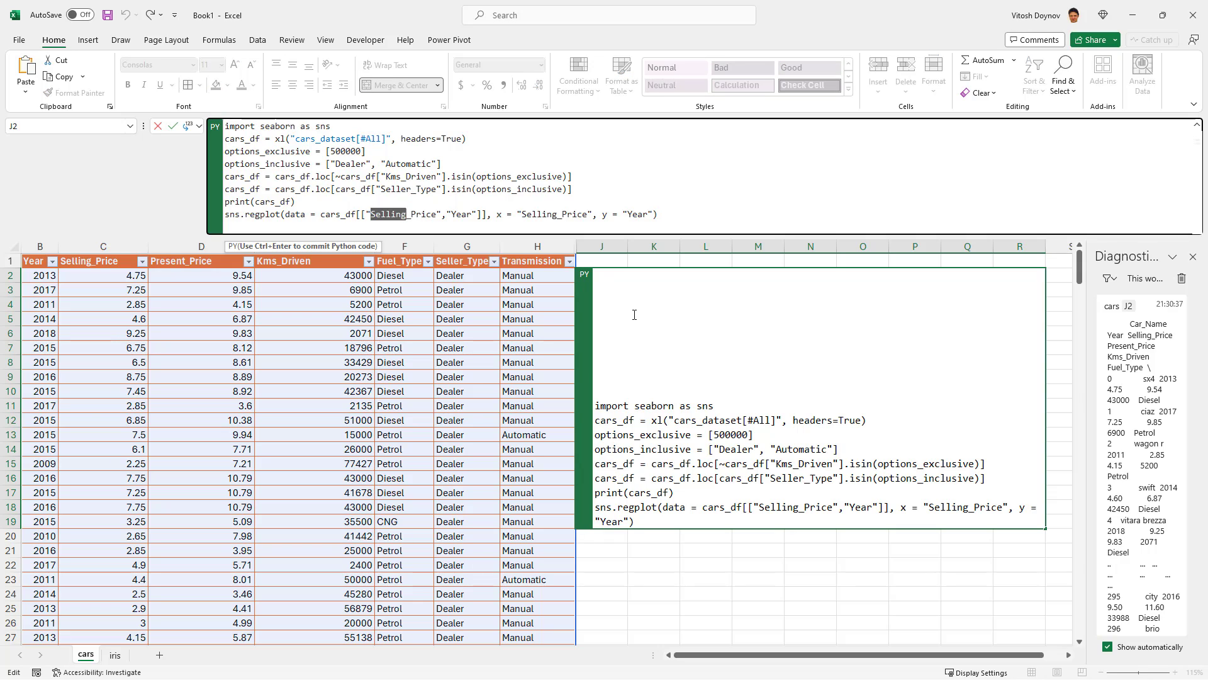
{"action": "type", "text": "Present"}
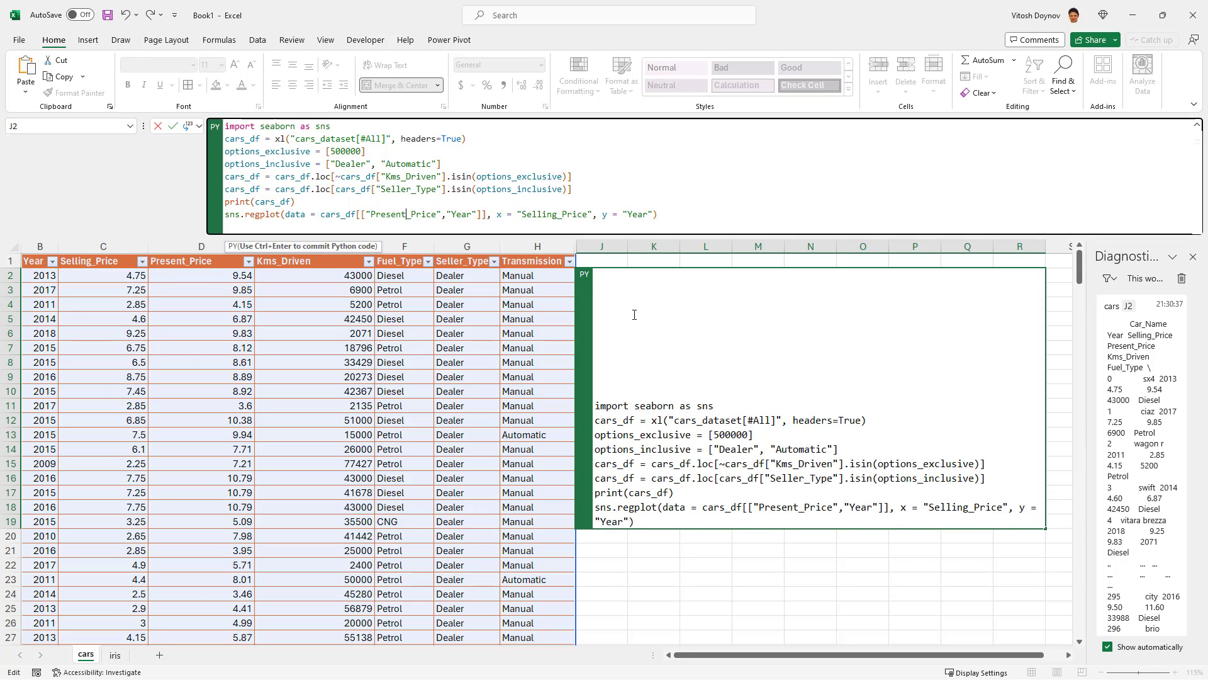
{"action": "key", "text": "shift+Right"}
{"action": "key", "text": "shift+Right"}
{"action": "key", "text": "shift+Right"}
{"action": "key", "text": "shift+Right"}
{"action": "key", "text": "shift+Right"}
{"action": "key", "text": "shift+Right"}
{"action": "key", "text": "shift+Right"}
{"action": "key", "text": "shift+Right"}
{"action": "key", "text": "shift+Right"}
{"action": "key", "text": "shift+Right"}
{"action": "key", "text": "shift+Right"}
{"action": "key", "text": "shift+Right"}
{"action": "key", "text": "shift+Right"}
{"action": "key", "text": "ctrl+c"}
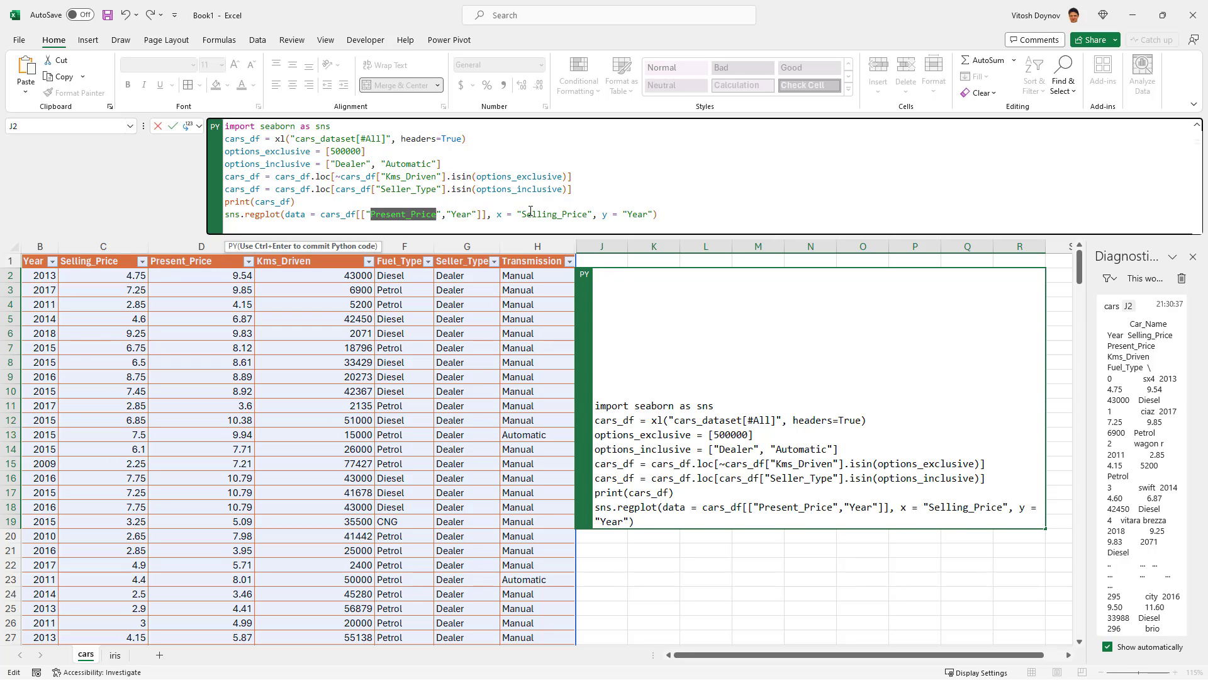
{"action": "left_click_drag", "start_coordinate": [522, 214], "coordinate": [588, 212]}
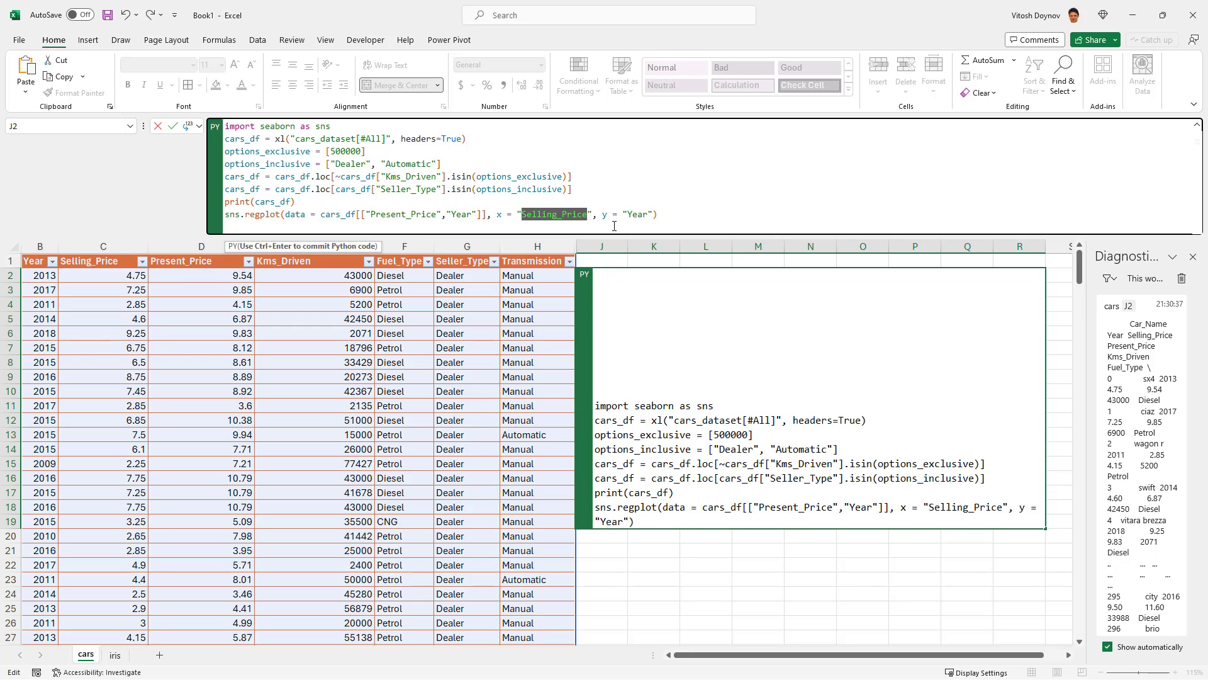
{"action": "key", "text": "ctrl+v"}
{"action": "key", "text": "ctrl+Return"}
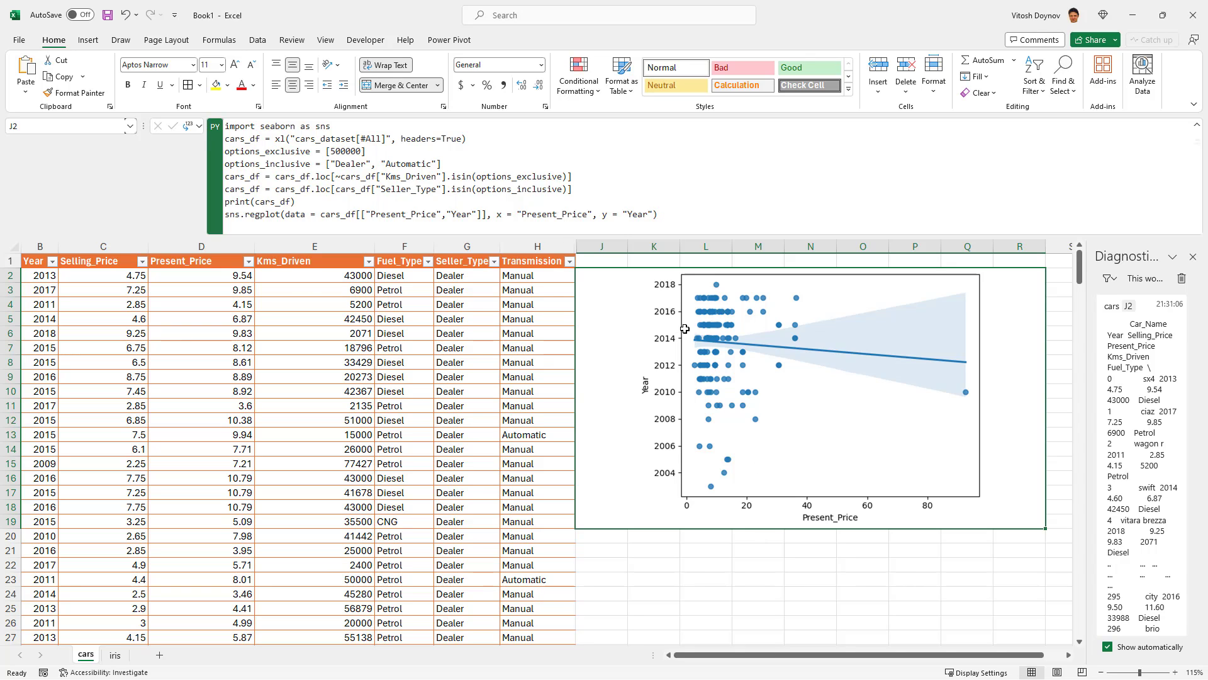
Replace Year with Kms_Driven in the regplot's columns list and y argument, then rerun
{"action": "double_click", "coordinate": [473, 214]}
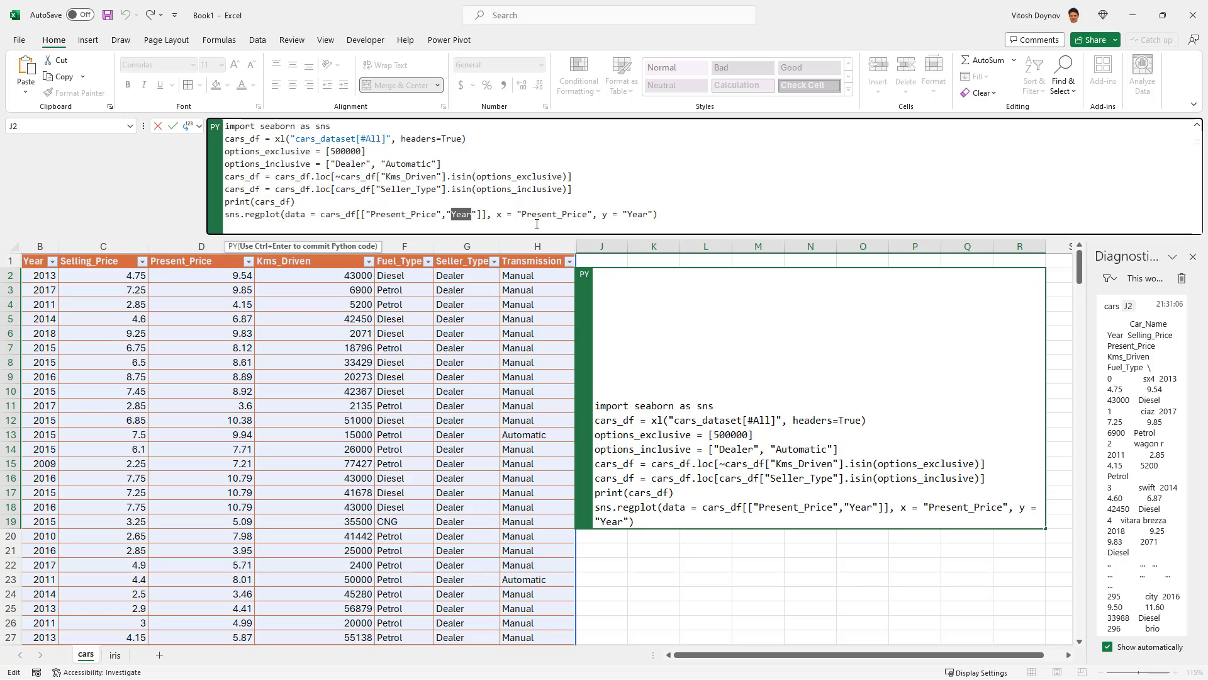
{"action": "type", "text": "Kms_Driven"}
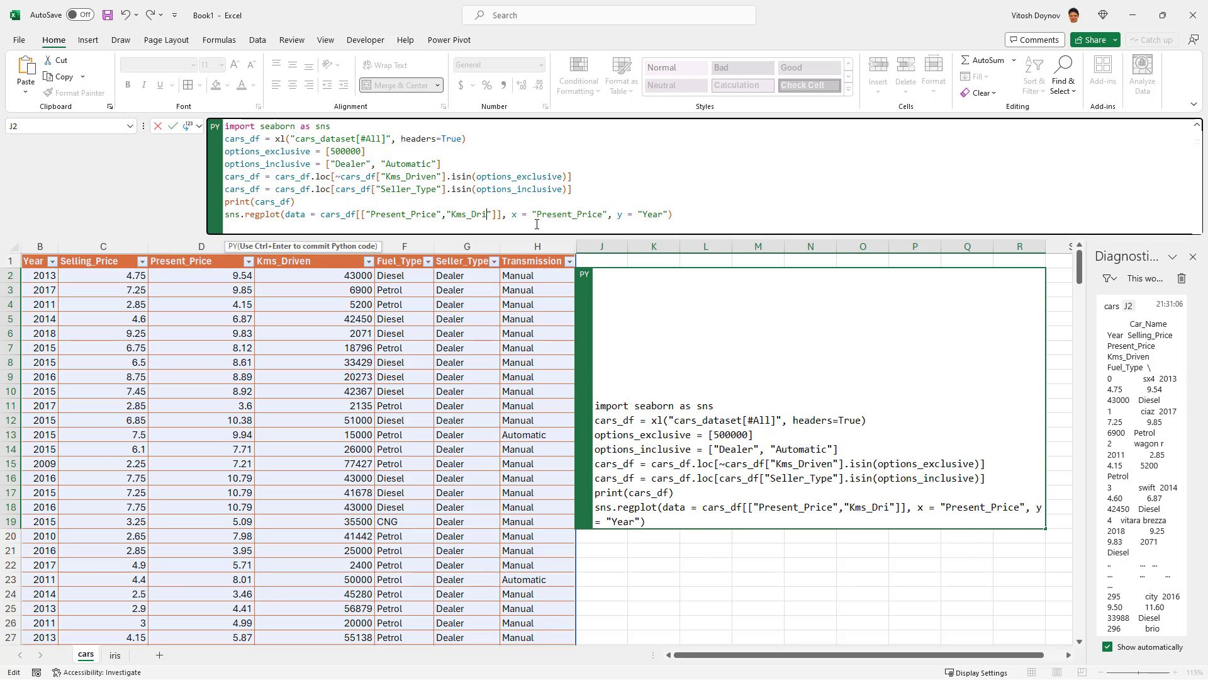
{"action": "key", "text": "shift+Left"}
{"action": "key", "text": "shift+Left"}
{"action": "key", "text": "shift+Left"}
{"action": "key", "text": "shift+Left"}
{"action": "key", "text": "shift+Left"}
{"action": "key", "text": "shift+Left"}
{"action": "key", "text": "shift+Left"}
{"action": "key", "text": "shift+Left"}
{"action": "key", "text": "shift+Left"}
{"action": "key", "text": "shift+Left"}
{"action": "key", "text": "ctrl+c"}
{"action": "key", "text": "Right"}
{"action": "key", "text": "Right"}
{"action": "key", "text": "Right"}
{"action": "key", "text": "Right"}
{"action": "key", "text": "Right"}
{"action": "key", "text": "Right"}
{"action": "key", "text": "Right"}
{"action": "key", "text": "Right"}
{"action": "key", "text": "Right"}
{"action": "key", "text": "Right"}
{"action": "key", "text": "Right"}
{"action": "key", "text": "Right"}
{"action": "key", "text": "Right"}
{"action": "key", "text": "Right"}
{"action": "key", "text": "Right"}
{"action": "key", "text": "Right"}
{"action": "key", "text": "Right"}
{"action": "key", "text": "Right"}
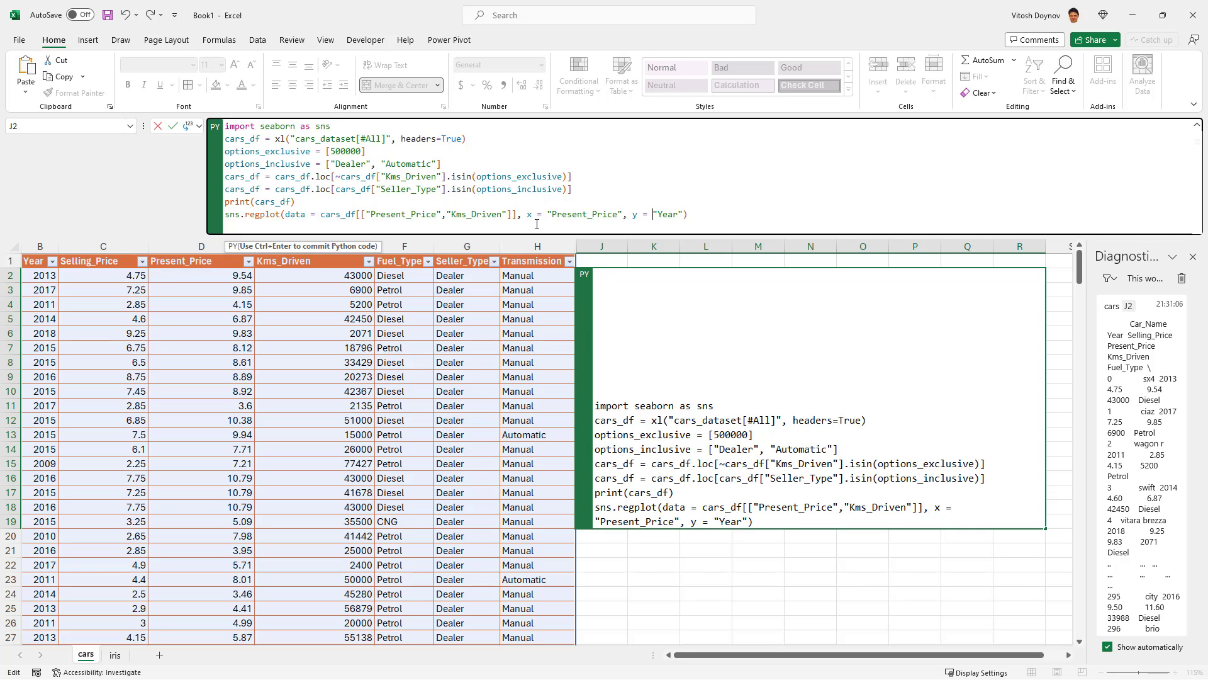
{"action": "key", "text": "Right"}
{"action": "key", "text": "shift+Right"}
{"action": "key", "text": "shift+Right"}
{"action": "key", "text": "shift+Right"}
{"action": "key", "text": "shift+Right"}
{"action": "key", "text": "ctrl+v"}
{"action": "key", "text": "ctrl+Return"}
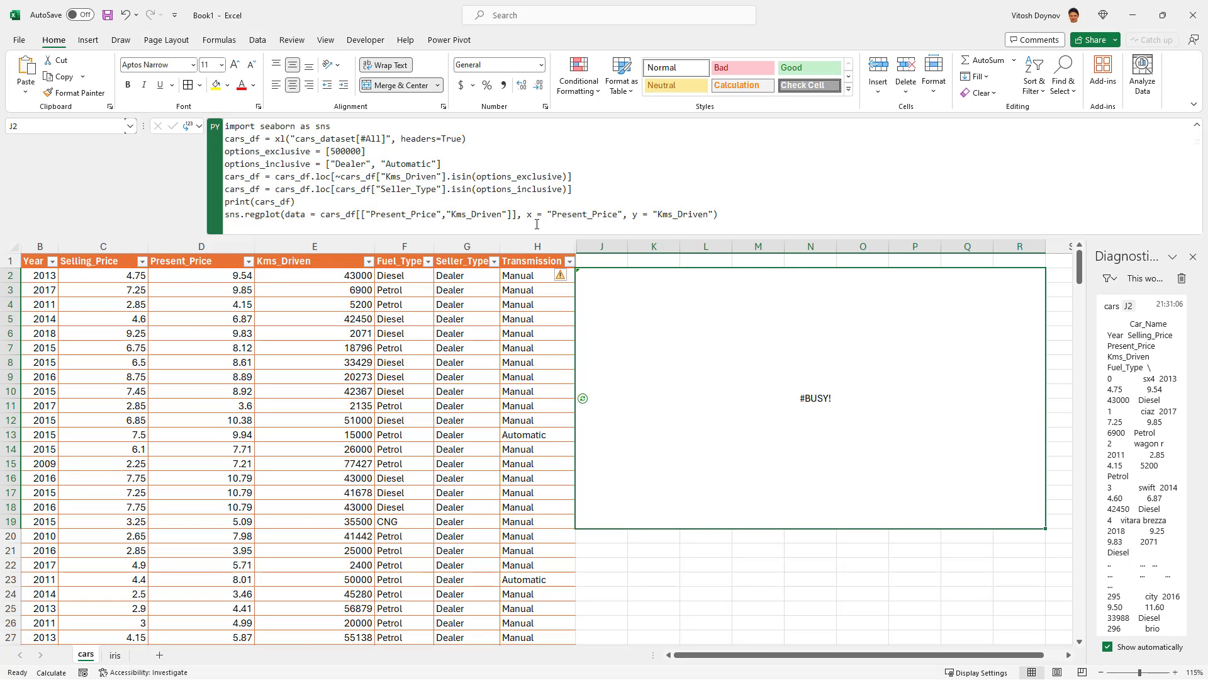
{"action": "key", "text": "Up"}
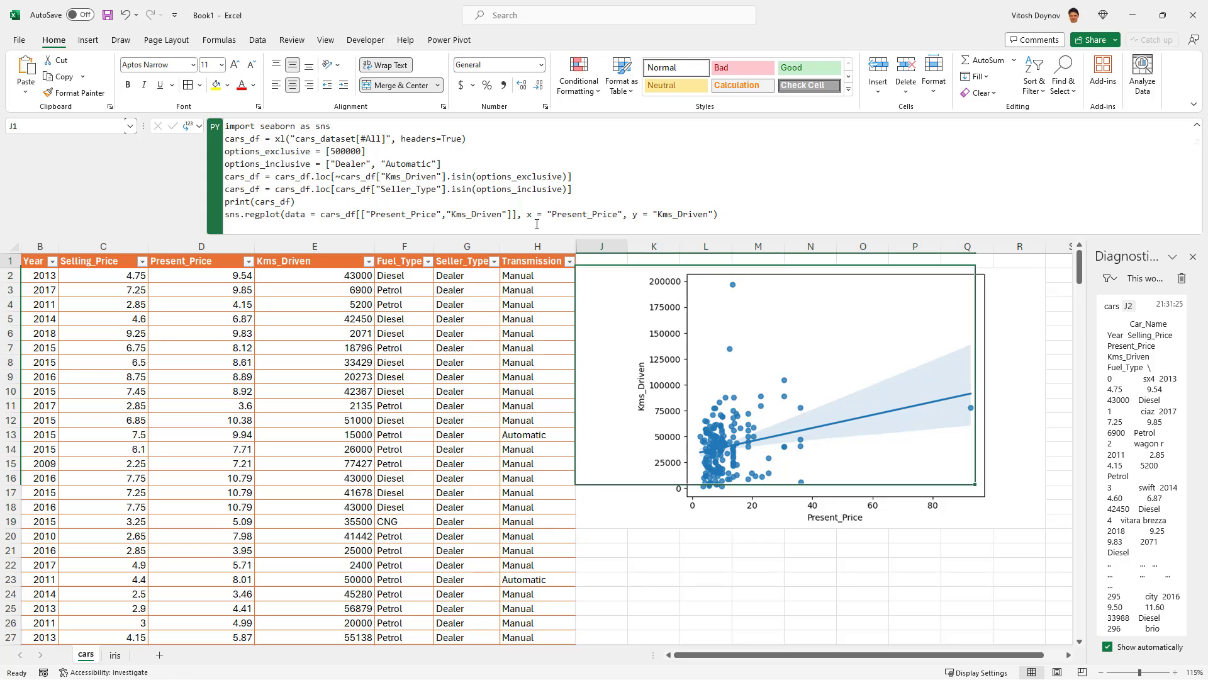
{"action": "key", "text": "Down"}
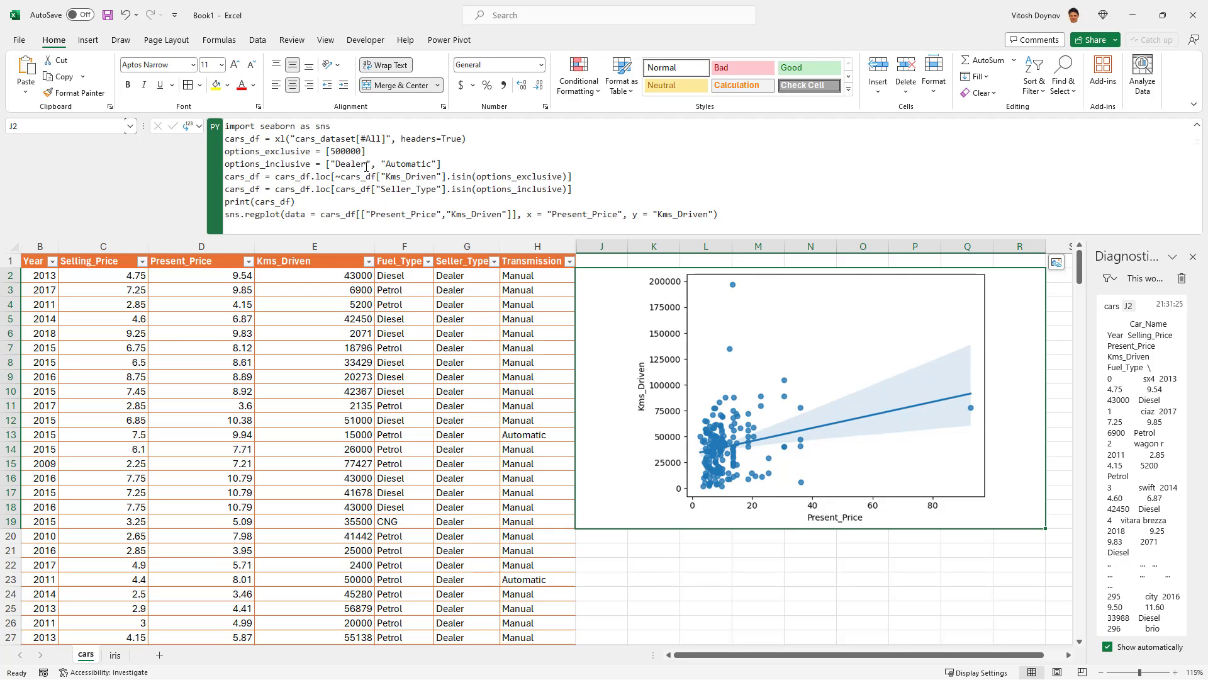
{"action": "left_click", "coordinate": [470, 165]}
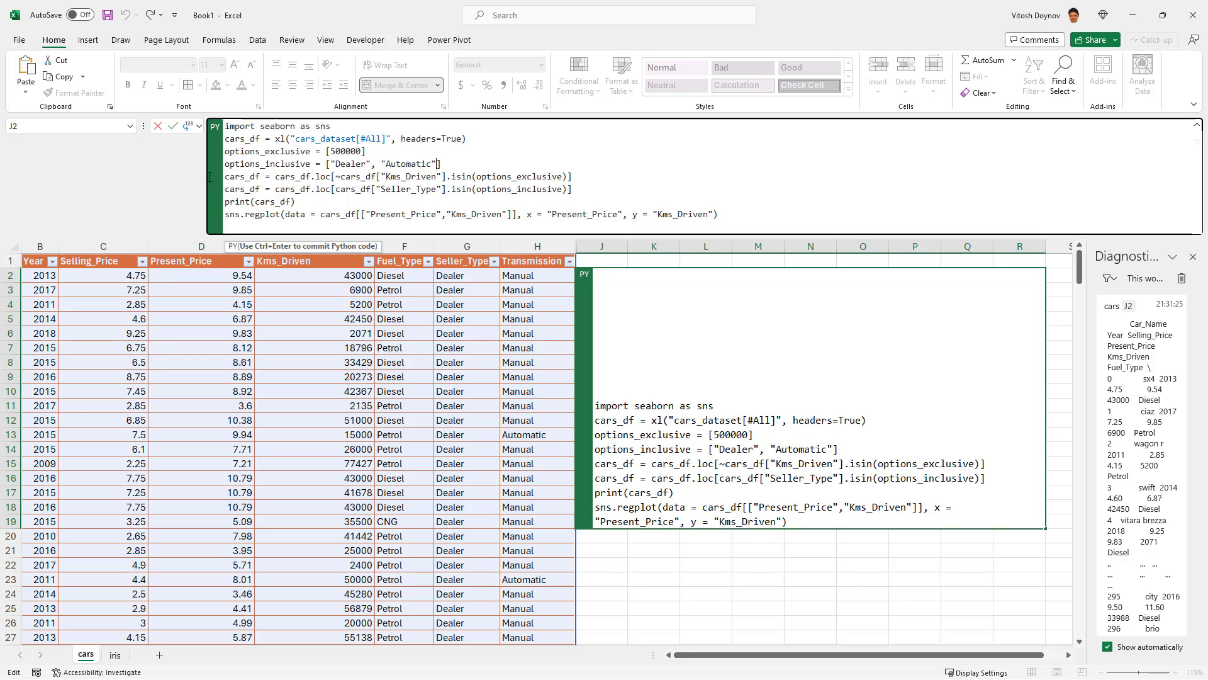
Check which years the Year column contains
{"action": "left_click", "coordinate": [51, 264]}
{"action": "key", "text": "Escape"}
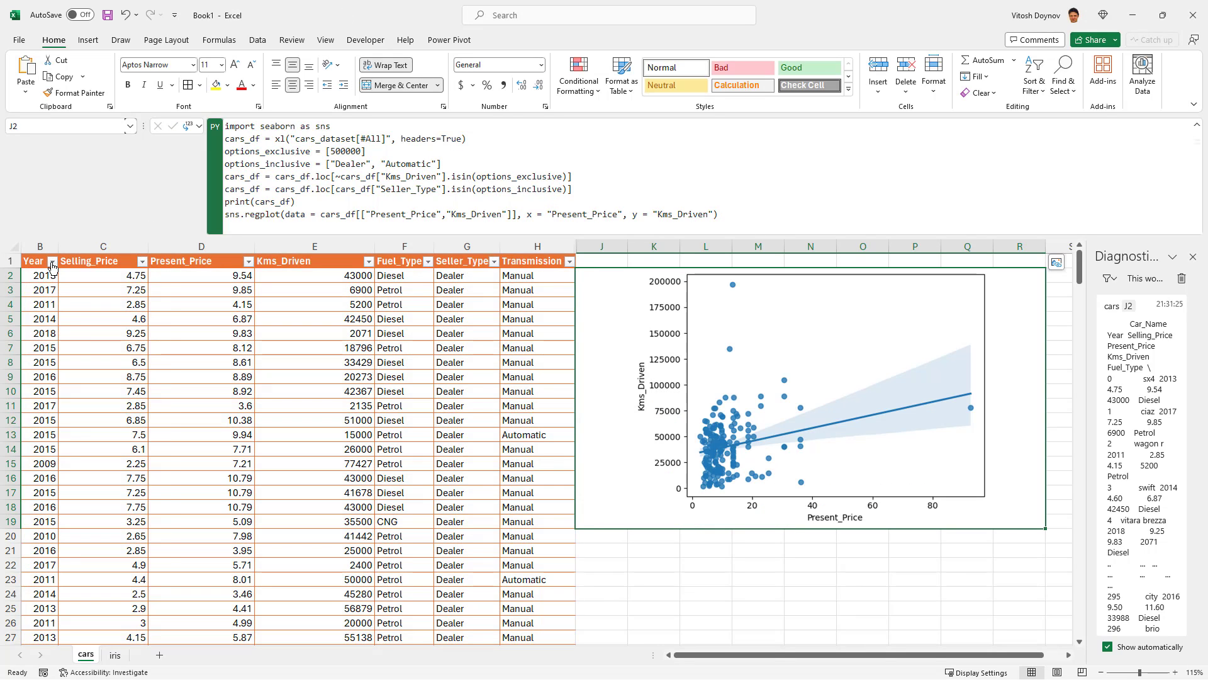
{"action": "left_click", "coordinate": [52, 262]}
{"action": "scroll", "coordinate": [126, 478], "scroll_direction": "down", "scroll_amount": 3}
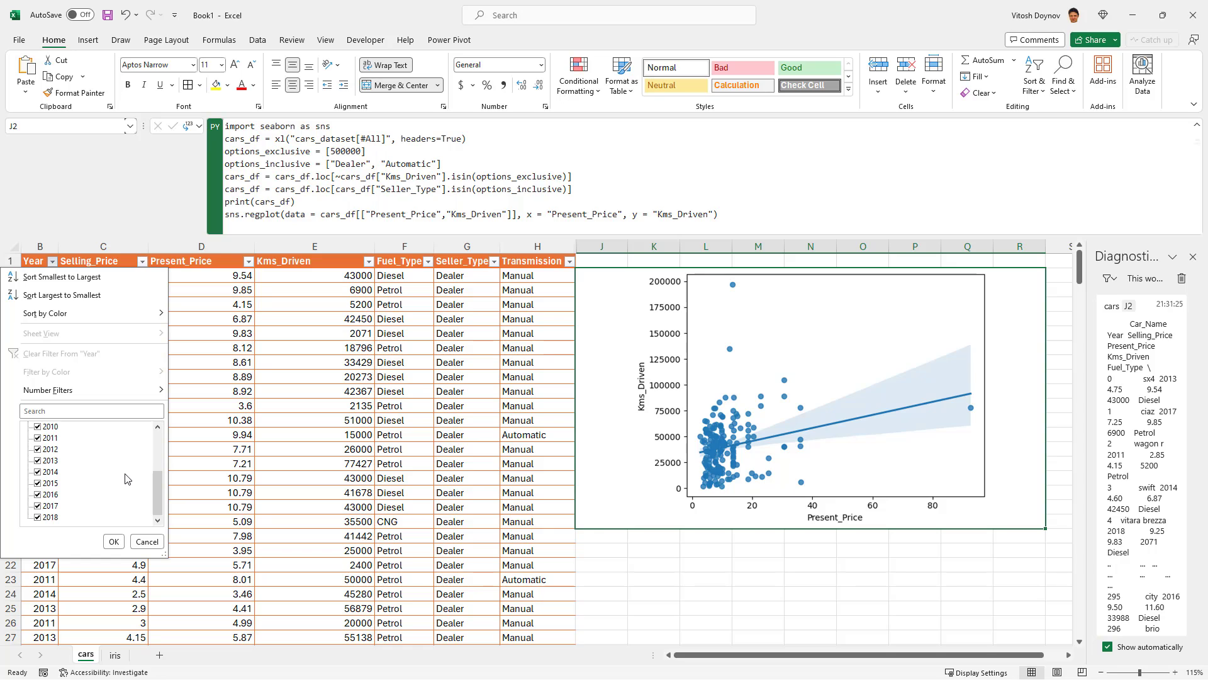
Add 2017 and 2018 to the options_inclusive list
{"action": "left_click", "coordinate": [385, 146]}
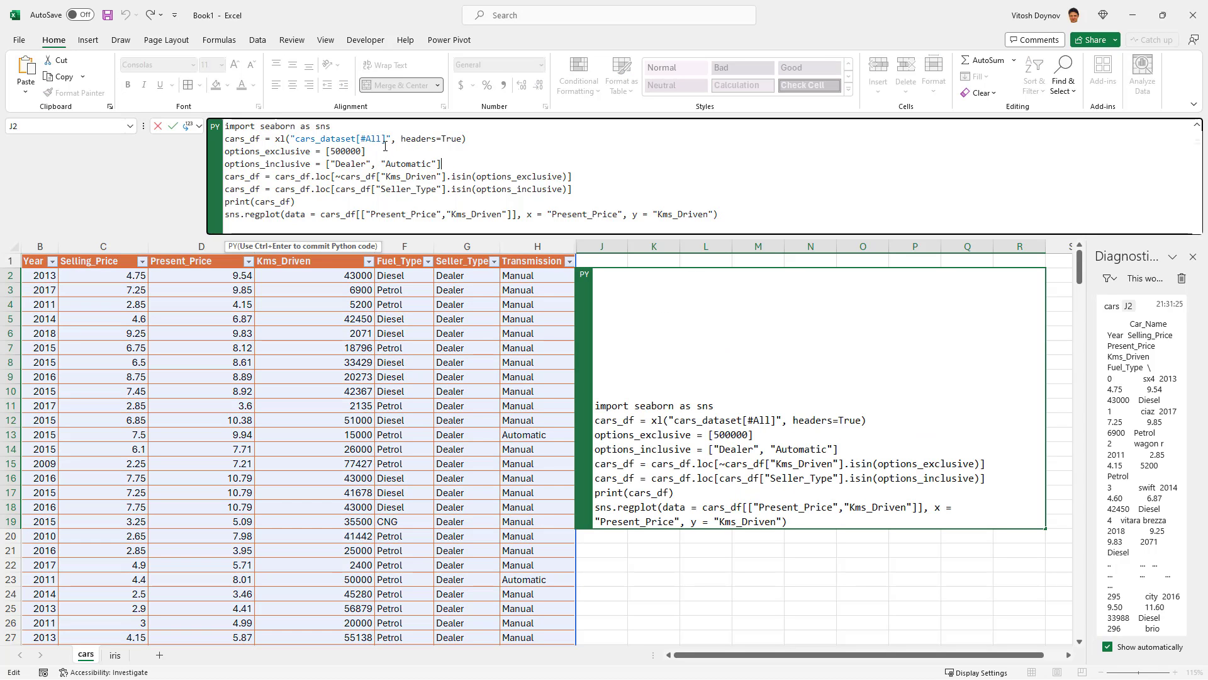
{"action": "left_click", "coordinate": [412, 157]}
{"action": "key", "text": "End"}
{"action": "key", "text": "Left"}
{"action": "type", "text": ", 2017"}
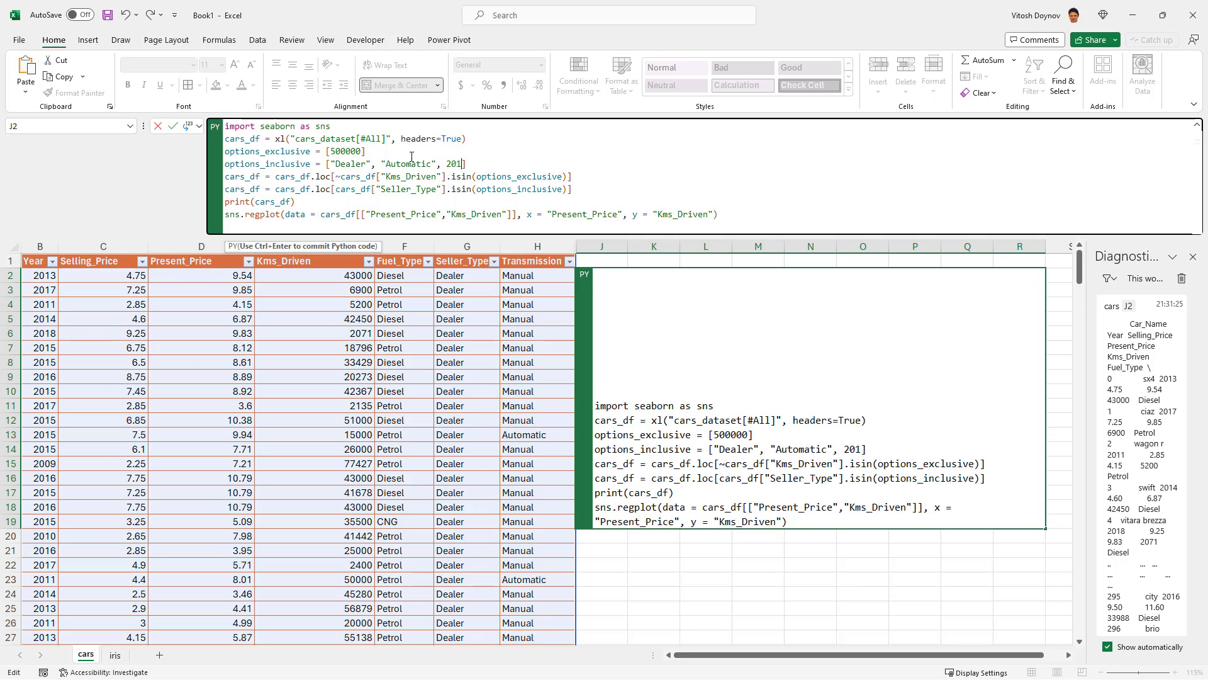
{"action": "type", "text": ", 2018"}
Duplicate the Seller_Type isin filter as a Year filter and rerun the regplot
{"action": "key", "text": "Down"}
{"action": "key", "text": "Down"}
{"action": "key", "text": "Left"}
{"action": "key", "text": "Left"}
{"action": "key", "text": "Left"}
{"action": "key", "text": "Left"}
{"action": "key", "text": "Left"}
{"action": "key", "text": "Left"}
{"action": "key", "text": "Left"}
{"action": "key", "text": "Left"}
{"action": "key", "text": "Left"}
{"action": "key", "text": "Left"}
{"action": "key", "text": "Left"}
{"action": "key", "text": "Left"}
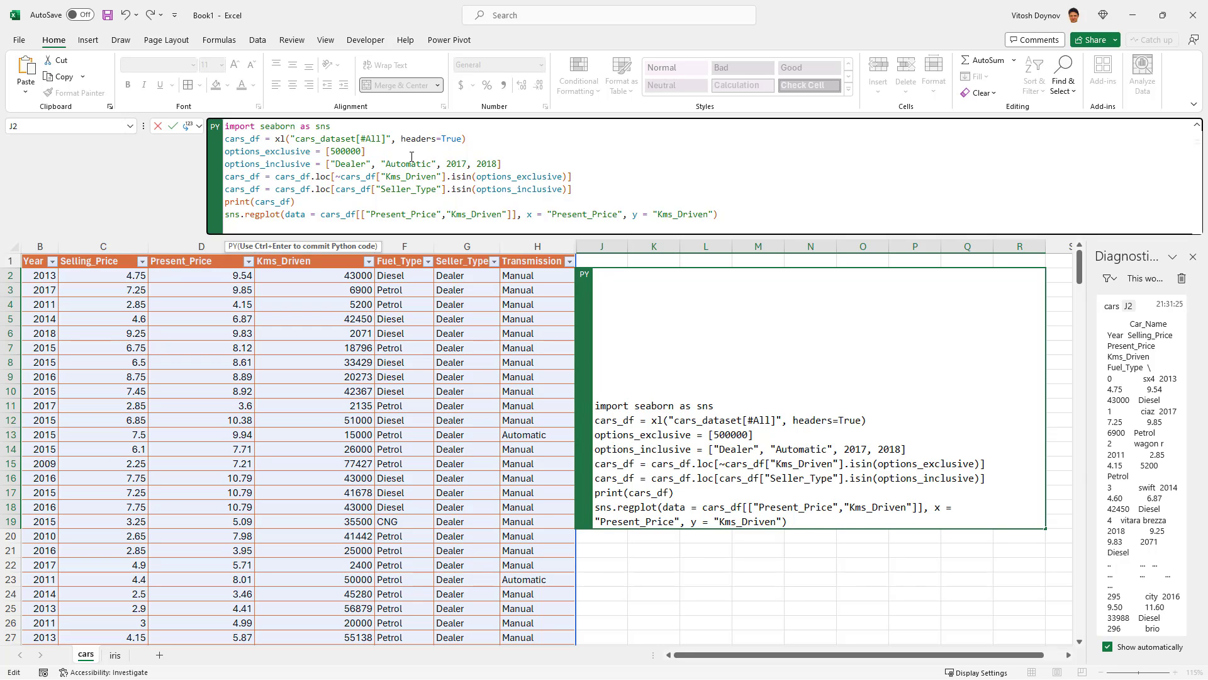
{"action": "key", "text": "Return"}
{"action": "key", "text": "BackSpace"}
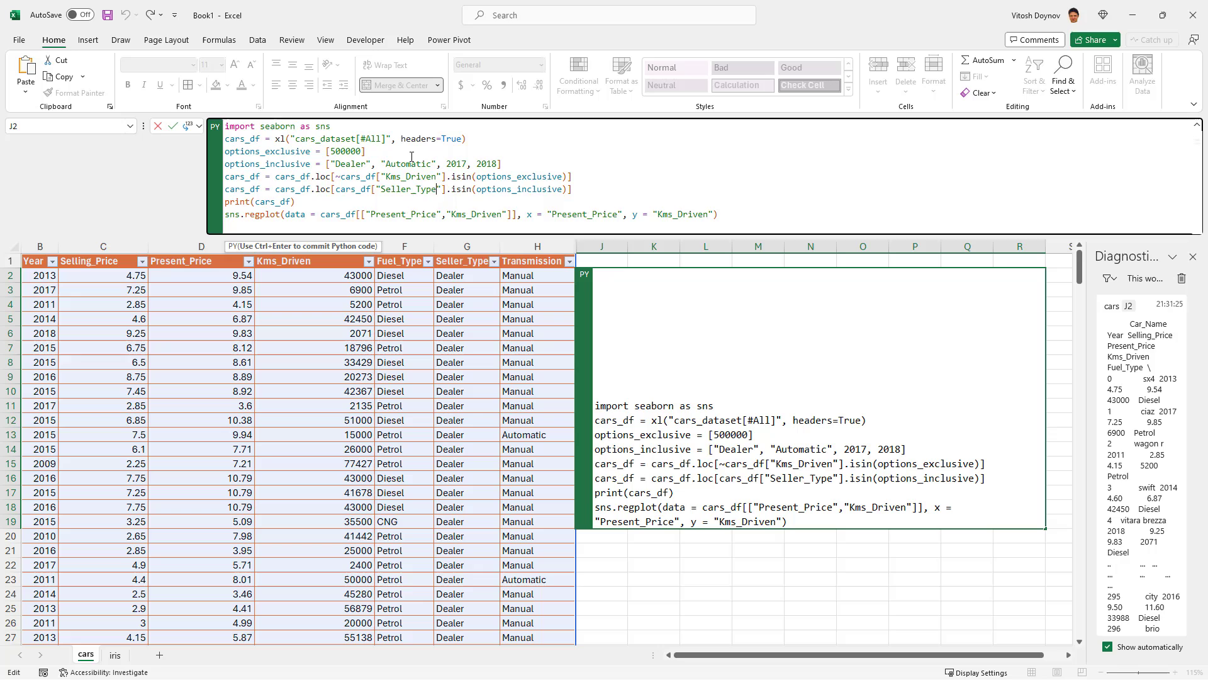
{"action": "key", "text": "Home"}
{"action": "key", "text": "shift+End"}
{"action": "key", "text": "ctrl+c"}
{"action": "key", "text": "End"}
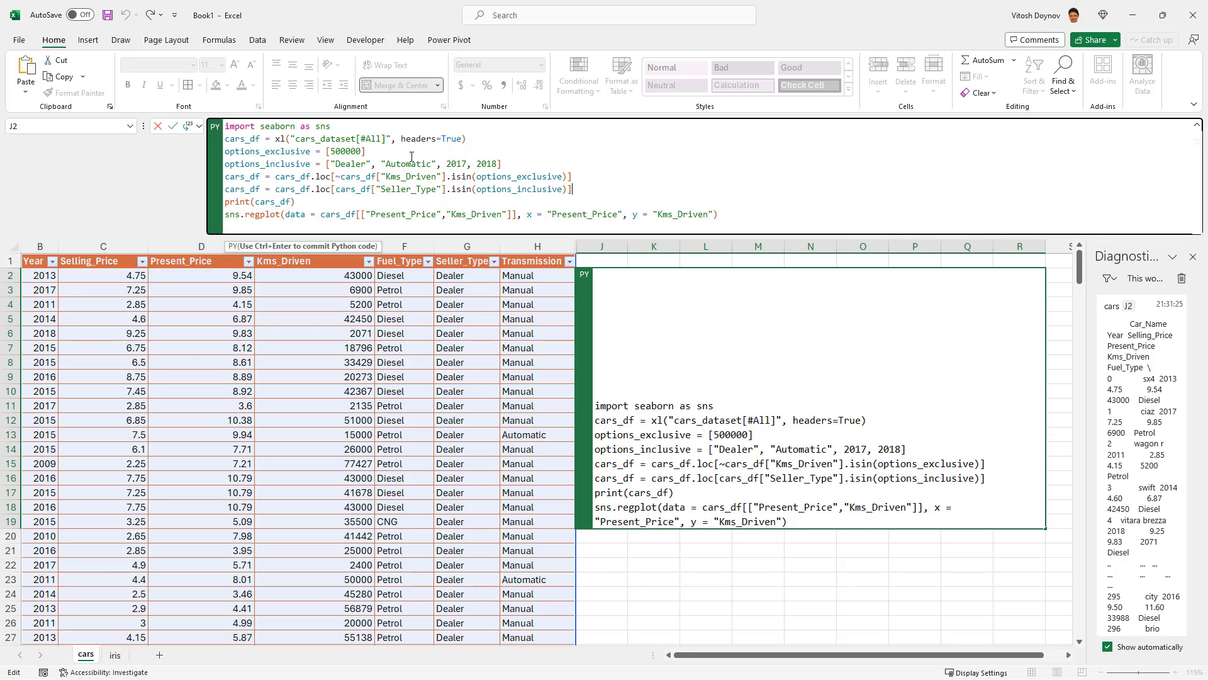
{"action": "key", "text": "Return"}
{"action": "key", "text": "ctrl+v"}
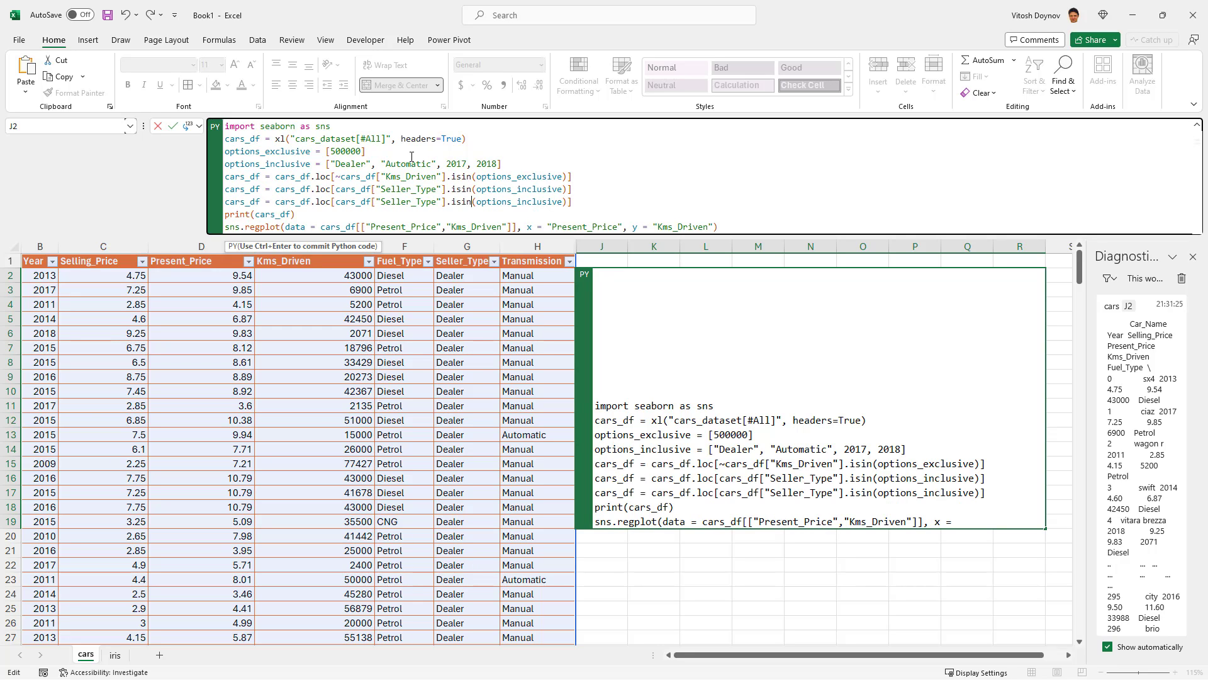
{"action": "key", "text": "Left"}
{"action": "key", "text": "Left"}
{"action": "key", "text": "Left"}
{"action": "key", "text": "Left"}
{"action": "key", "text": "Left"}
{"action": "key", "text": "shift+Right"}
{"action": "key", "text": "shift+Right"}
{"action": "key", "text": "shift+Right"}
{"action": "key", "text": "shift+Right"}
{"action": "key", "text": "shift+Right"}
{"action": "key", "text": "shift+Right"}
{"action": "key", "text": "shift+Right"}
{"action": "key", "text": "shift+Right"}
{"action": "key", "text": "shift+Right"}
{"action": "key", "text": "shift+Right"}
{"action": "key", "text": "shift+Right"}
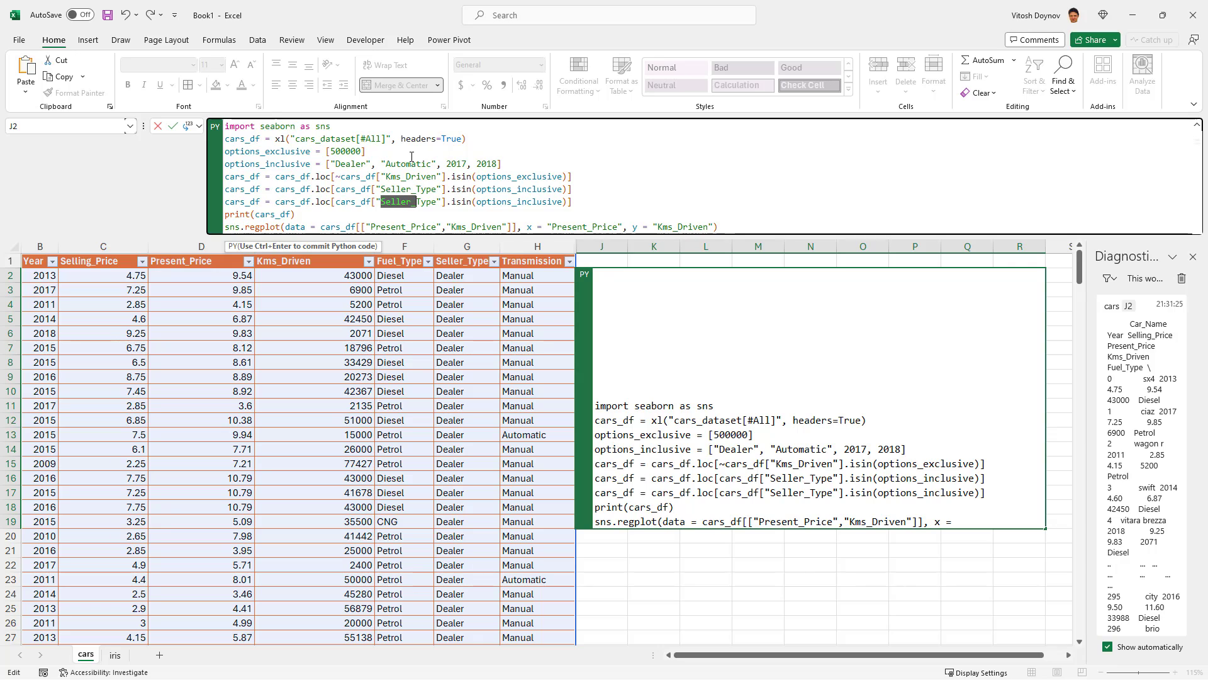
{"action": "key", "text": "BackSpace"}
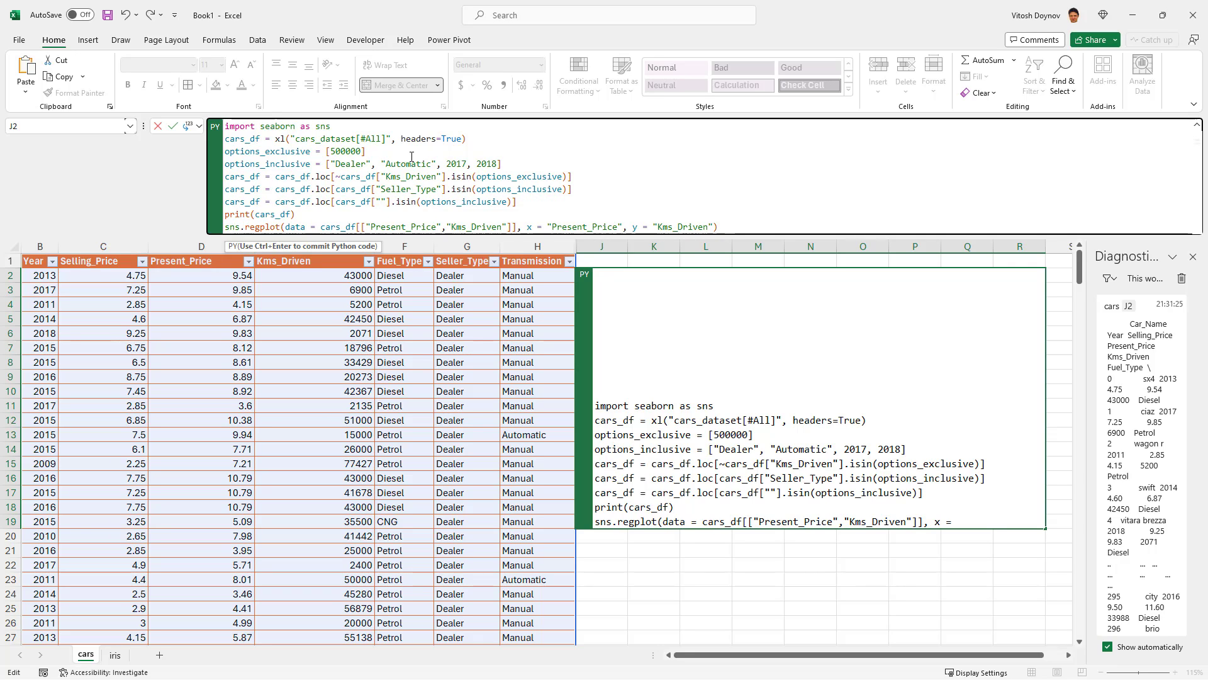
{"action": "type", "text": "Year"}
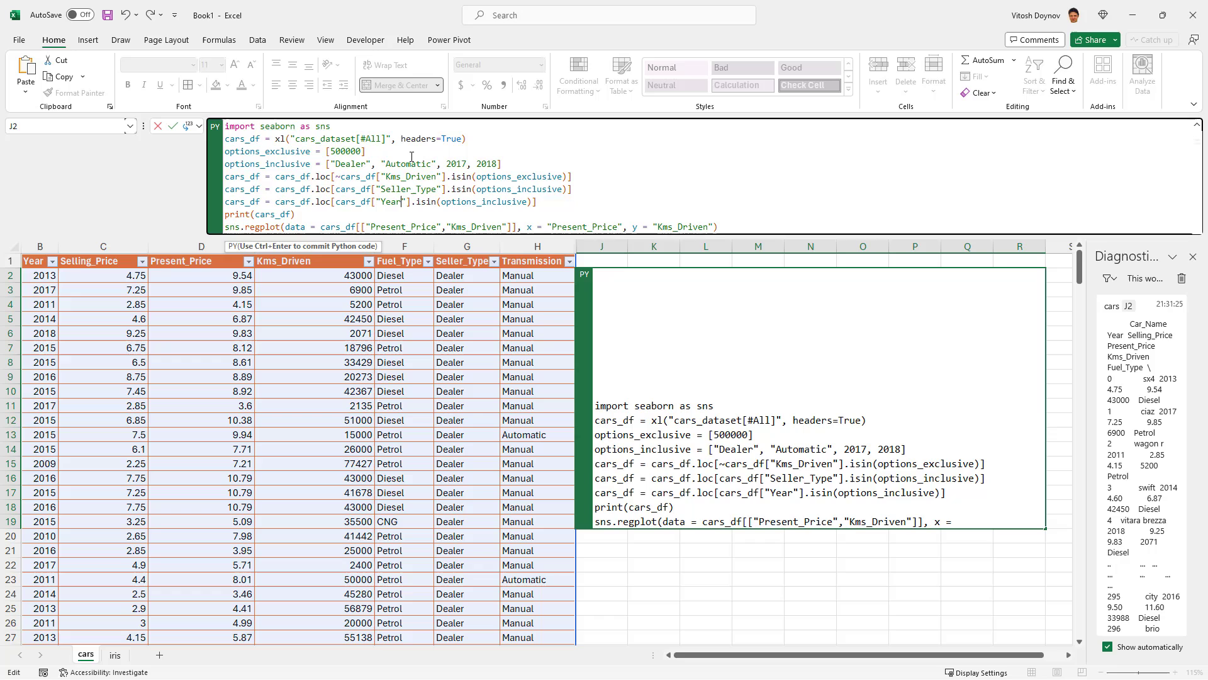
{"action": "key", "text": "ctrl+Return"}
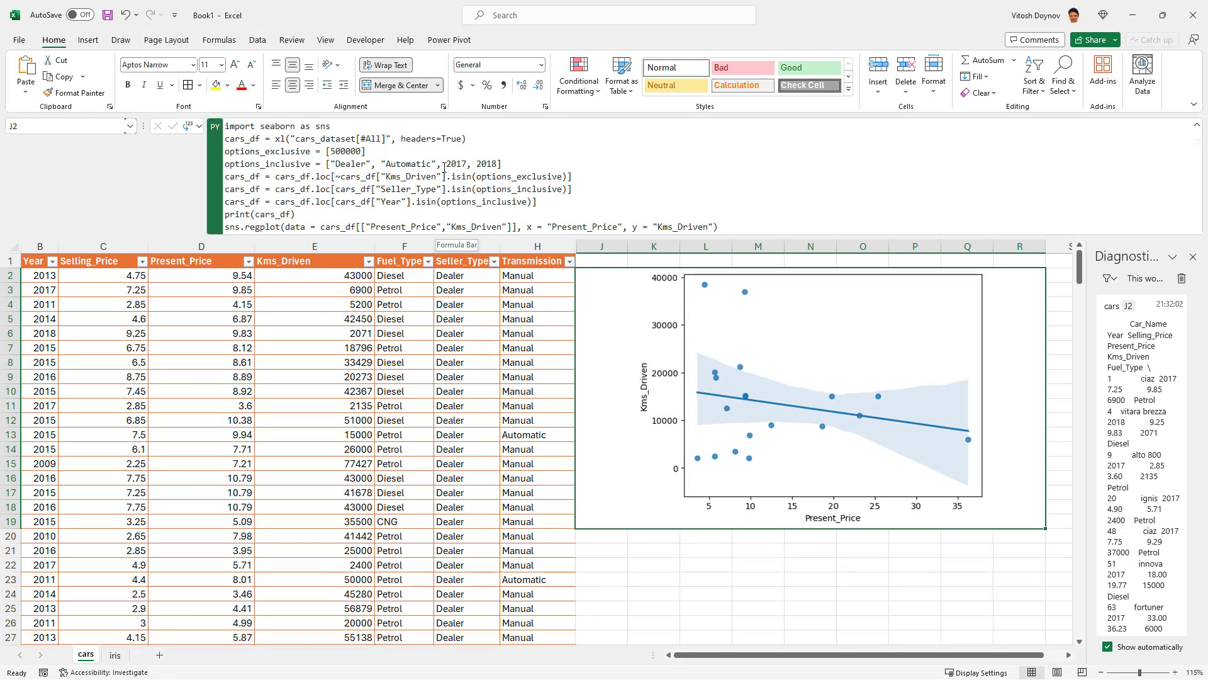
Edit options_inclusive to list 2017, 2016, 2015 and 2018, then rerun the regplot code
{"action": "left_click_drag", "start_coordinate": [443, 164], "coordinate": [473, 165]}
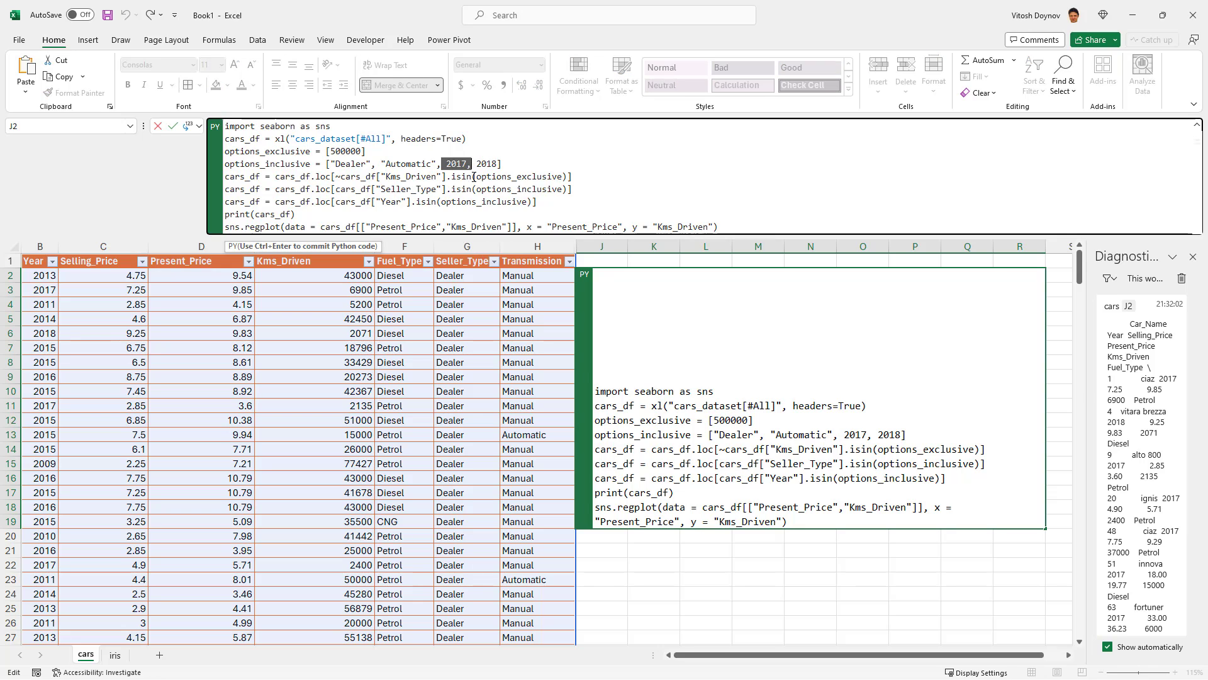
{"action": "key", "text": "BackSpace"}
{"action": "key", "text": "ctrl+Return"}
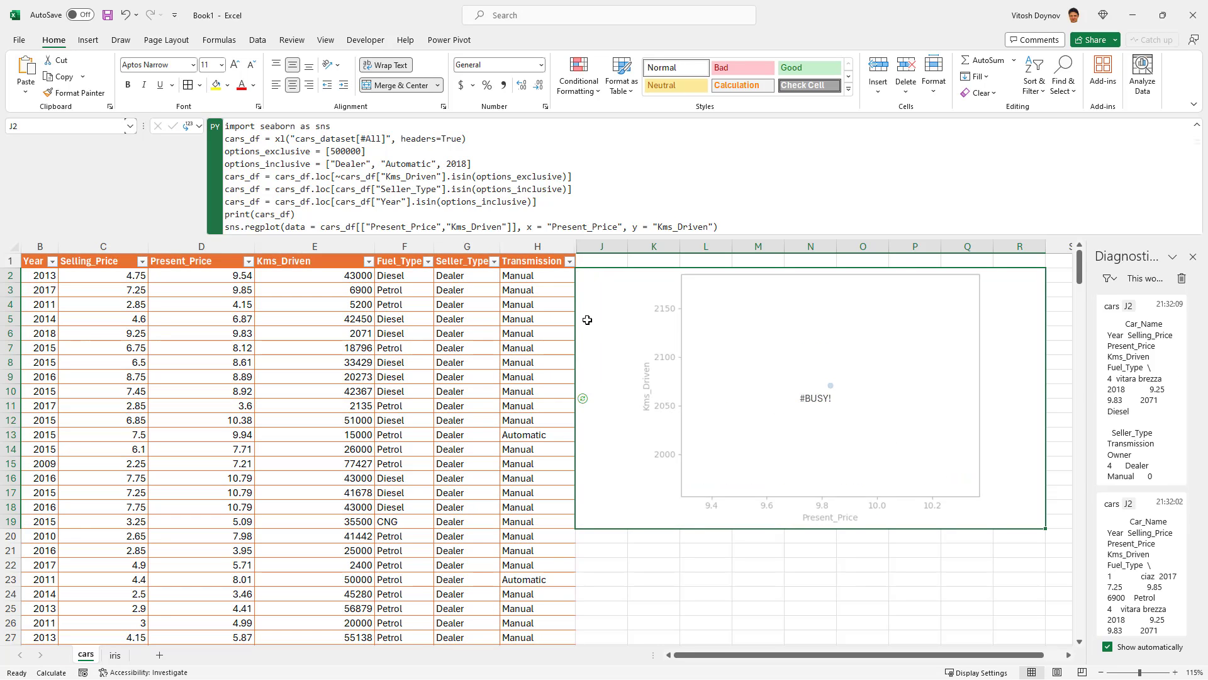
{"action": "left_click", "coordinate": [447, 164]}
{"action": "type", "text": "2017,"}
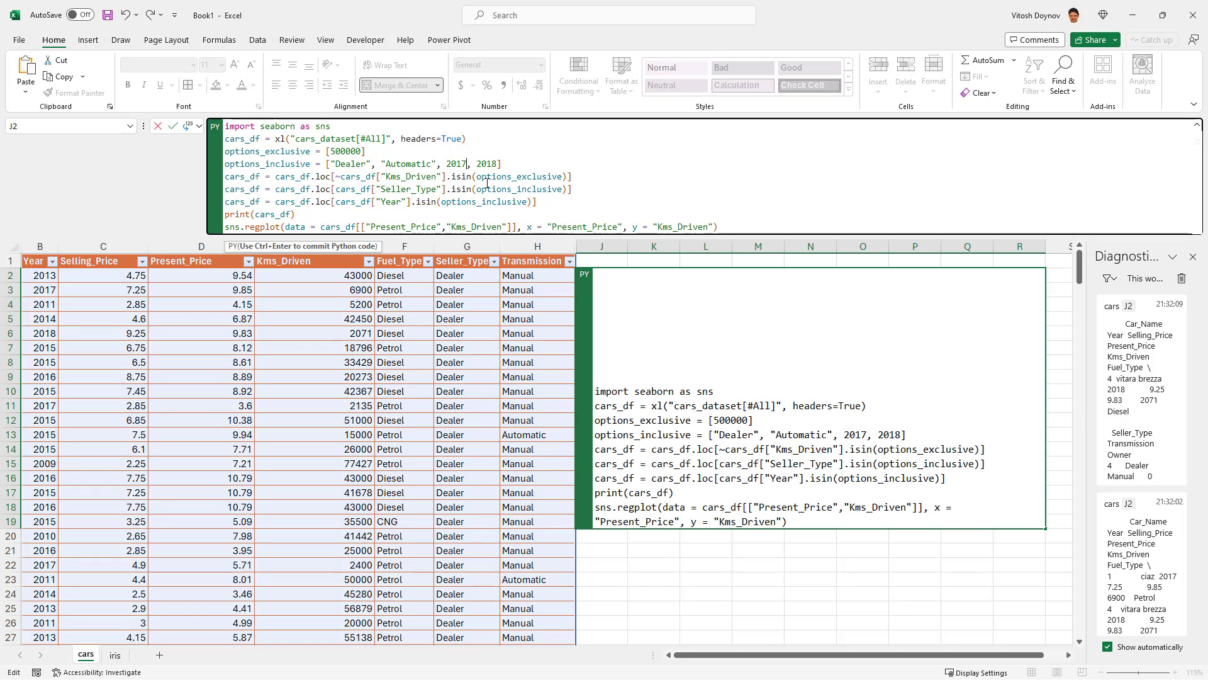
{"action": "type", "text": " 2016, "}
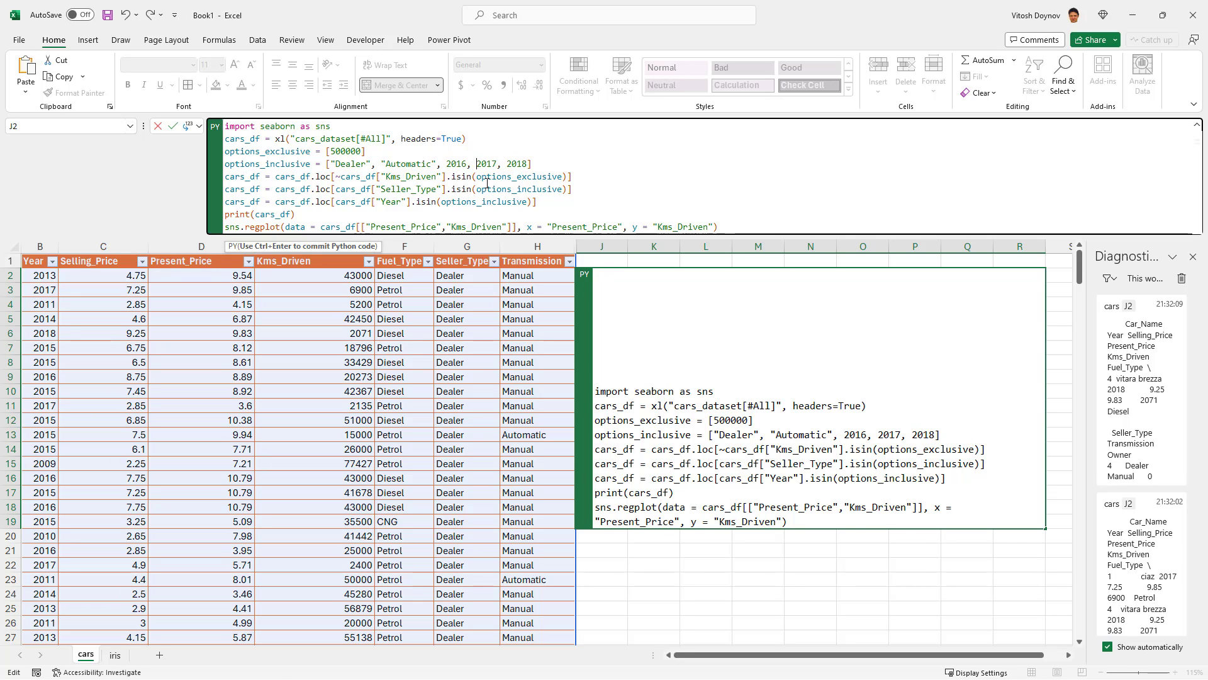
{"action": "type", "text": "2015,"}
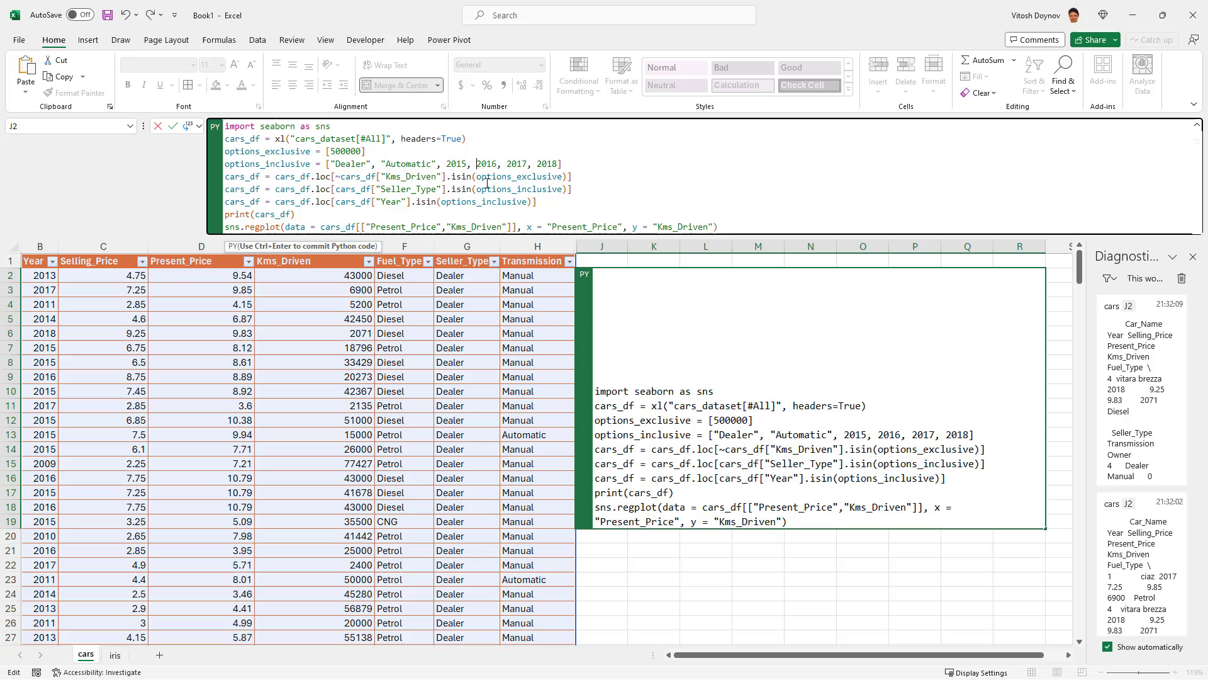
{"action": "key", "text": "ctrl+Return"}
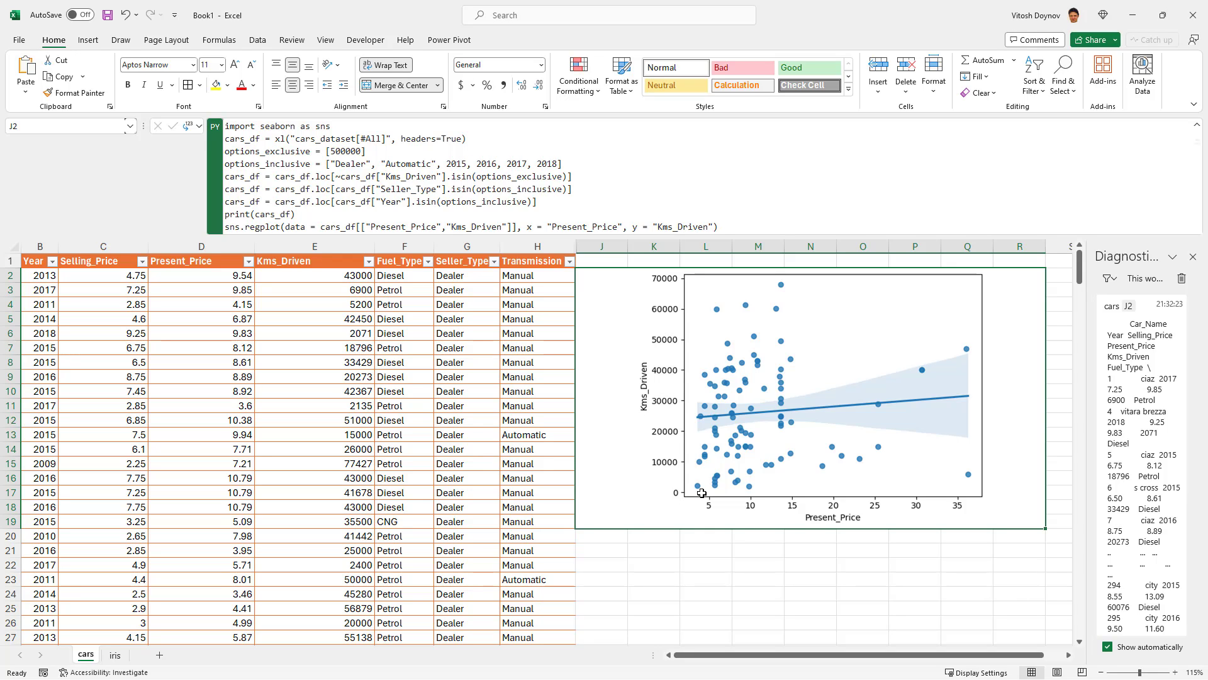
Select all of J2's Python code in the cell and commit it with Ctrl+Enter
{"action": "left_click", "coordinate": [596, 197]}
{"action": "left_click", "coordinate": [701, 375]}
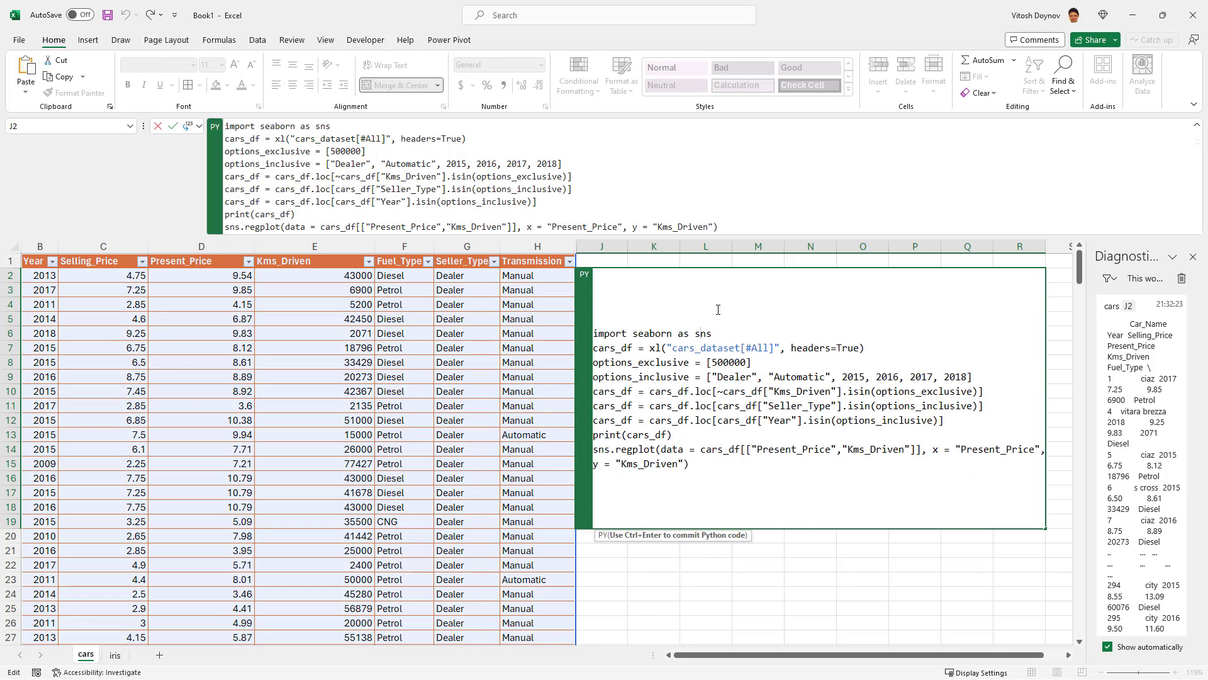
{"action": "left_click_drag", "start_coordinate": [728, 466], "coordinate": [567, 283]}
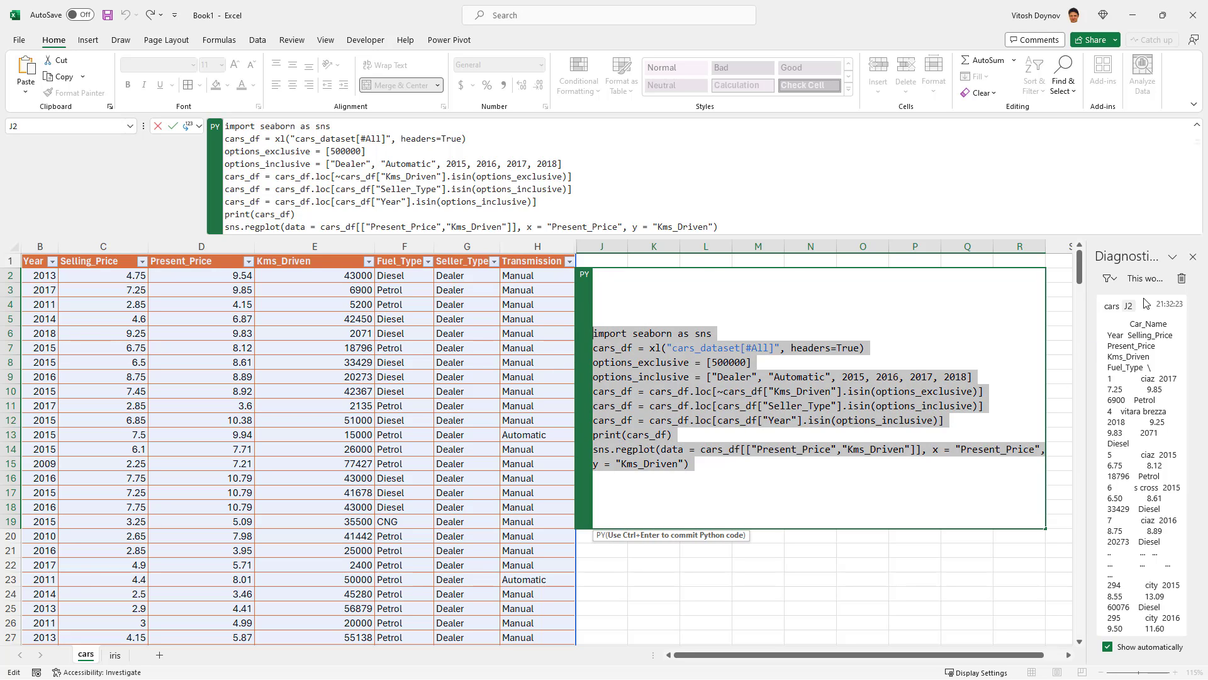
{"action": "key", "text": "ctrl+Return"}
Empty and close the Diagnostics pane, collapse the formula bar, and select a table cell
{"action": "left_click", "coordinate": [1182, 280]}
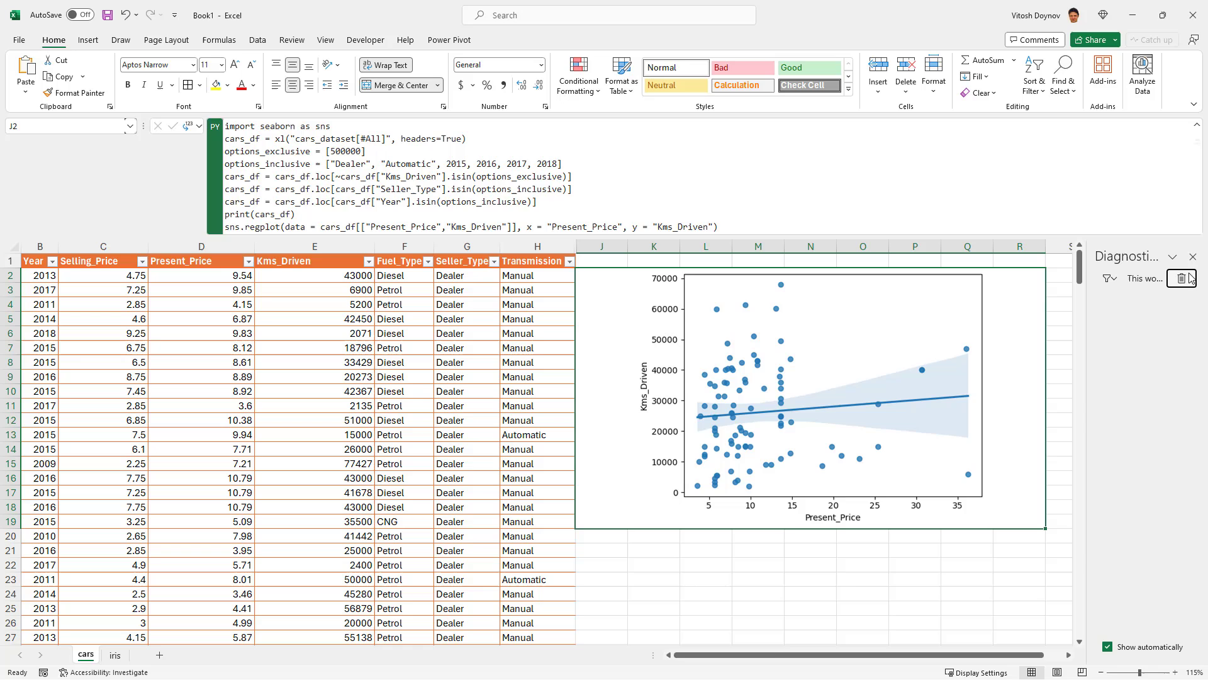
{"action": "left_click", "coordinate": [1193, 256]}
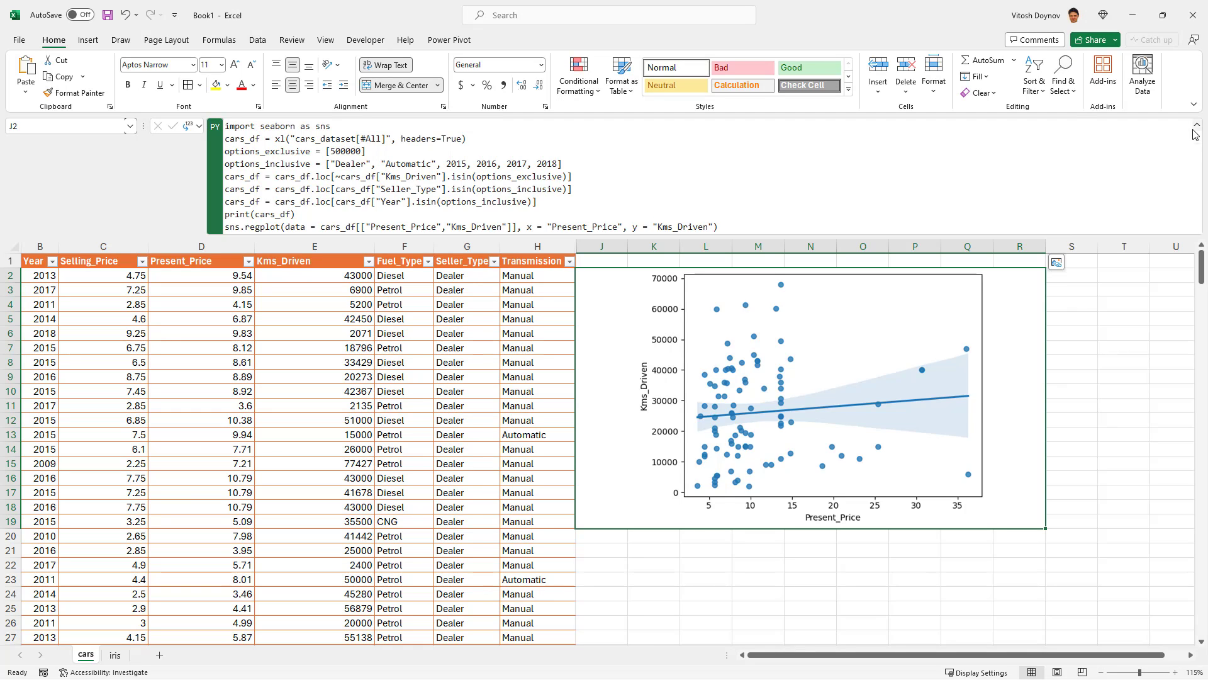
{"action": "left_click", "coordinate": [1197, 124]}
{"action": "left_click", "coordinate": [464, 375]}
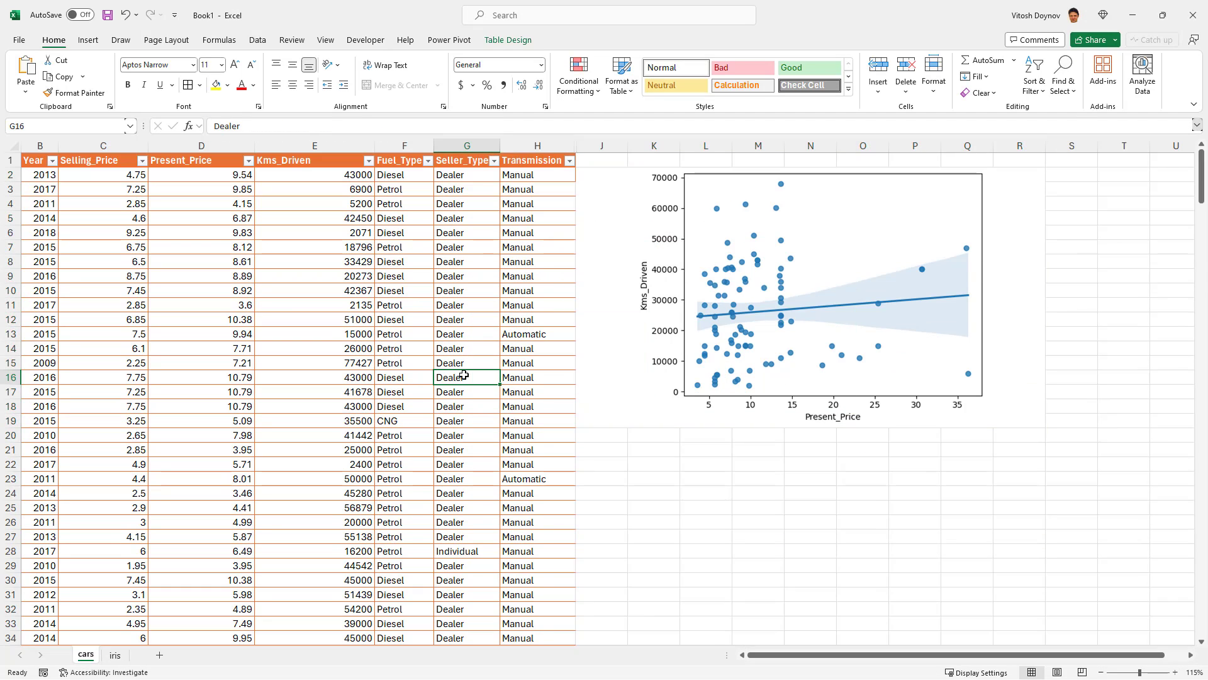